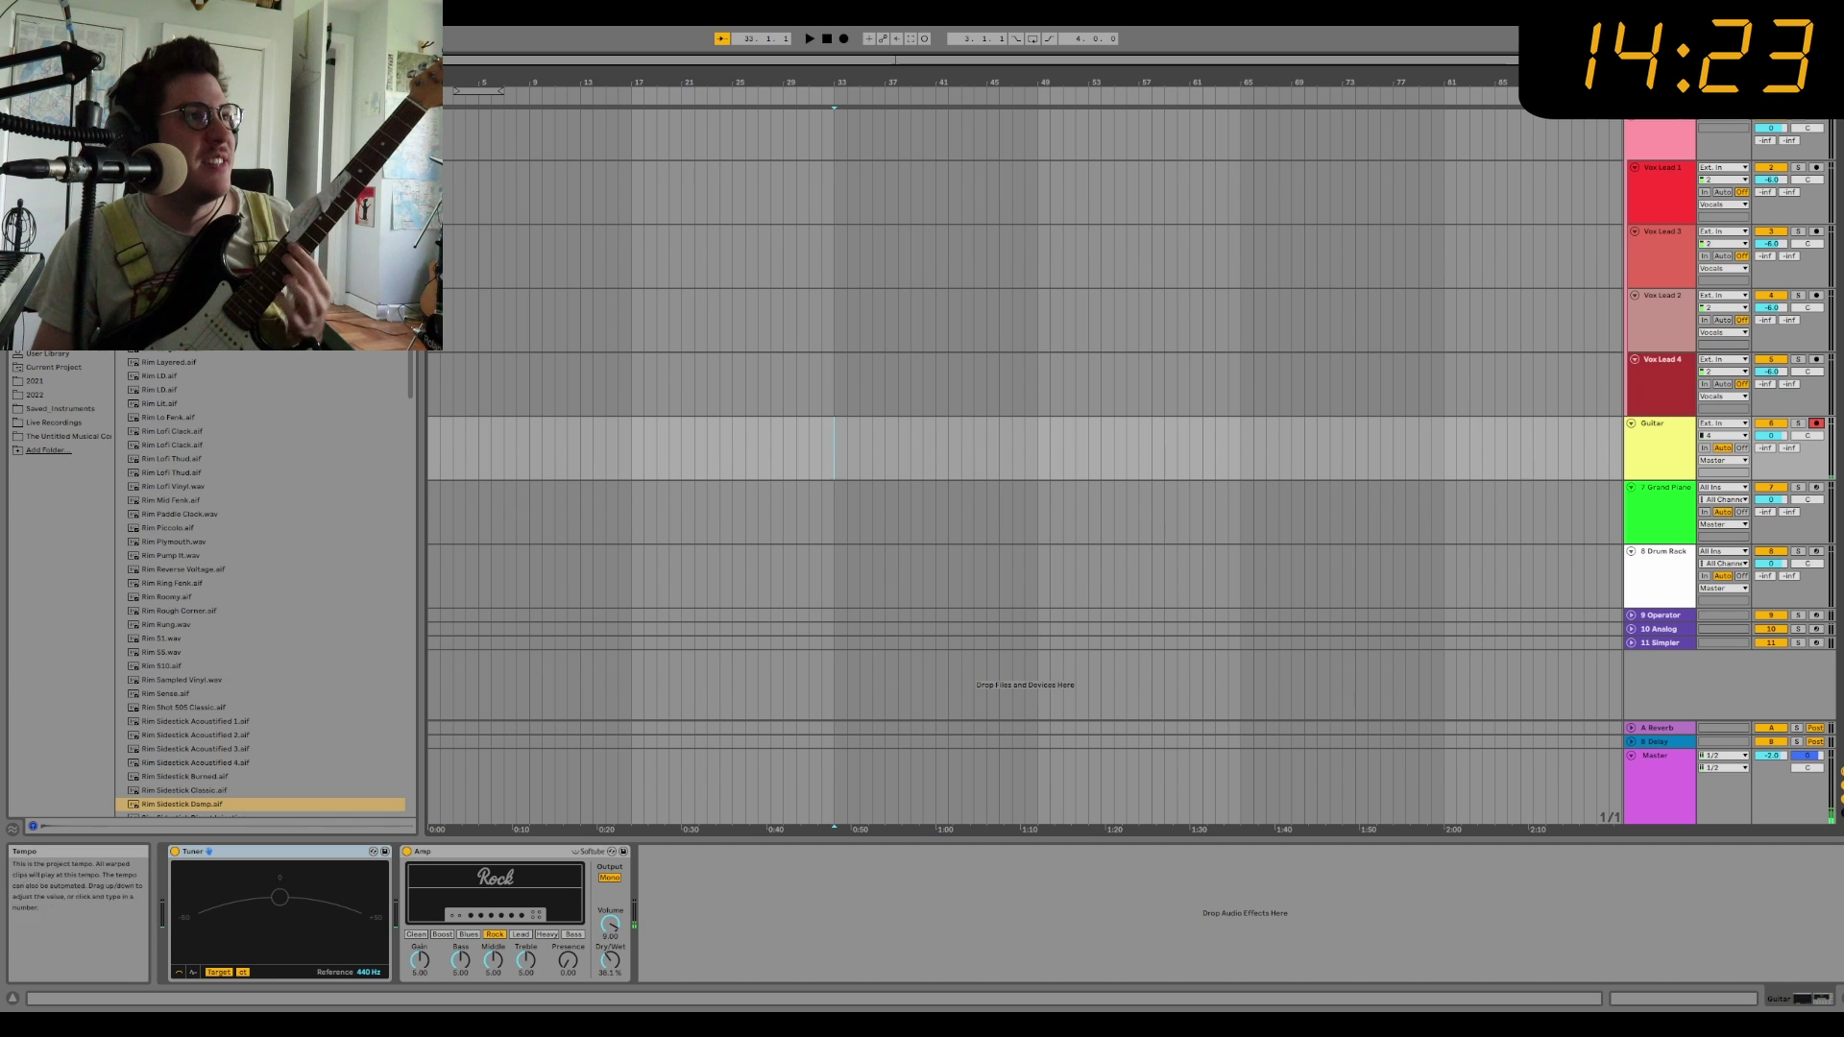
Step: Record a guitar take on the armed Guitar track in the arrangement and stop the recording
{"action": "left_click", "coordinate": [845, 39]}
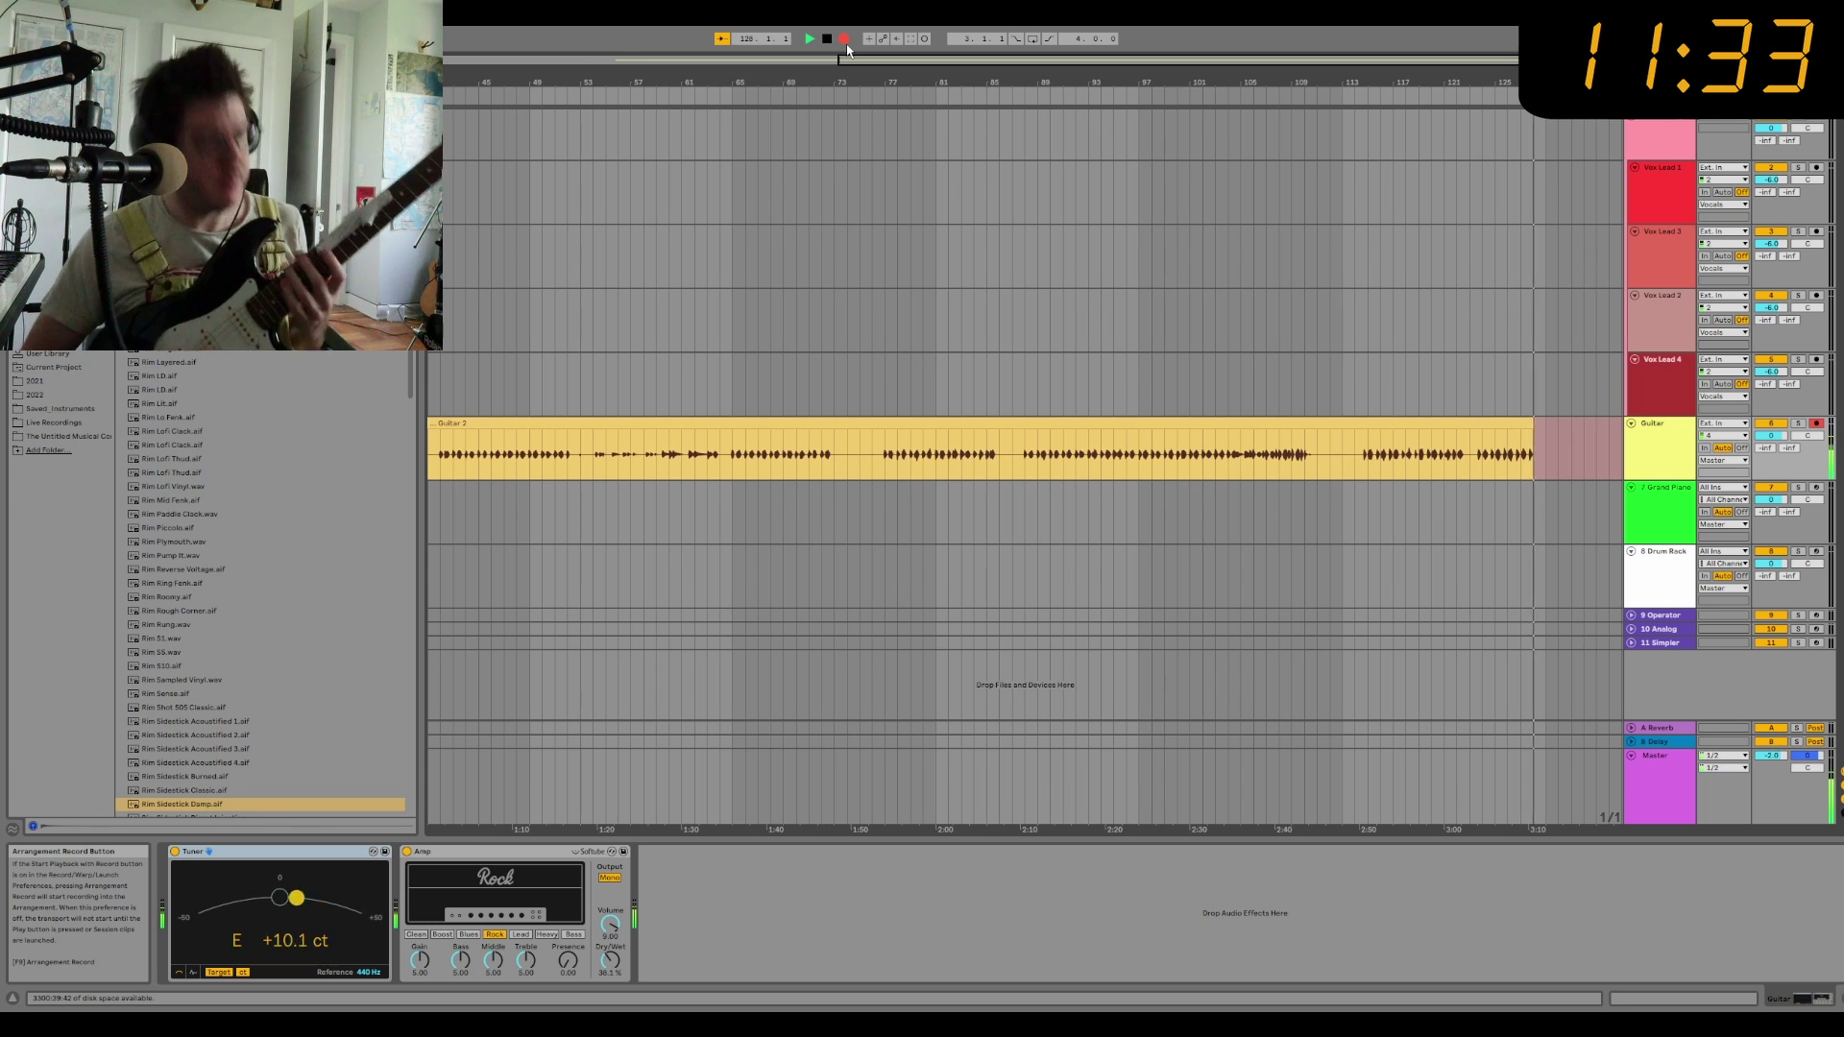
{"action": "key", "text": "space"}
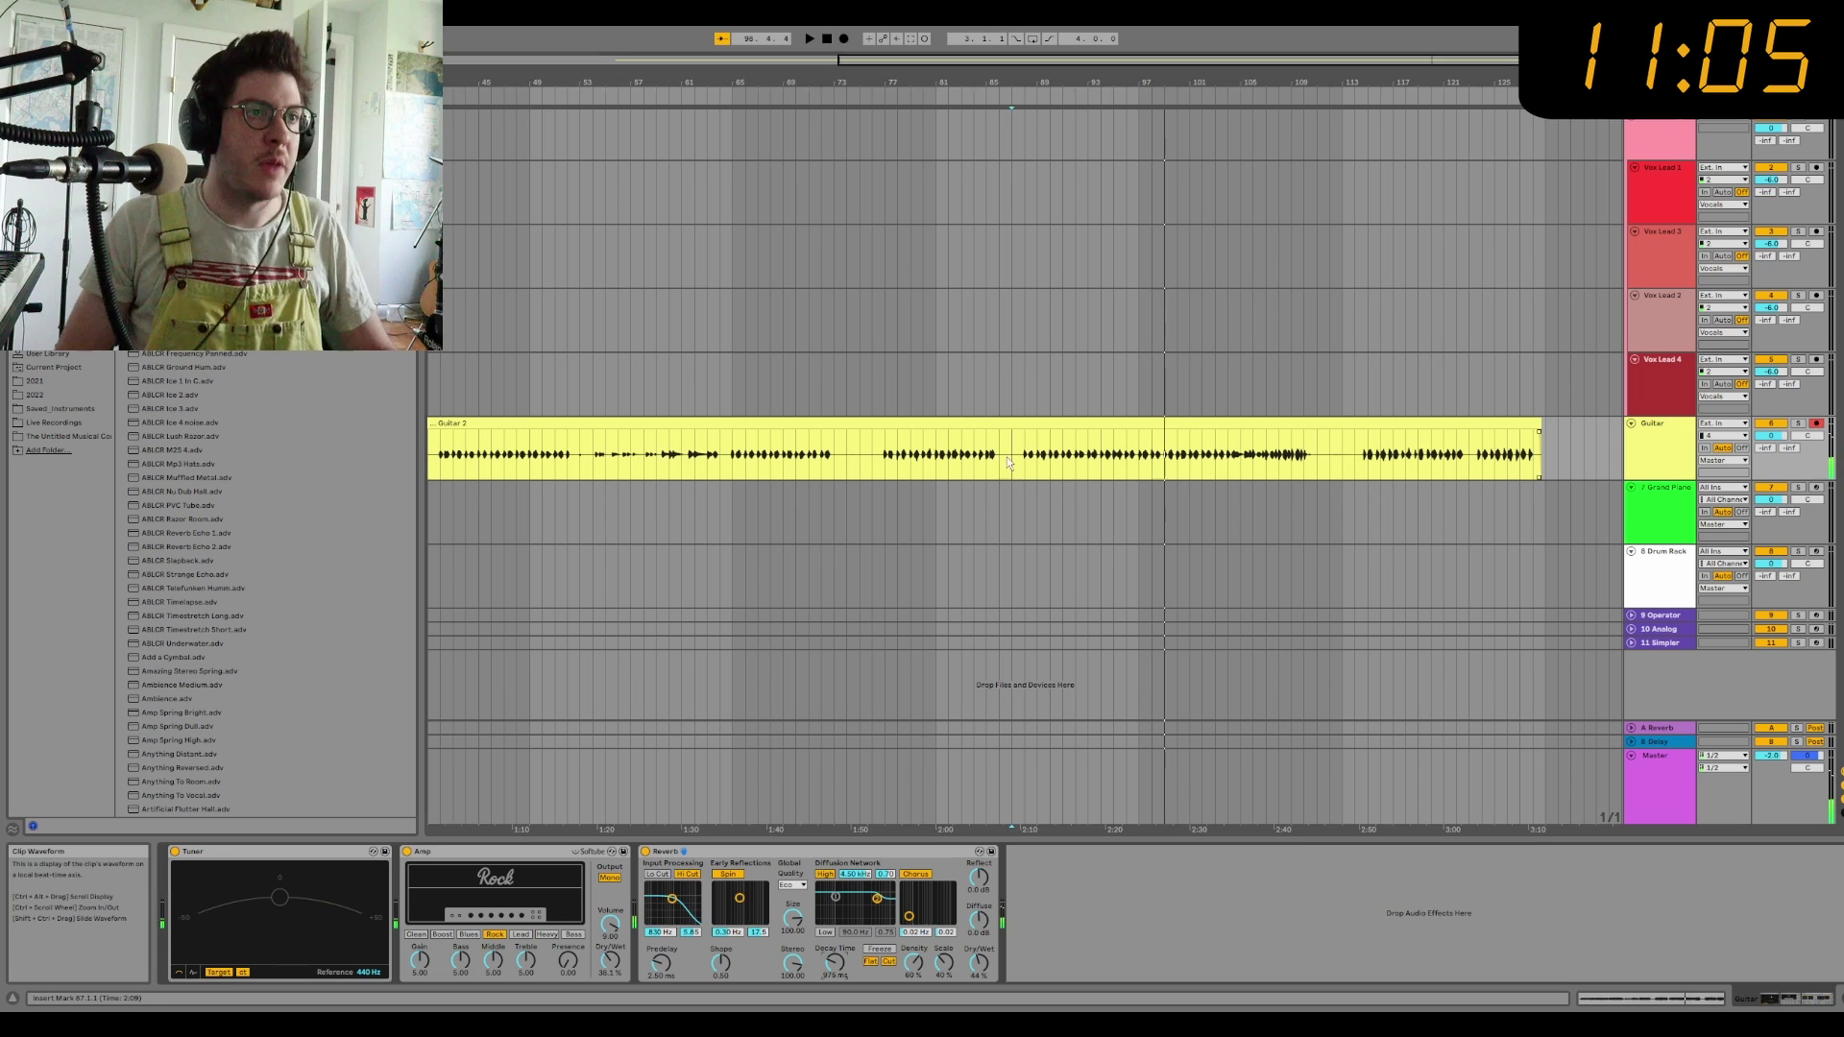
Step: Play back the recorded guitar take and split it at 98.4.1 and 106.1.1
{"action": "key", "text": "space"}
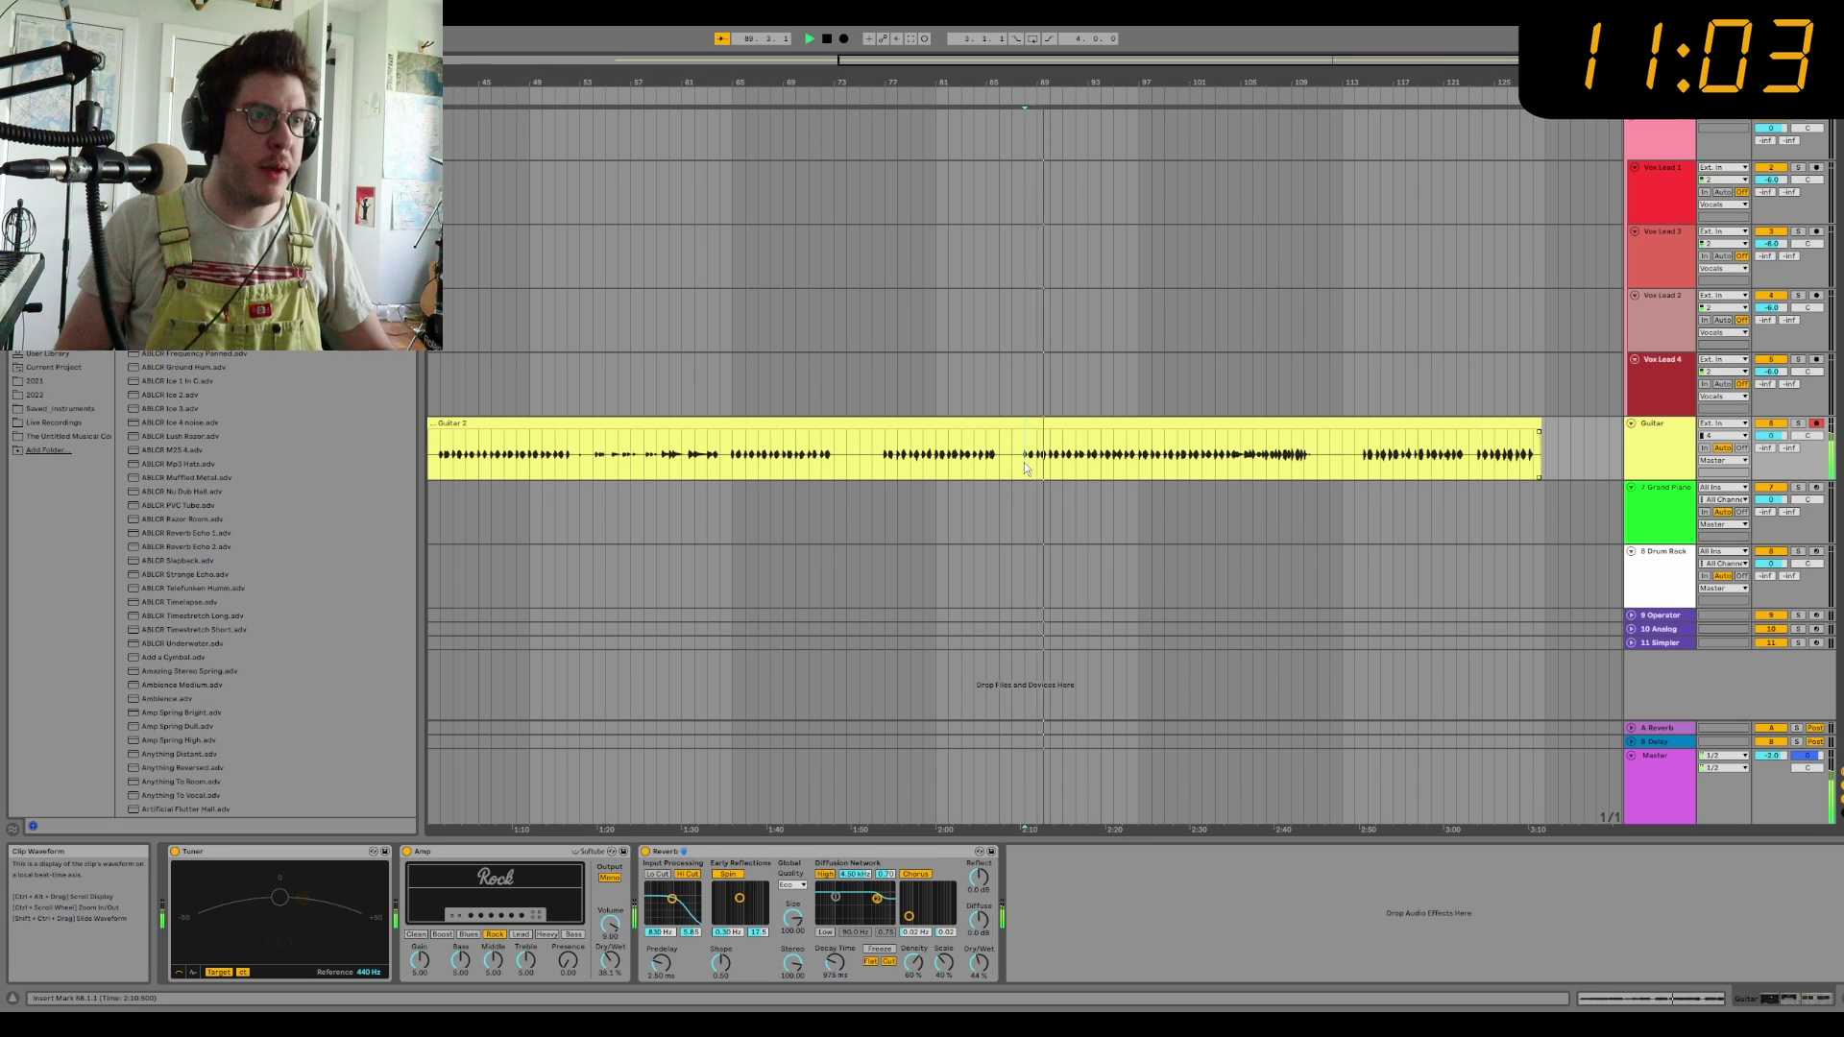
{"action": "scroll", "coordinate": [1023, 463], "scroll_direction": "up", "scroll_amount": 3}
{"action": "scroll", "coordinate": [980, 480], "scroll_direction": "up", "scroll_amount": 4}
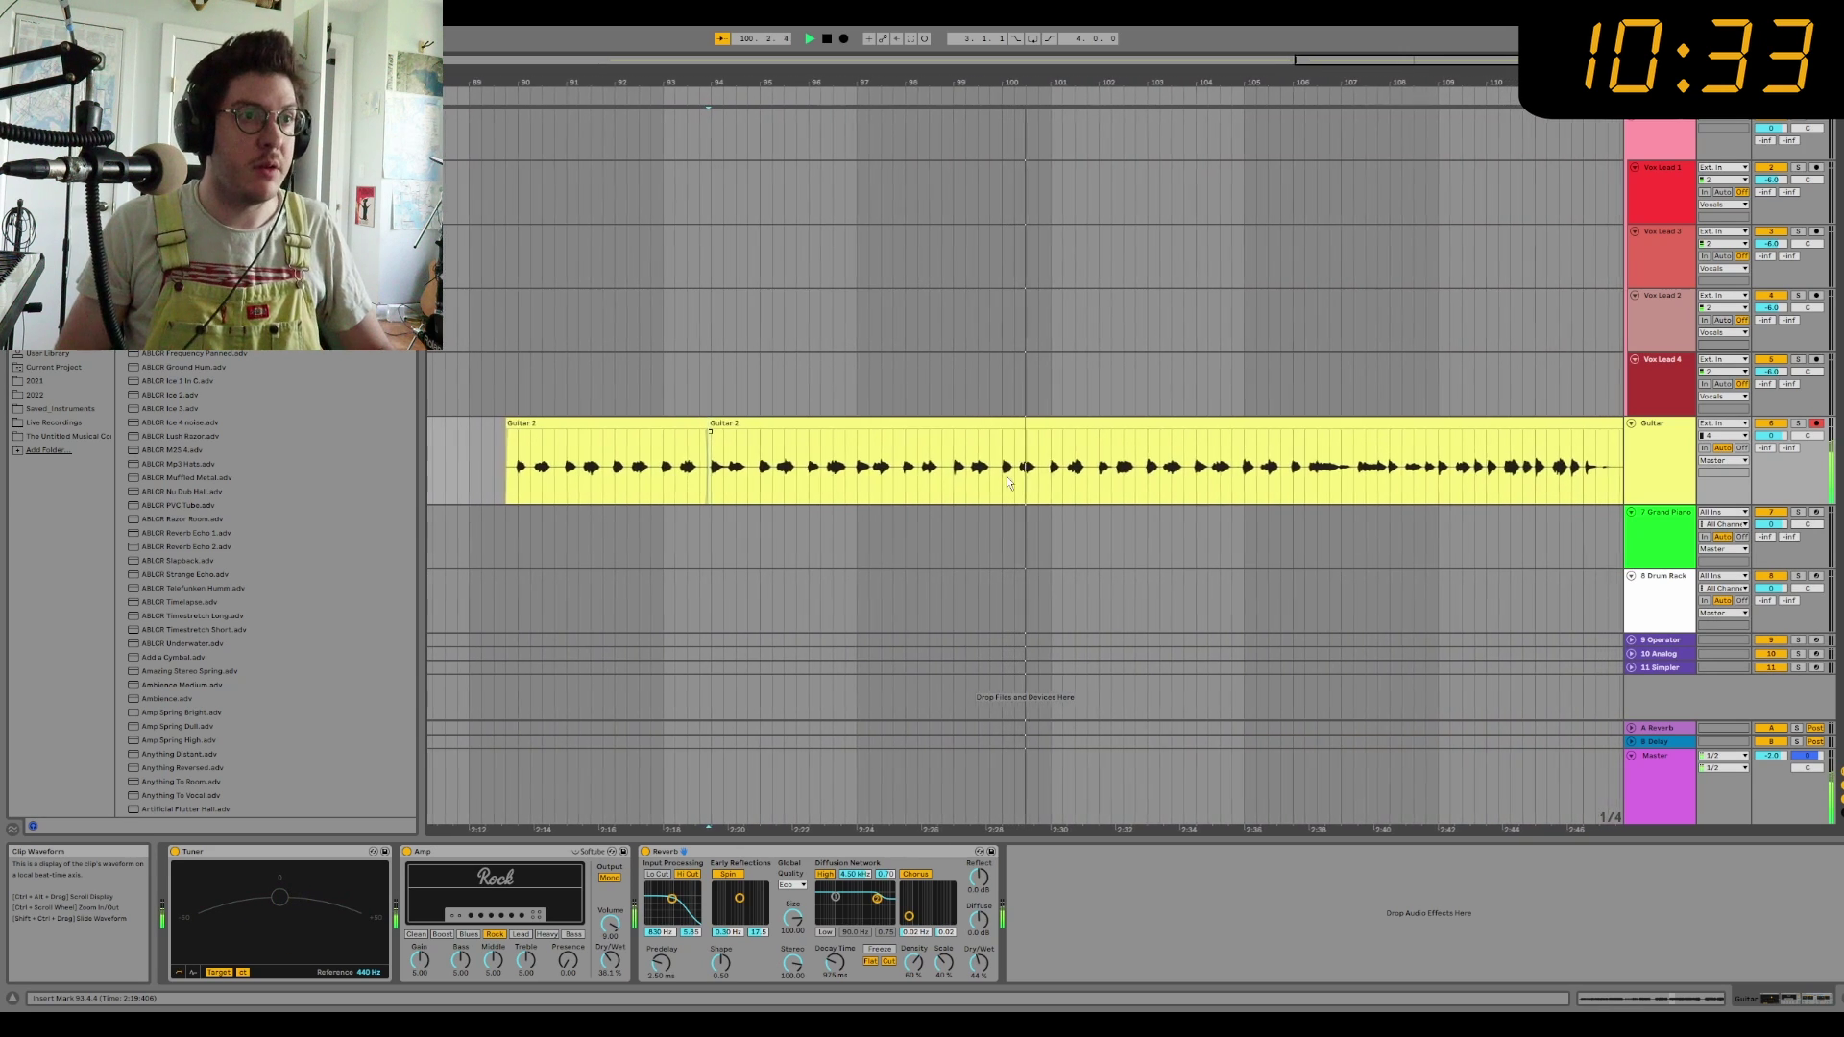
{"action": "left_click", "coordinate": [898, 481]}
{"action": "key", "text": "ctrl+e"}
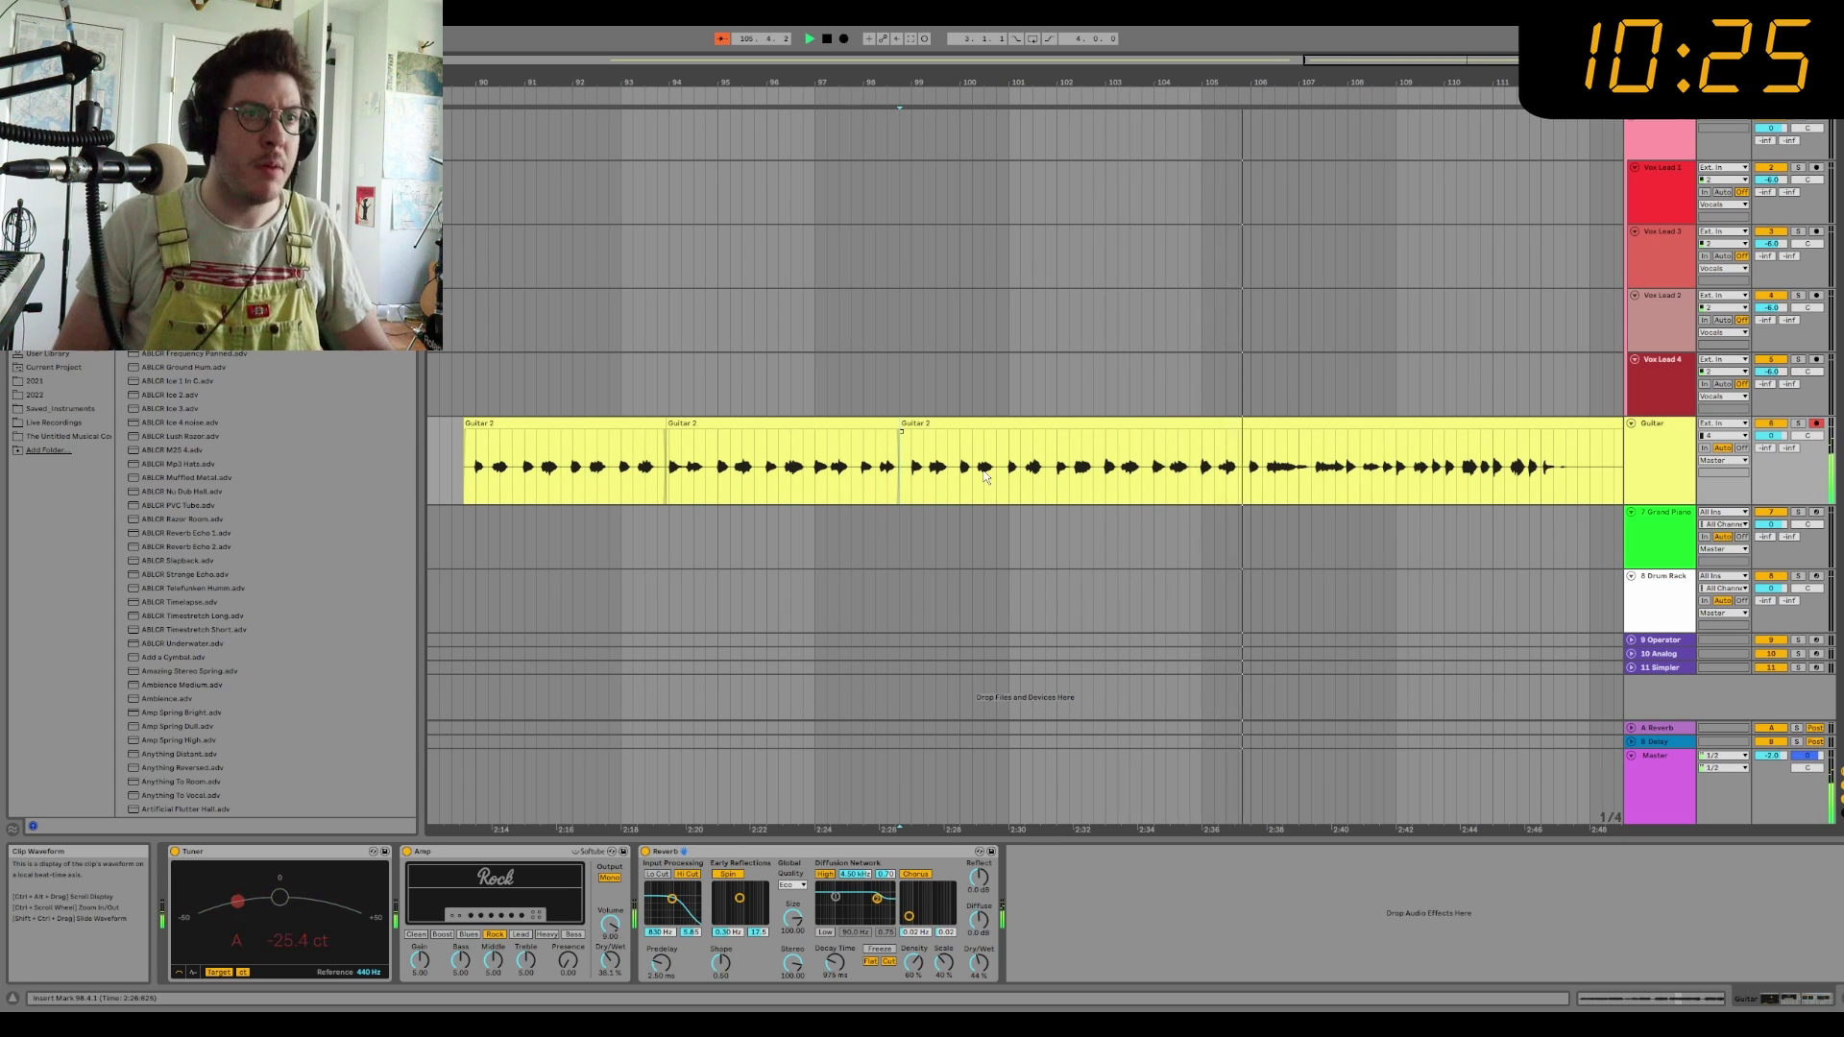
{"action": "left_click", "coordinate": [1243, 492]}
{"action": "key", "text": "space"}
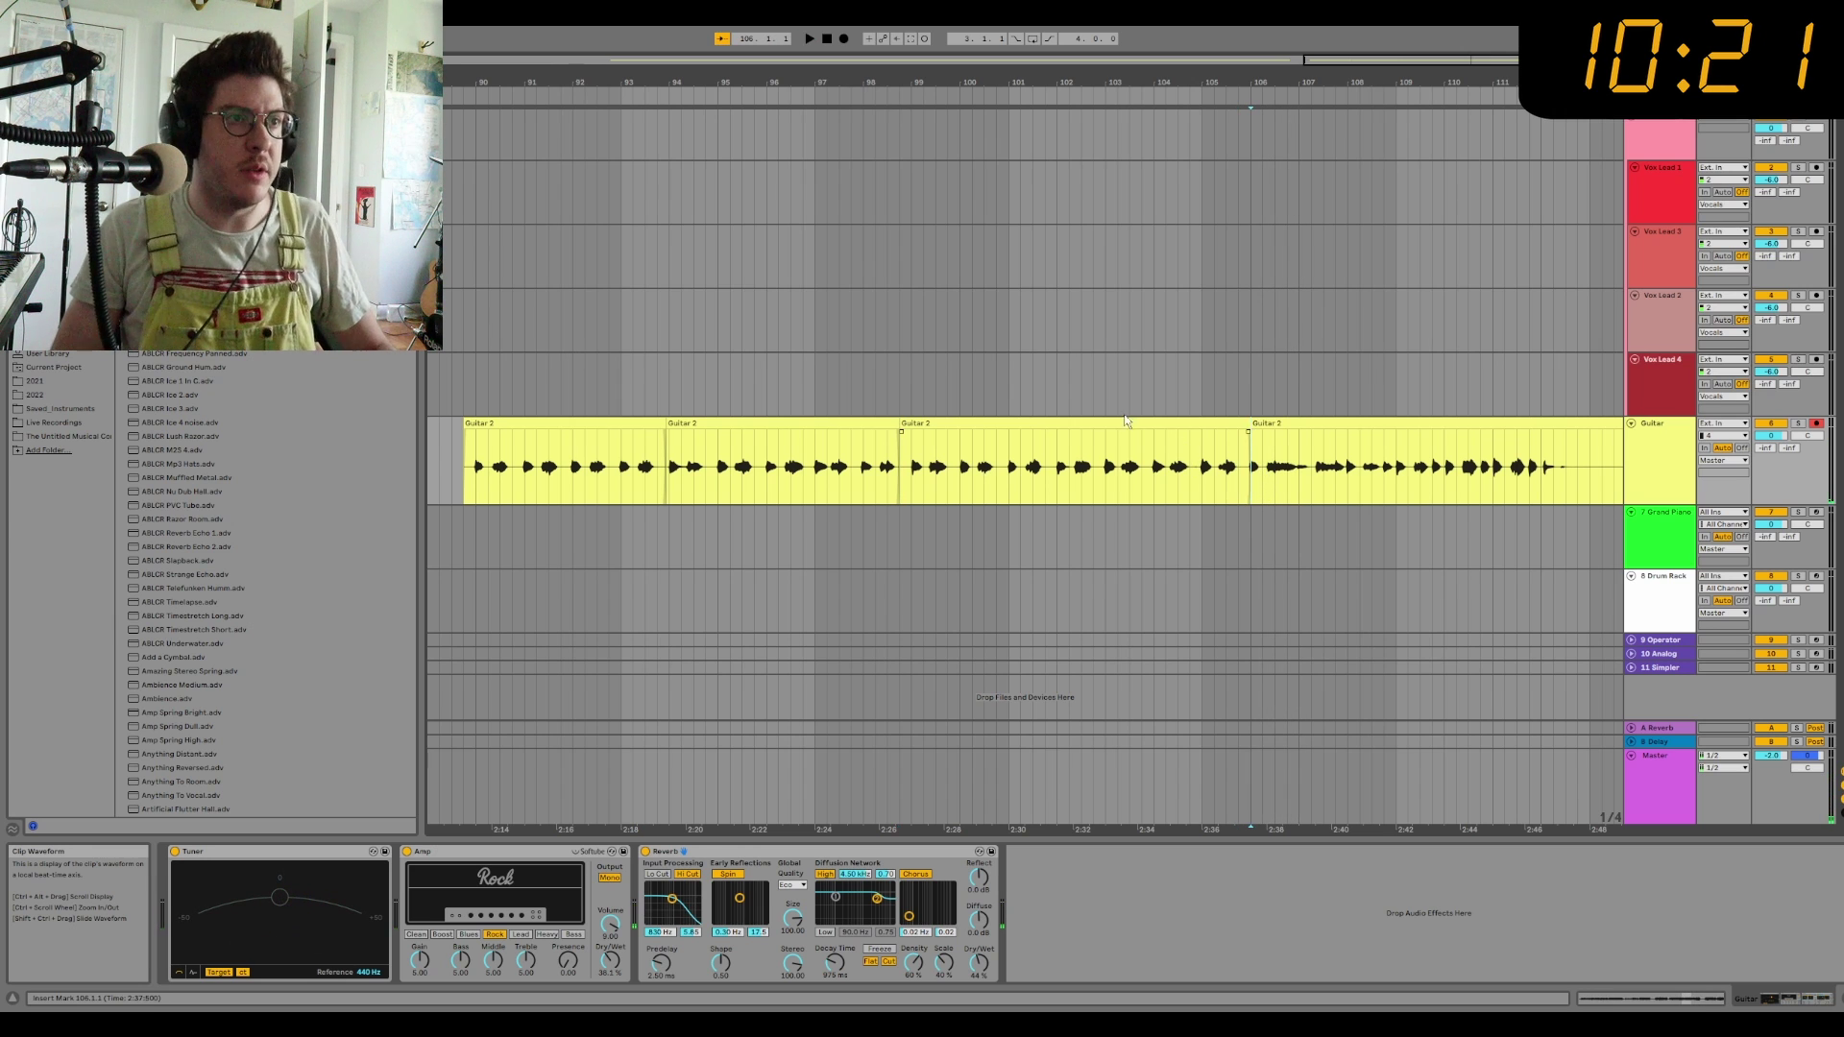
Step: Duplicate the Guitar track and delete every clip on the copy except the section from 98.4.1 to 106.1.1
{"action": "left_click", "coordinate": [1015, 423]}
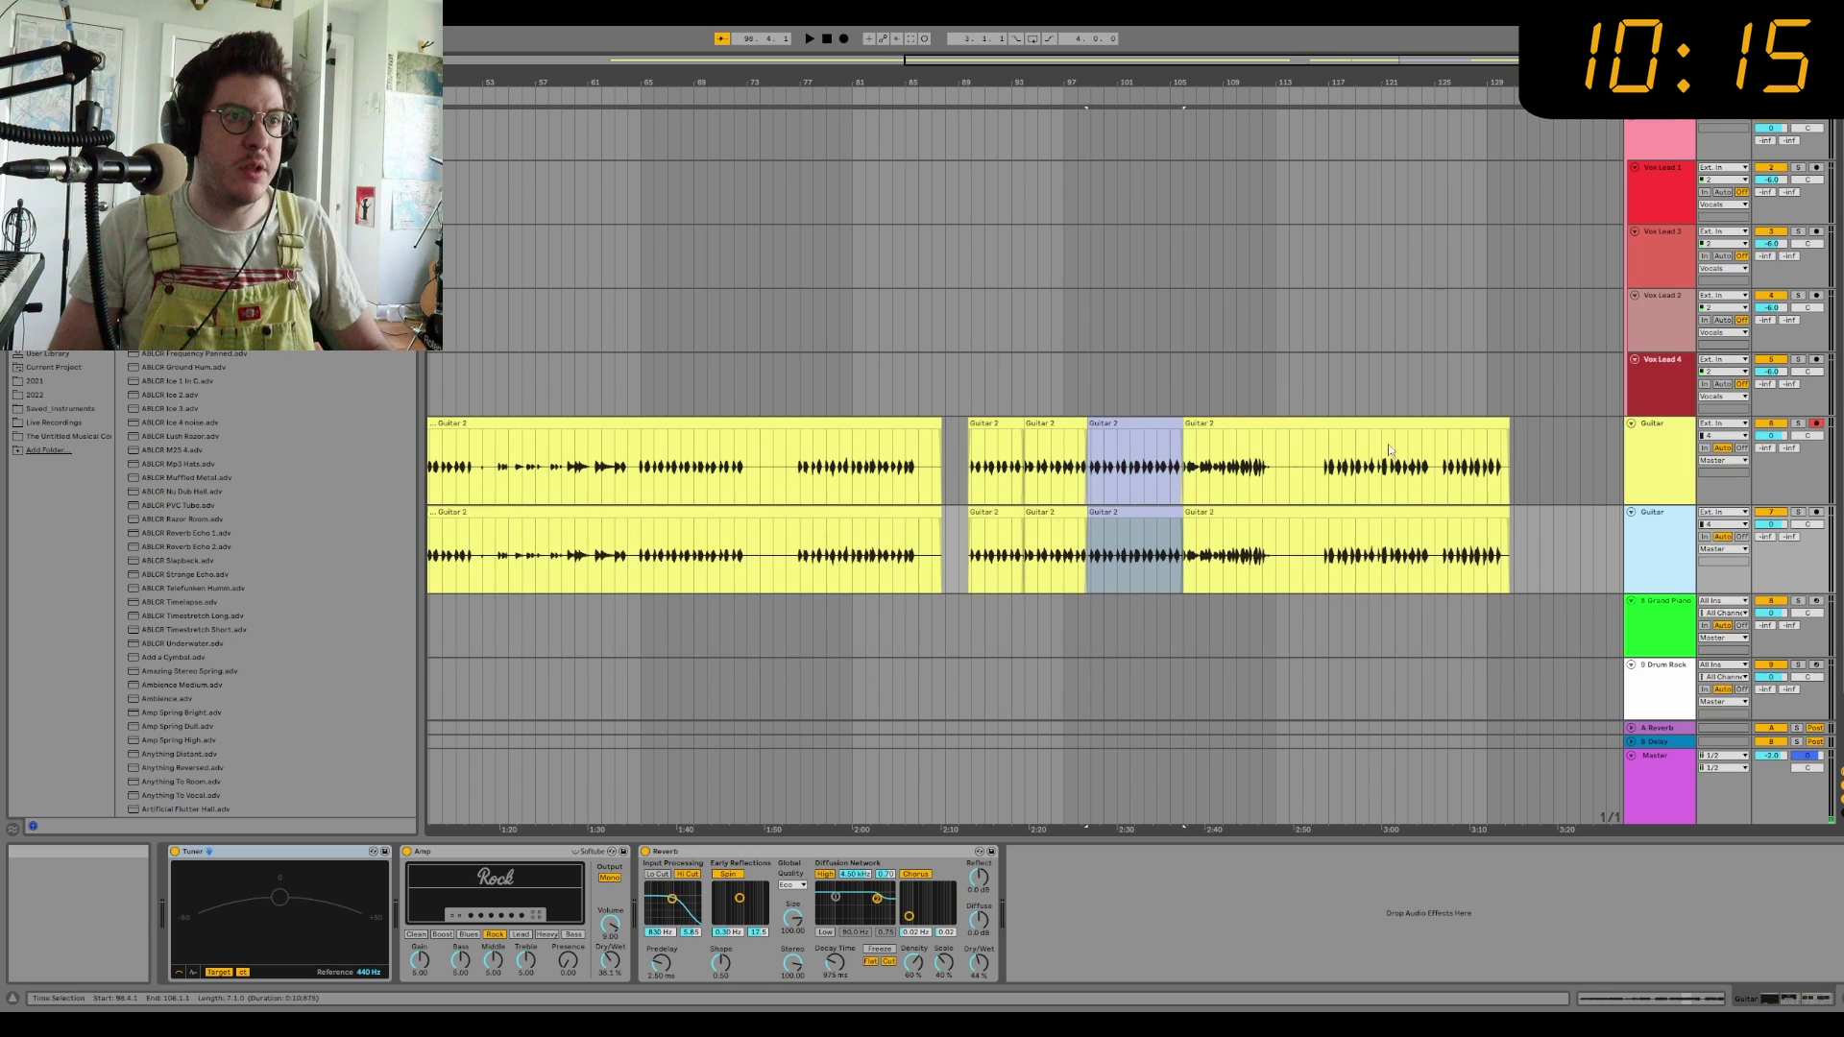
{"action": "left_click", "coordinate": [1195, 505]}
{"action": "key", "text": "Delete"}
{"action": "left_click", "coordinate": [1054, 501]}
{"action": "key", "text": "Delete"}
{"action": "left_click", "coordinate": [996, 500]}
{"action": "key", "text": "Delete"}
{"action": "left_click", "coordinate": [849, 500]}
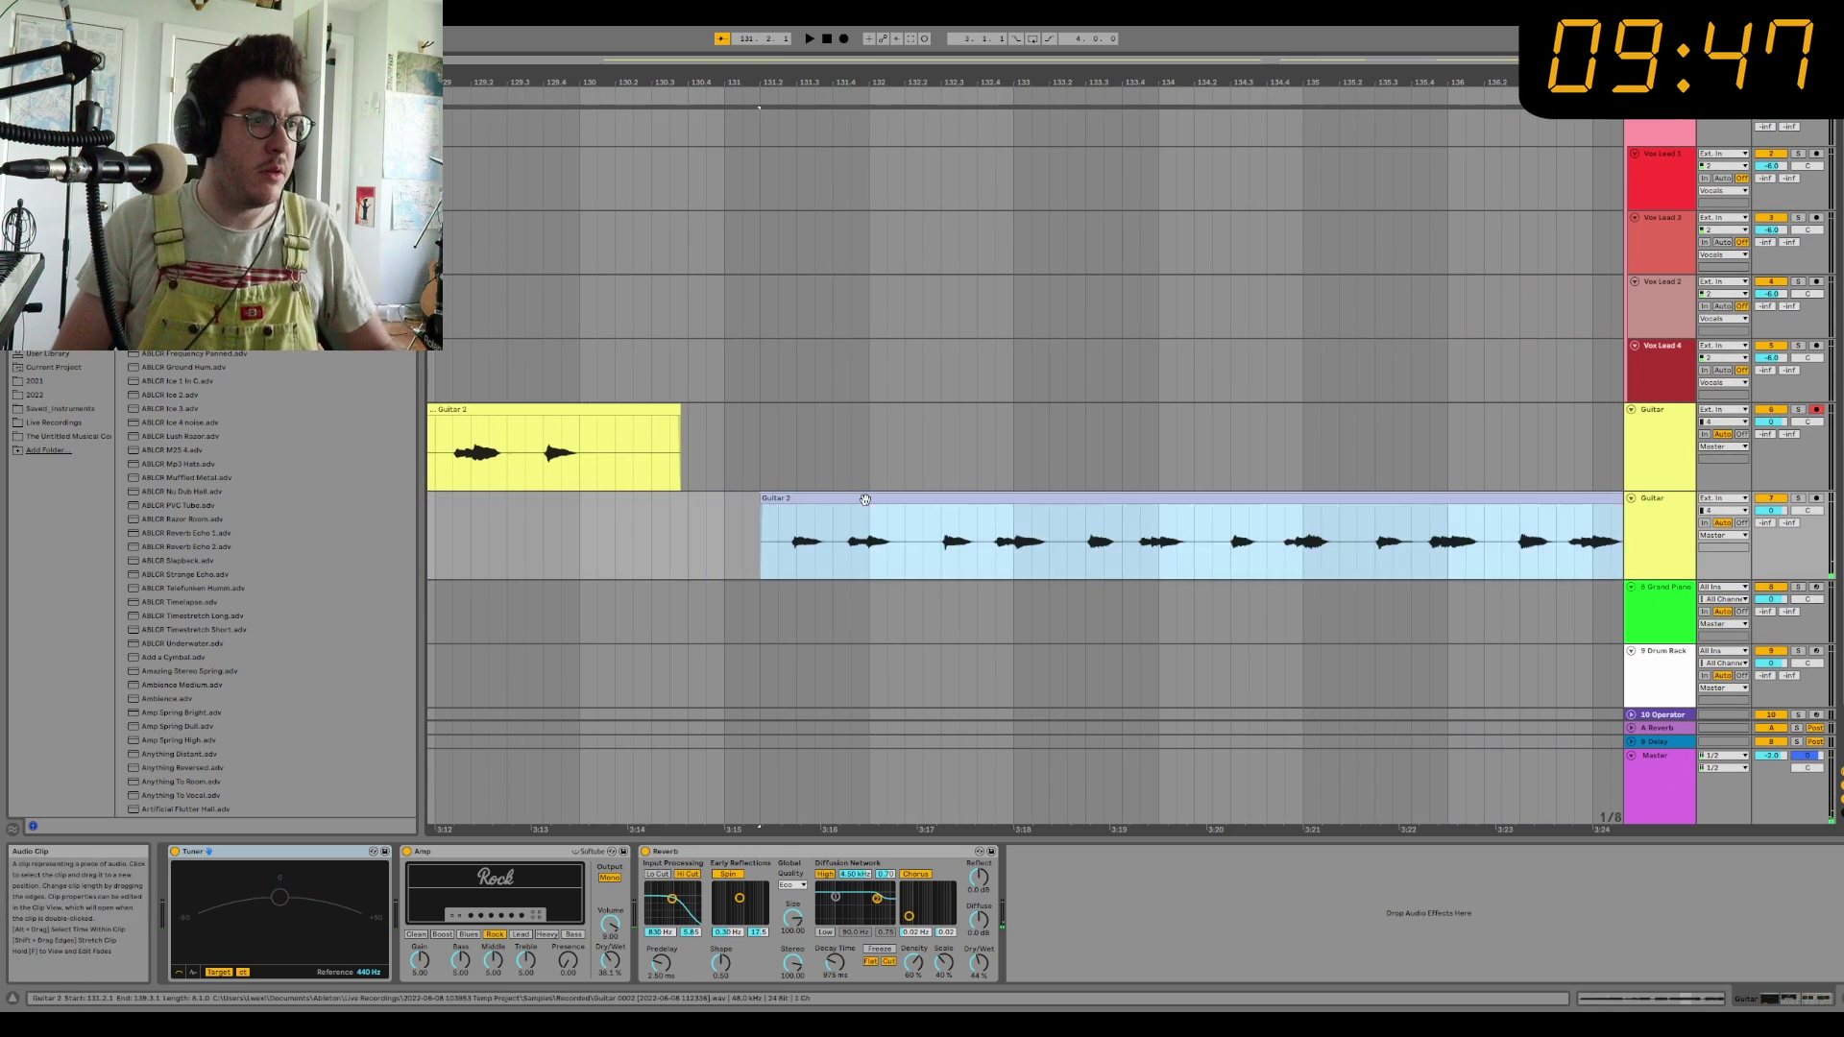
Step: Move the remaining clip on the duplicated Guitar track to start at 131.4.1 and play it back
{"action": "key", "text": "Right"}
{"action": "key", "text": "Right"}
{"action": "key", "text": "Right"}
{"action": "key", "text": "Right"}
{"action": "scroll", "coordinate": [924, 504], "scroll_direction": "left", "scroll_amount": 3}
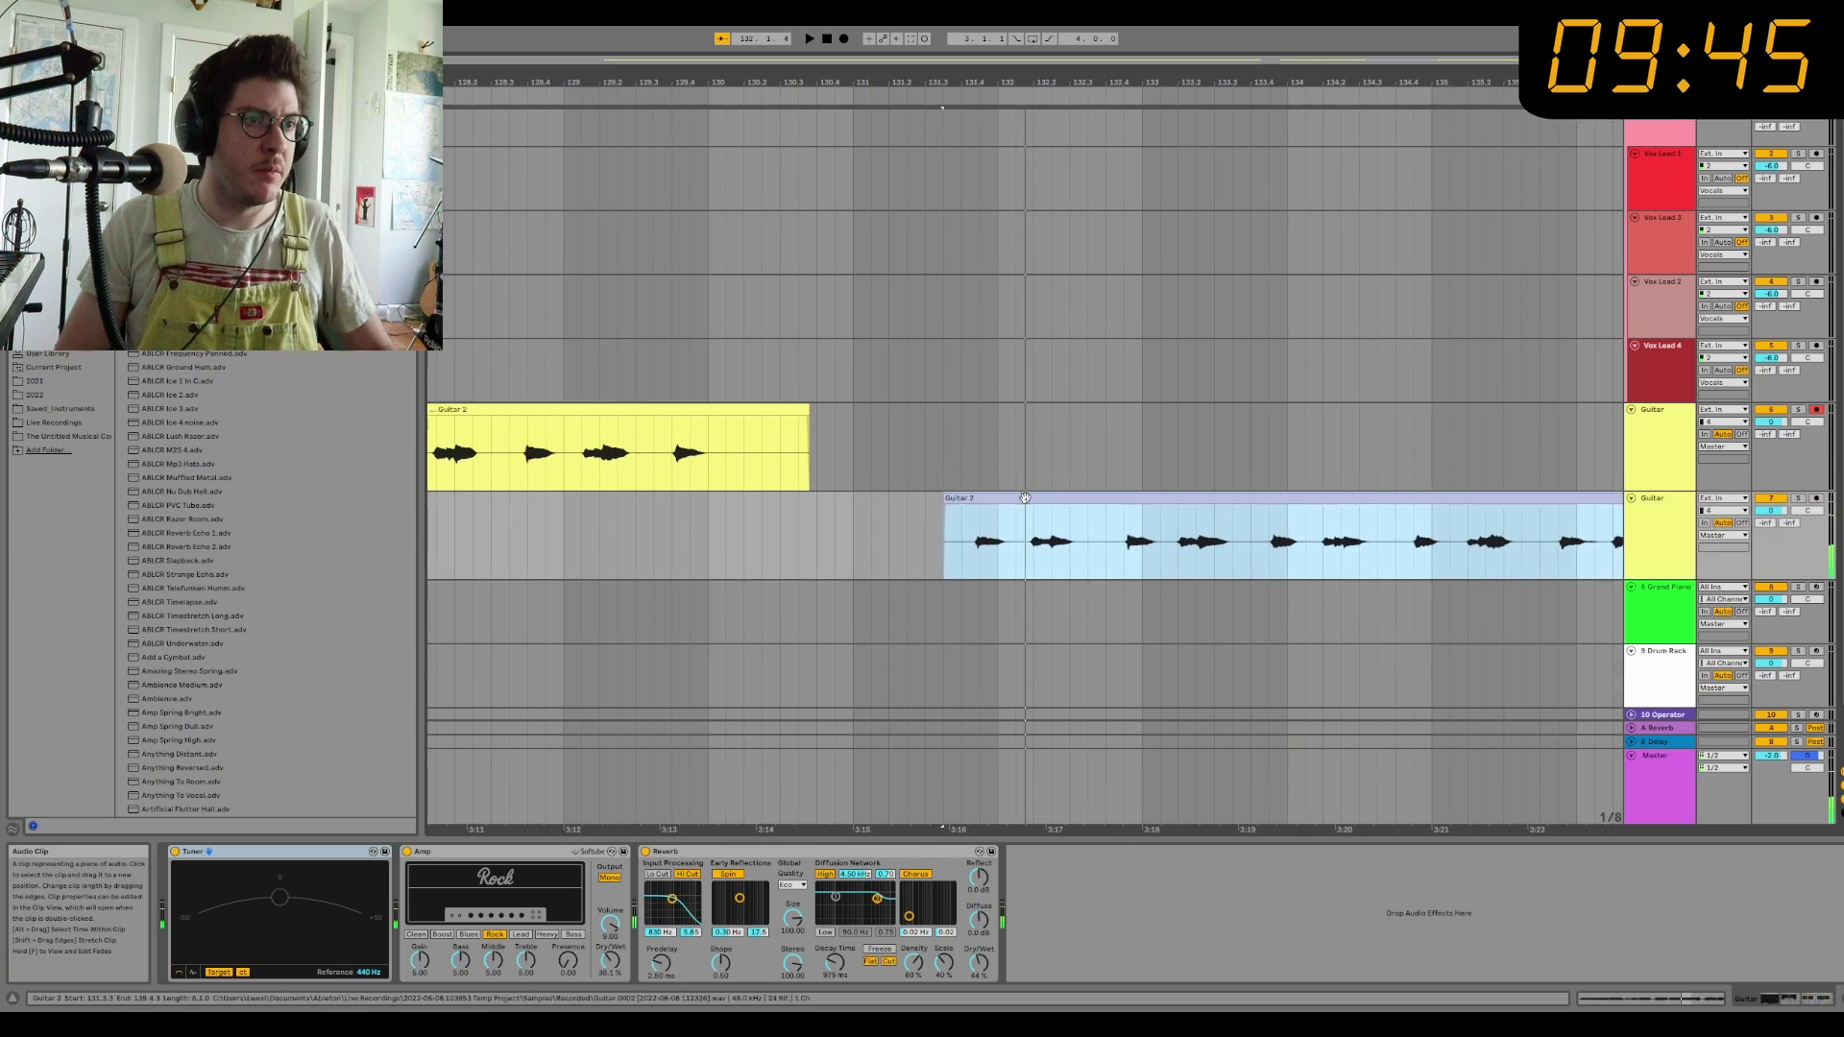
{"action": "key", "text": "space"}
{"action": "scroll", "coordinate": [1040, 500], "scroll_direction": "down", "scroll_amount": 6}
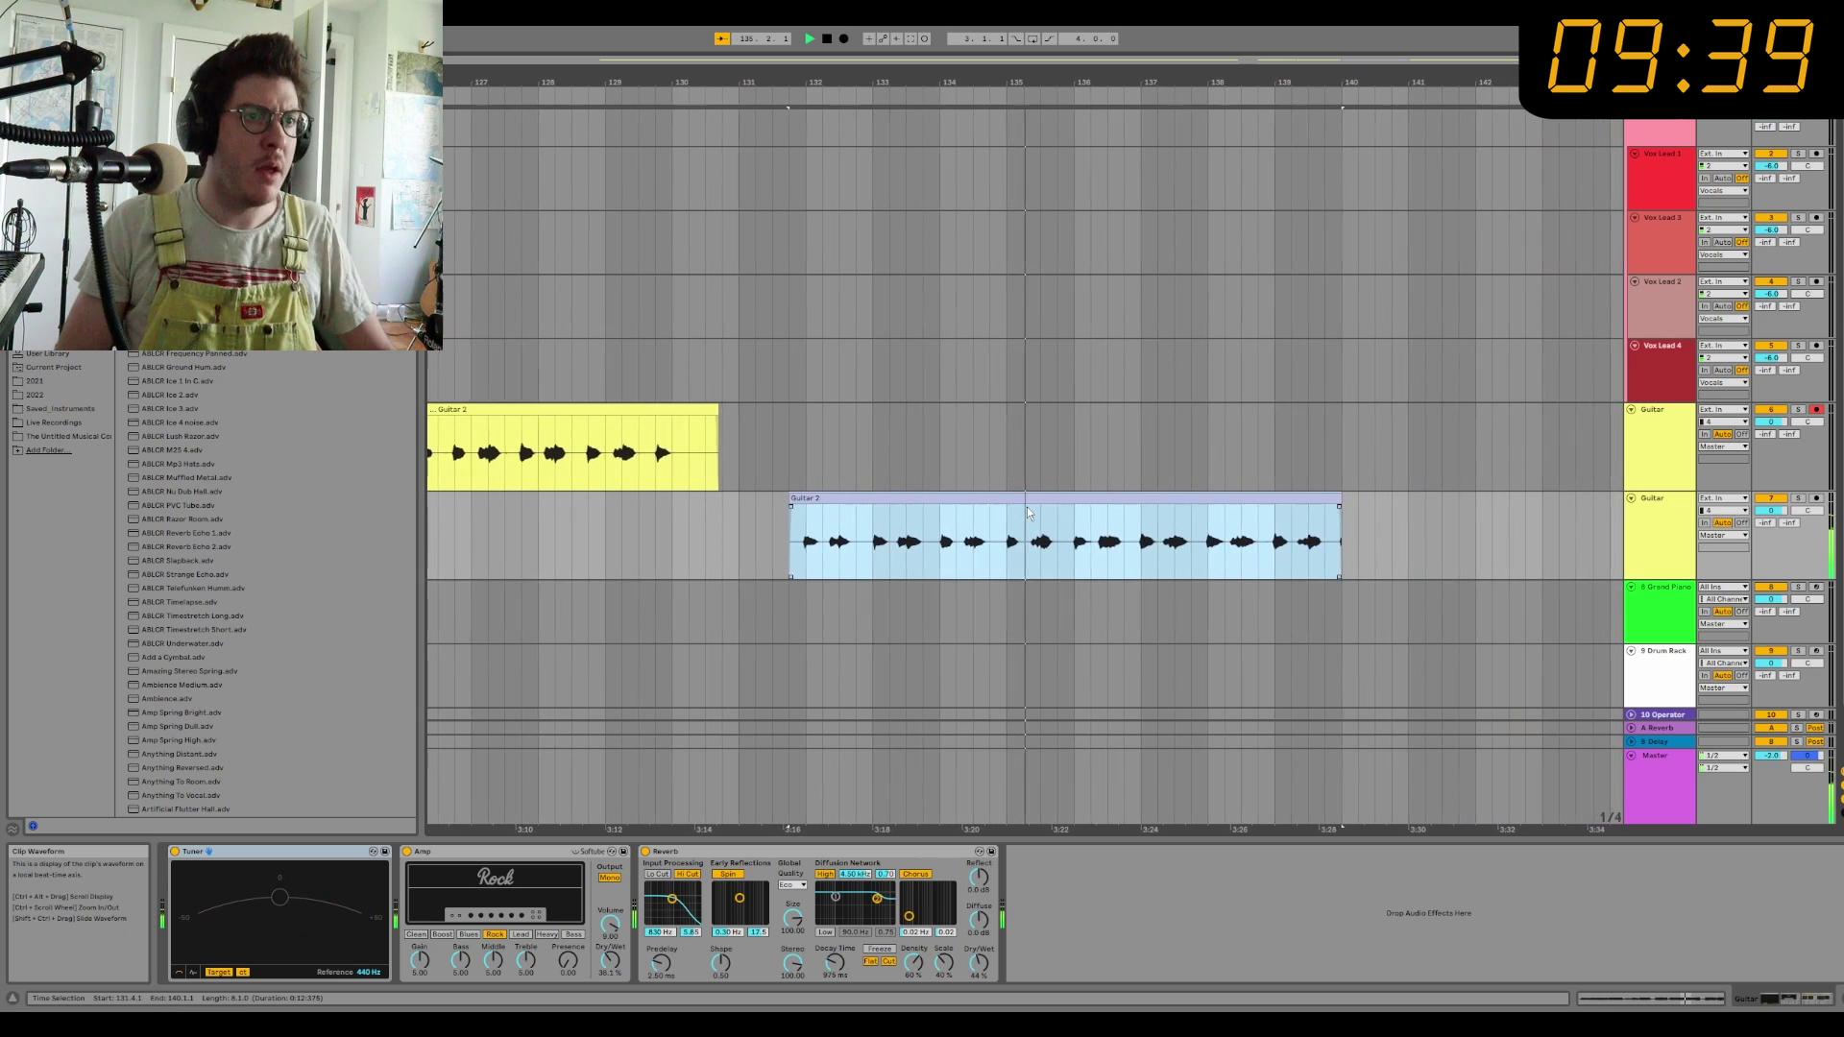
{"action": "scroll", "coordinate": [1028, 505], "scroll_direction": "down", "scroll_amount": 2}
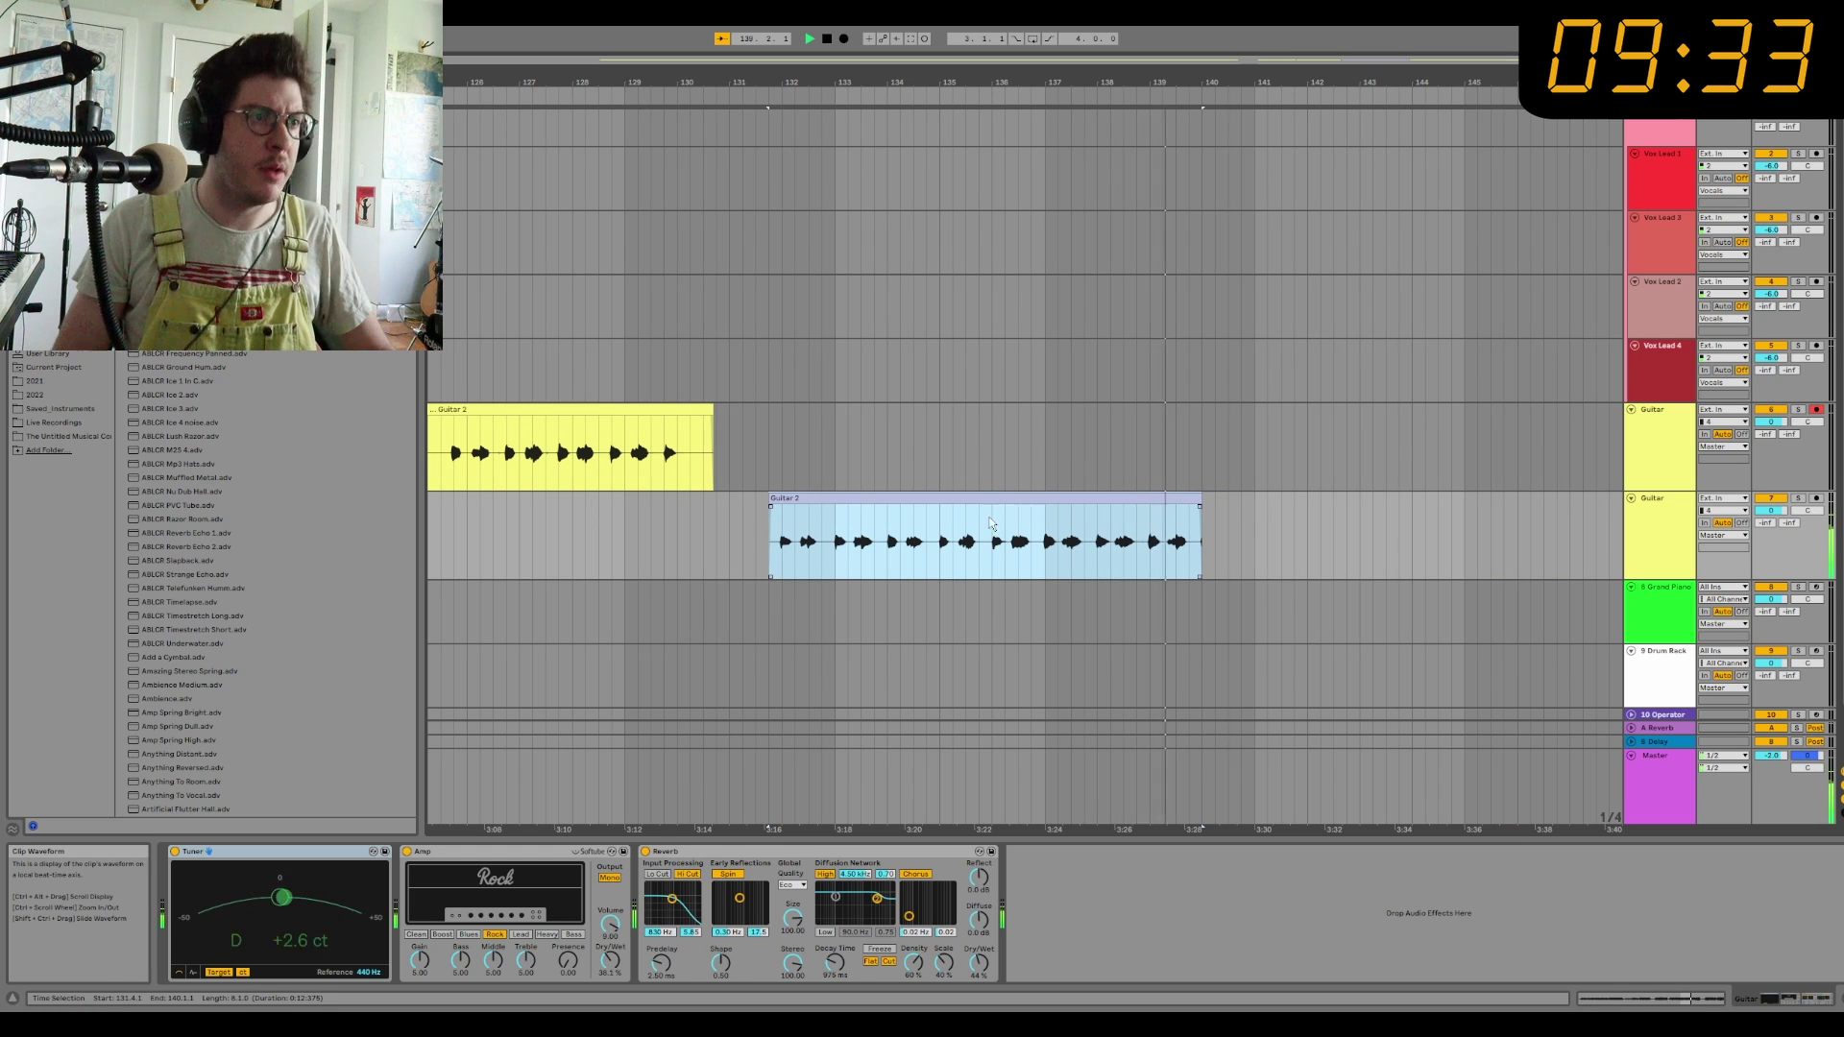
{"action": "key", "text": "space"}
Step: Split the clip on the first Guitar track at 82.4.1 and delete the piece from there to 87.4.1
{"action": "scroll", "coordinate": [874, 493], "scroll_direction": "down", "scroll_amount": 5}
{"action": "left_click", "coordinate": [643, 475]}
{"action": "key", "text": "space"}
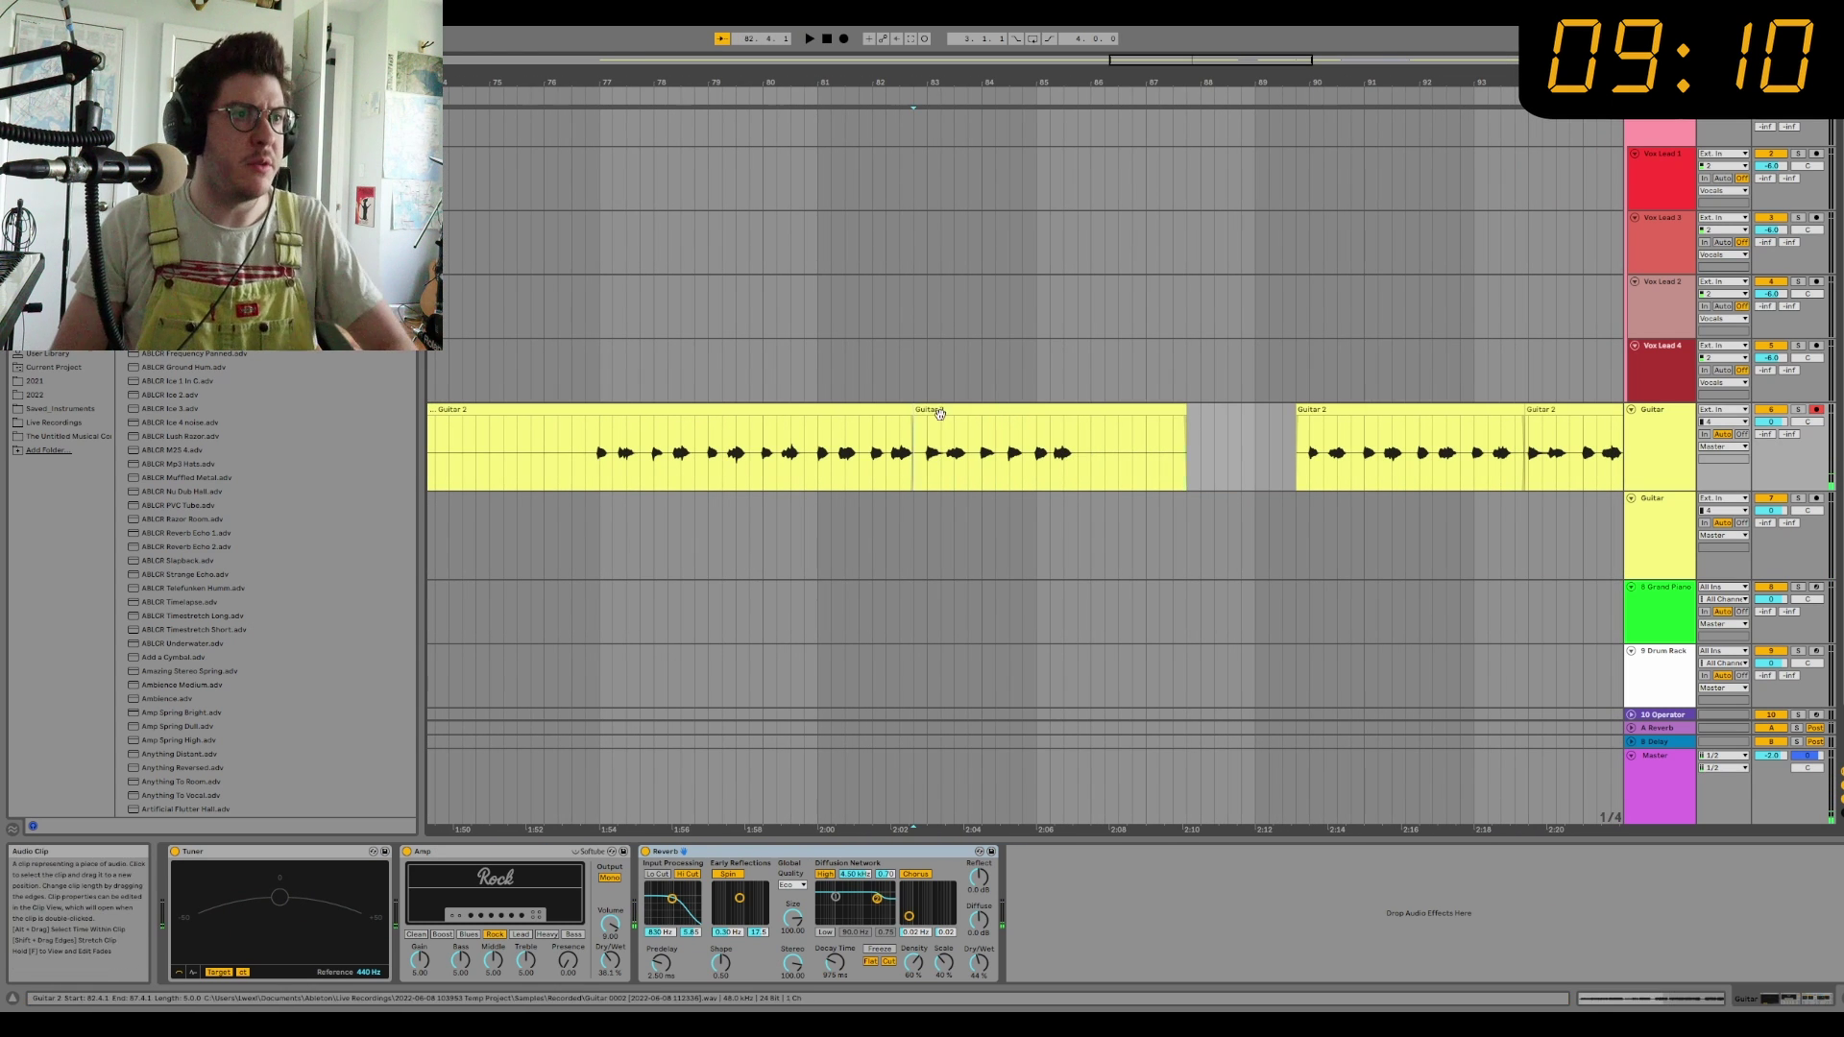
{"action": "left_click", "coordinate": [920, 444]}
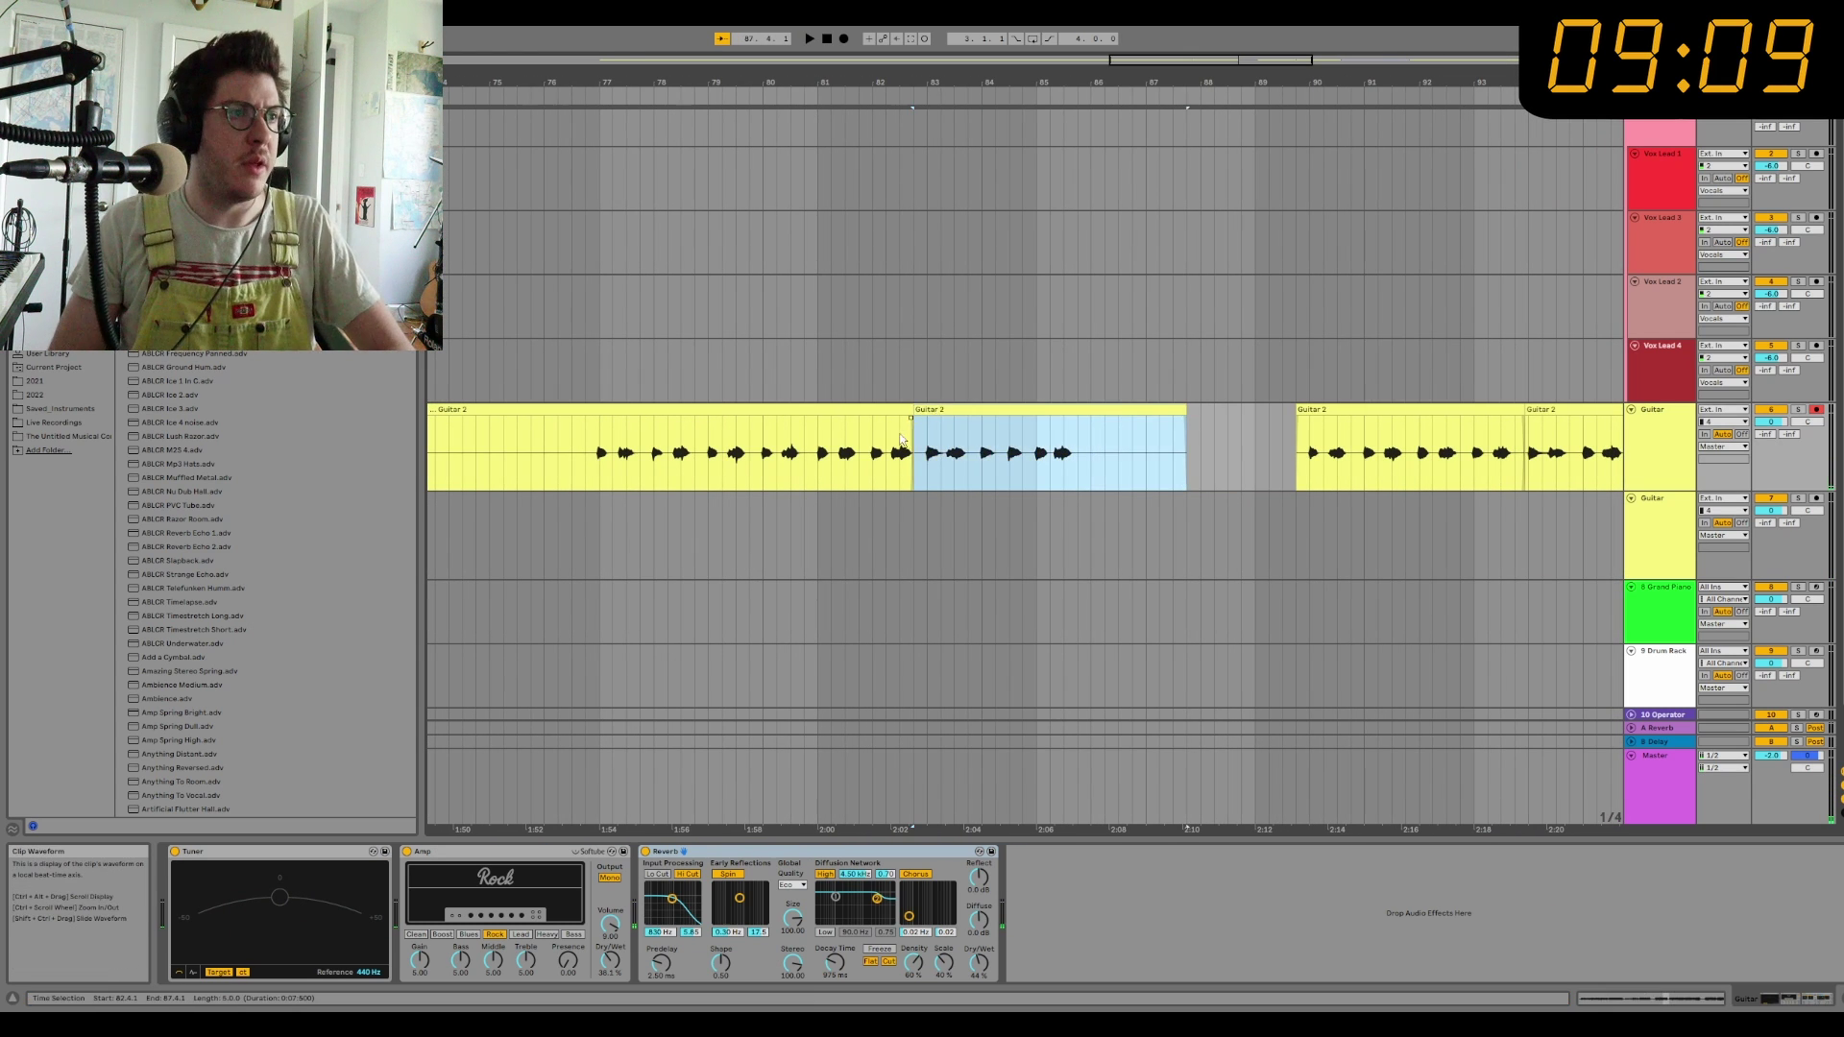
{"action": "key", "text": "Delete"}
Step: Split the guitar clip at 76.4.1, paste a copy of the separated phrase at 82.4.1 and play it back
{"action": "left_click", "coordinate": [598, 483]}
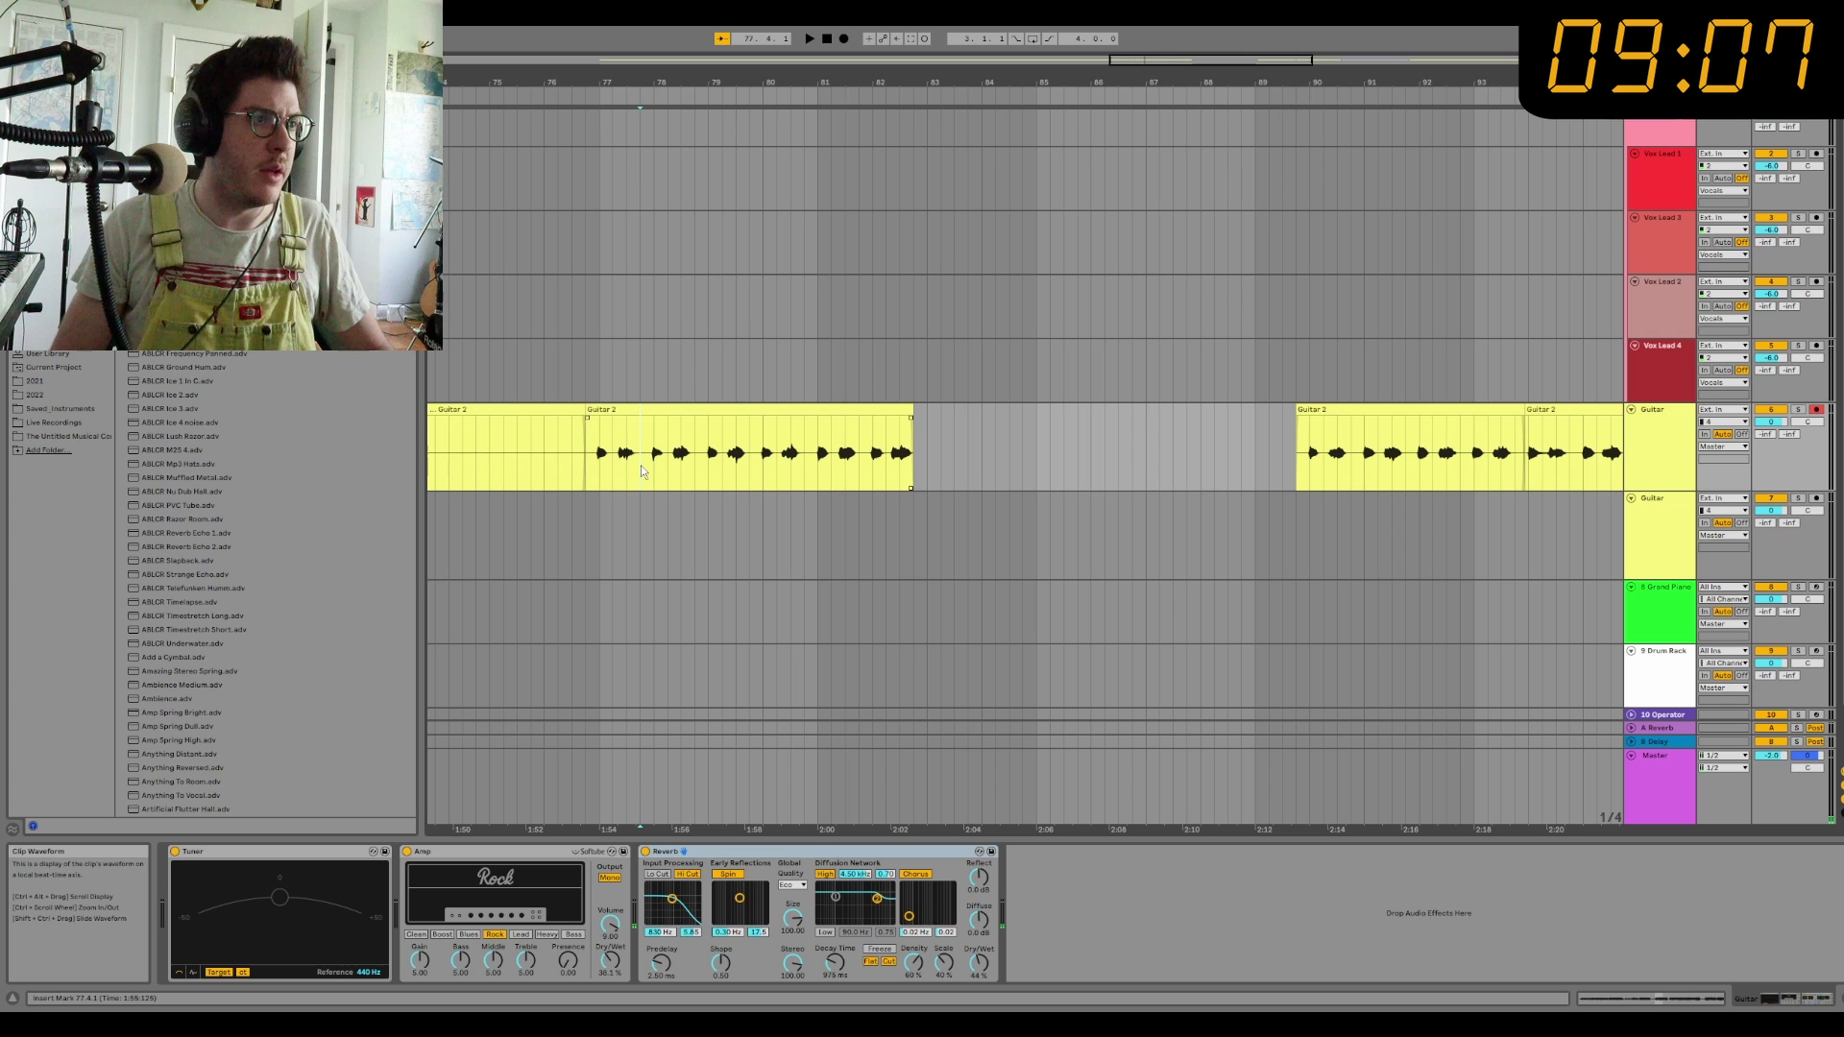
{"action": "left_click", "coordinate": [607, 423]}
{"action": "key", "text": "ctrl+c"}
{"action": "left_click", "coordinate": [918, 446]}
{"action": "key", "text": "ctrl+v"}
{"action": "left_click", "coordinate": [665, 472]}
{"action": "key", "text": "space"}
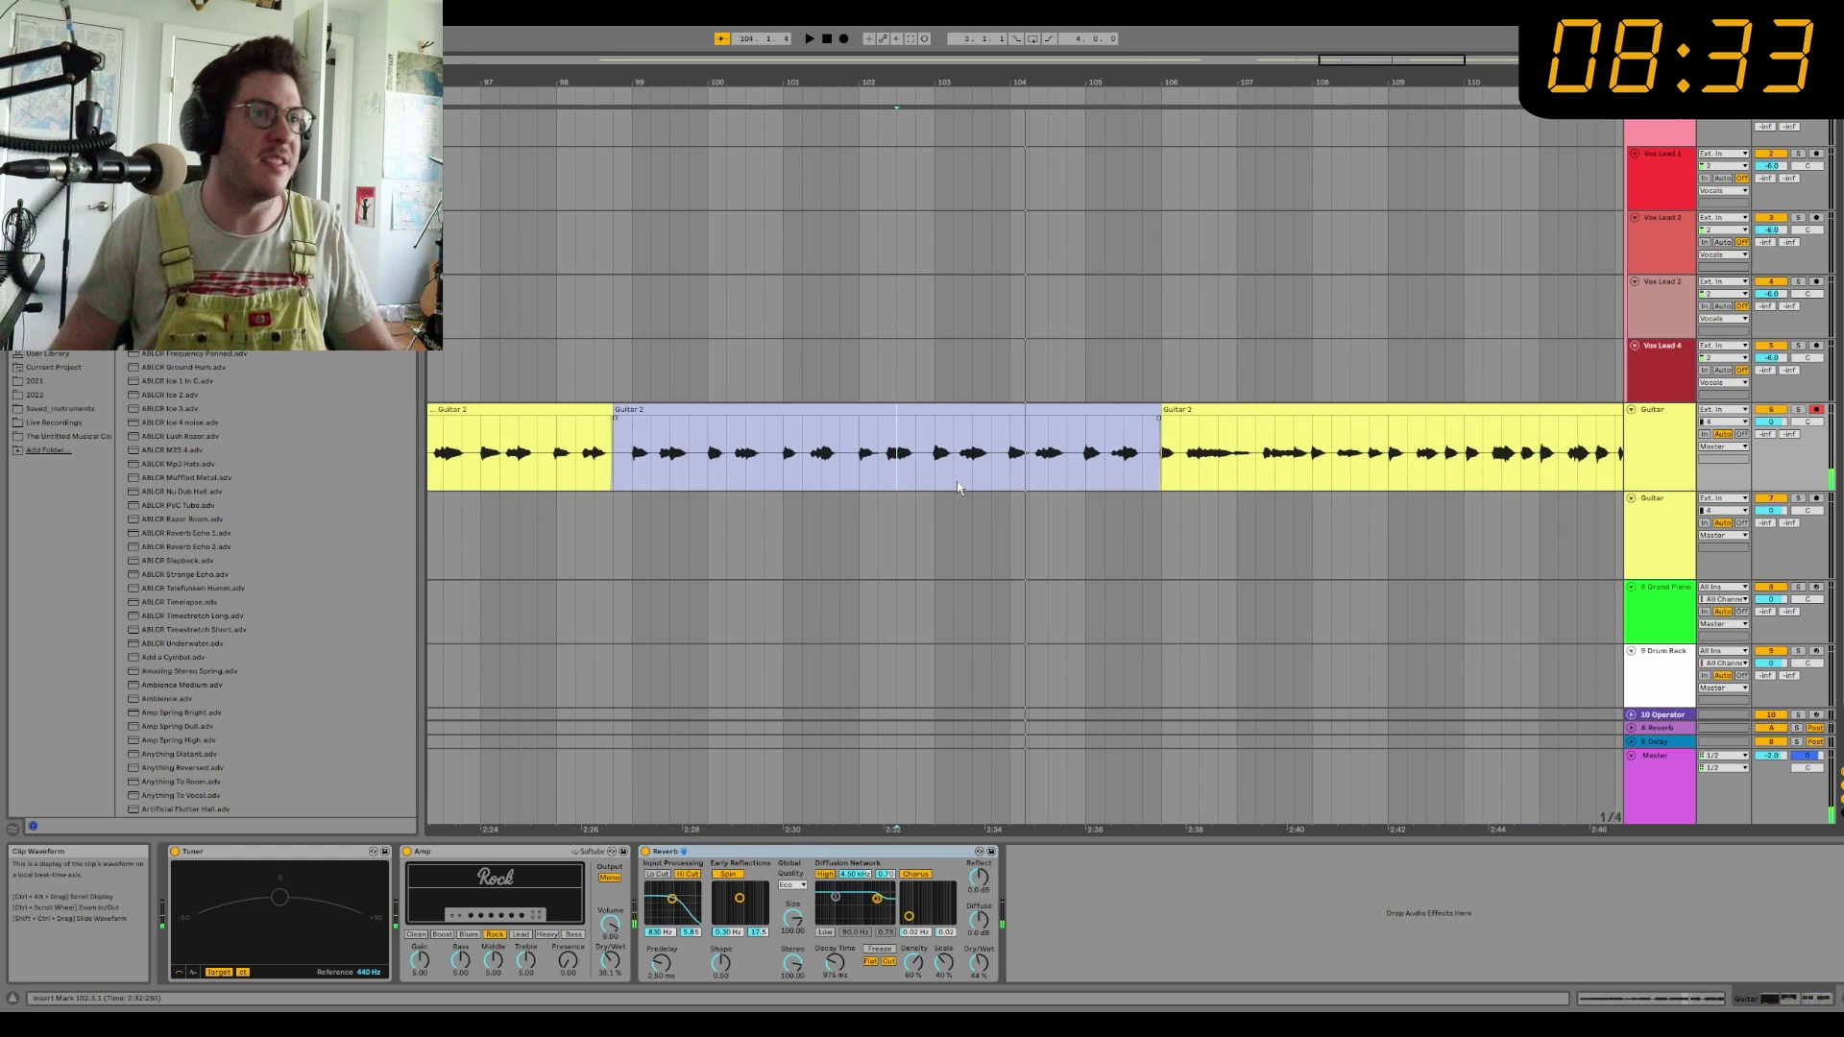
Step: Isolate the guitar segment from 103.4.1 to 105.1.1 by splitting the lavender clip at both positions
{"action": "left_click", "coordinate": [989, 461]}
{"action": "key", "text": "ctrl+e"}
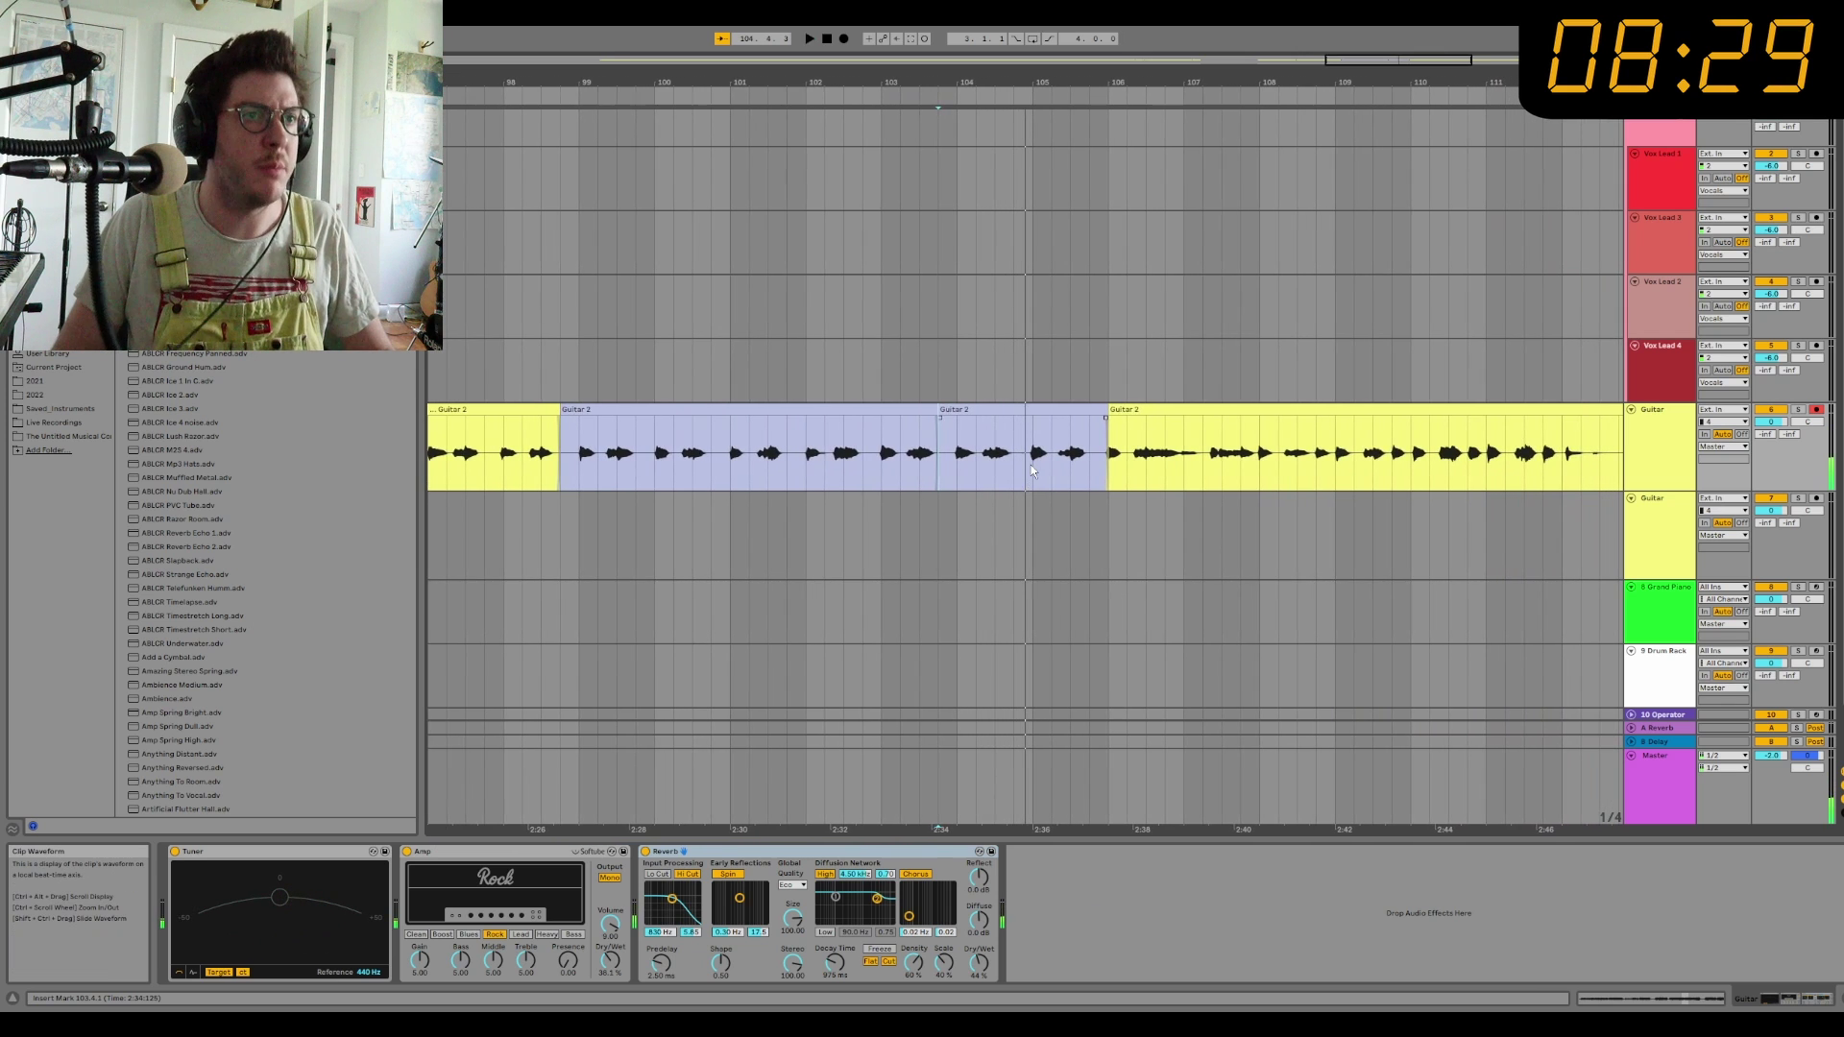
{"action": "key", "text": "space"}
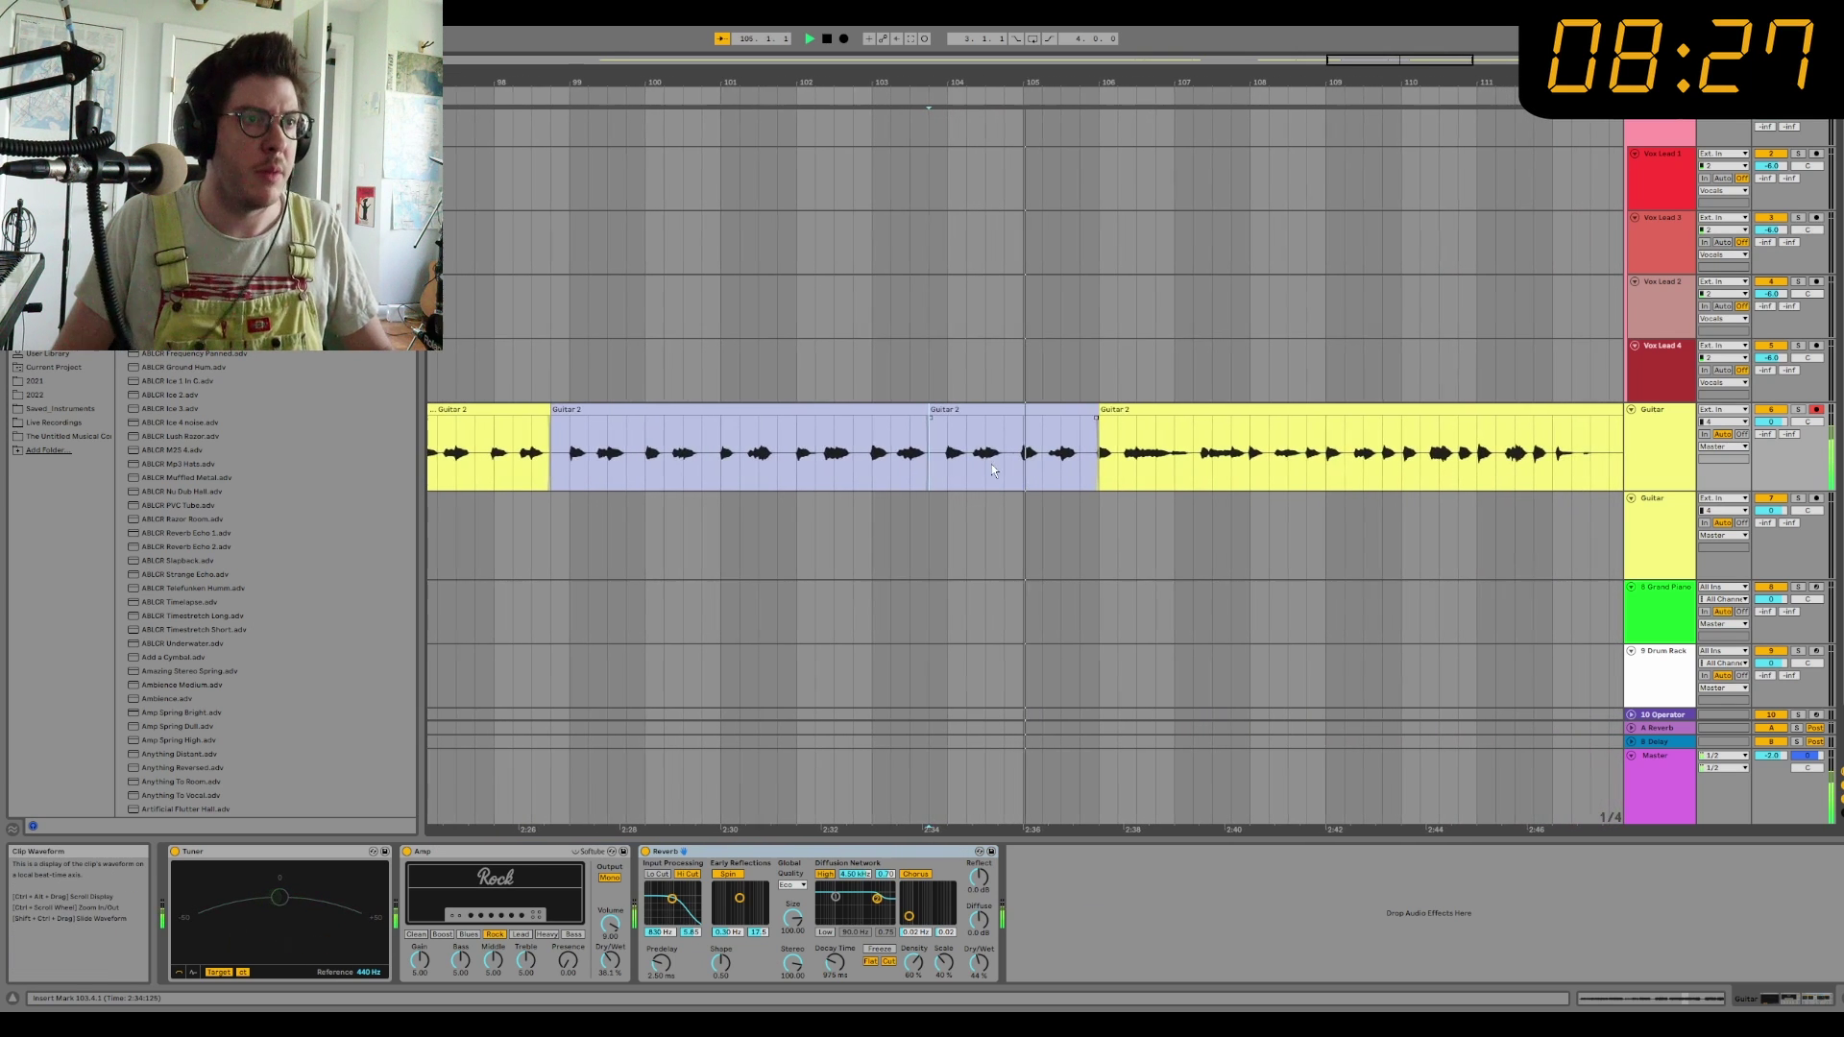
{"action": "key", "text": "ctrl+e"}
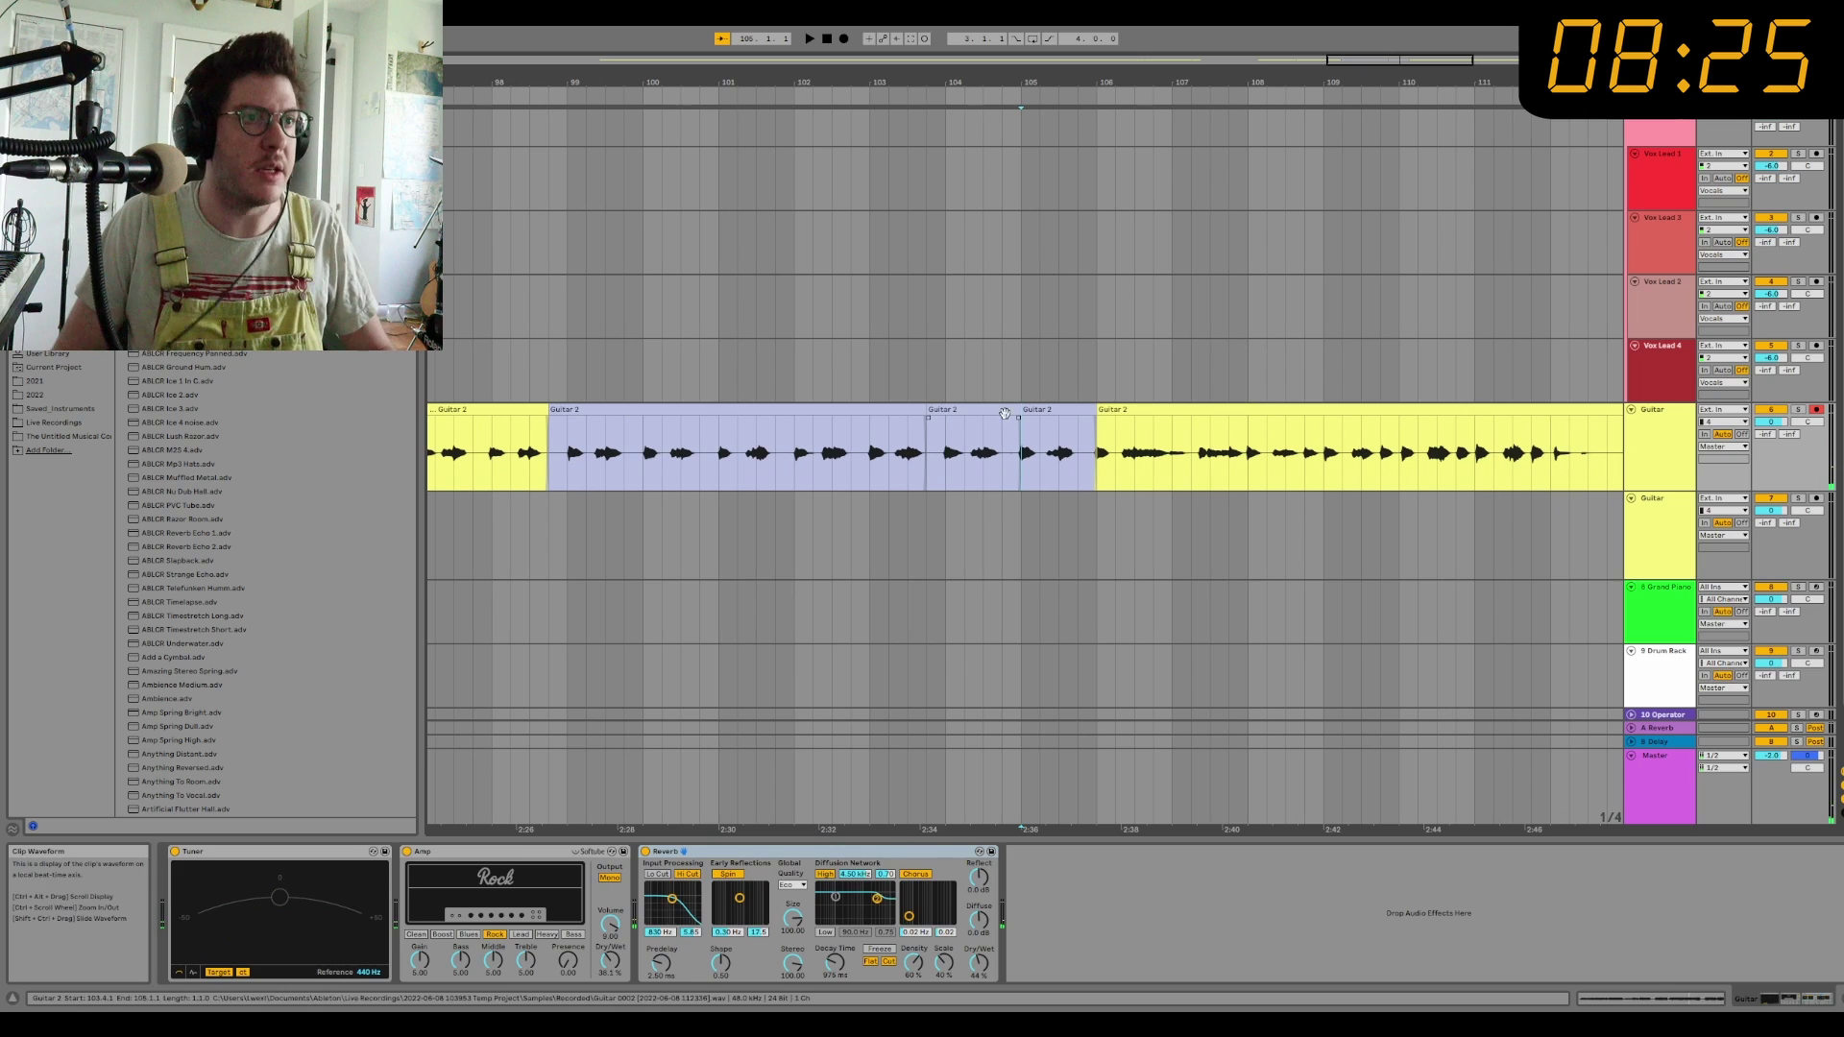
{"action": "left_click", "coordinate": [989, 411]}
Step: Place a copy of the isolated segment at 83.4.1 and trim it to end at 84.4.1
{"action": "scroll", "coordinate": [961, 432], "scroll_direction": "down", "scroll_amount": 3}
{"action": "scroll", "coordinate": [958, 430], "scroll_direction": "down", "scroll_amount": 3}
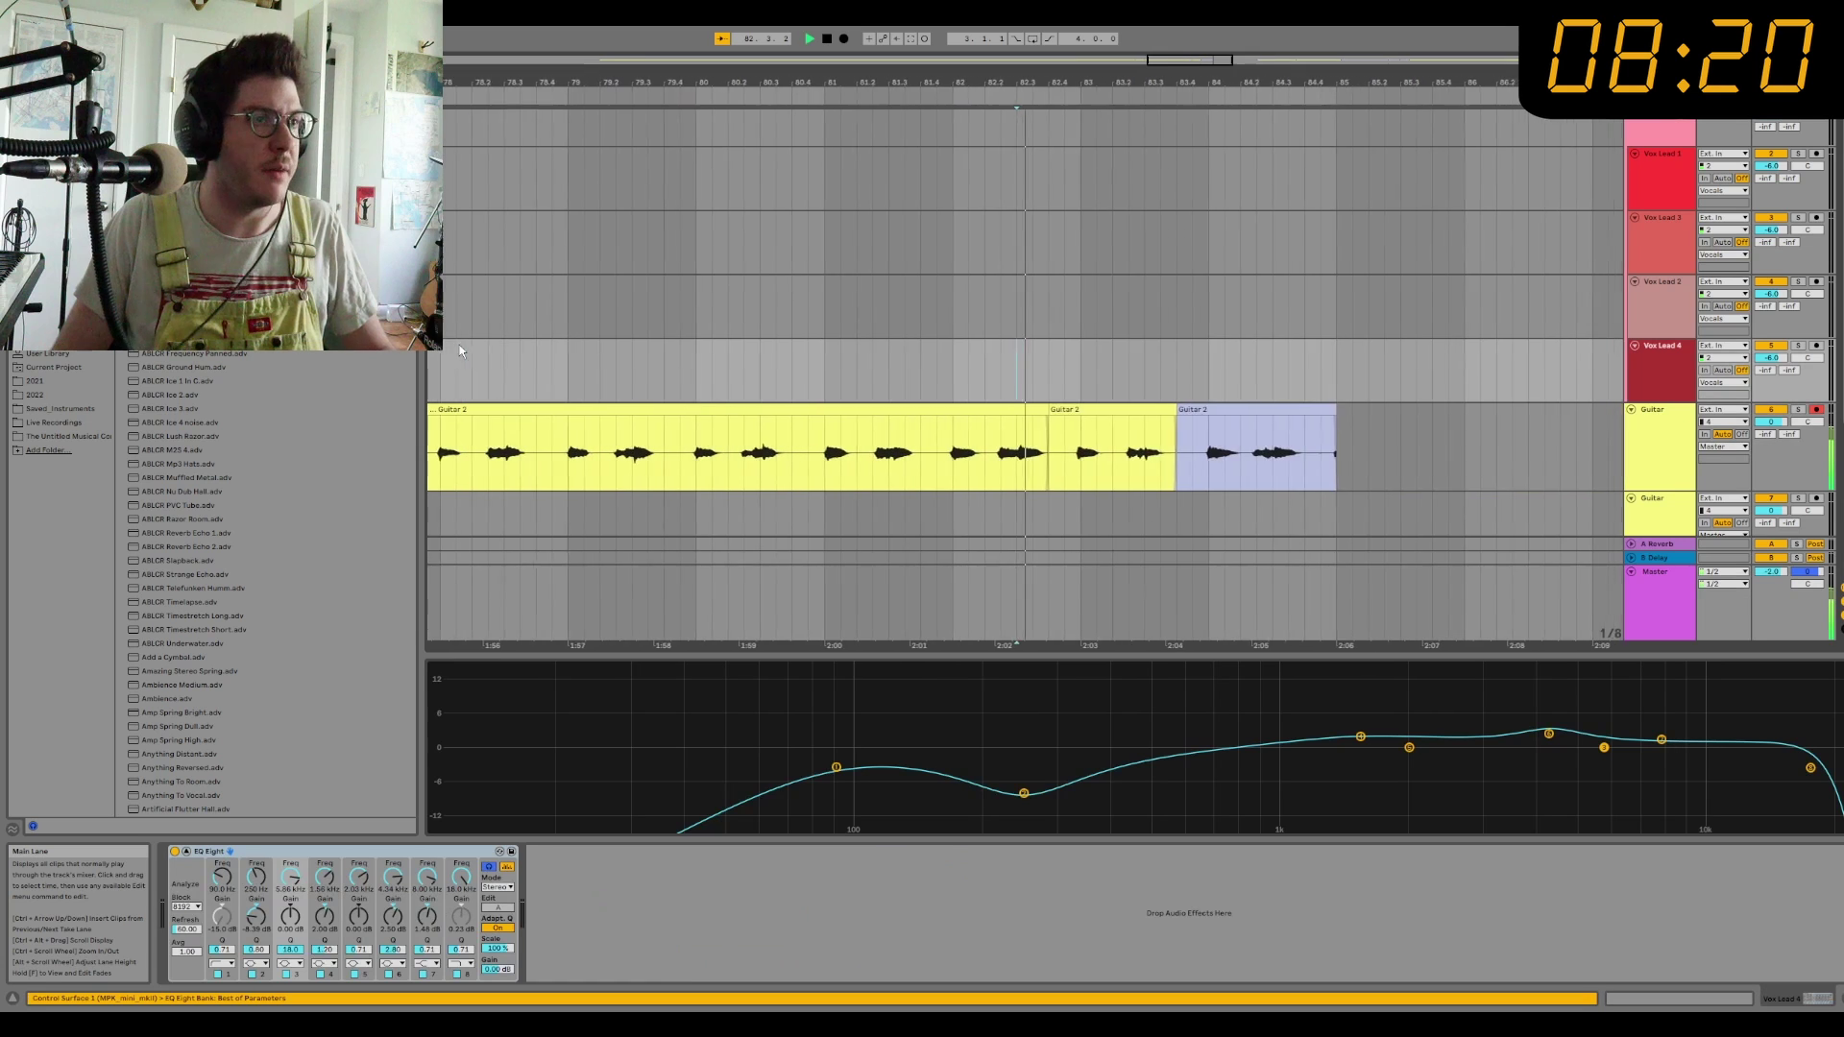
{"action": "scroll", "coordinate": [866, 392], "scroll_direction": "down", "scroll_amount": 3}
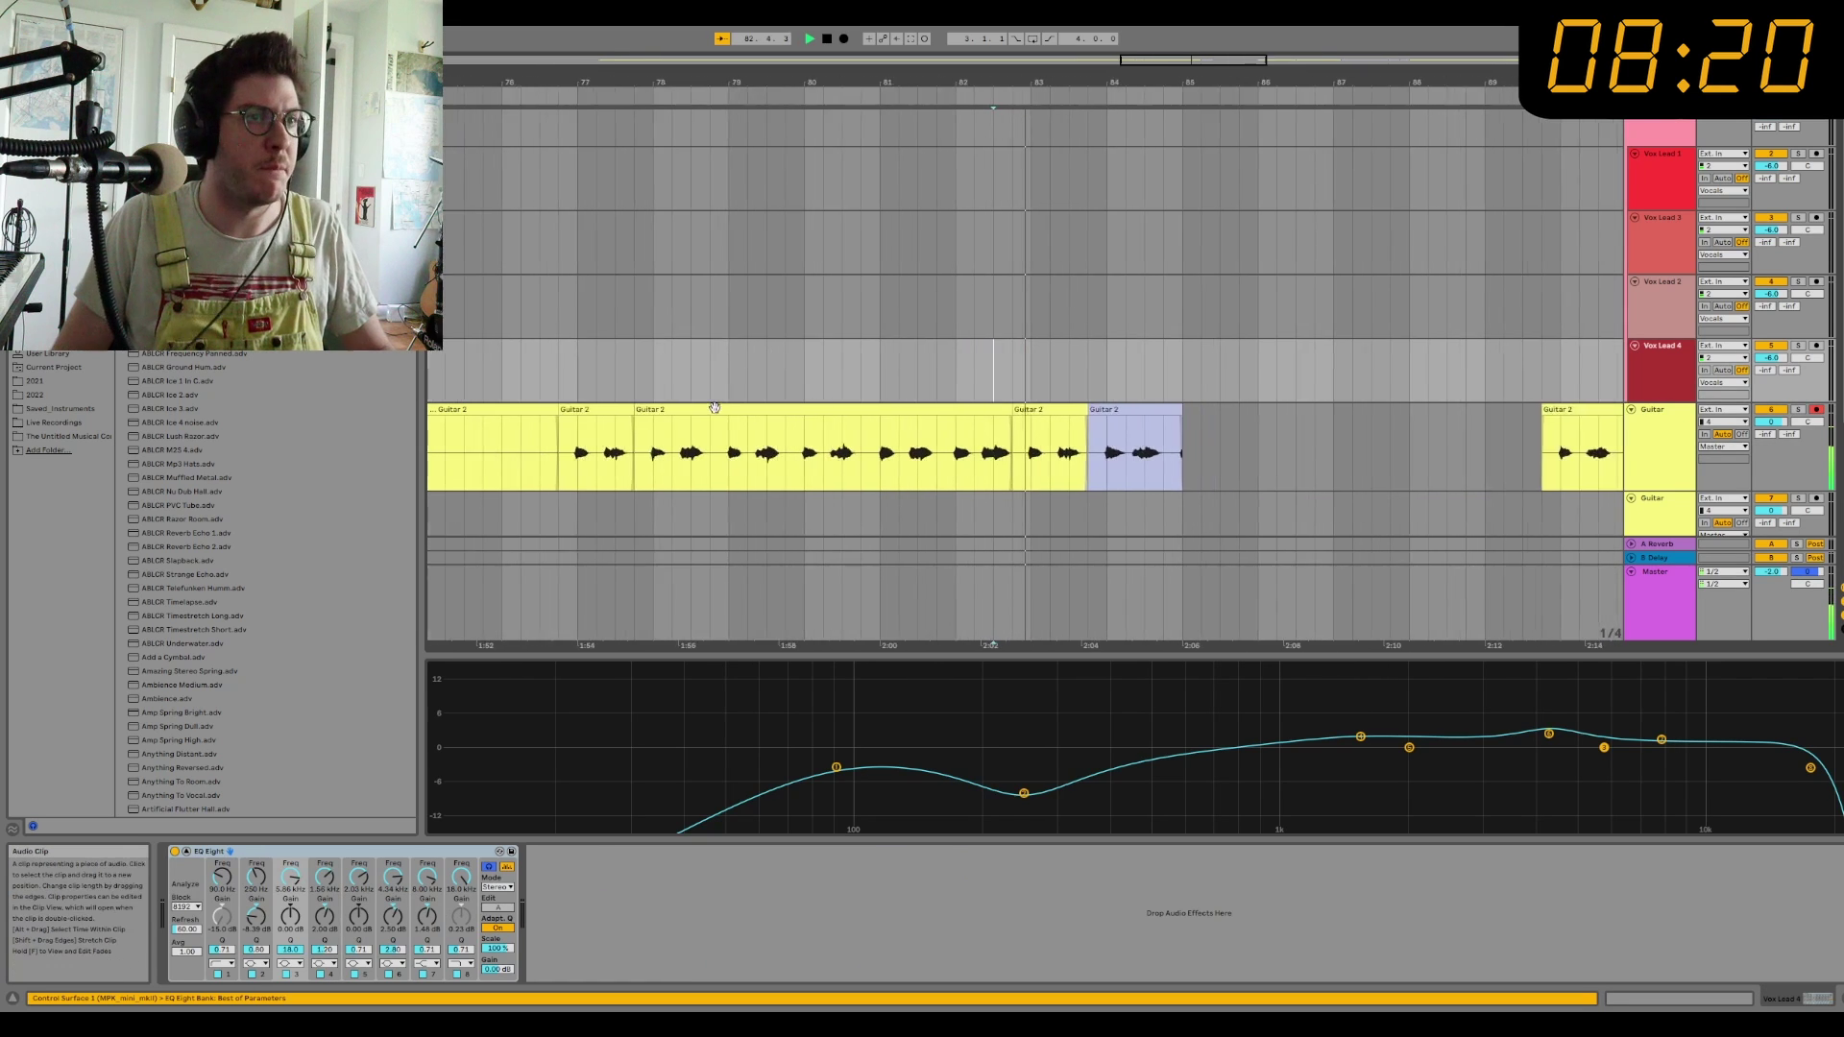
{"action": "scroll", "coordinate": [867, 392], "scroll_direction": "right", "scroll_amount": 3}
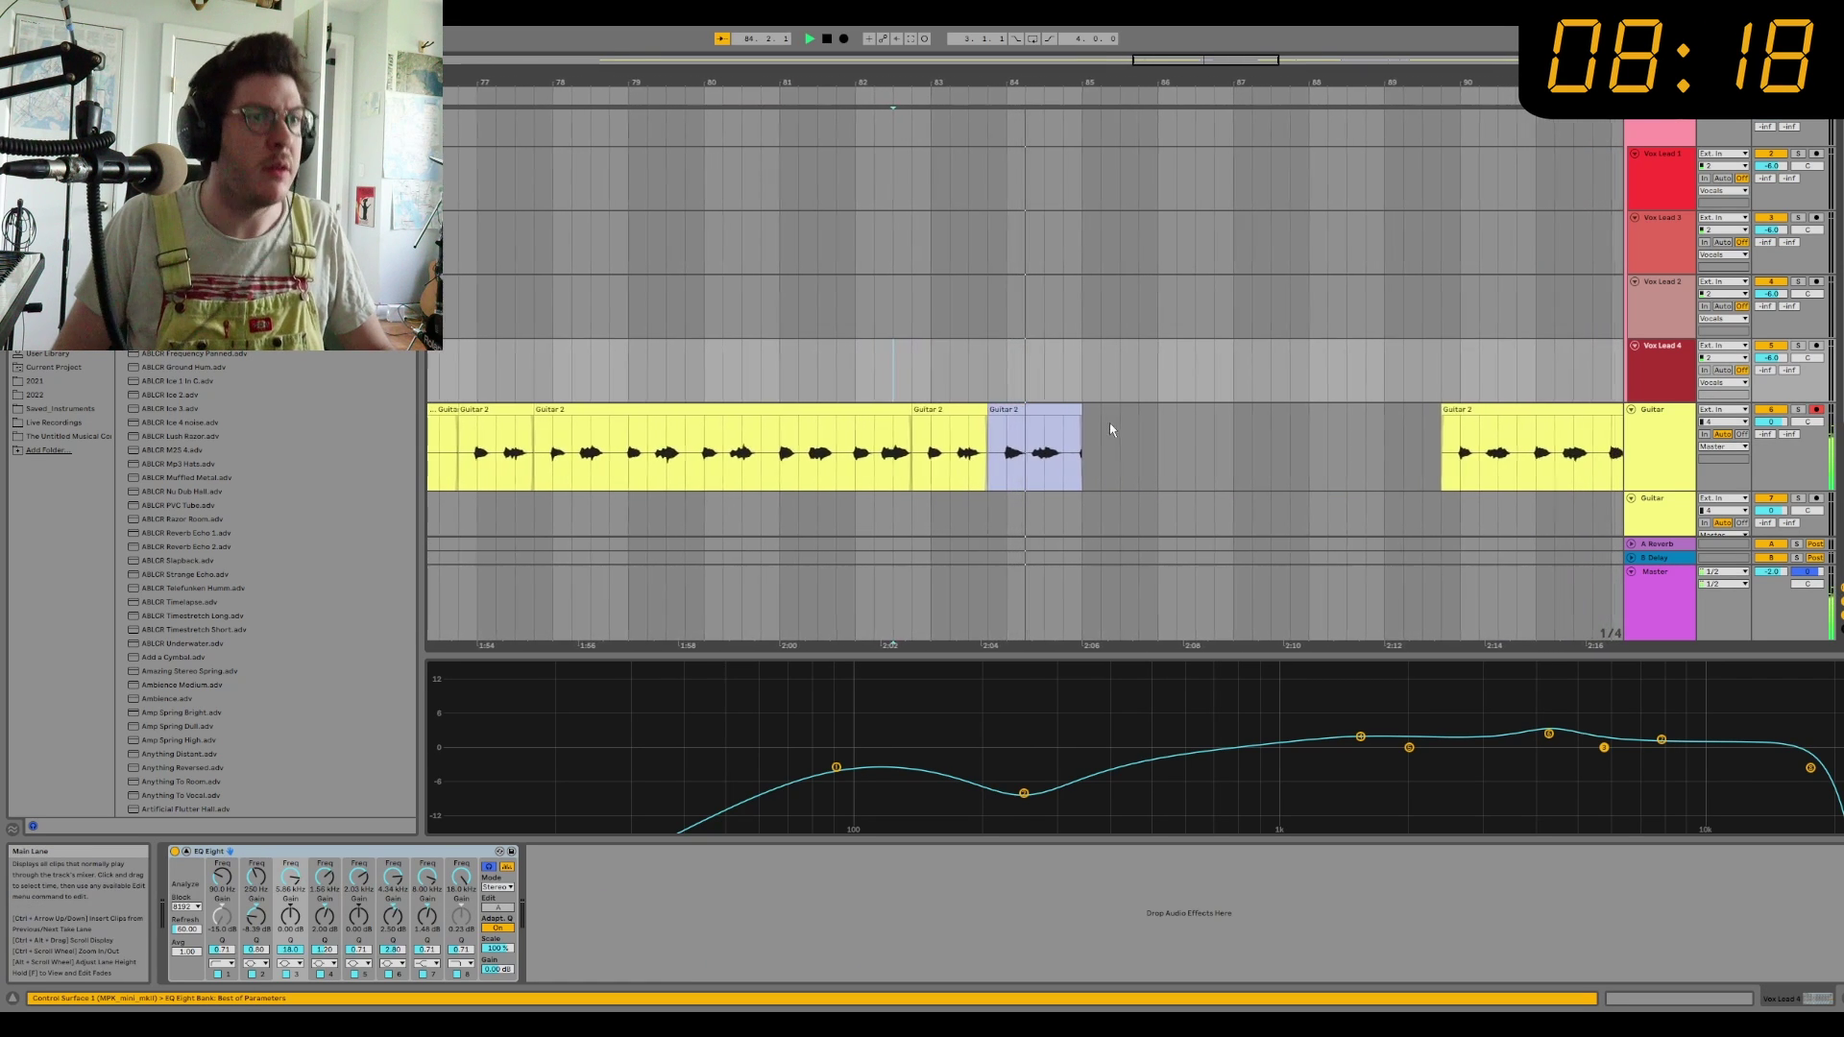
{"action": "left_click", "coordinate": [1028, 485]}
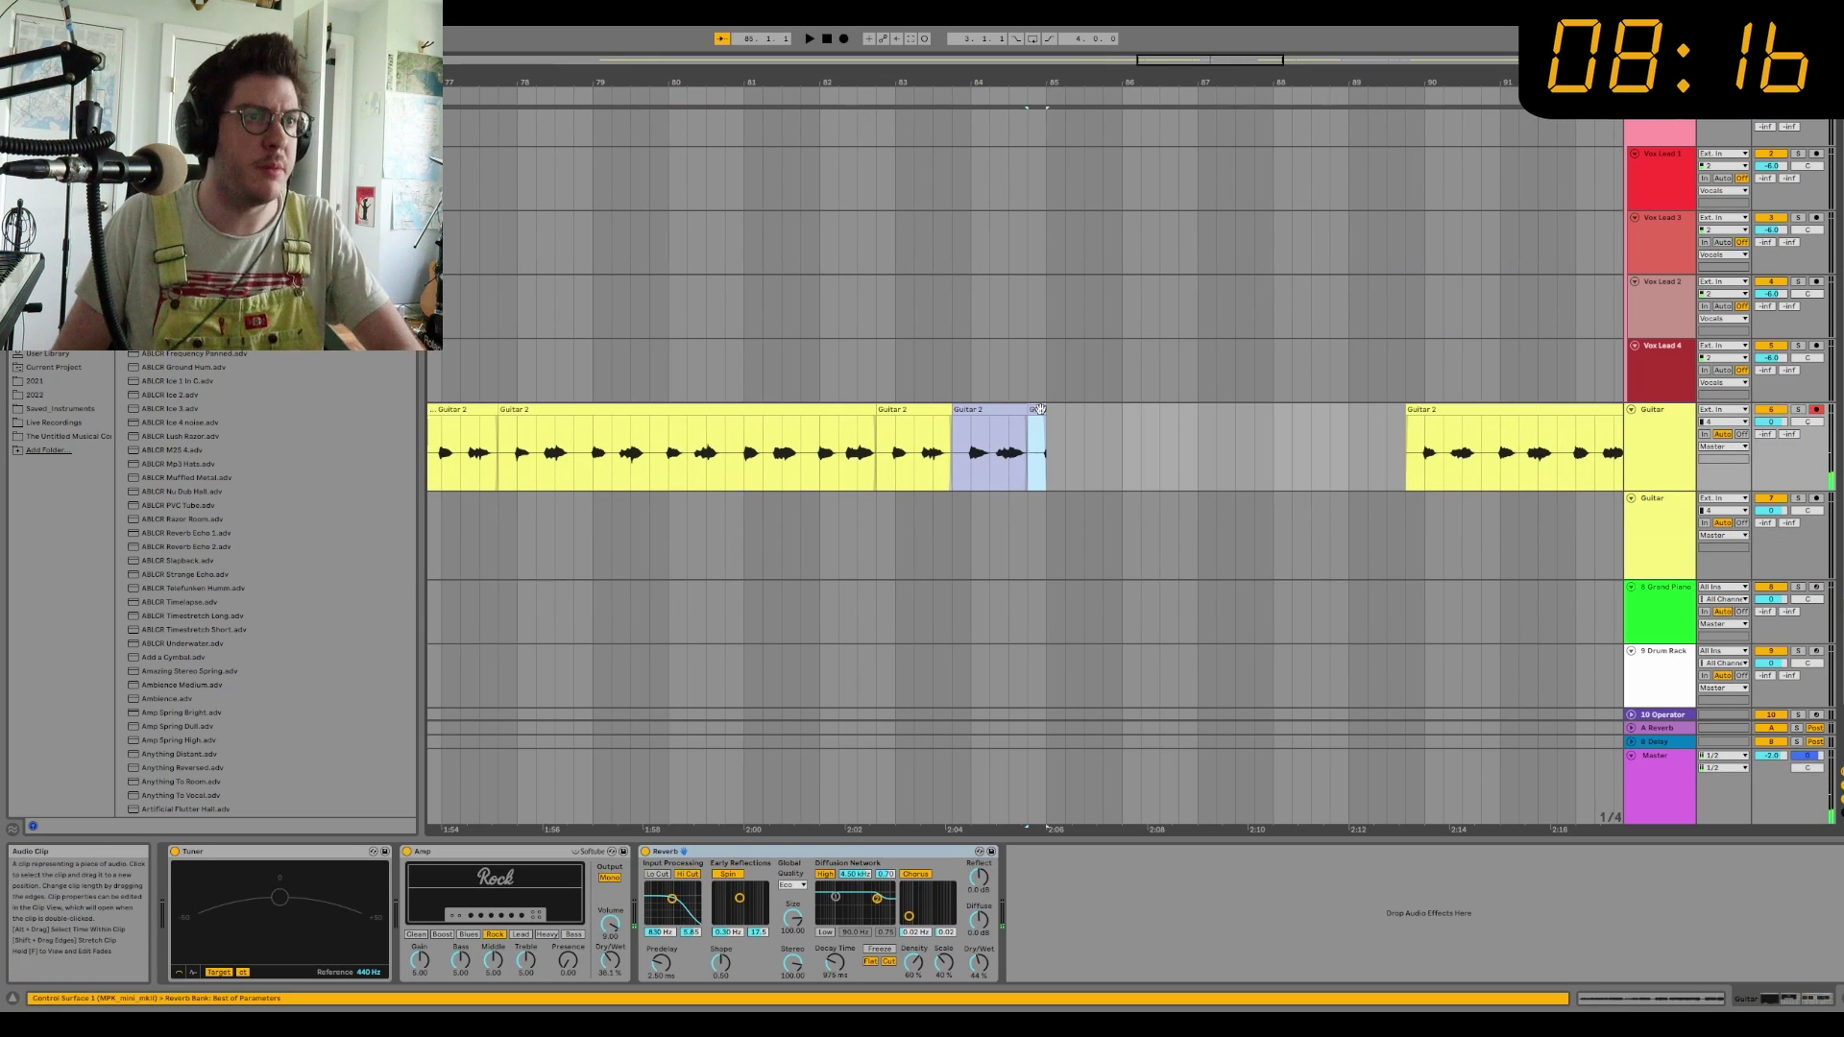
{"action": "scroll", "coordinate": [718, 425], "scroll_direction": "down", "scroll_amount": 2}
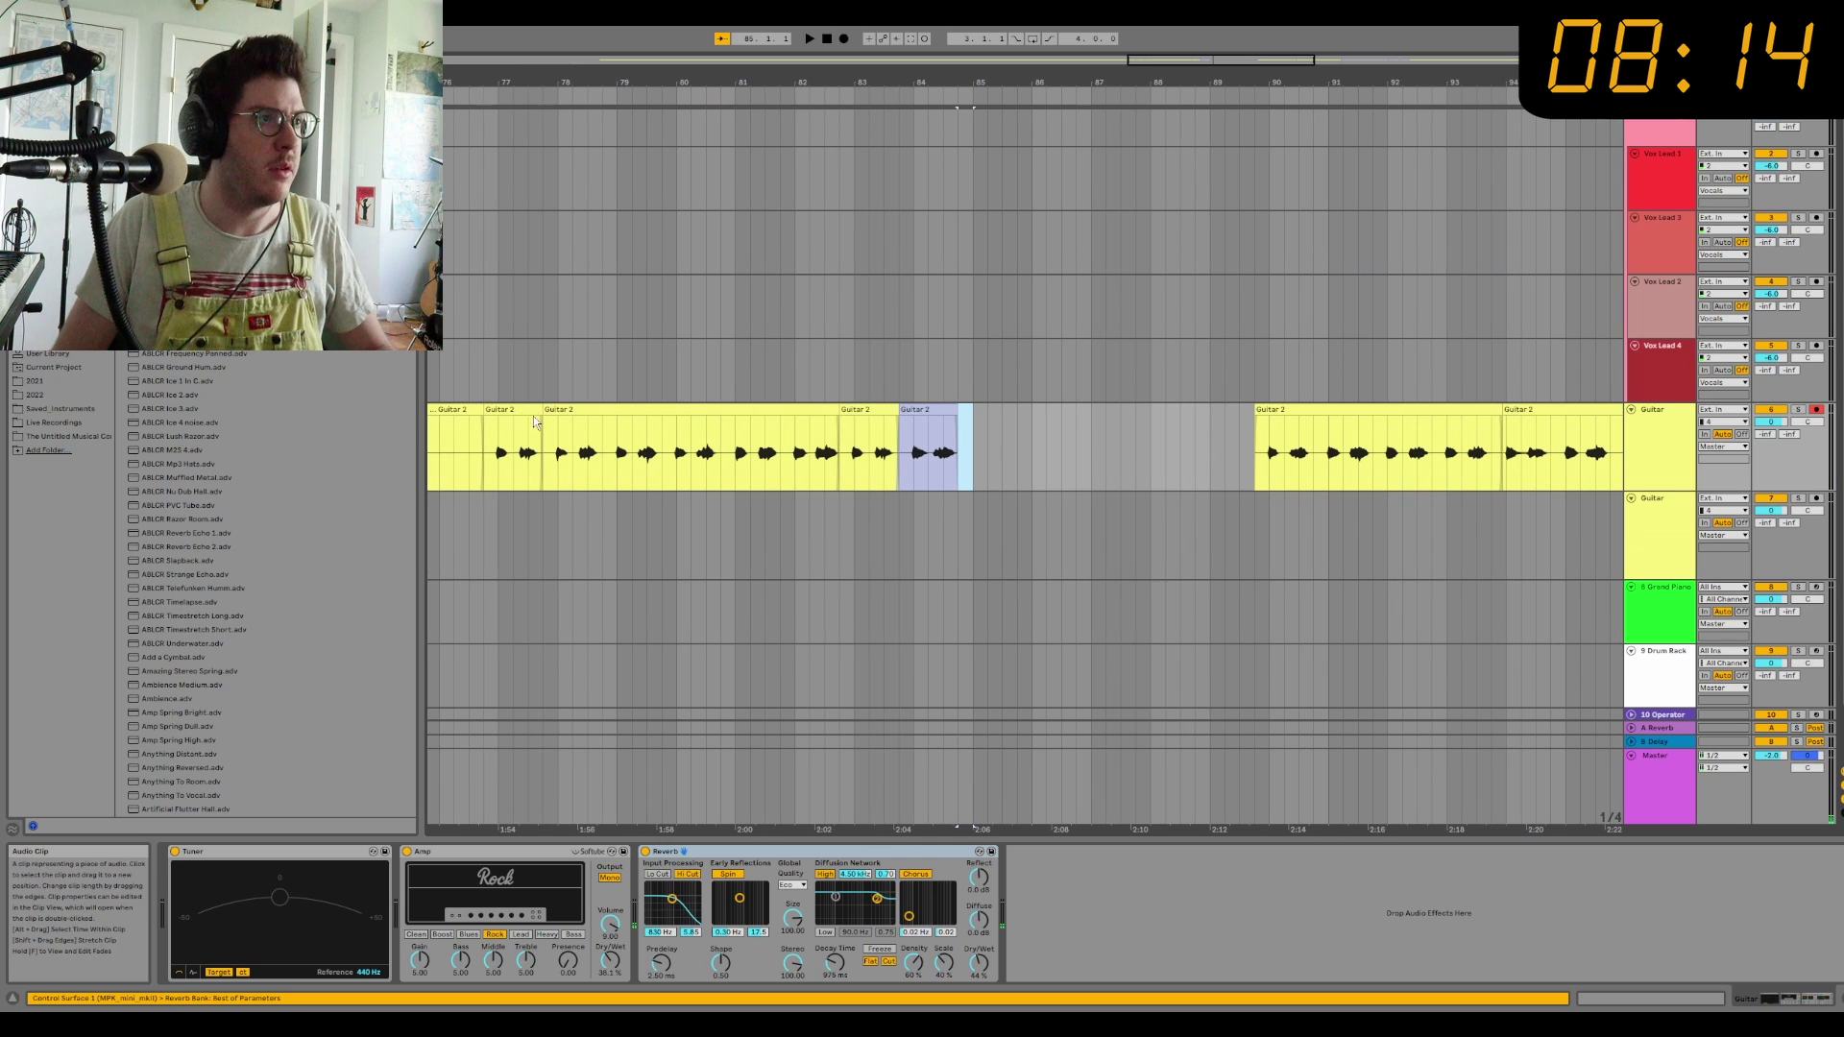
Step: Put the phrase from 76.4.1 to 84.4.1 on the second Guitar track as two consecutive repeats from 144.4.1, and play them back
{"action": "left_click", "coordinate": [514, 411]}
{"action": "left_click", "coordinate": [922, 442], "text": "shift"}
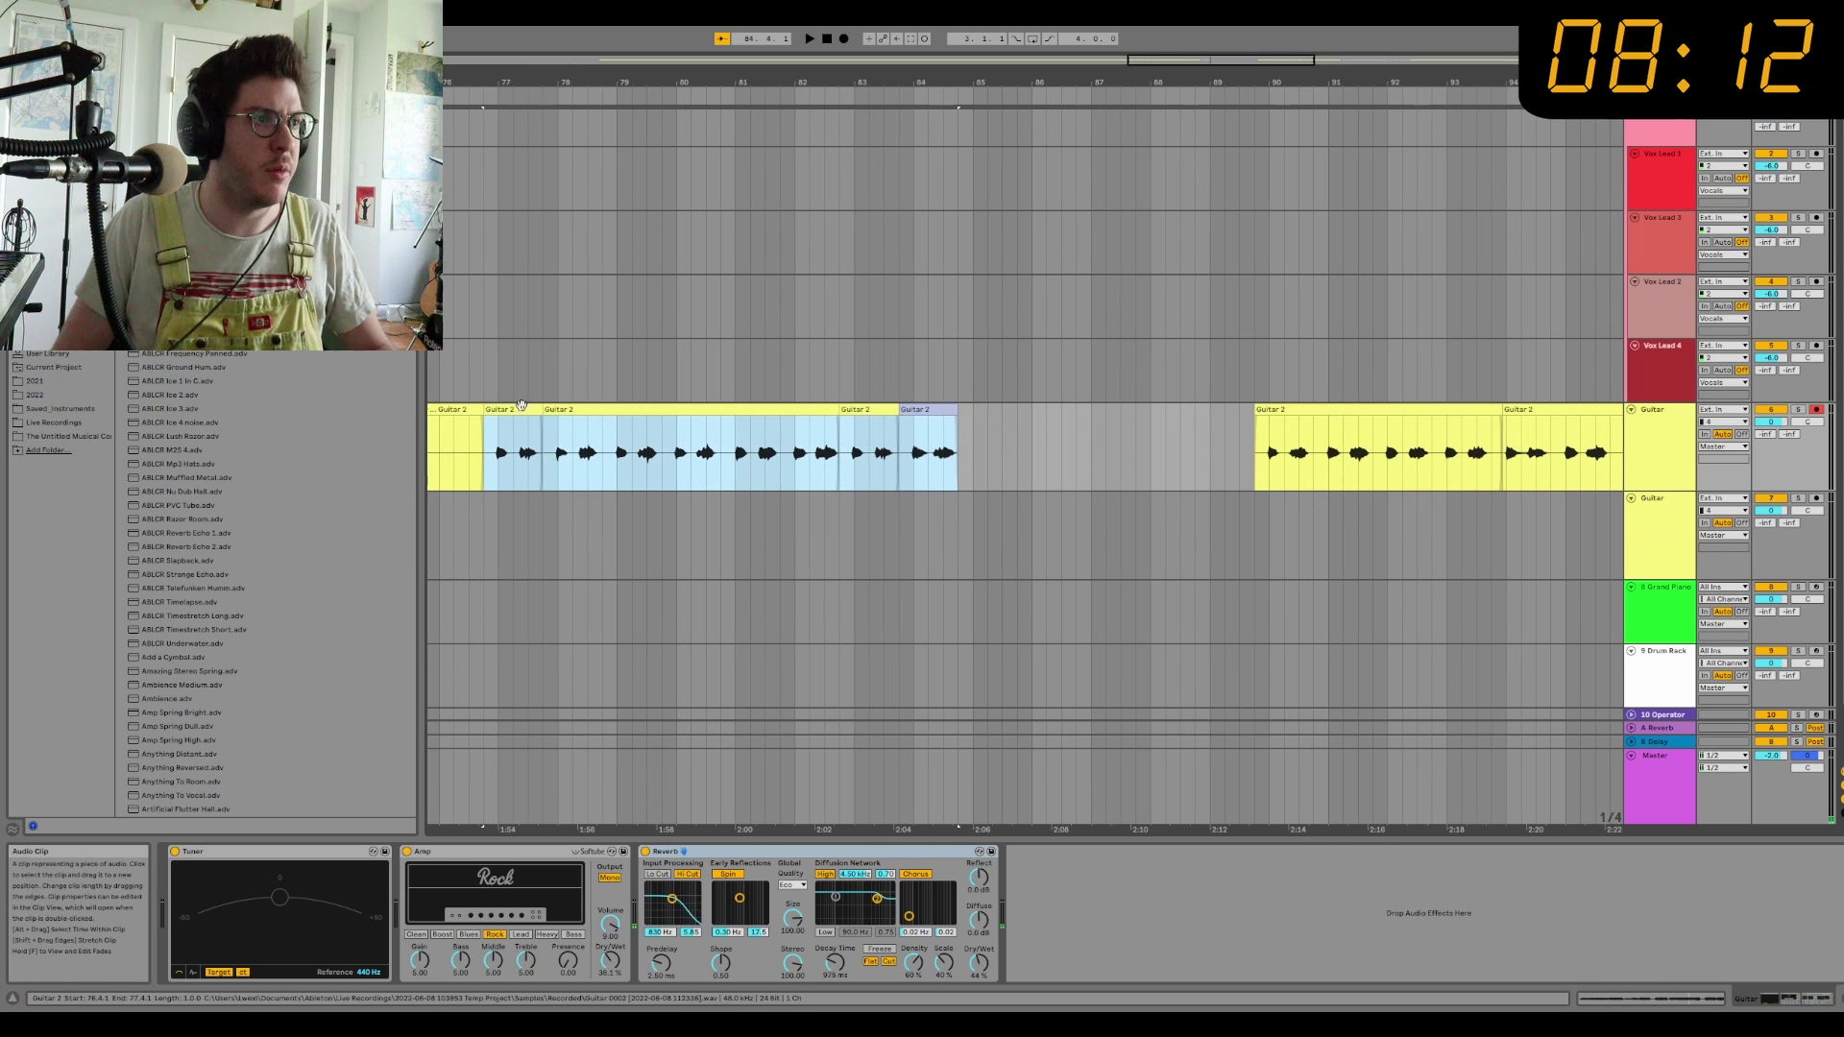
{"action": "left_click_drag", "start_coordinate": [514, 422], "coordinate": [514, 502]}
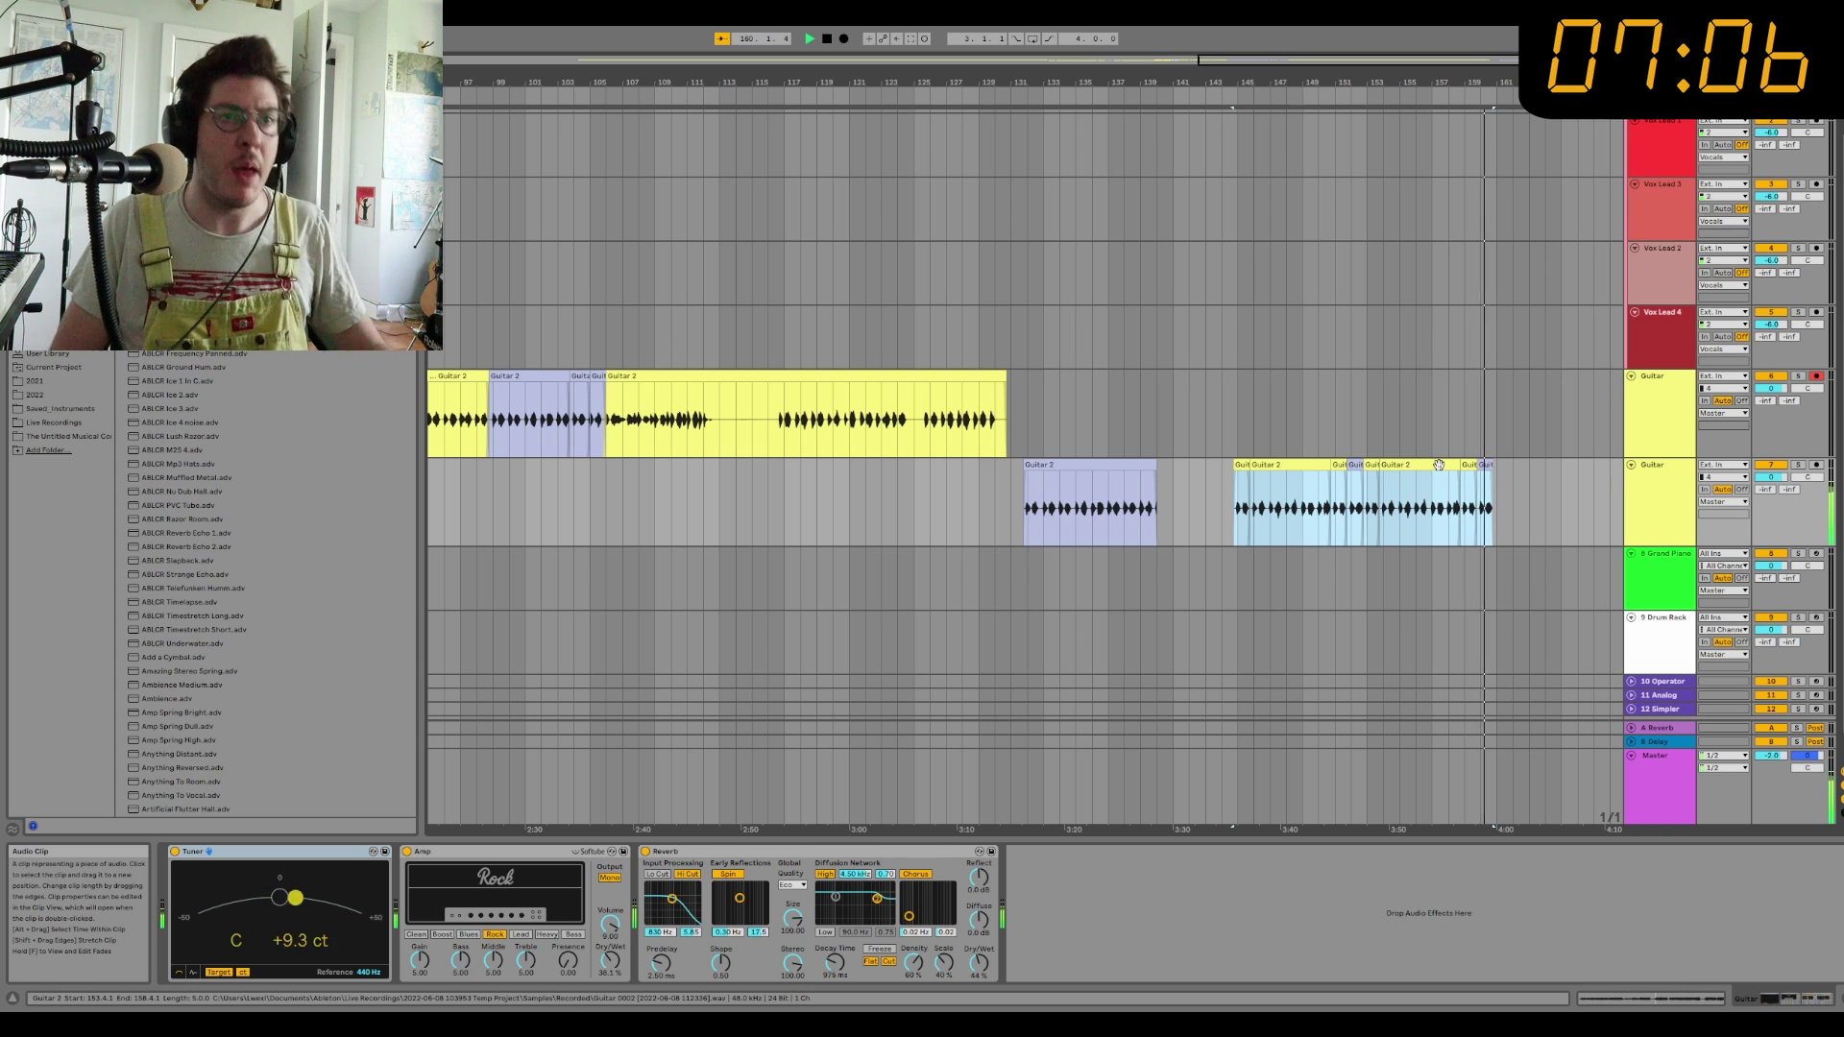
{"action": "left_click", "coordinate": [1494, 509]}
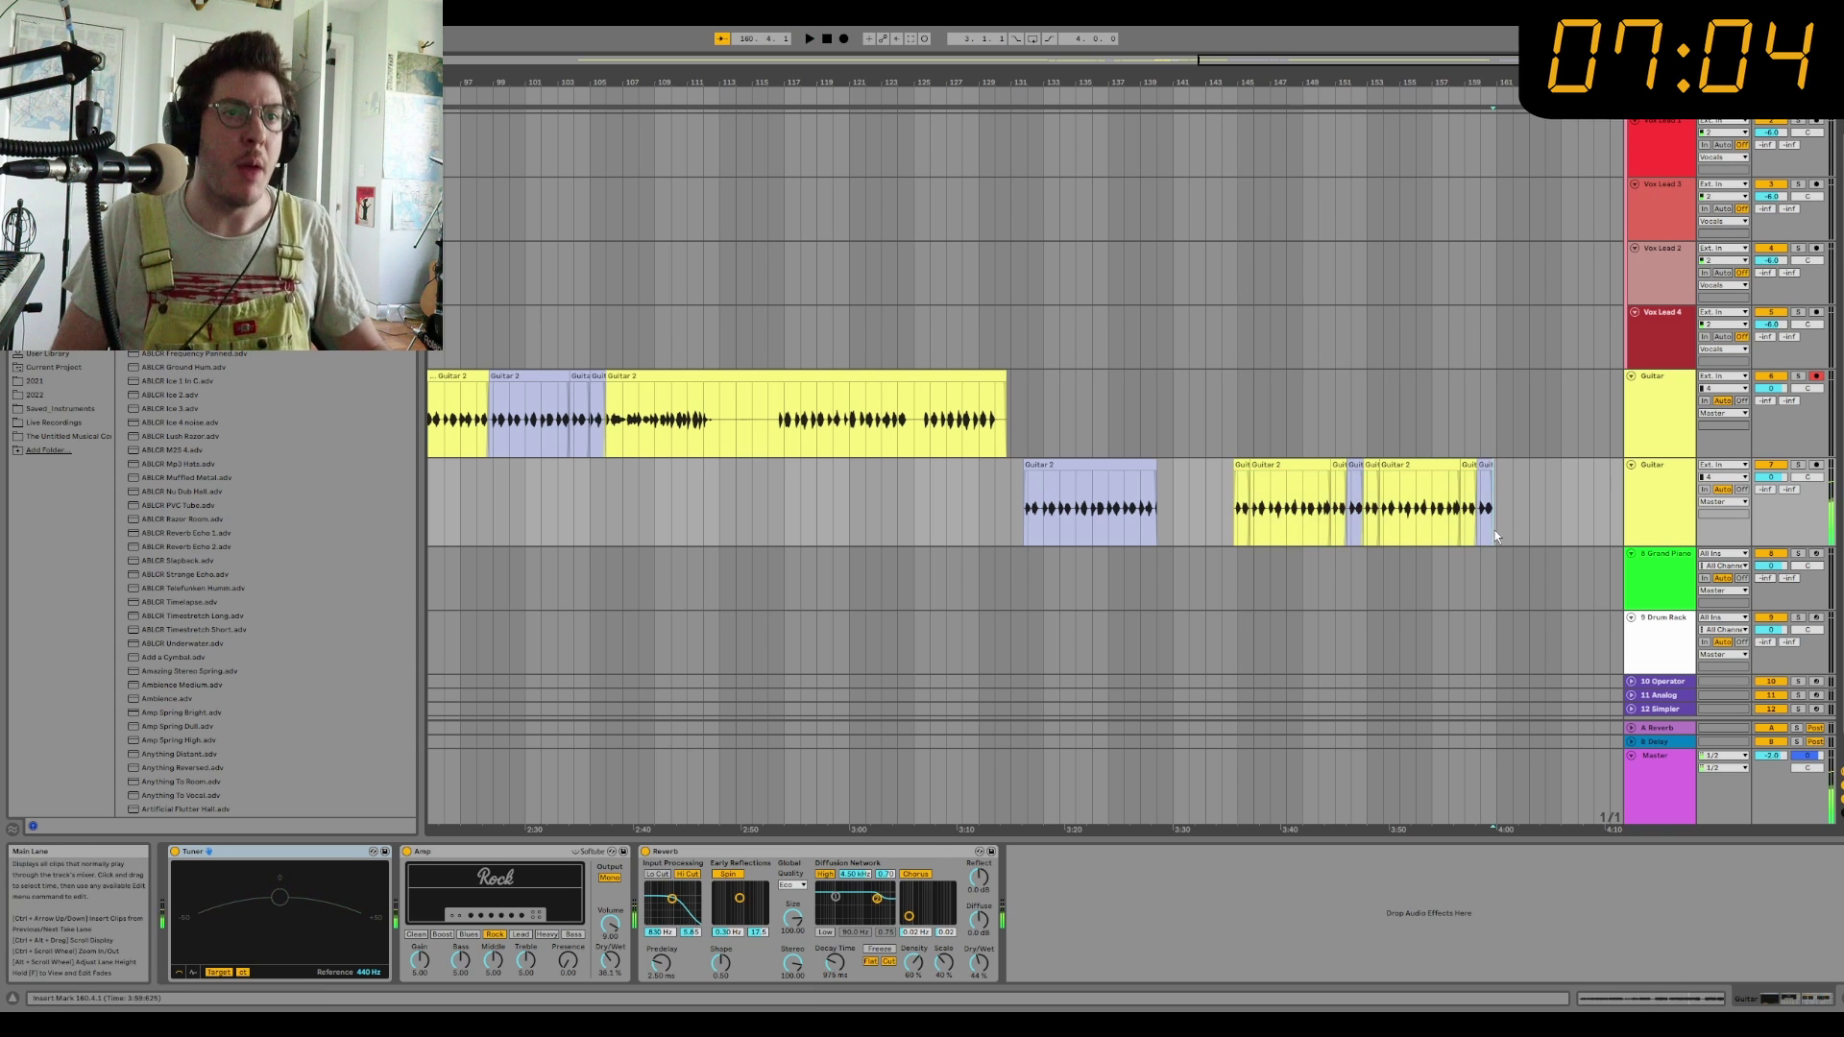
{"action": "key", "text": "space"}
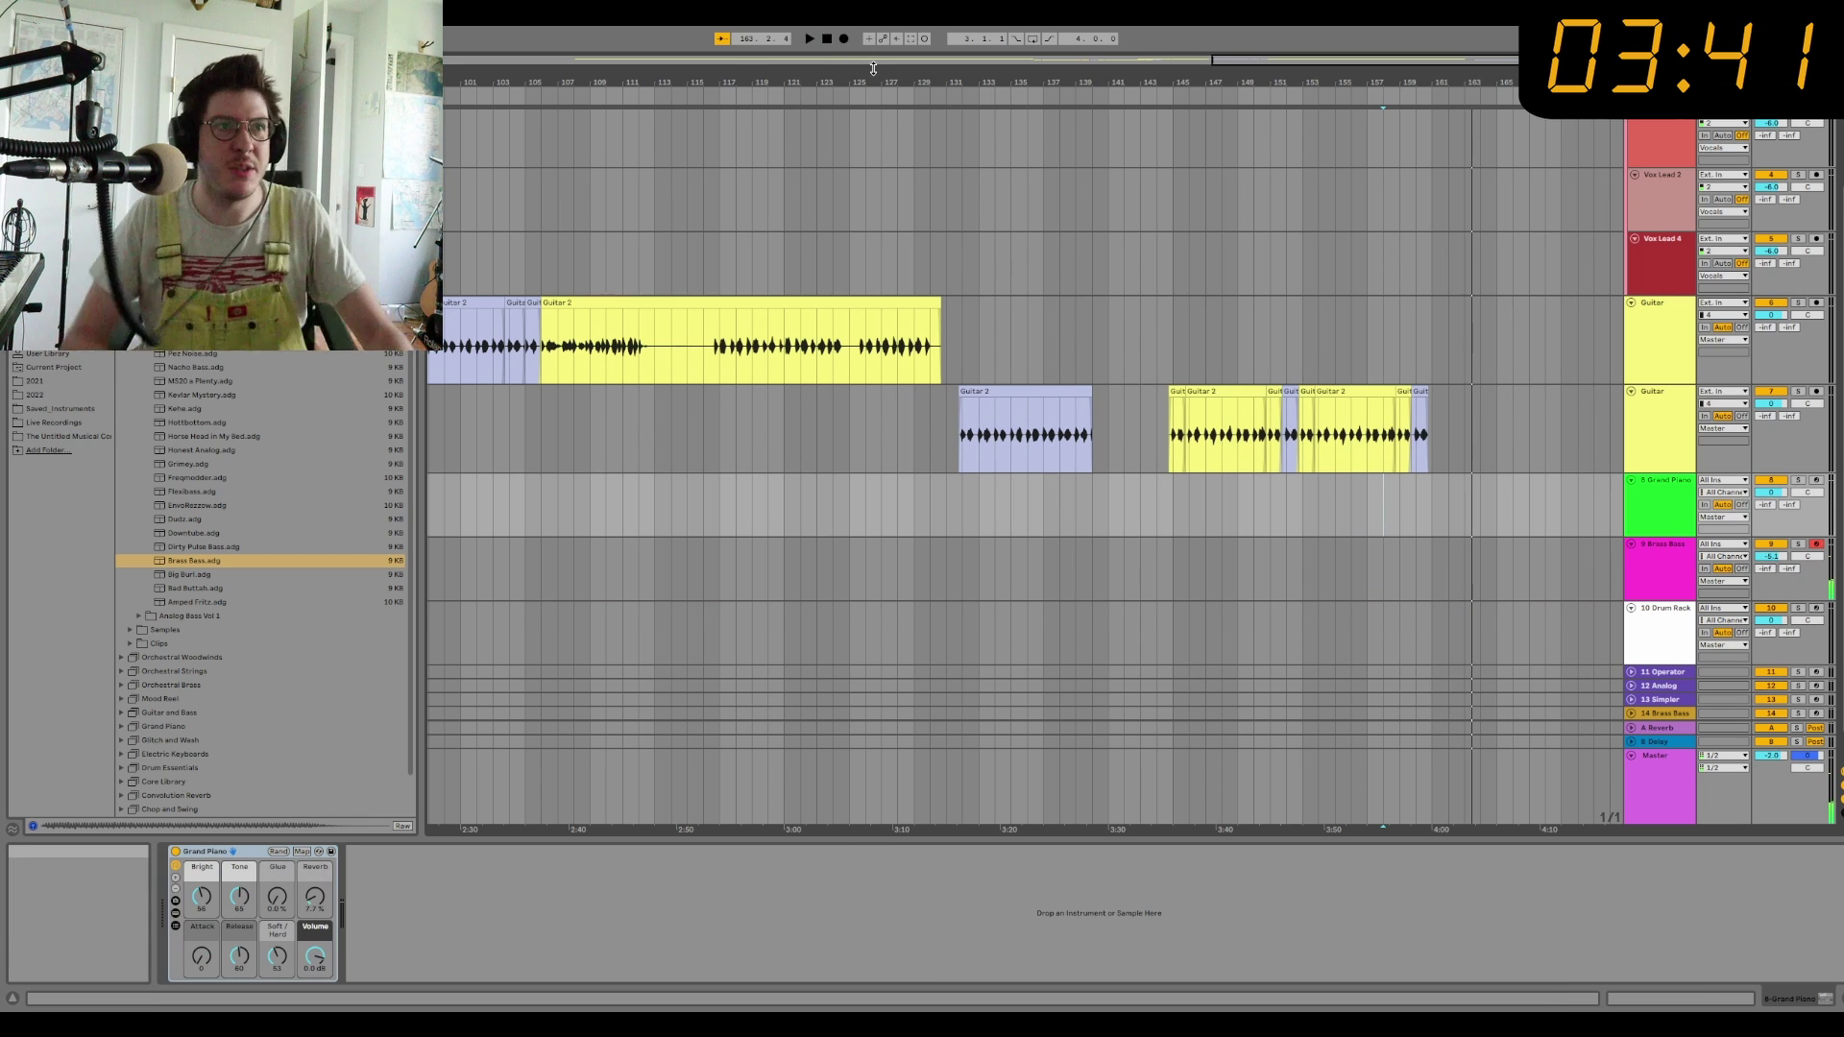
Step: Record a MIDI take on the armed Brass Bass track starting at 158.1.1
{"action": "left_click", "coordinate": [844, 38]}
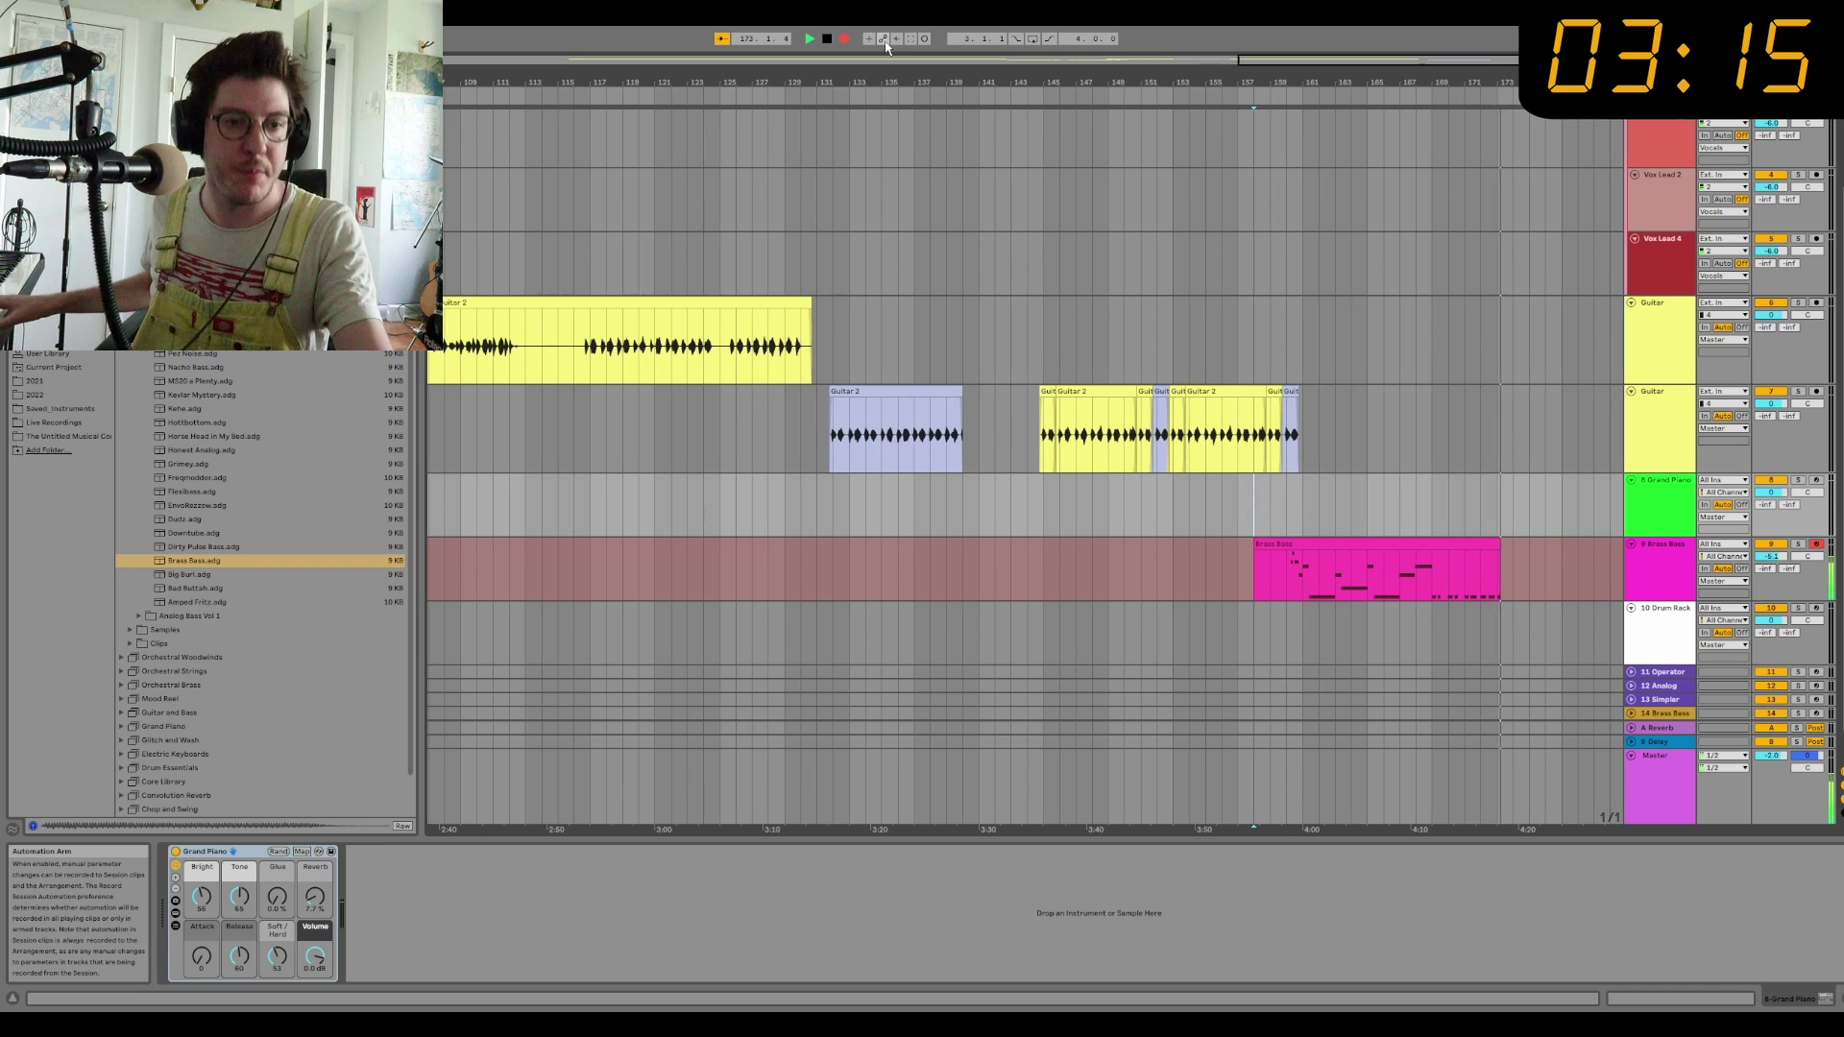
{"action": "key", "text": "space"}
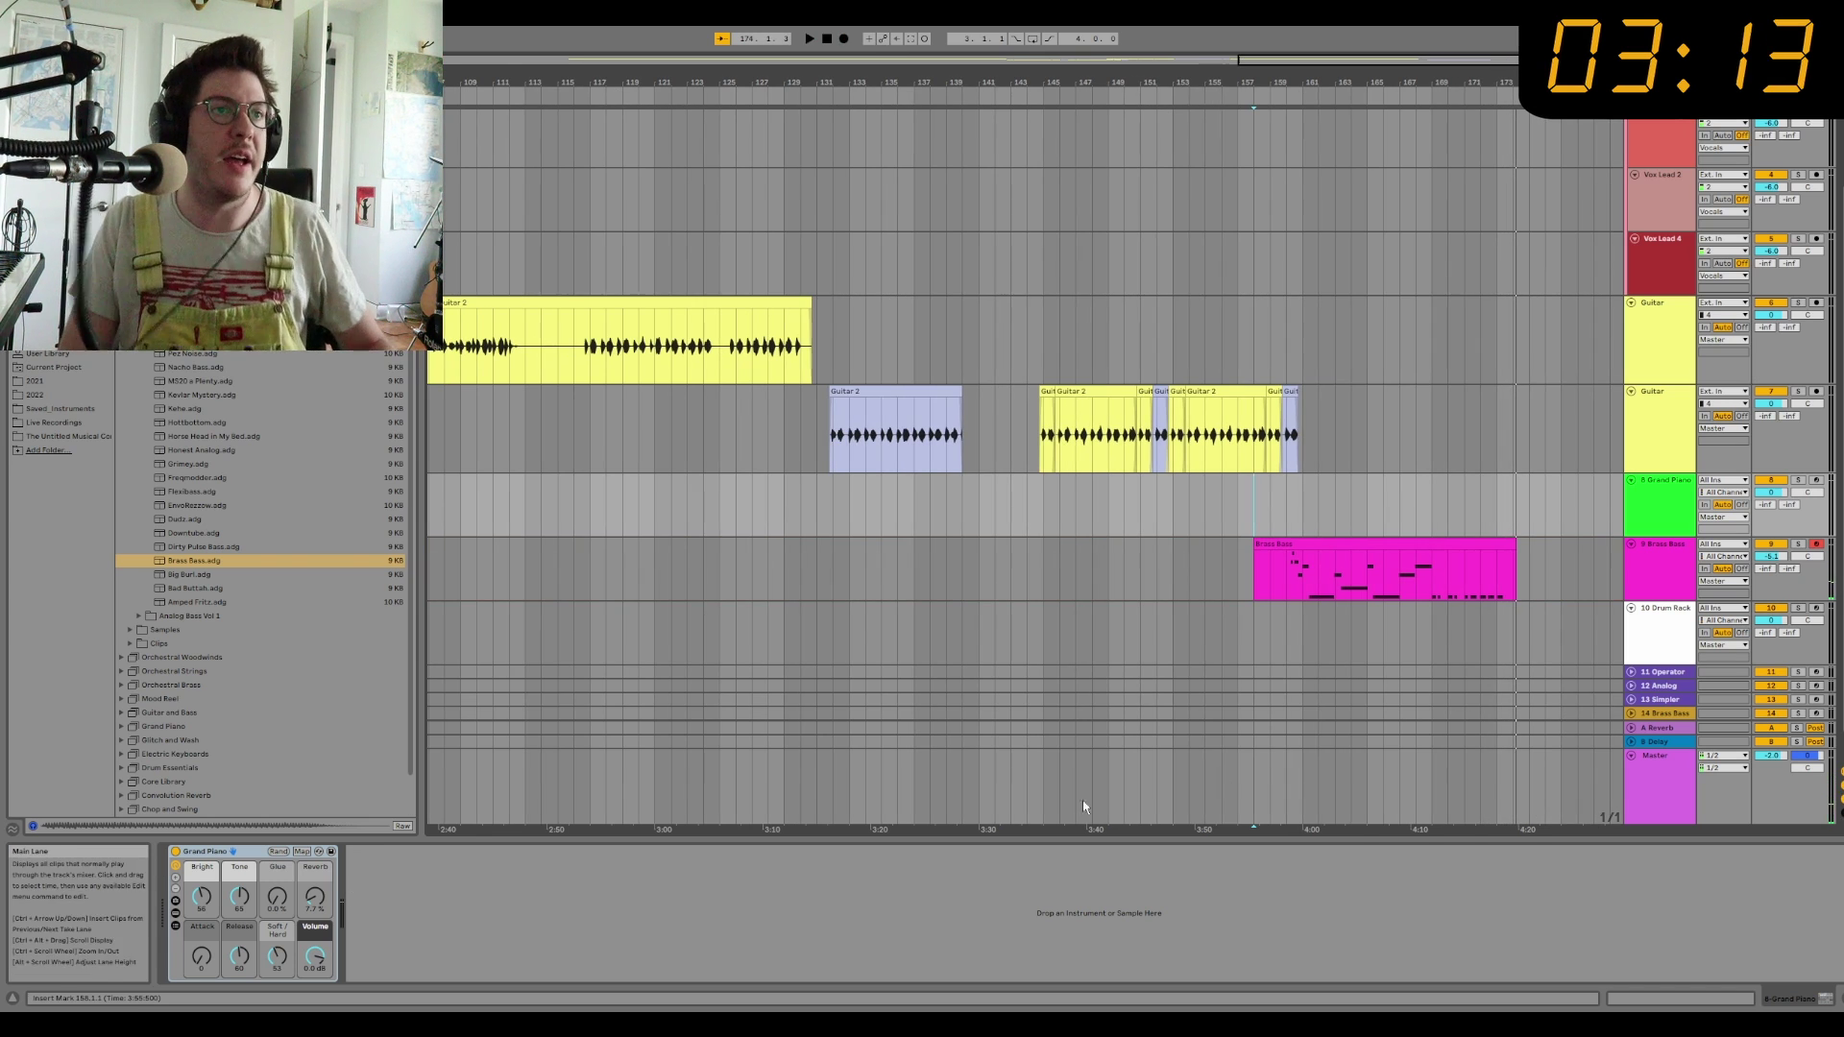
Step: Copy the guitar clips from 144.4.1 to 160.4.1, paste them at 168.4.1 on the same track and play back
{"action": "left_click", "coordinate": [1050, 391]}
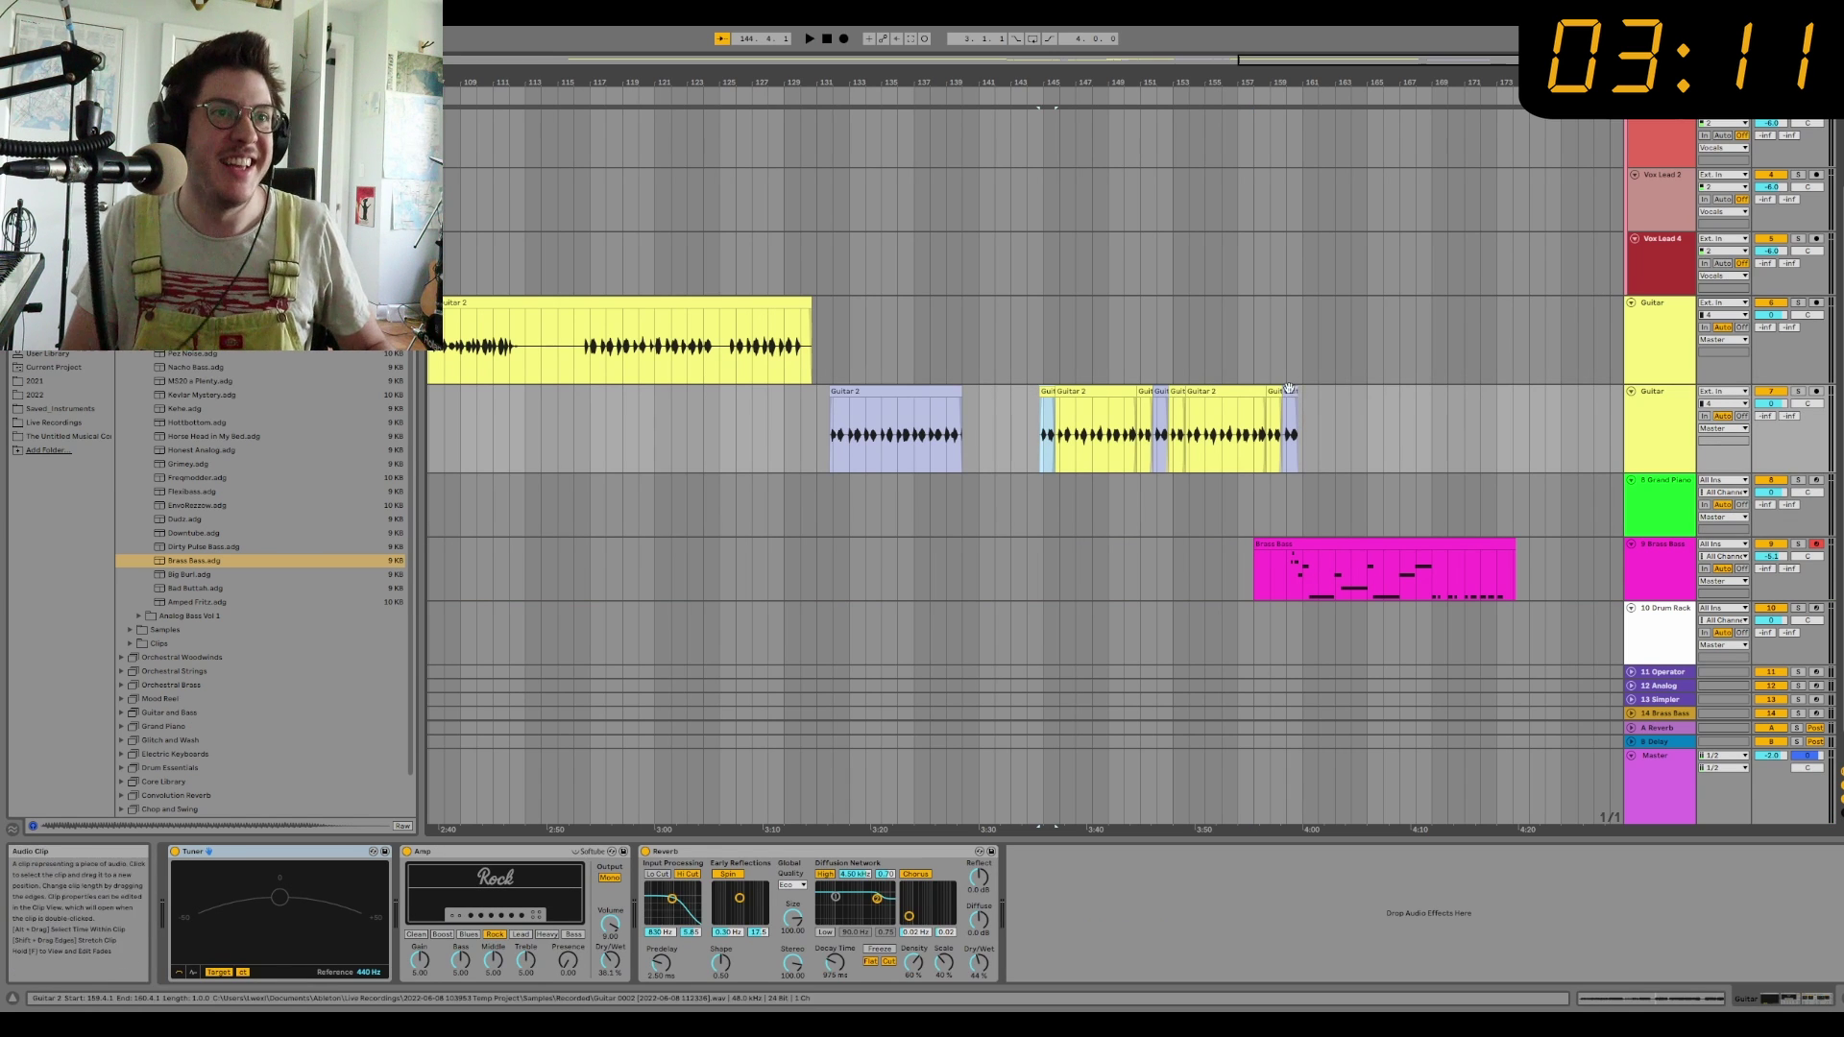
{"action": "left_click", "coordinate": [1330, 388], "text": "shift"}
{"action": "left_click", "coordinate": [1423, 441]}
{"action": "key", "text": "ctrl+v"}
{"action": "scroll", "coordinate": [1400, 453], "scroll_direction": "up", "scroll_amount": 4}
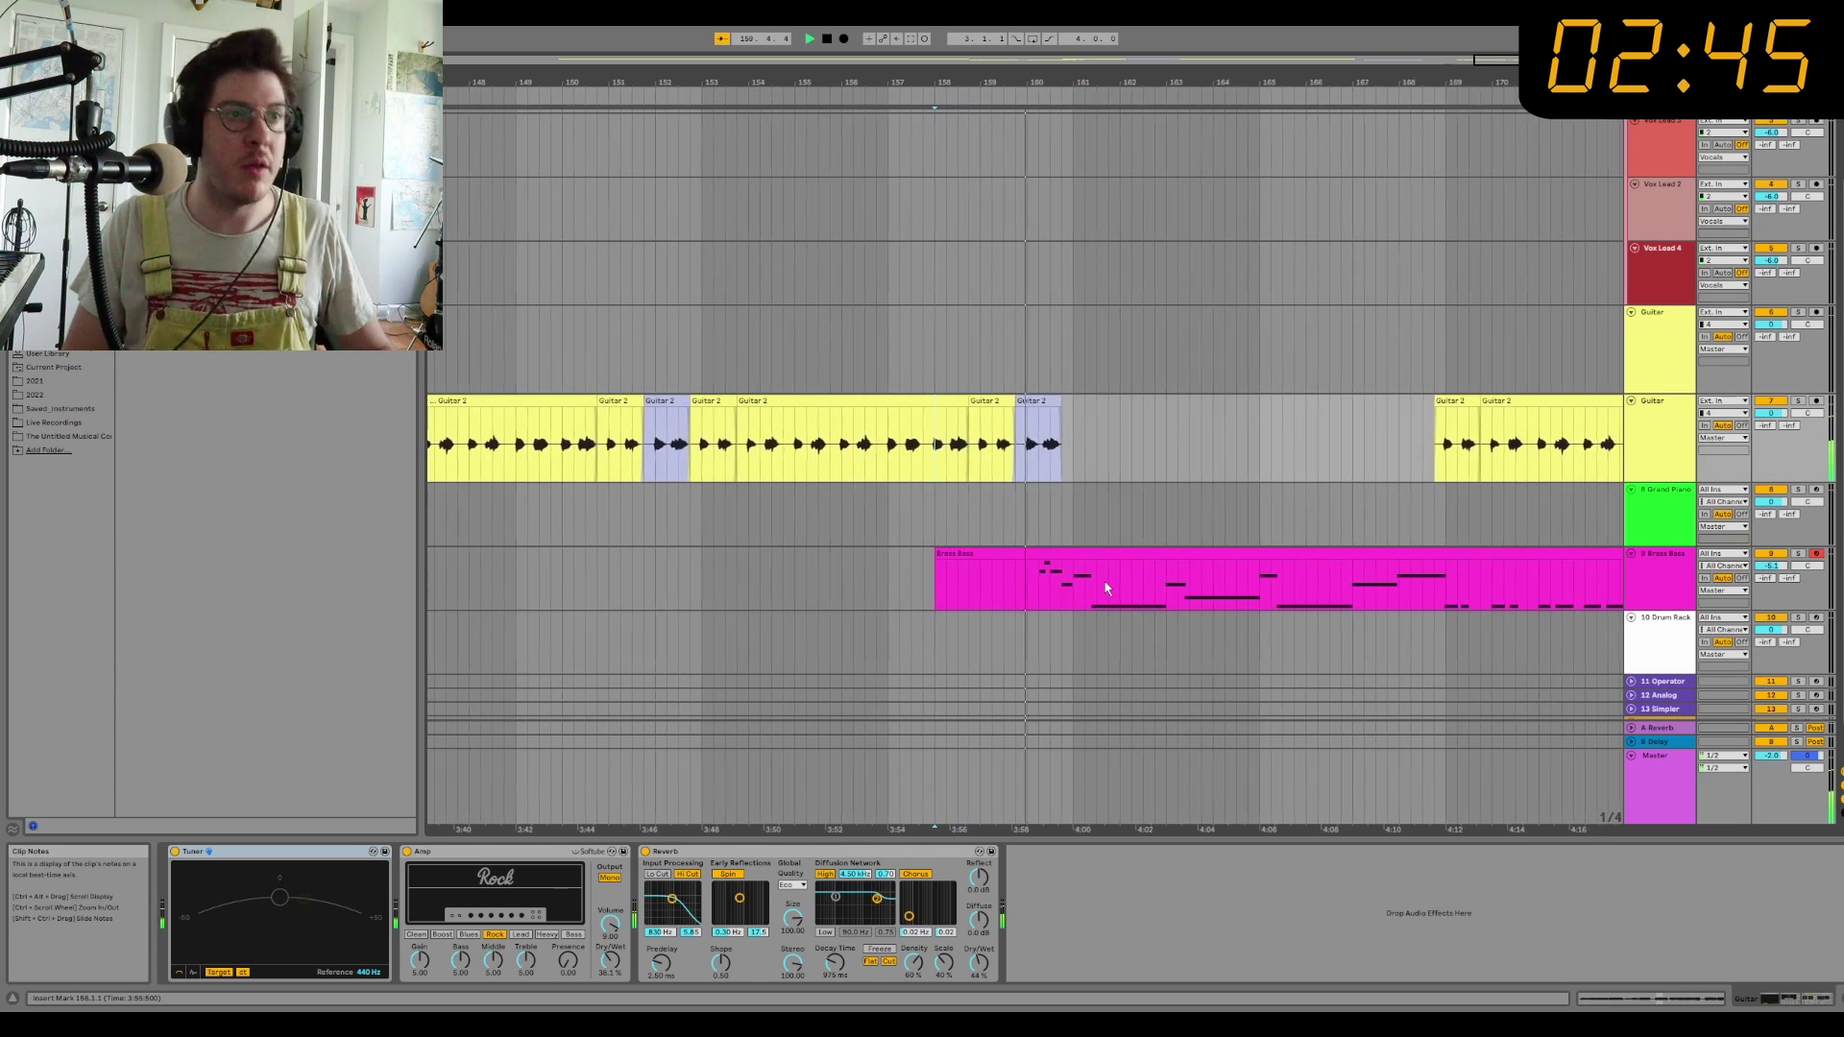
{"action": "key", "text": "space"}
Step: Duplicate the second Guitar track together with all its clips
{"action": "left_click", "coordinate": [917, 401]}
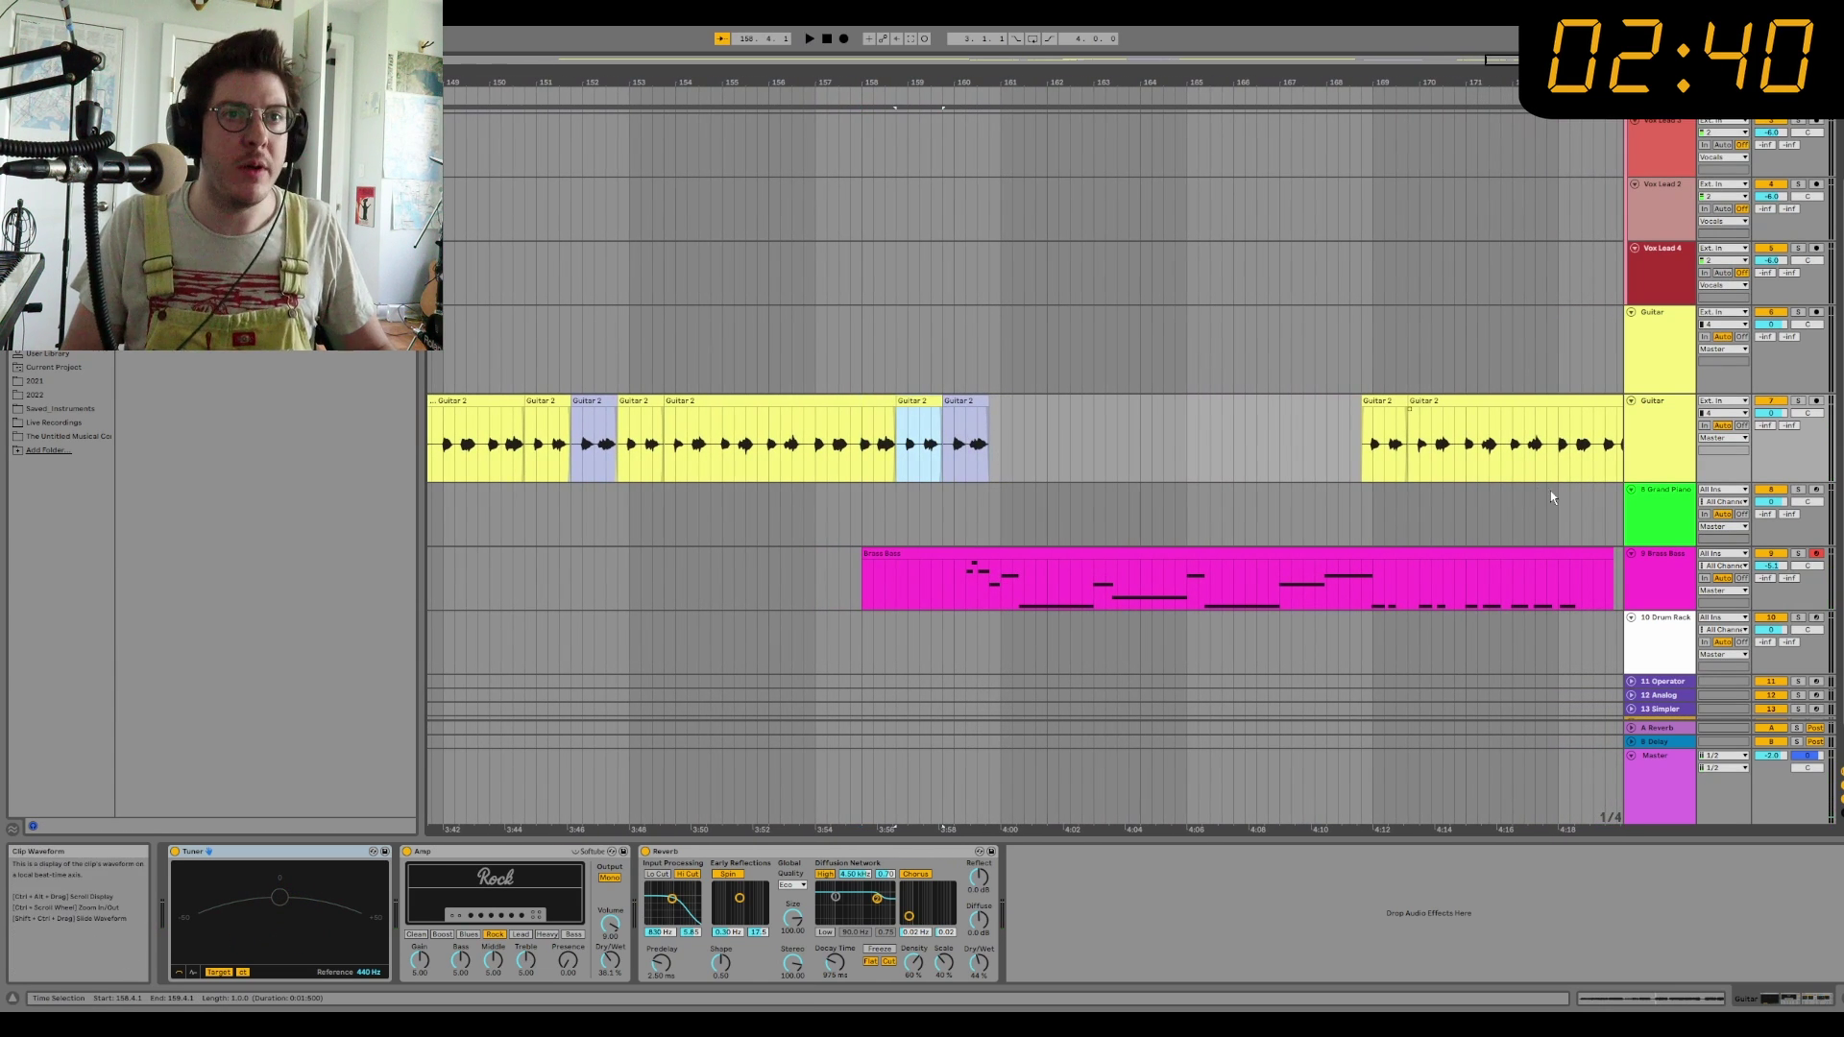
{"action": "left_click", "coordinate": [1644, 430]}
{"action": "key", "text": "ctrl+d"}
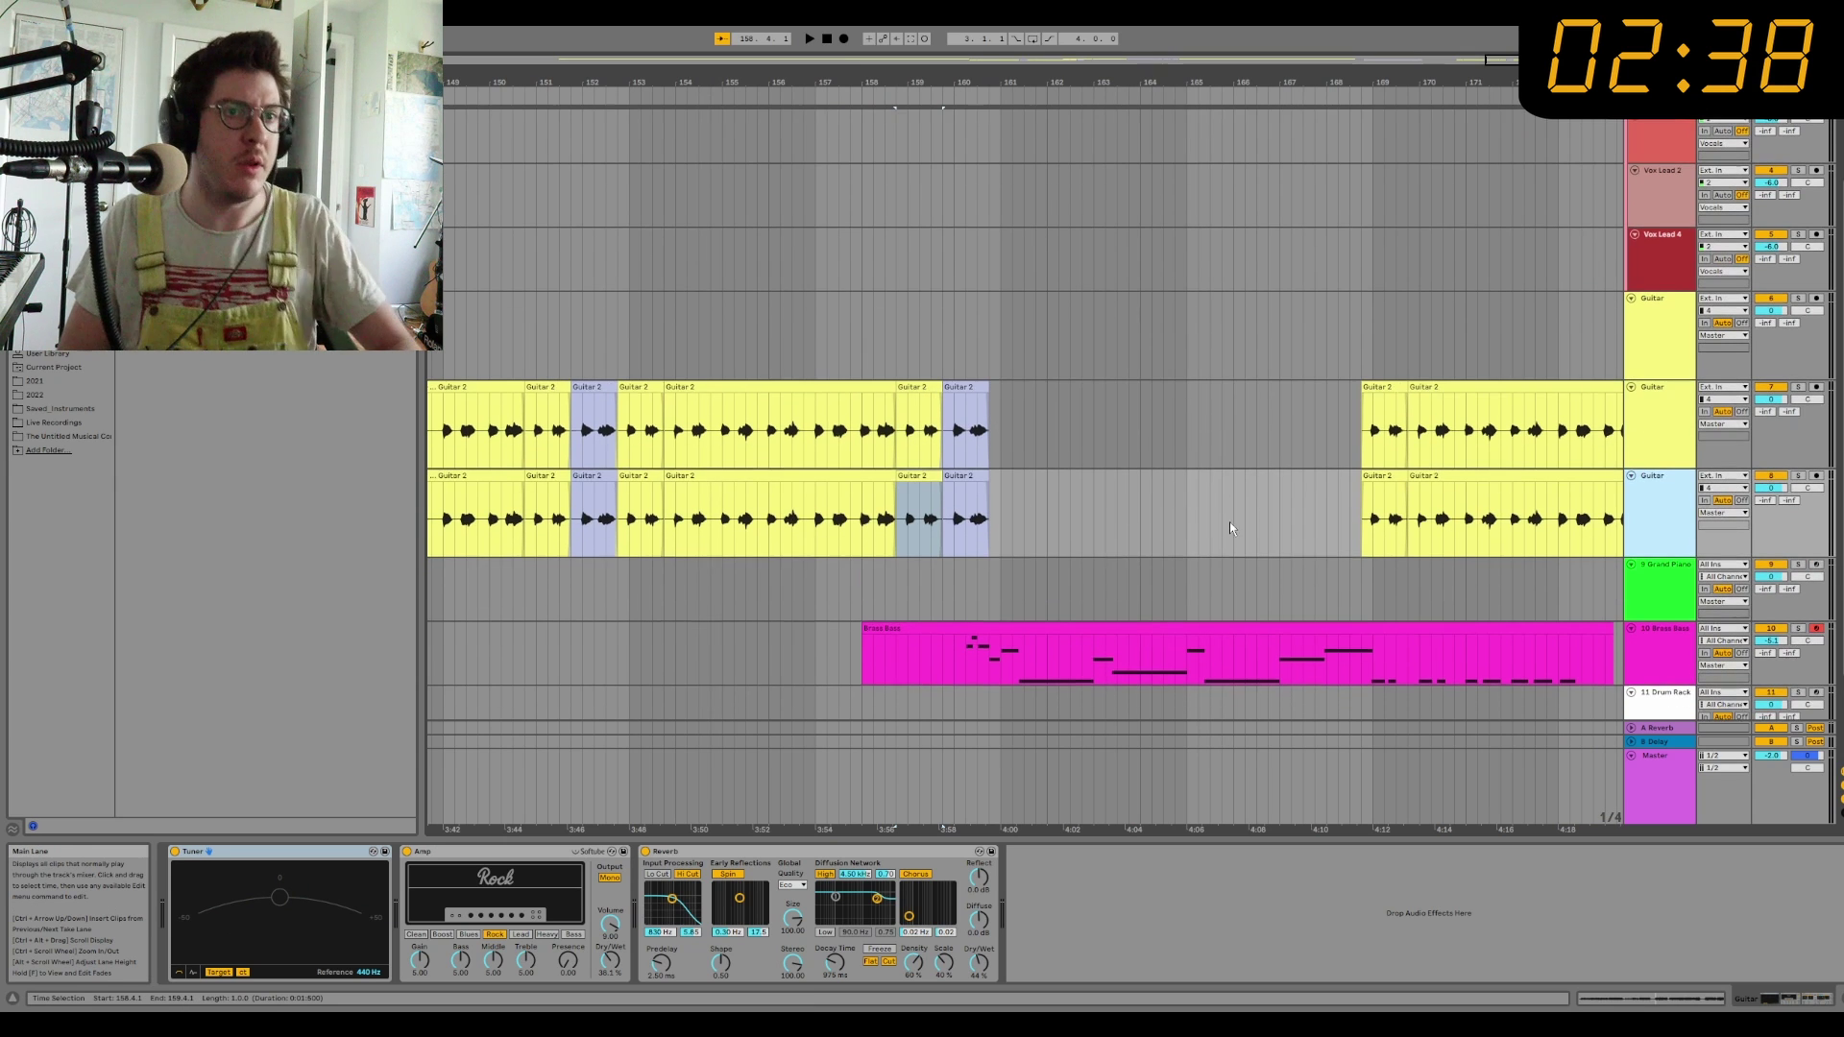
{"action": "scroll", "coordinate": [1230, 525], "scroll_direction": "down", "scroll_amount": 2}
{"action": "scroll", "coordinate": [1230, 525], "scroll_direction": "right", "scroll_amount": 3}
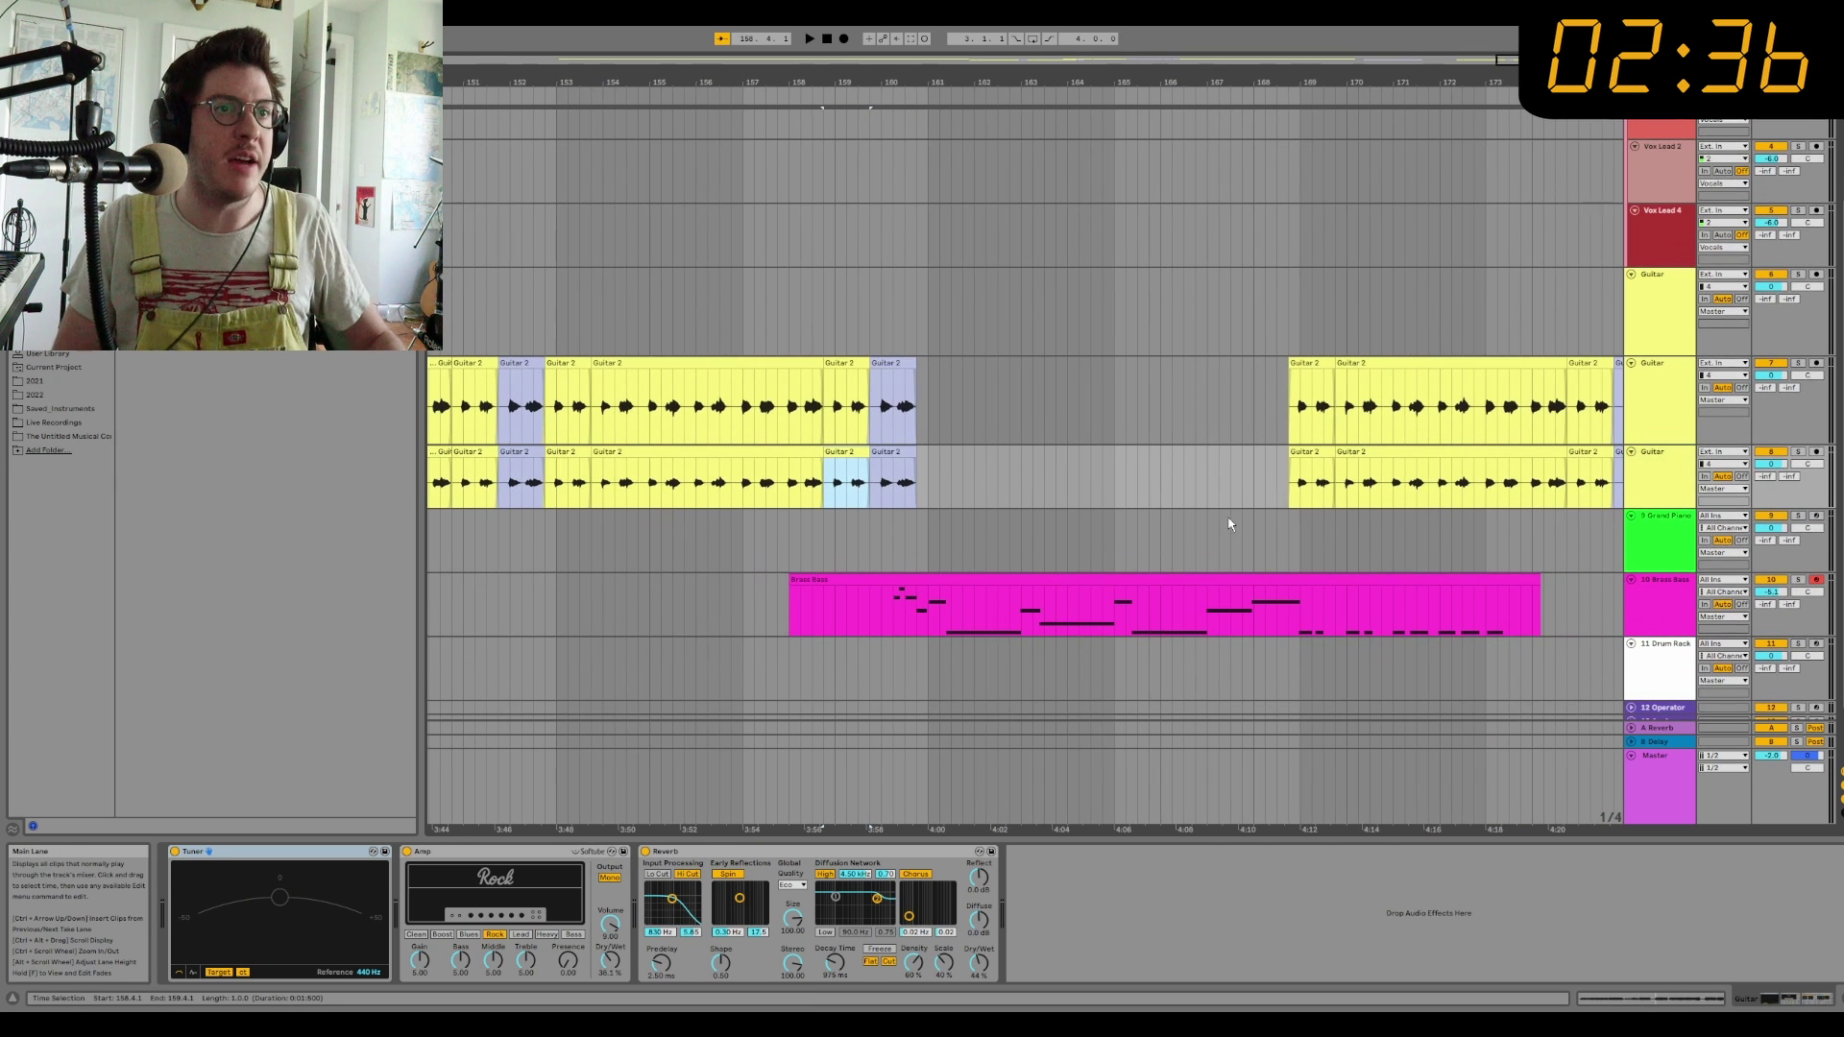
{"action": "scroll", "coordinate": [1220, 509], "scroll_direction": "left", "scroll_amount": 2}
{"action": "scroll", "coordinate": [1208, 486], "scroll_direction": "down", "scroll_amount": 6}
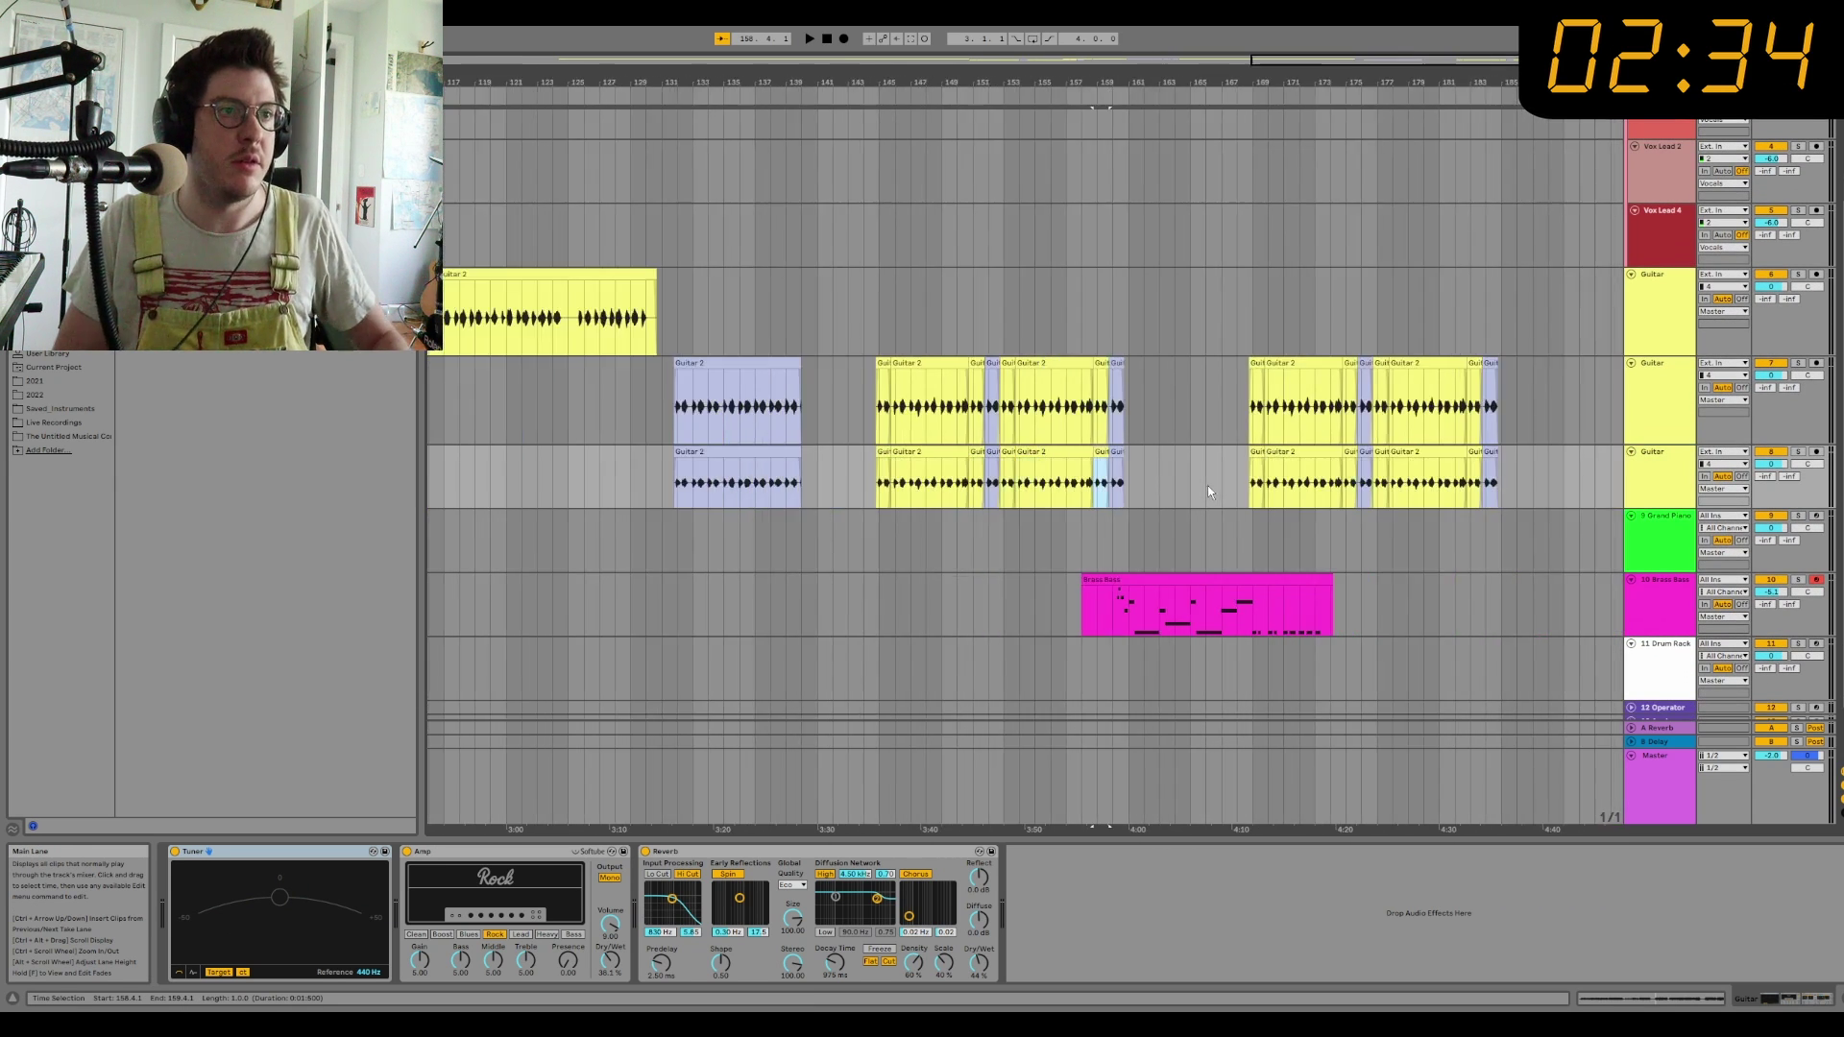
Step: Delete the duplicated guitar phrases from 144.4.1 onward on the third Guitar track
{"action": "left_click", "coordinate": [879, 485]}
{"action": "key", "text": "Delete"}
{"action": "scroll", "coordinate": [1231, 468], "scroll_direction": "up", "scroll_amount": 3}
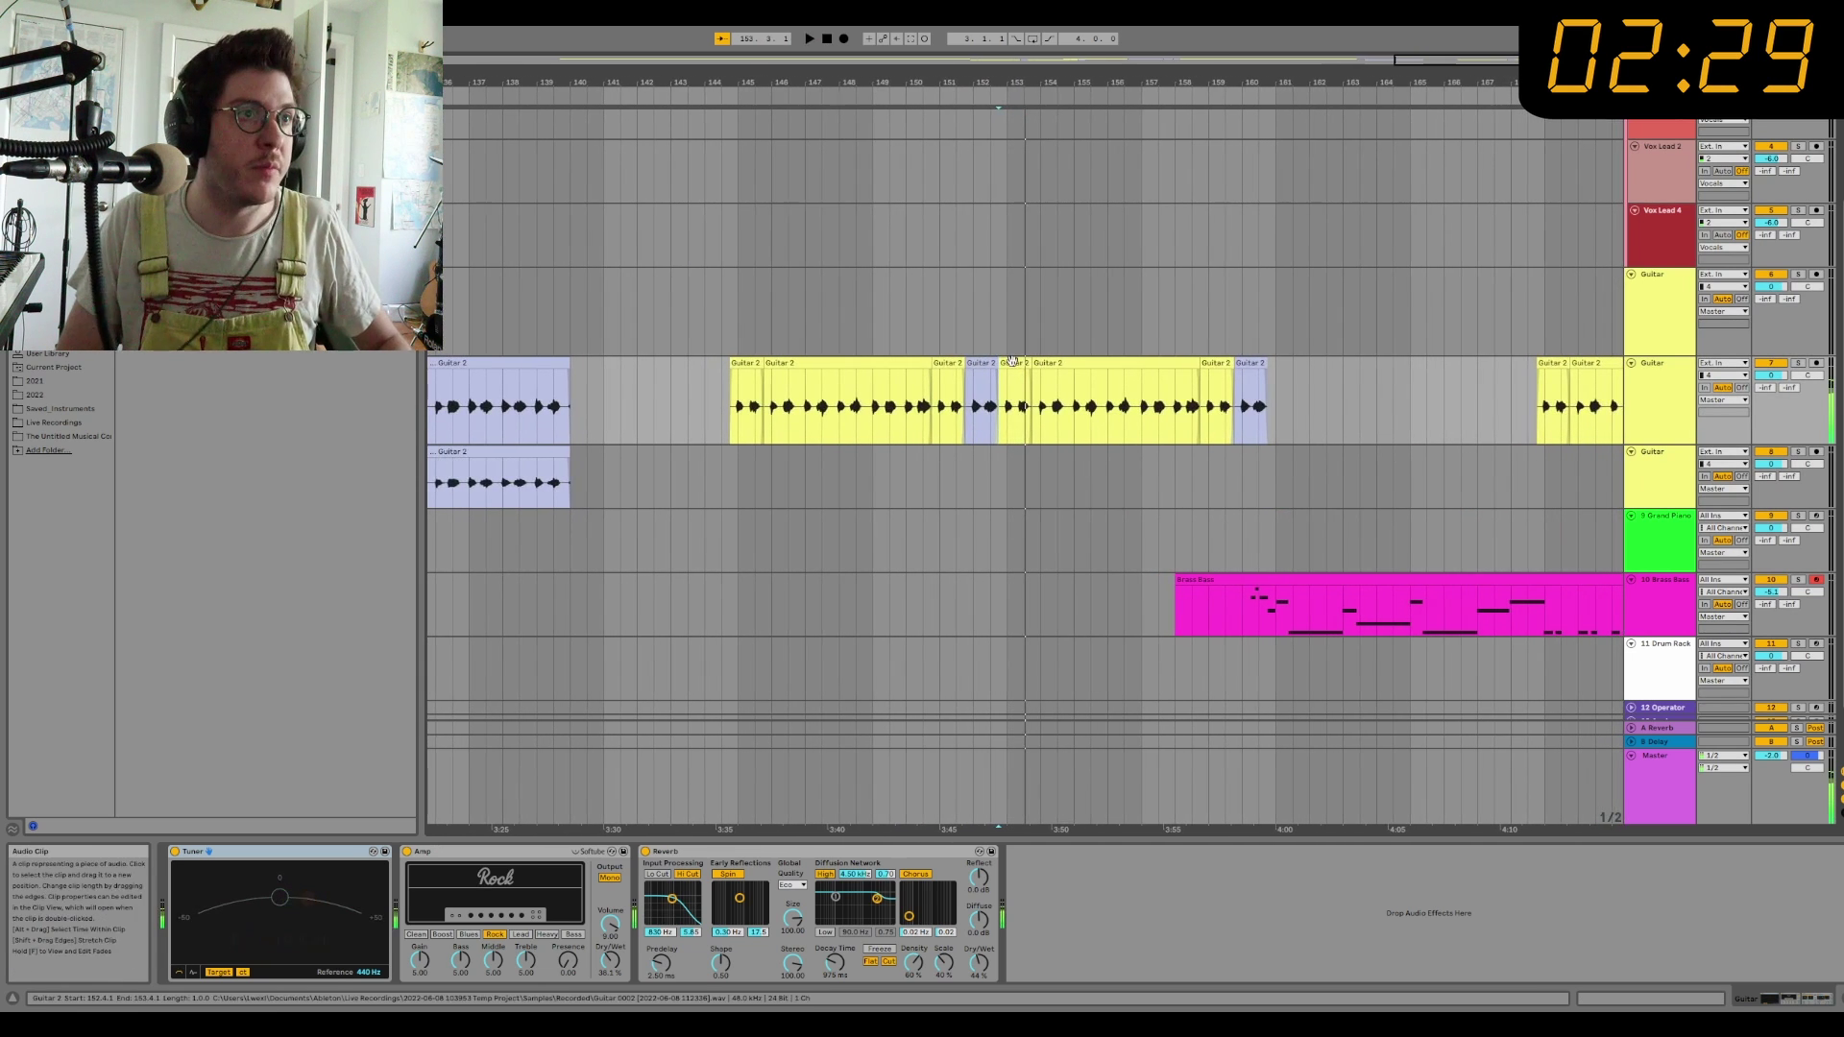
Step: Paste a one-bar guitar clip on the third Guitar track, move it to 160.4.1 and play it back
{"action": "key", "text": "ctrl+v"}
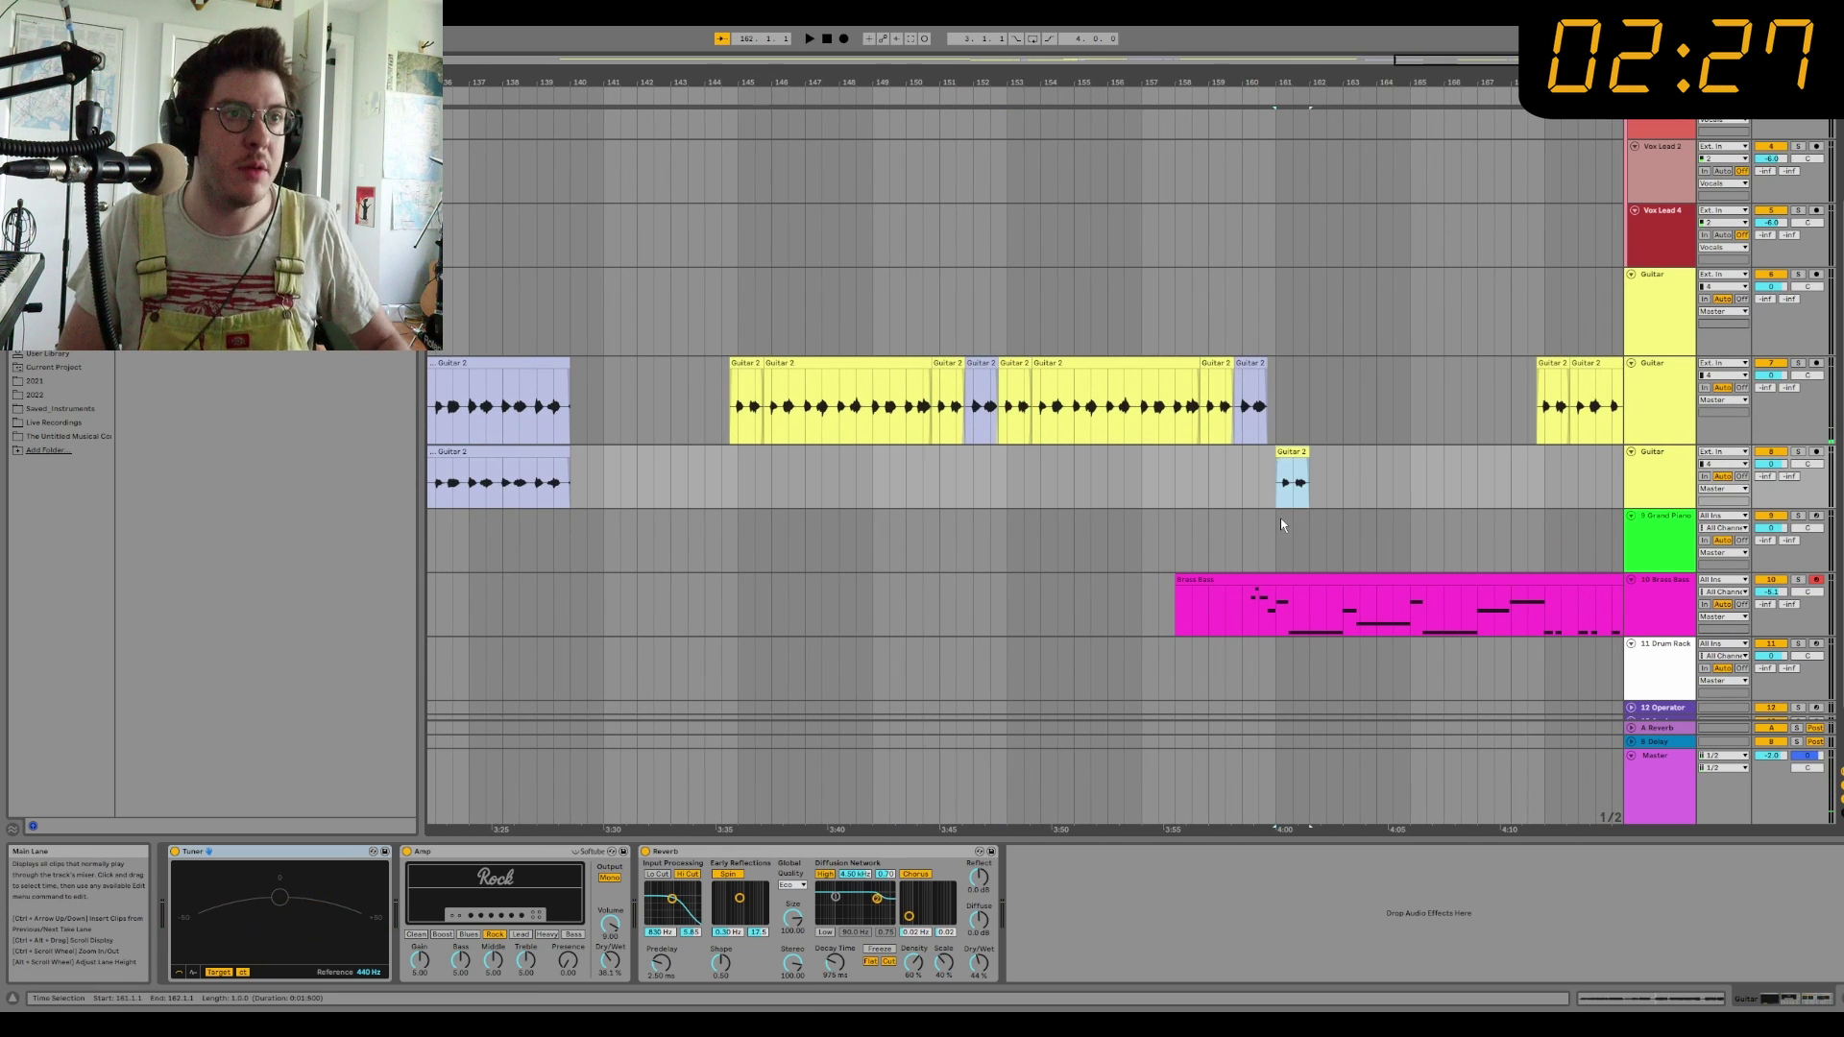
{"action": "scroll", "coordinate": [1295, 480], "scroll_direction": "up", "scroll_amount": 5}
{"action": "left_click_drag", "start_coordinate": [1296, 454], "coordinate": [1258, 456]}
{"action": "key", "text": "space"}
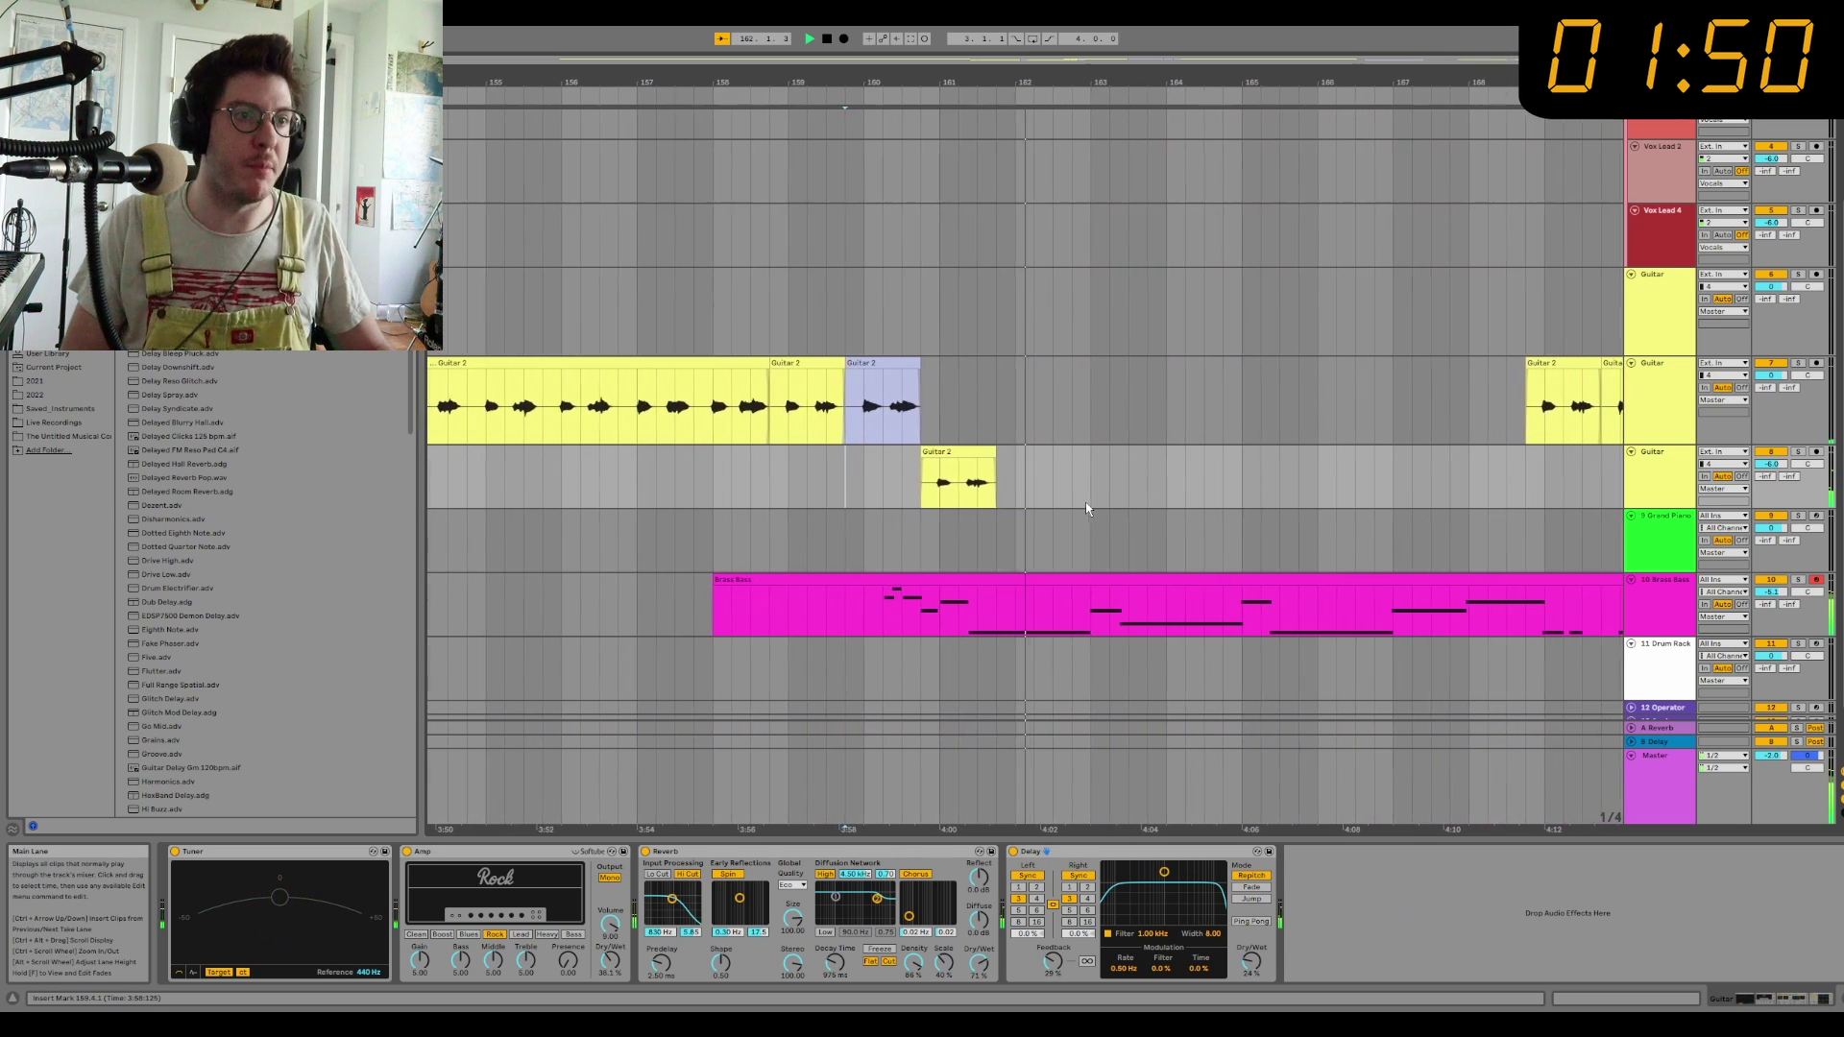
Step: Place a copy of the one-bar guitar clip at 162.4.1 on the third Guitar track and listen to it
{"action": "key", "text": "minus"}
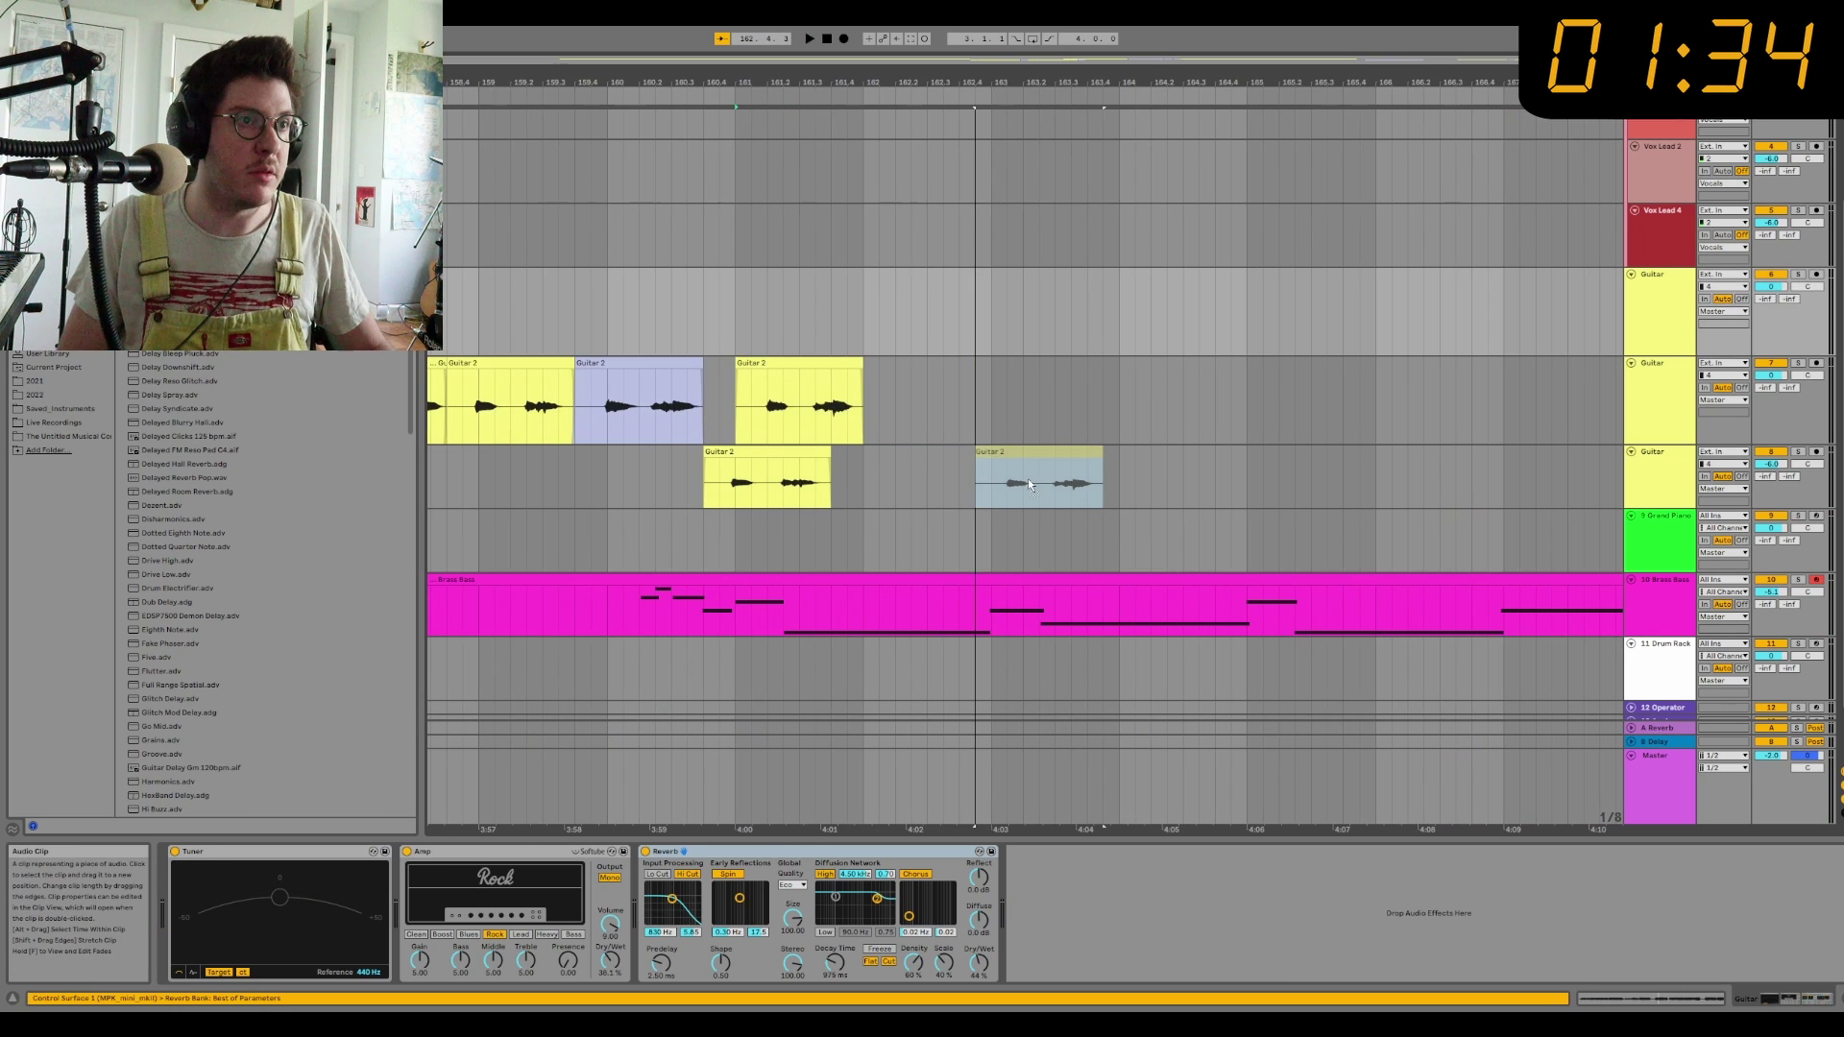
{"action": "left_click_drag", "start_coordinate": [1028, 478], "coordinate": [1007, 481]}
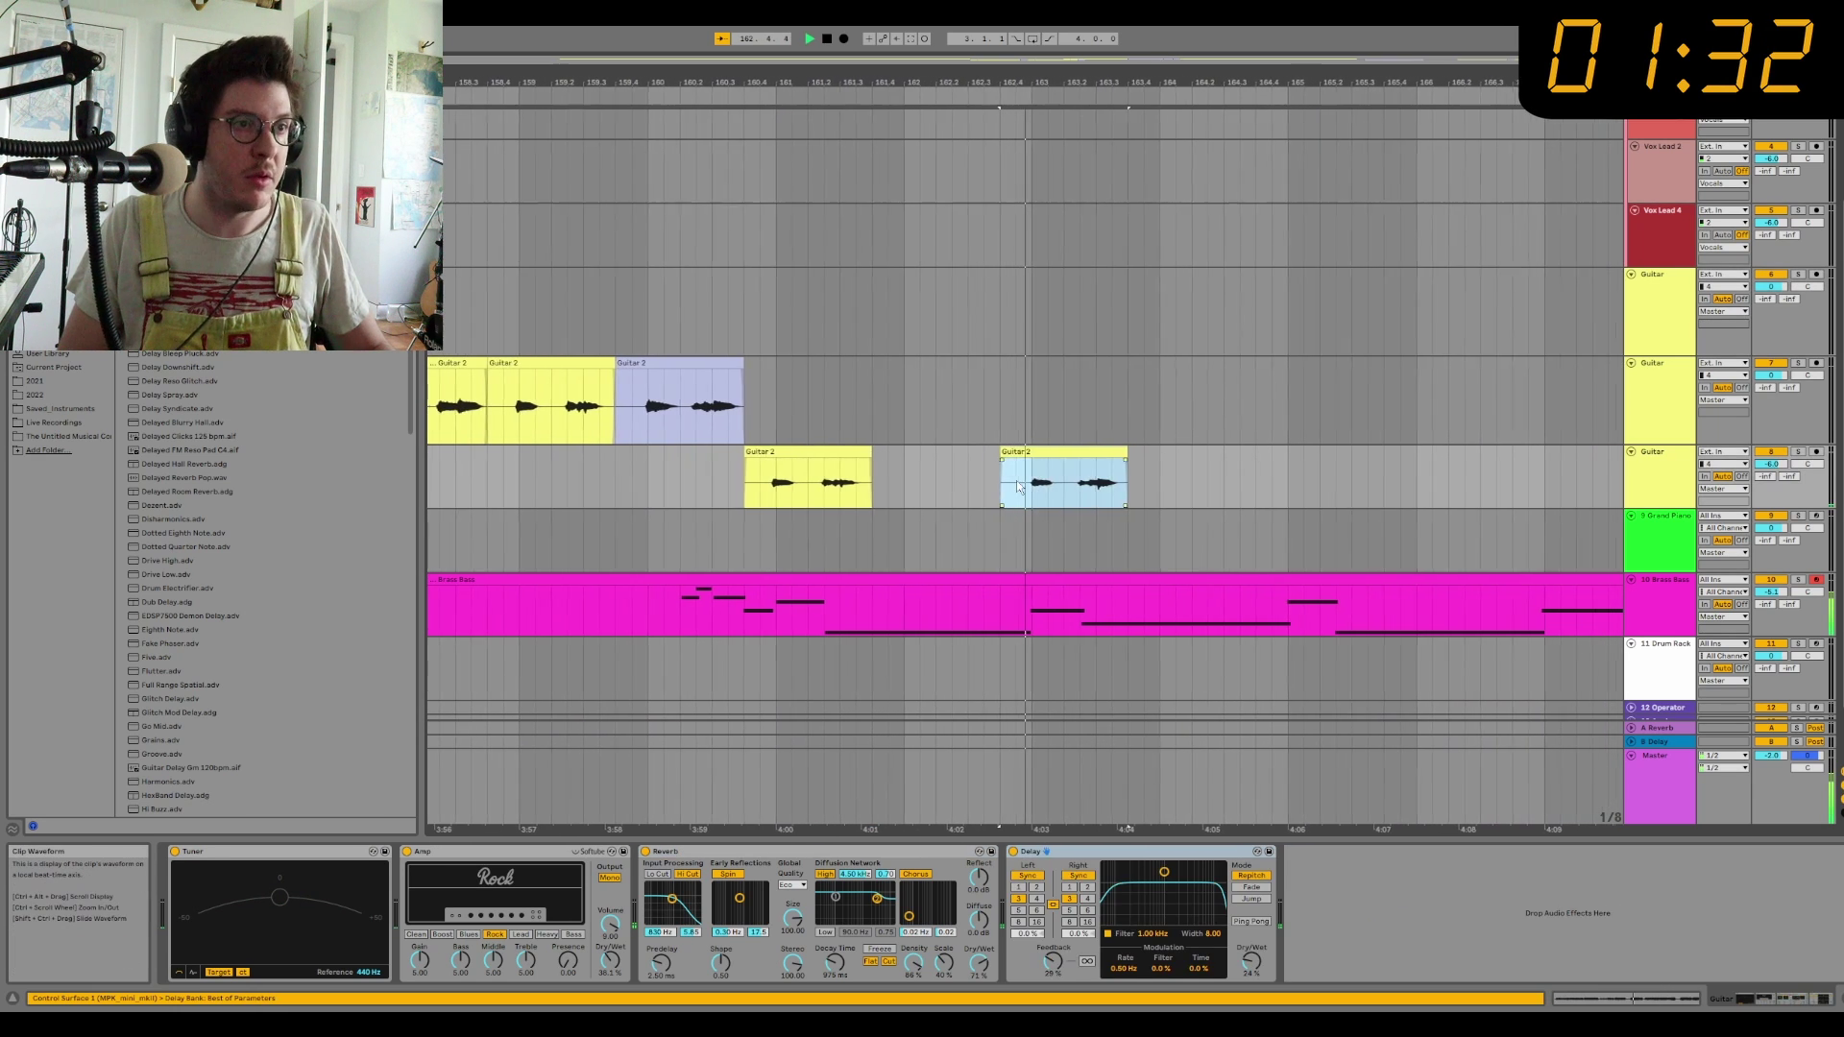
{"action": "key", "text": "minus"}
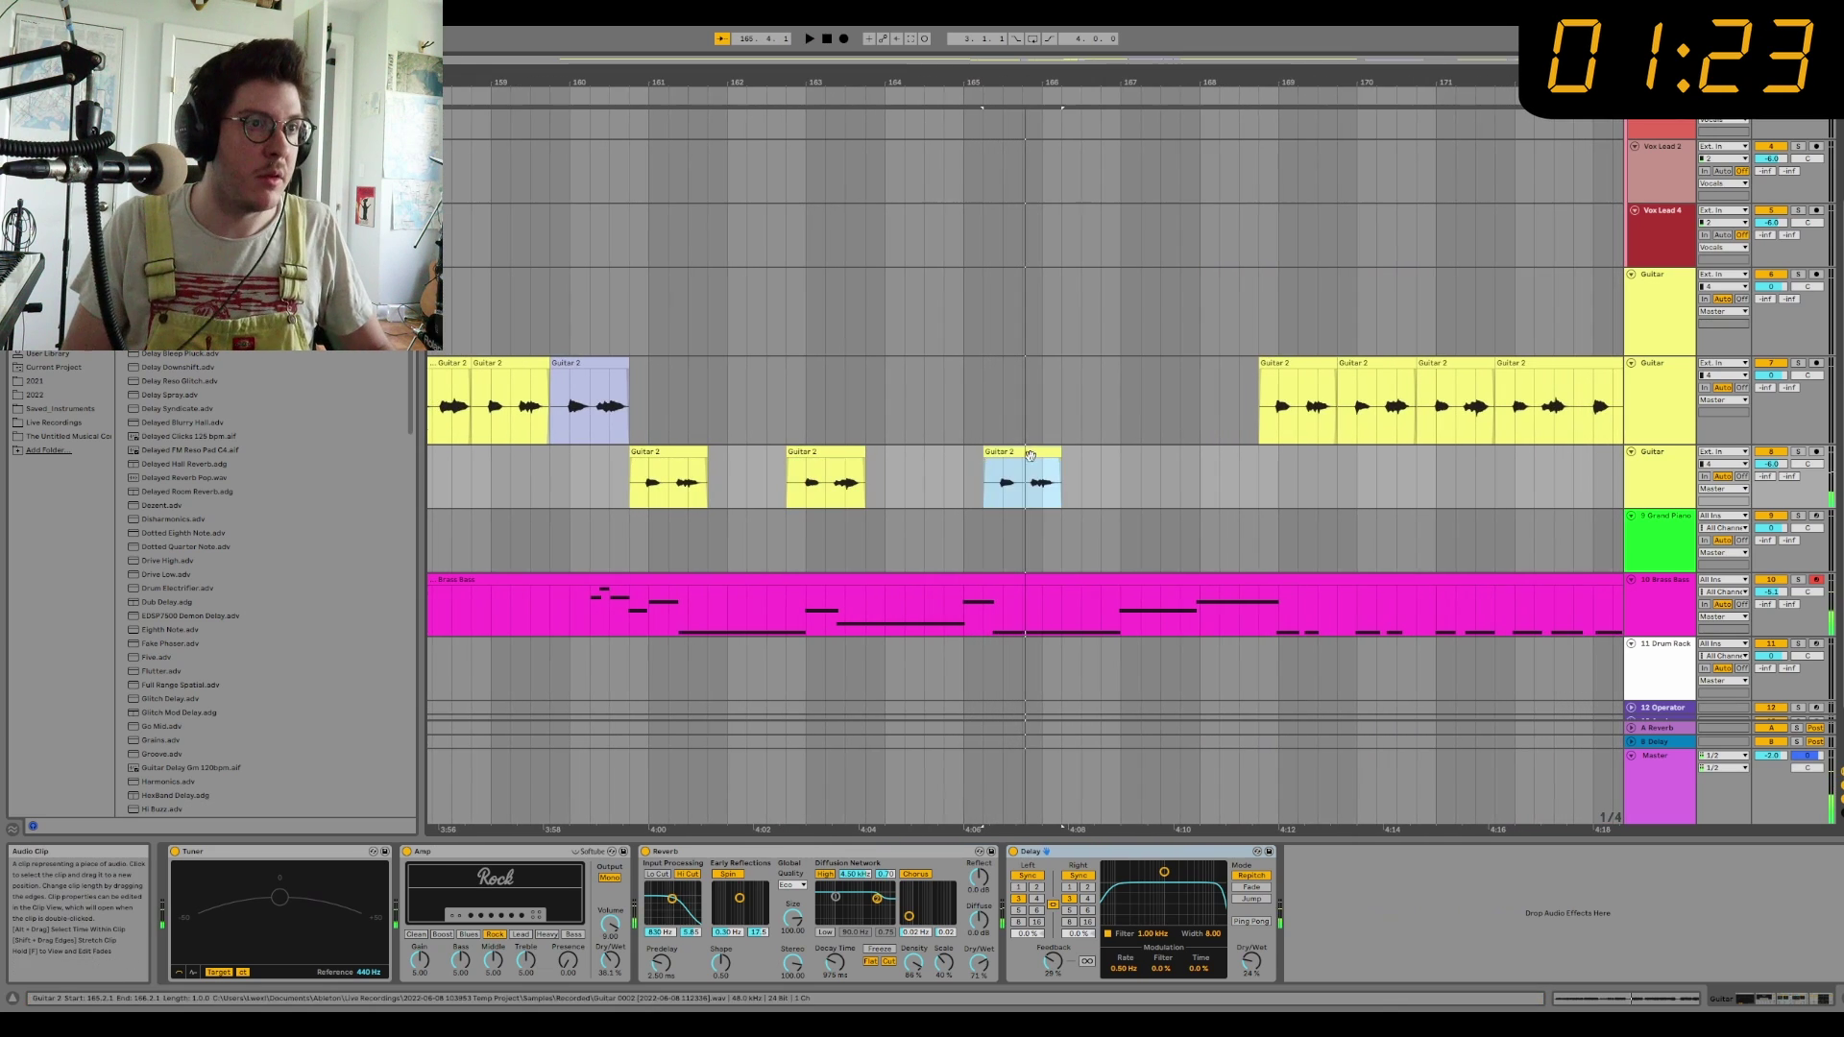
Step: Place another copy of the one-bar clip at 165.1.1 on the third Guitar track and play the passage
{"action": "left_click_drag", "start_coordinate": [1035, 455], "coordinate": [1015, 455]}
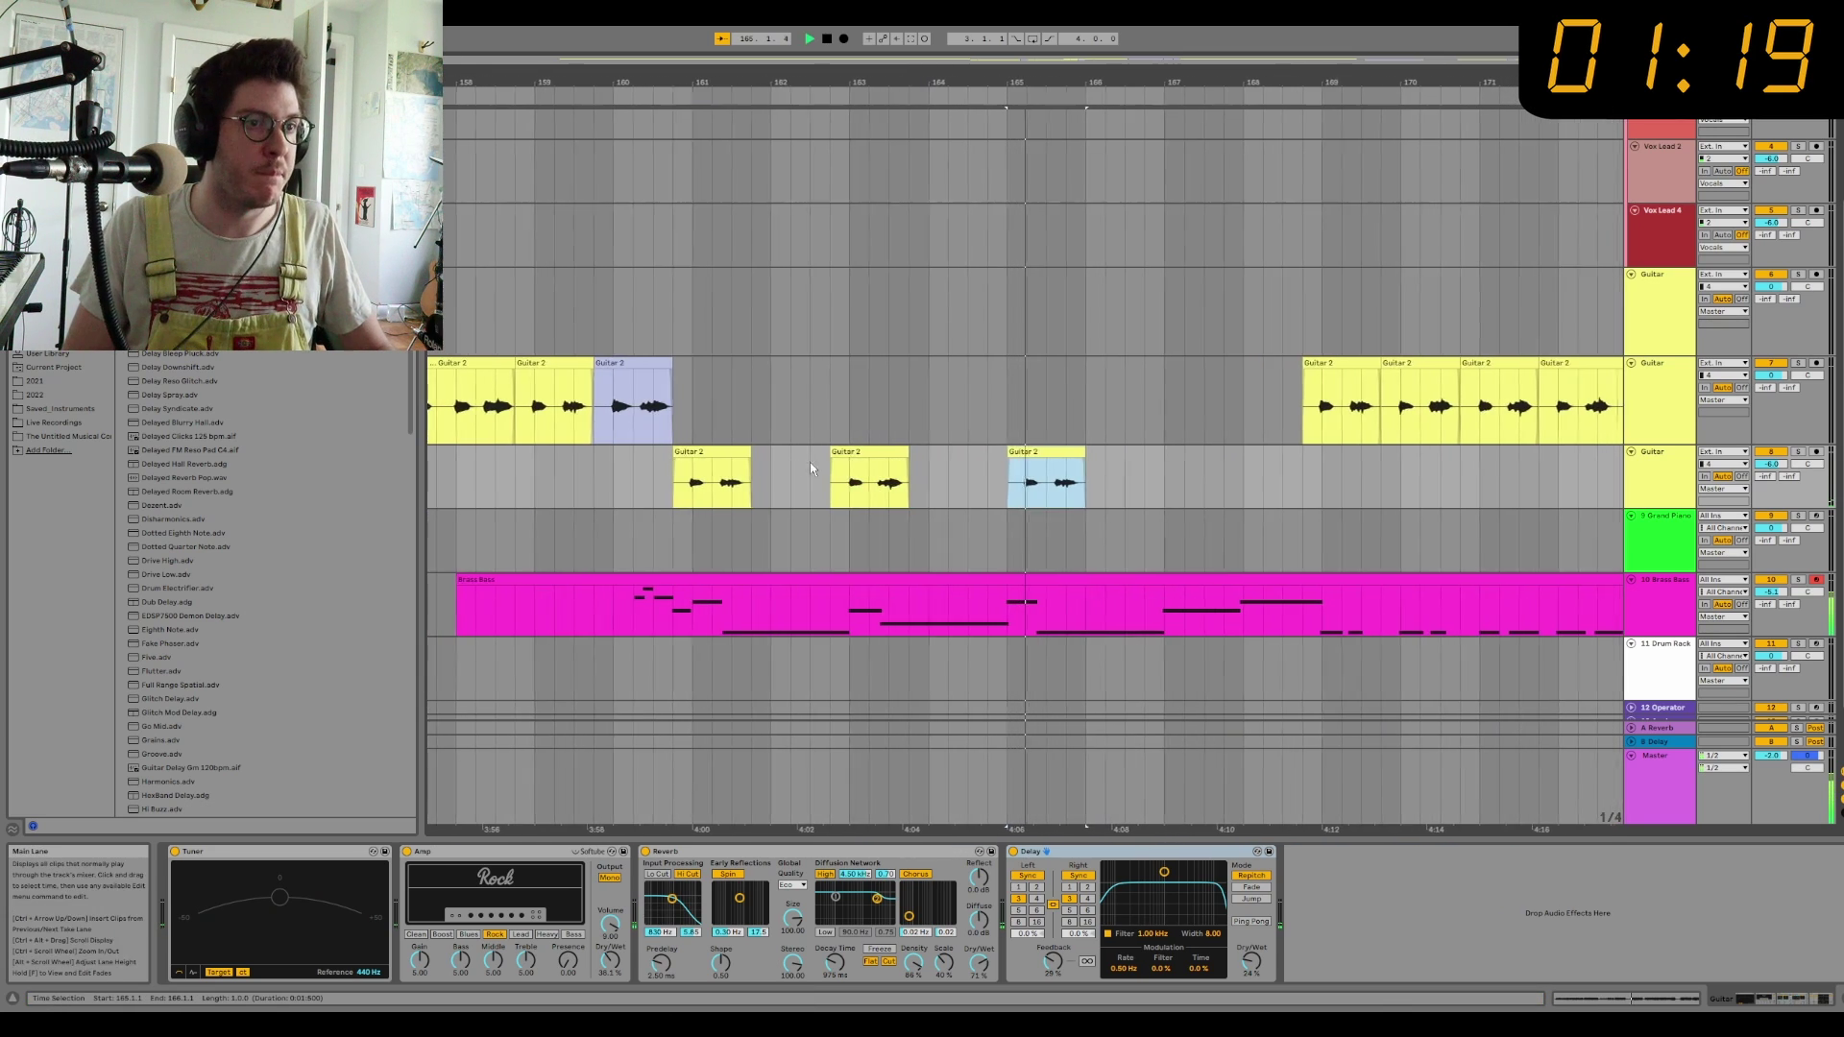
{"action": "key", "text": "minus"}
{"action": "key", "text": "minus"}
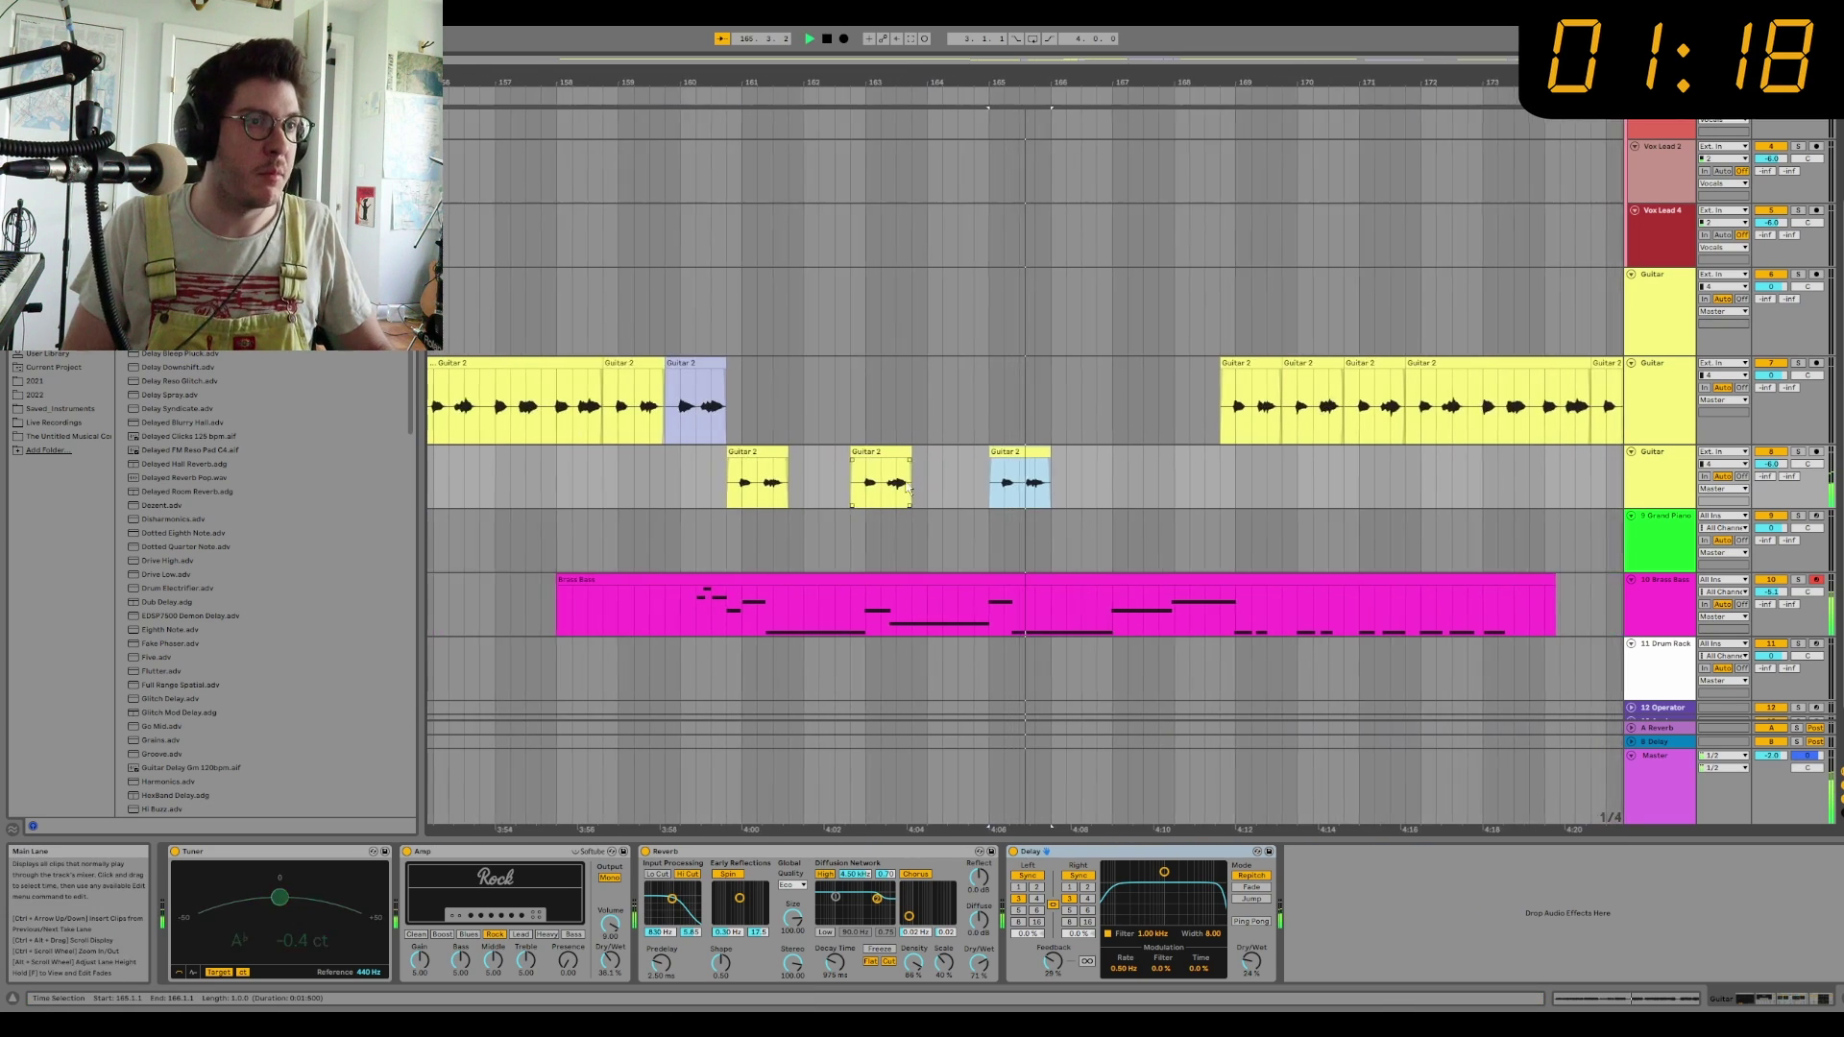
{"action": "key", "text": "space"}
{"action": "key", "text": "minus"}
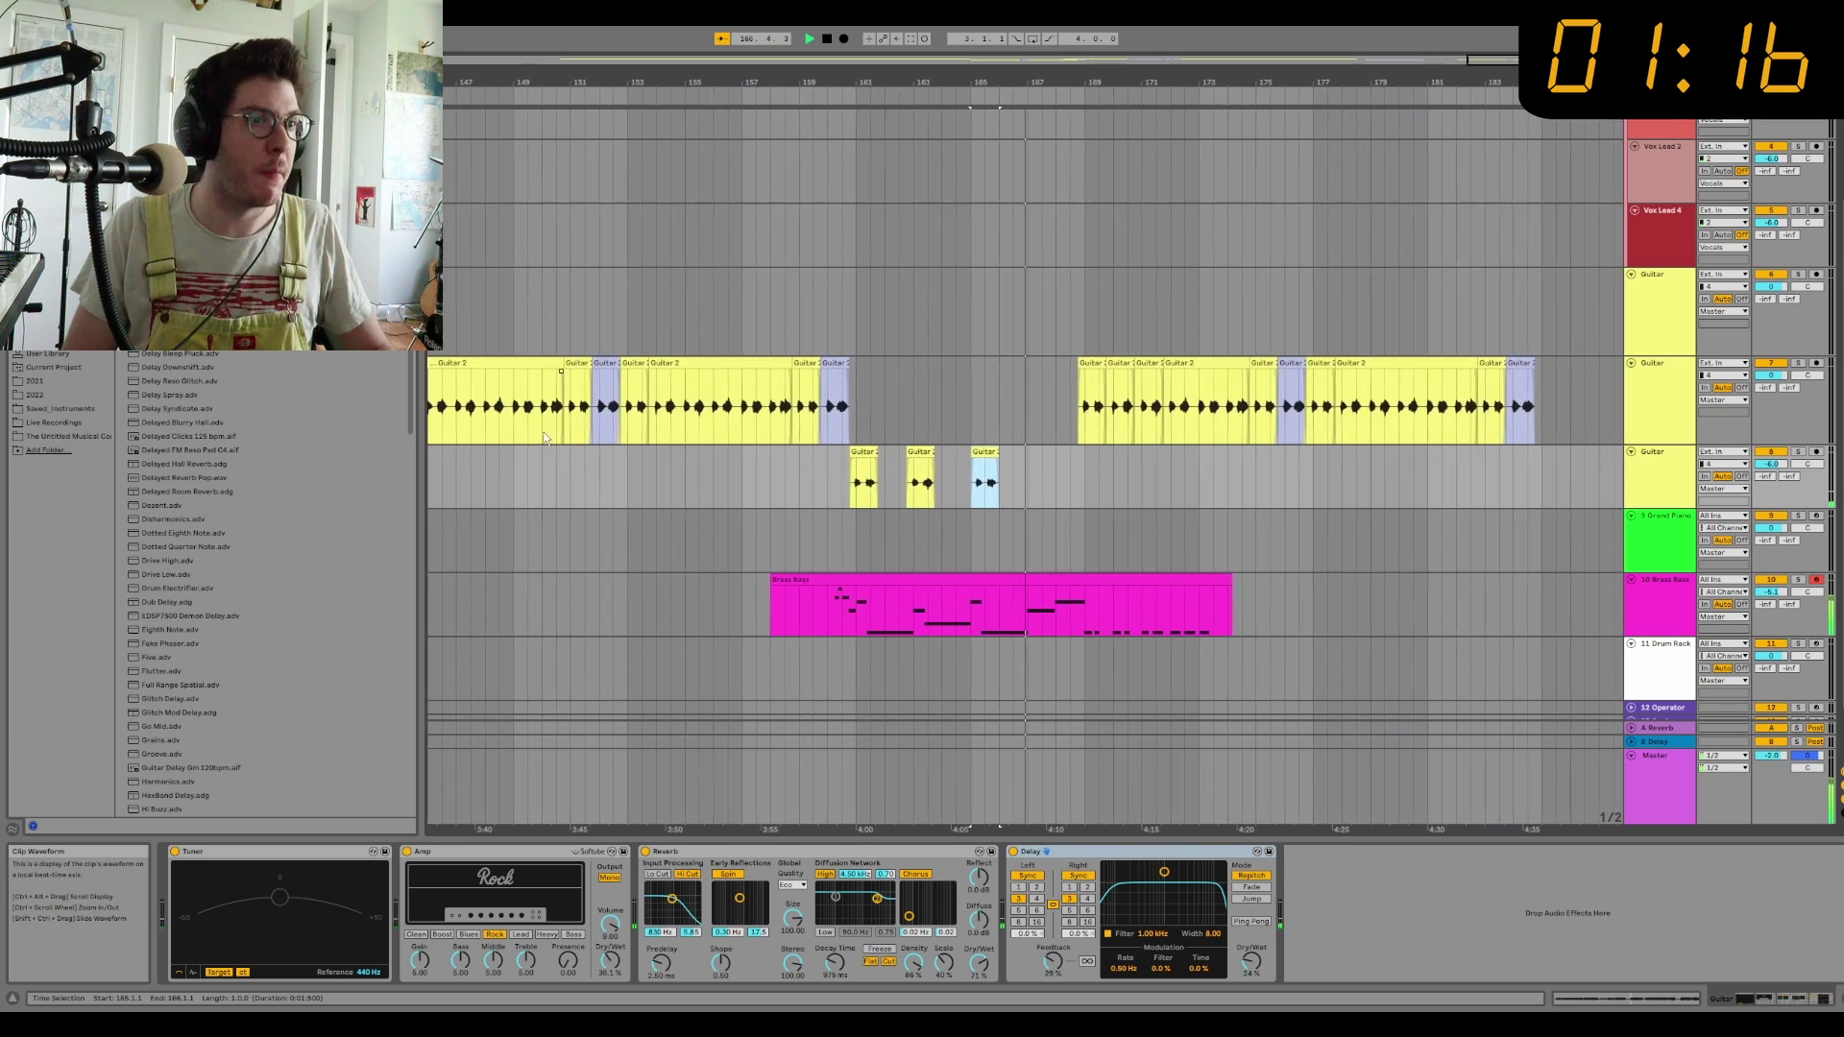
{"action": "key", "text": "minus"}
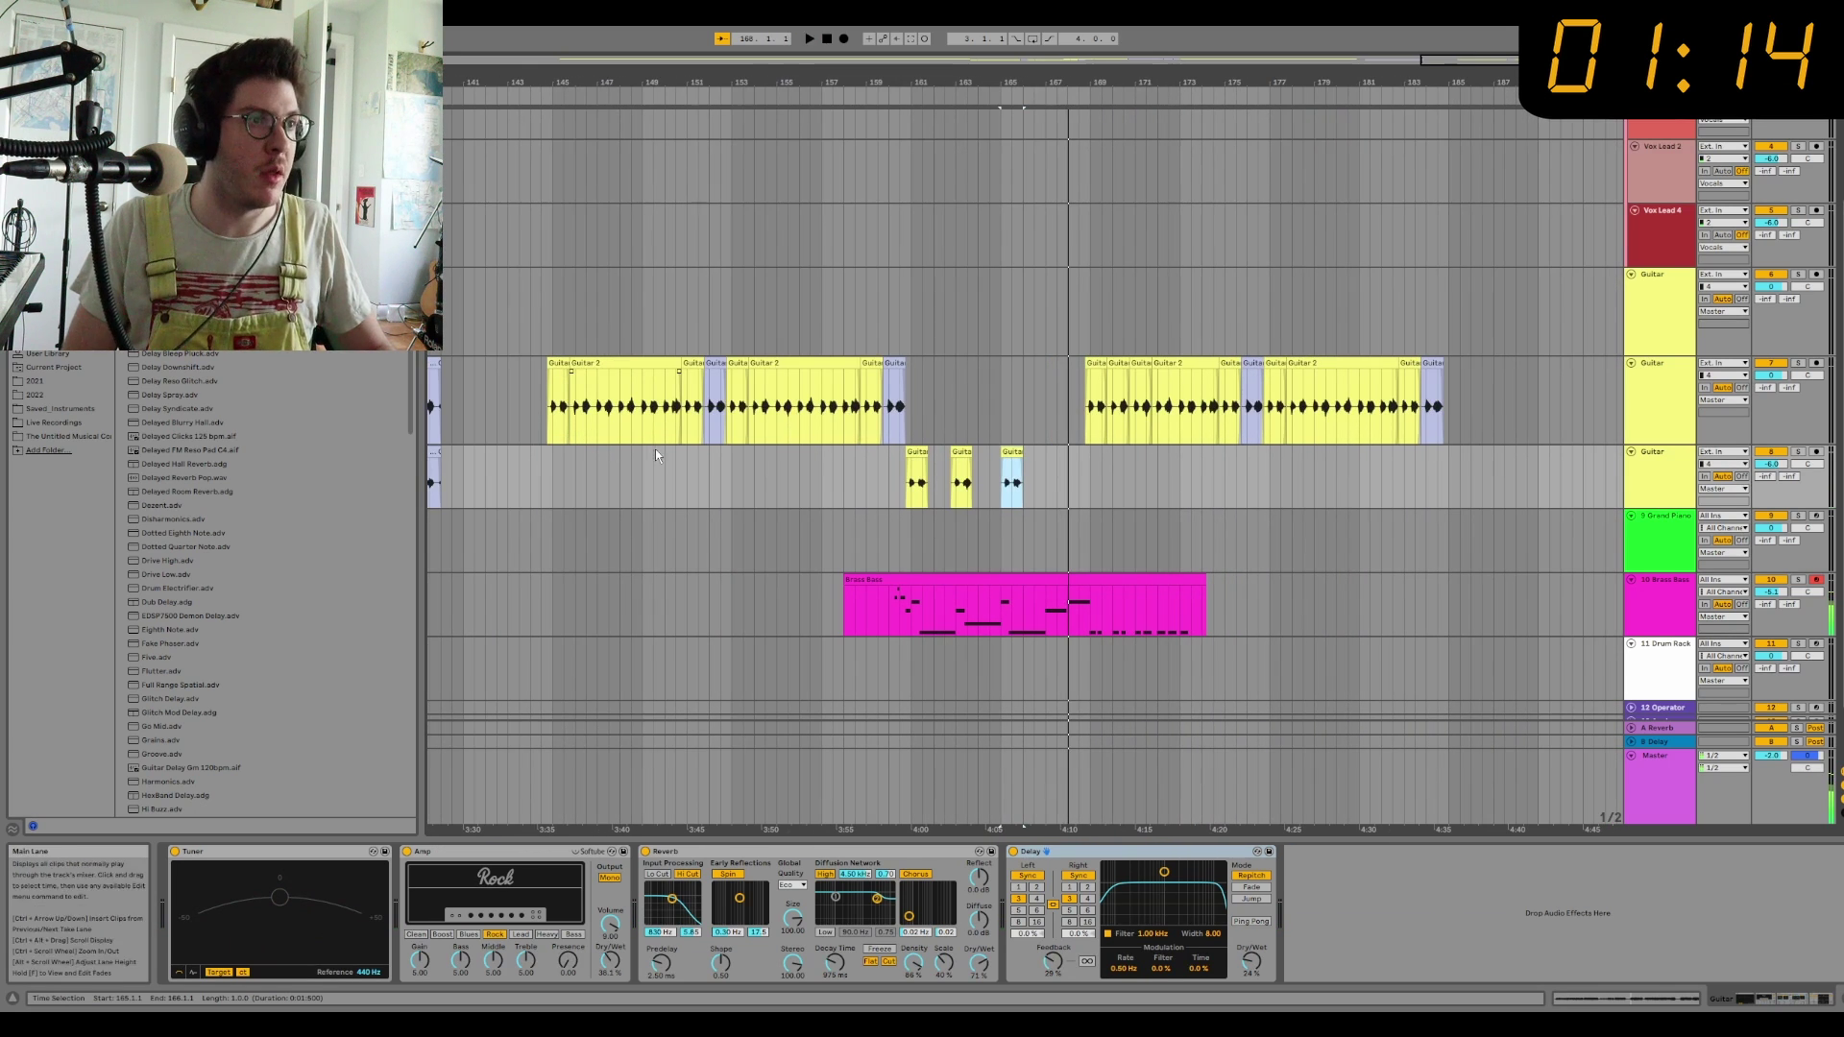
Step: Cut out the one-bar phrase from 148.4.1 to 149.4.1 on the second Guitar track
{"action": "scroll", "coordinate": [740, 419], "scroll_direction": "left", "scroll_amount": 5}
{"action": "left_click", "coordinate": [901, 419]}
{"action": "key", "text": "space"}
{"action": "key", "text": "plus"}
{"action": "key", "text": "plus"}
{"action": "key", "text": "plus"}
{"action": "key", "text": "plus"}
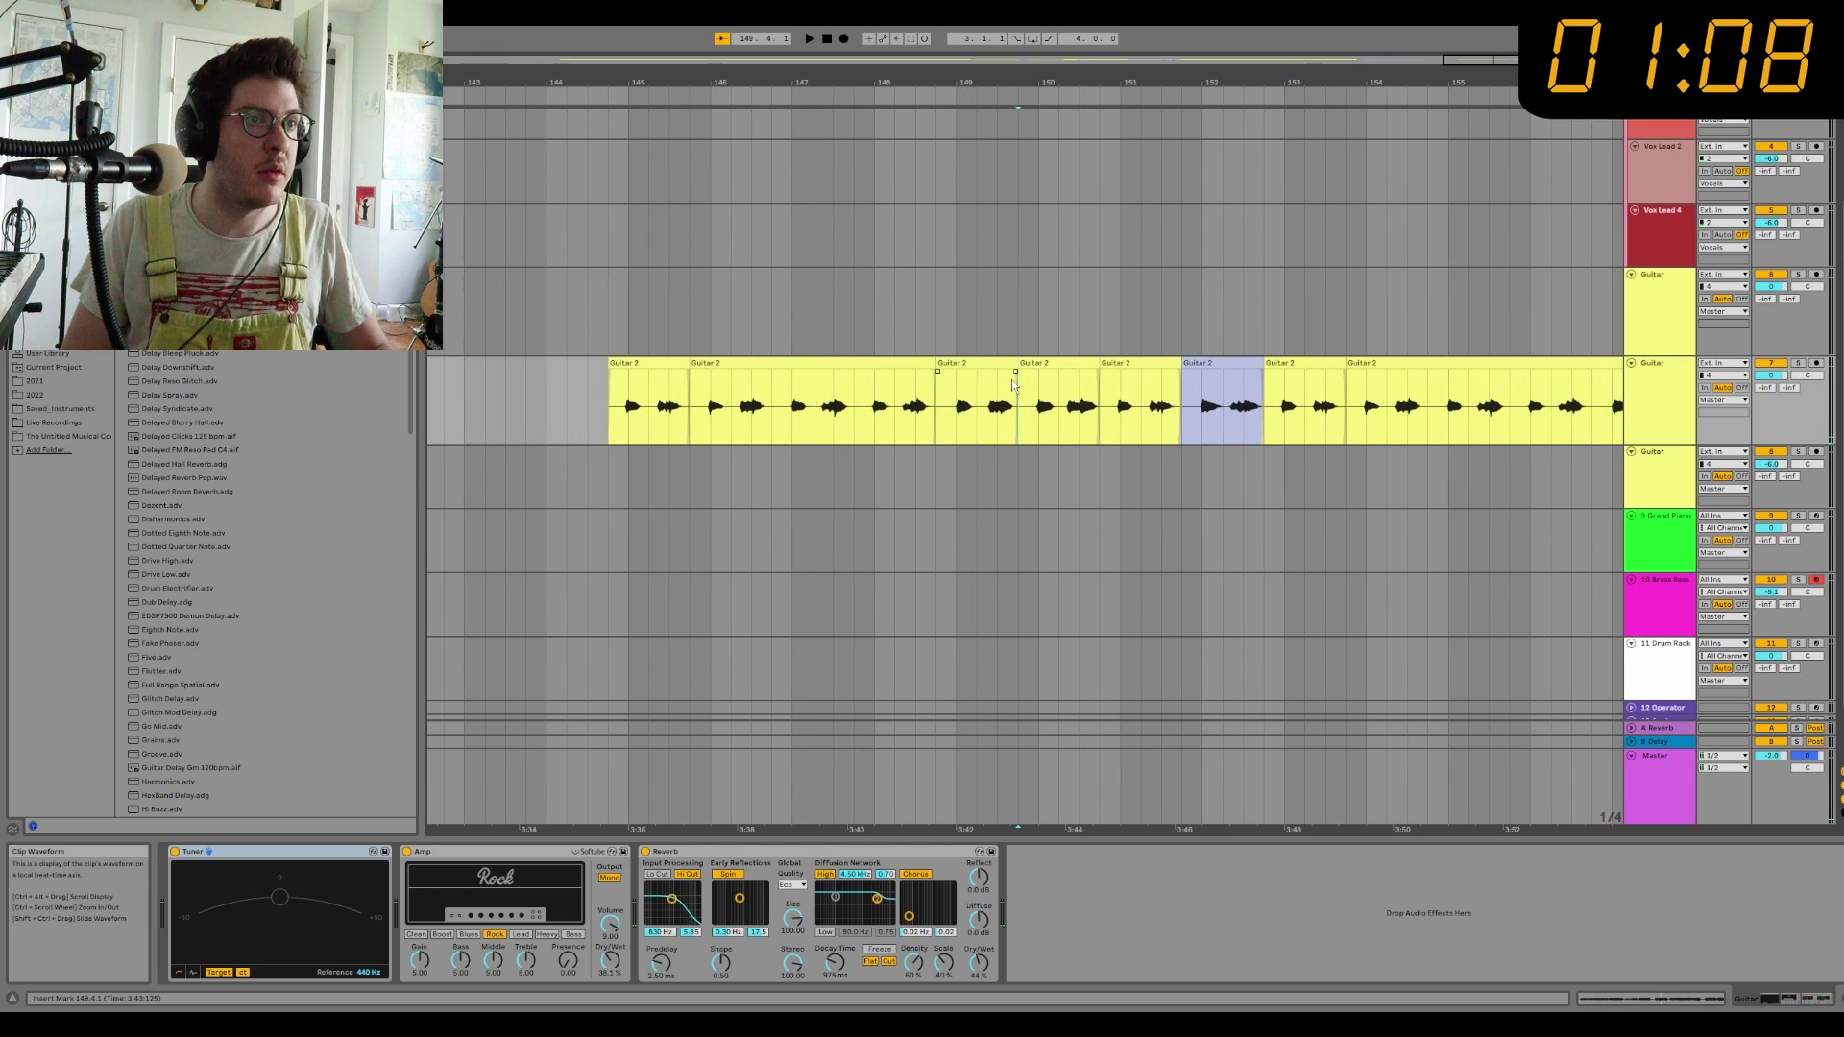
Step: Paste the one-bar phrase at 167.1.1 on the second Guitar track, move it right before the clips at 168.4.1 and play it back
{"action": "key", "text": "minus"}
{"action": "key", "text": "minus"}
{"action": "key", "text": "minus"}
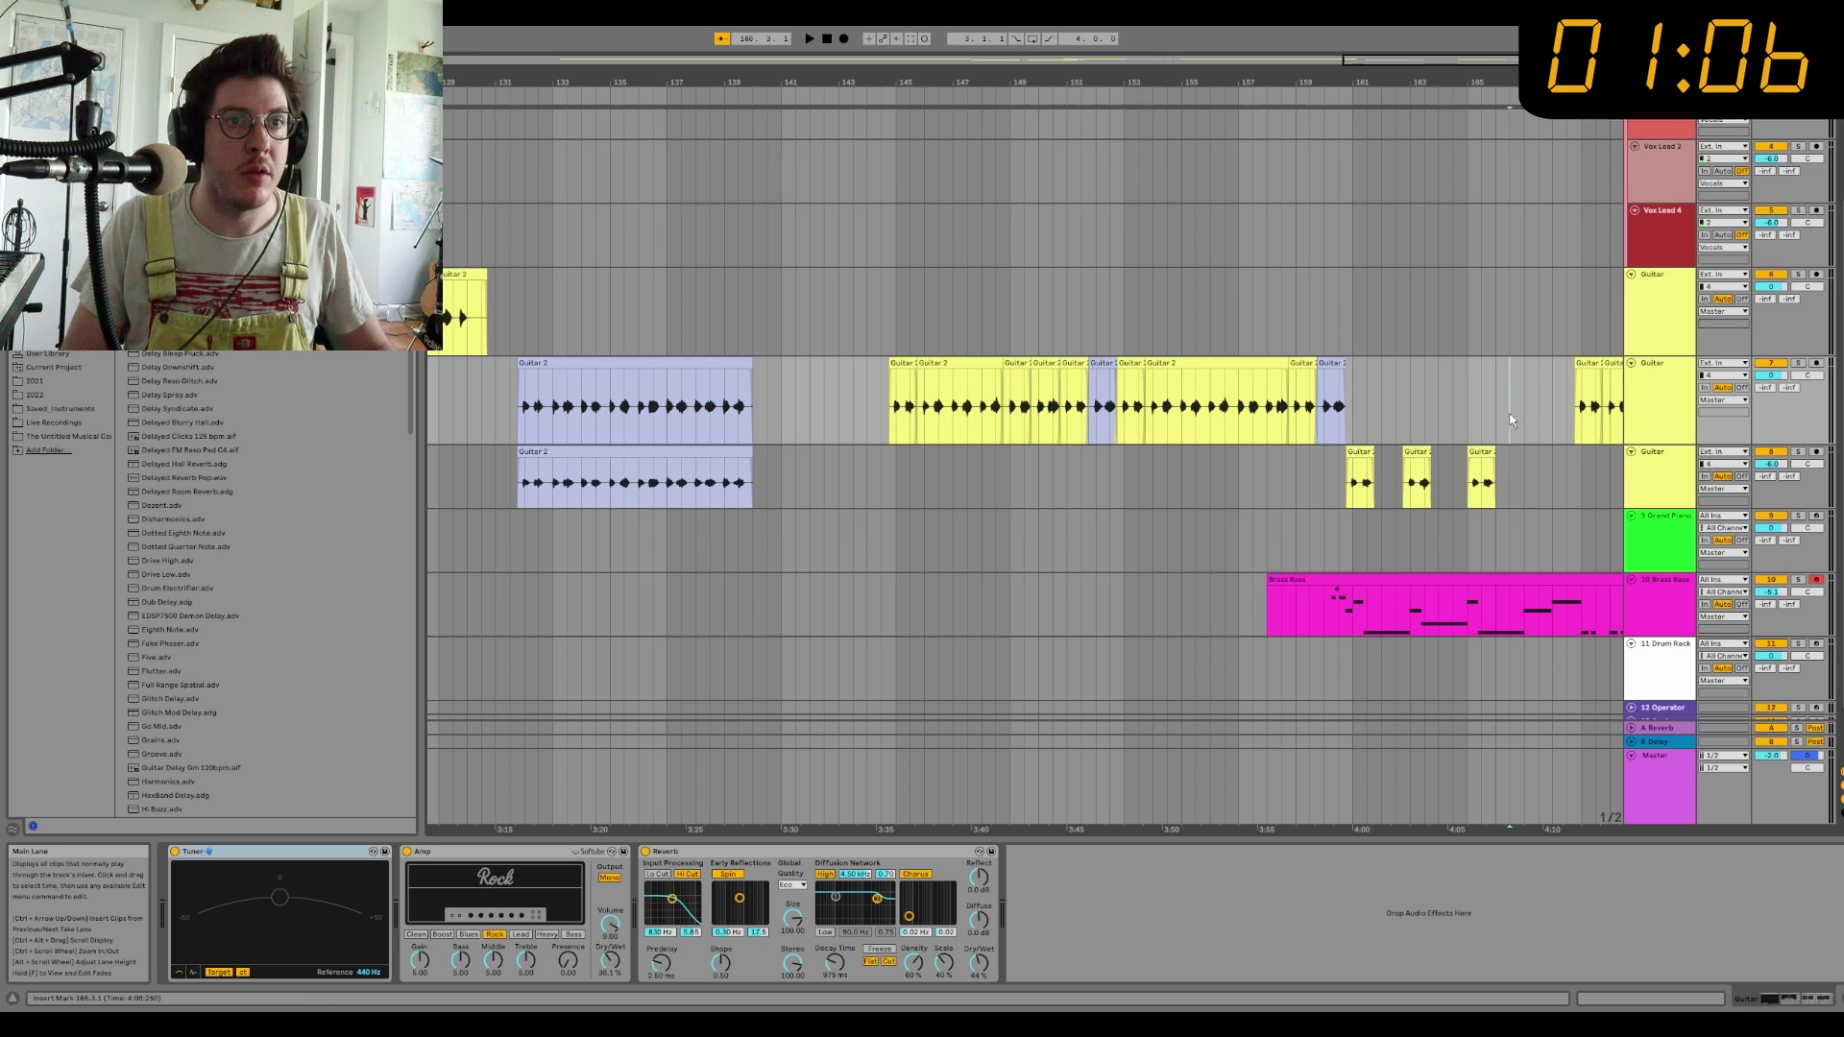
{"action": "key", "text": "plus"}
{"action": "key", "text": "plus"}
{"action": "key", "text": "plus"}
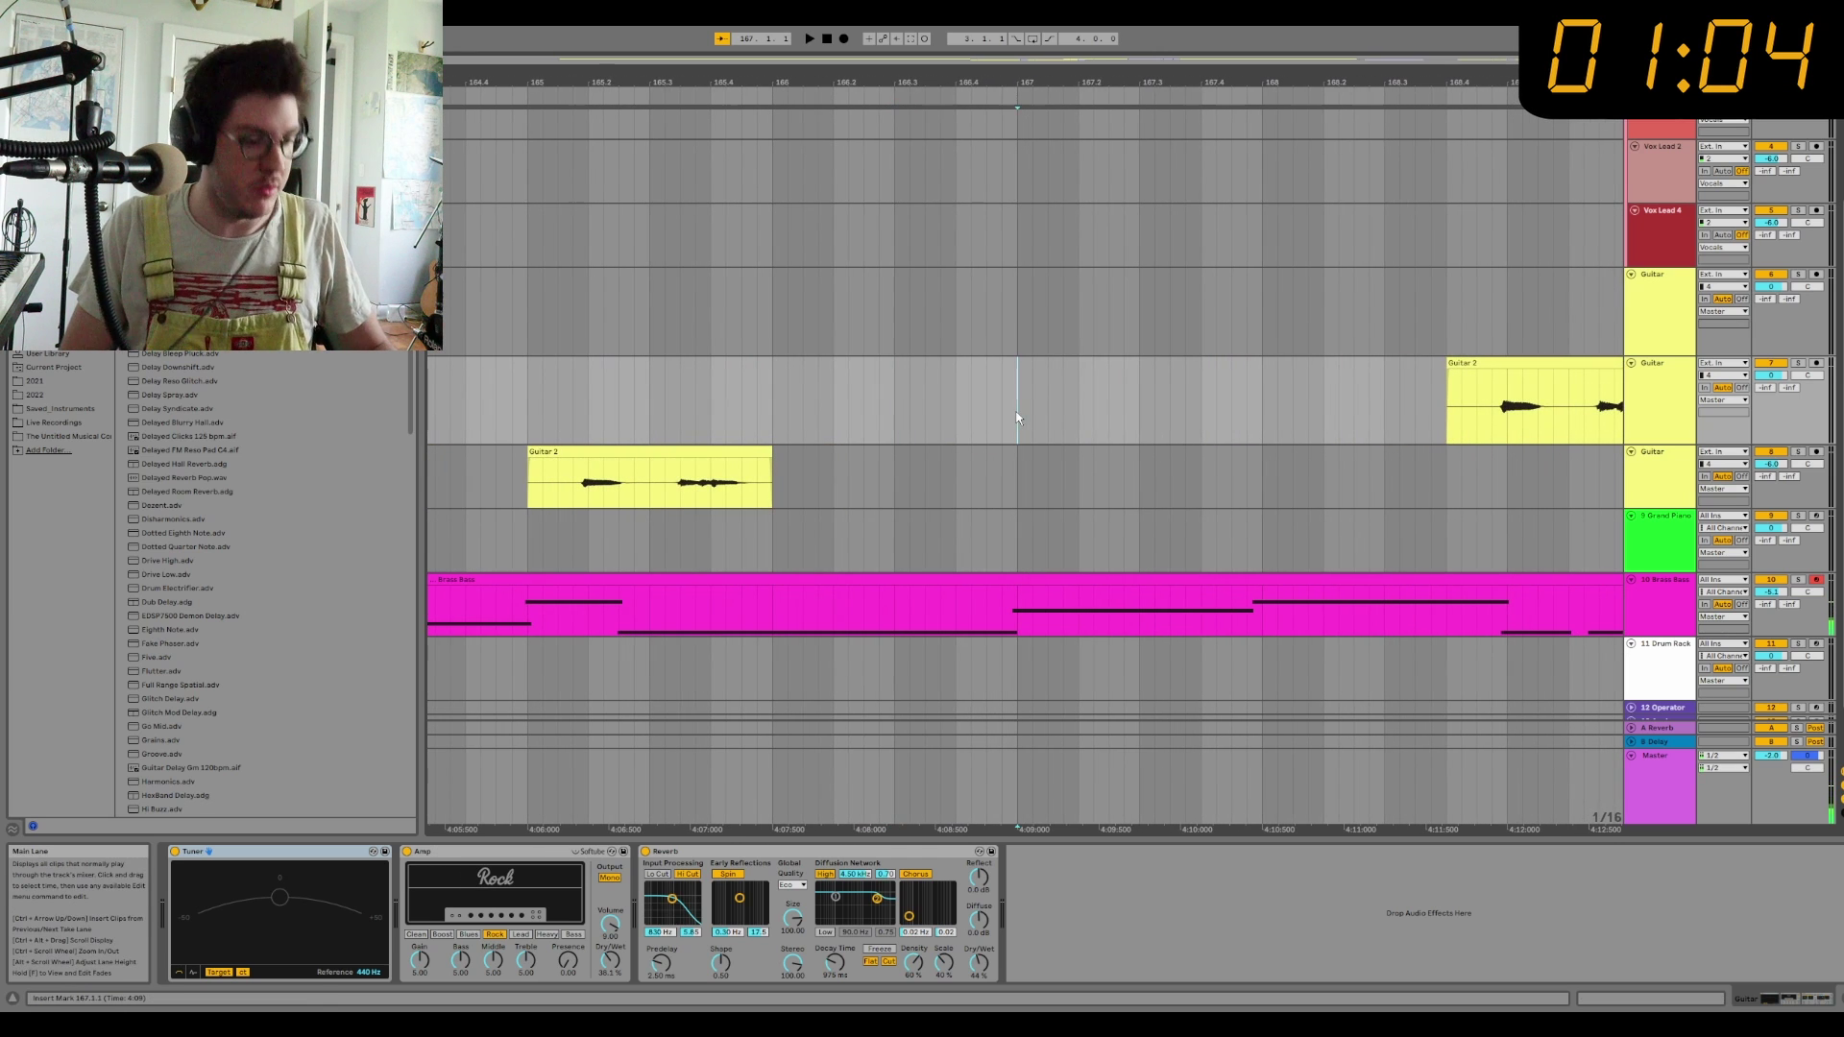
{"action": "key", "text": "ctrl+v"}
{"action": "left_click_drag", "start_coordinate": [1078, 384], "coordinate": [1281, 367]}
{"action": "key", "text": "space"}
{"action": "key", "text": "minus"}
{"action": "key", "text": "minus"}
{"action": "key", "text": "minus"}
{"action": "key", "text": "minus"}
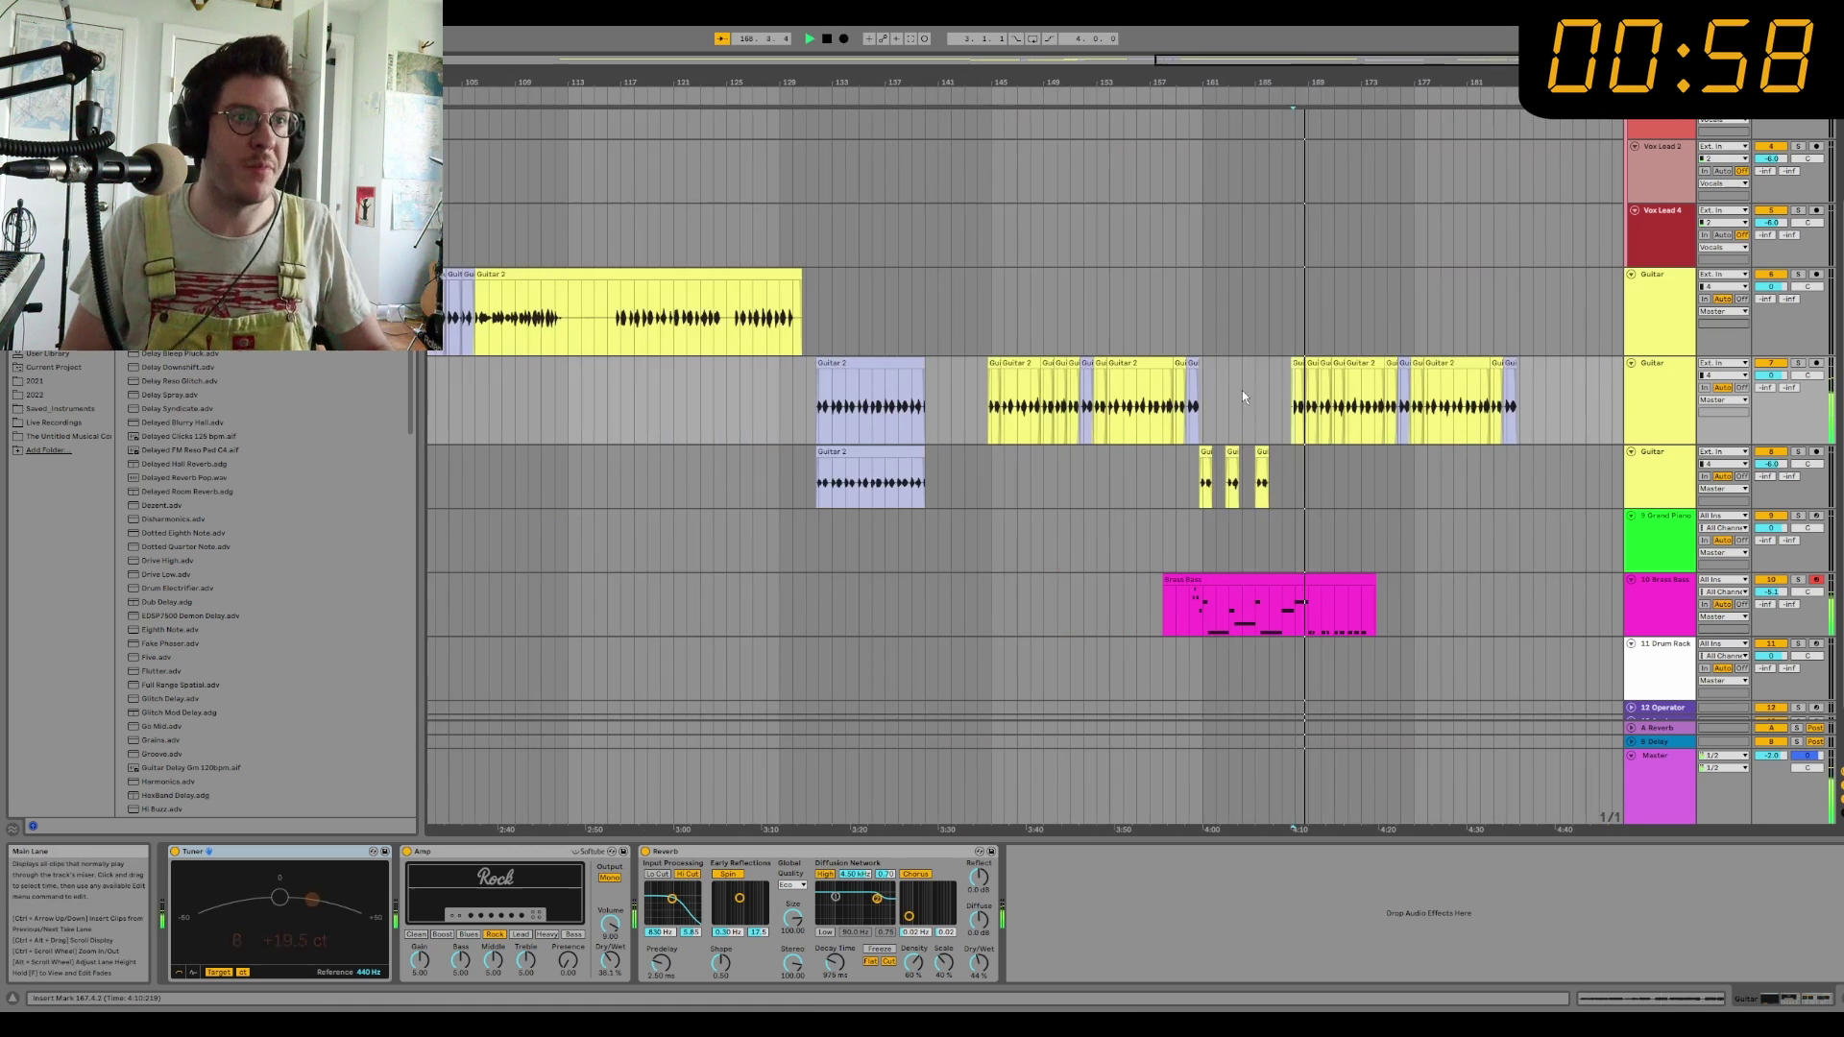
Step: Stop playback and isolate a short guitar phrase around bar 128 on the first Guitar track
{"action": "key", "text": "space"}
{"action": "left_click", "coordinate": [780, 245]}
{"action": "key", "text": "plus"}
{"action": "key", "text": "plus"}
{"action": "key", "text": "plus"}
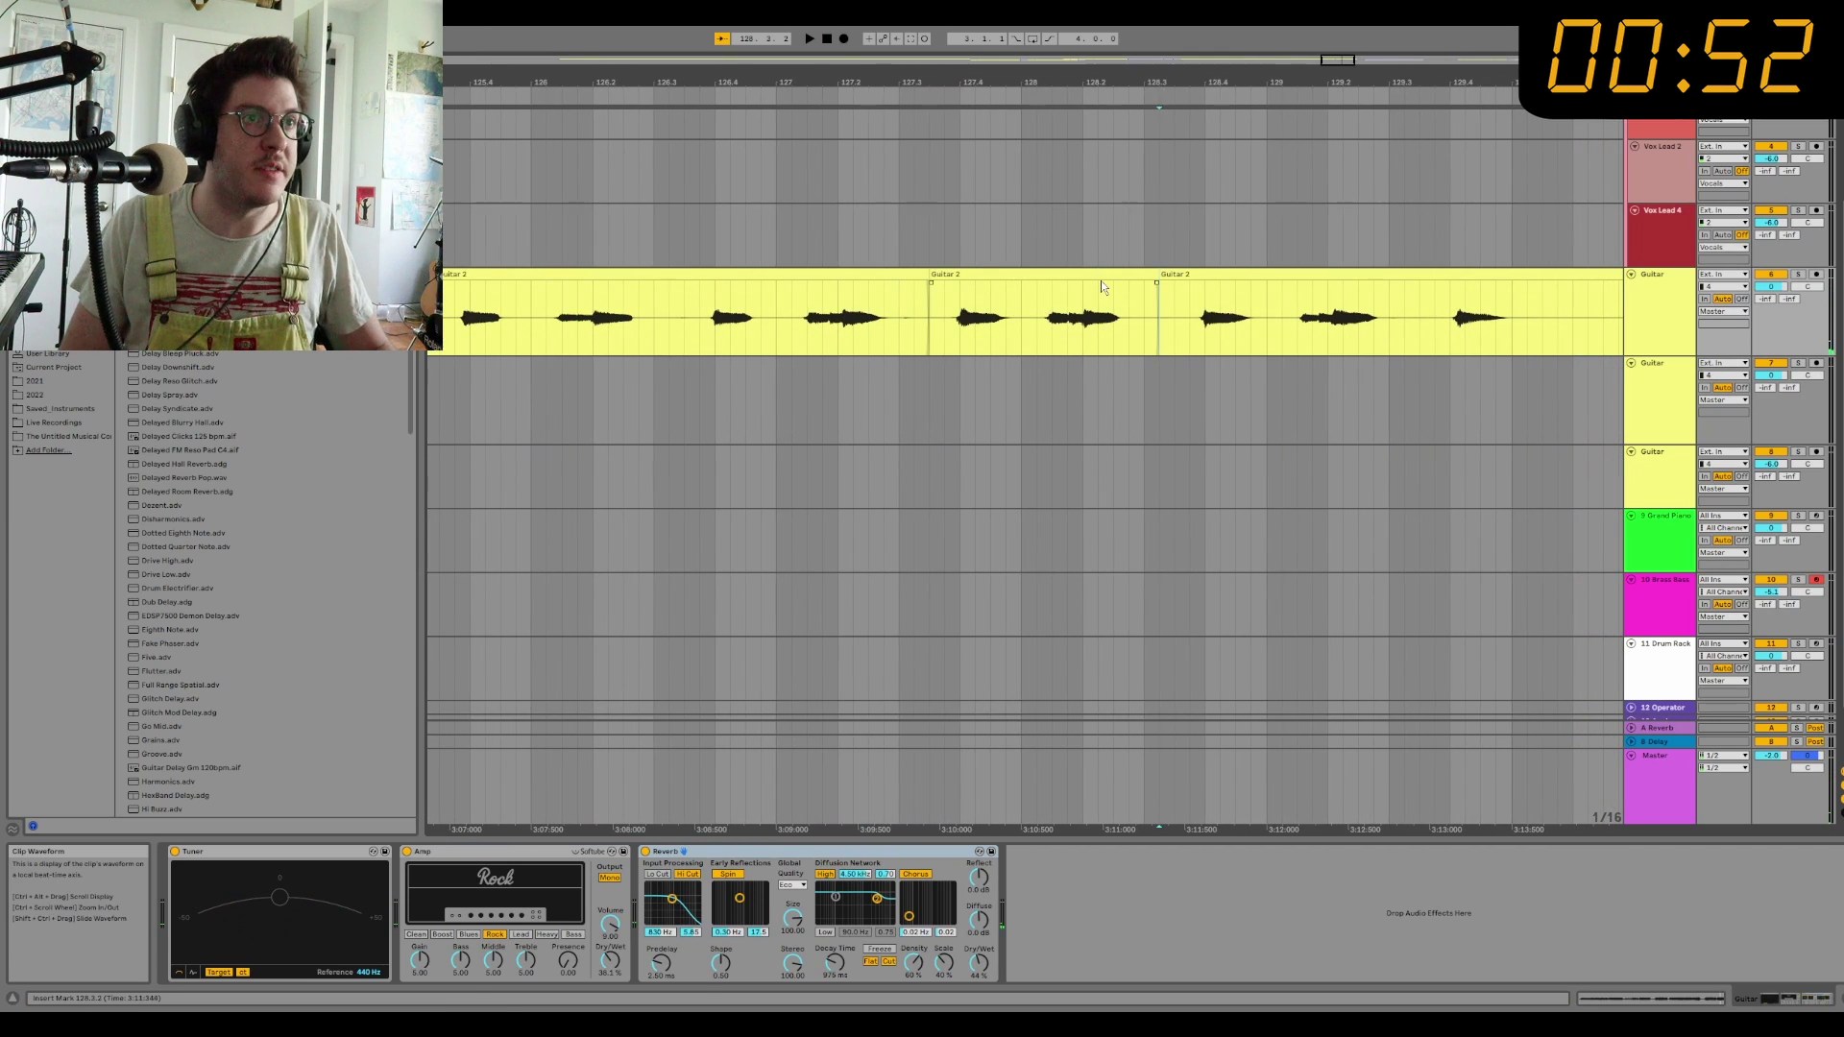
{"action": "left_click_drag", "start_coordinate": [1101, 317], "coordinate": [931, 317]}
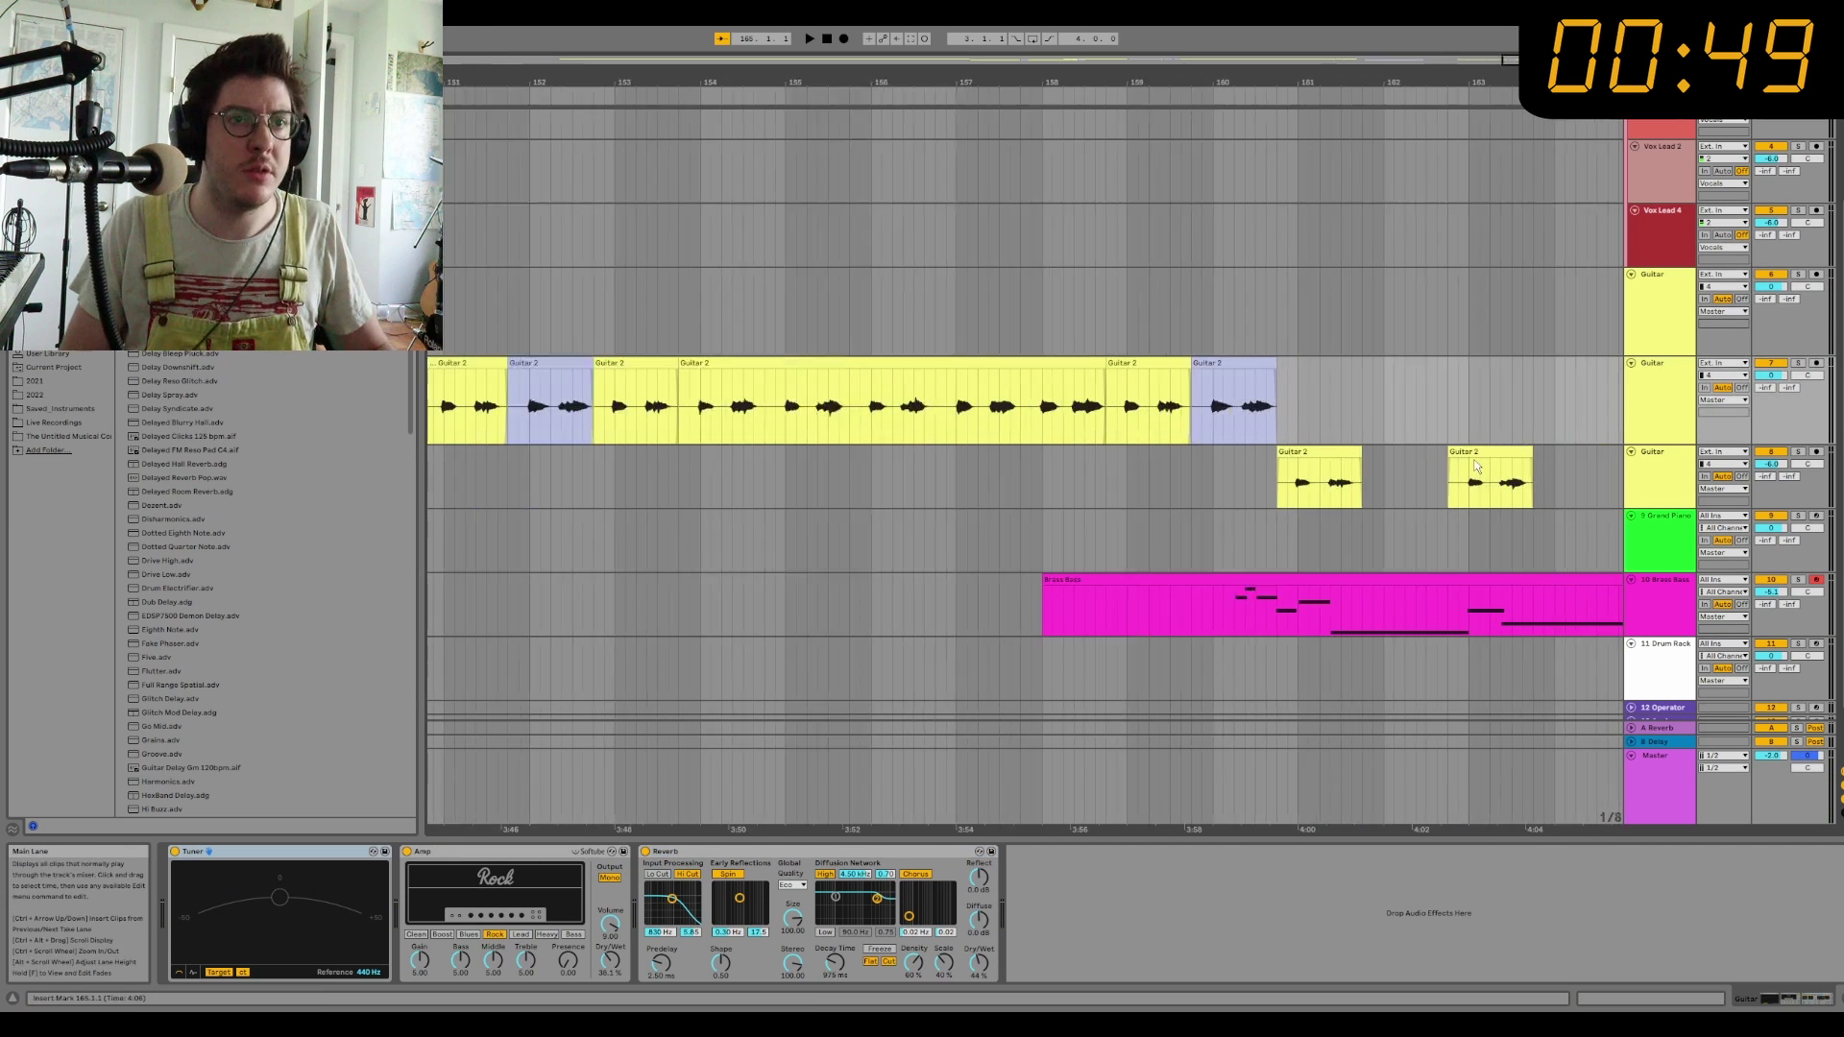
Step: Paste the short phrase at 167.1.1 on the third Guitar track and move the clip before 168.4.1 down onto that track
{"action": "key", "text": "plus"}
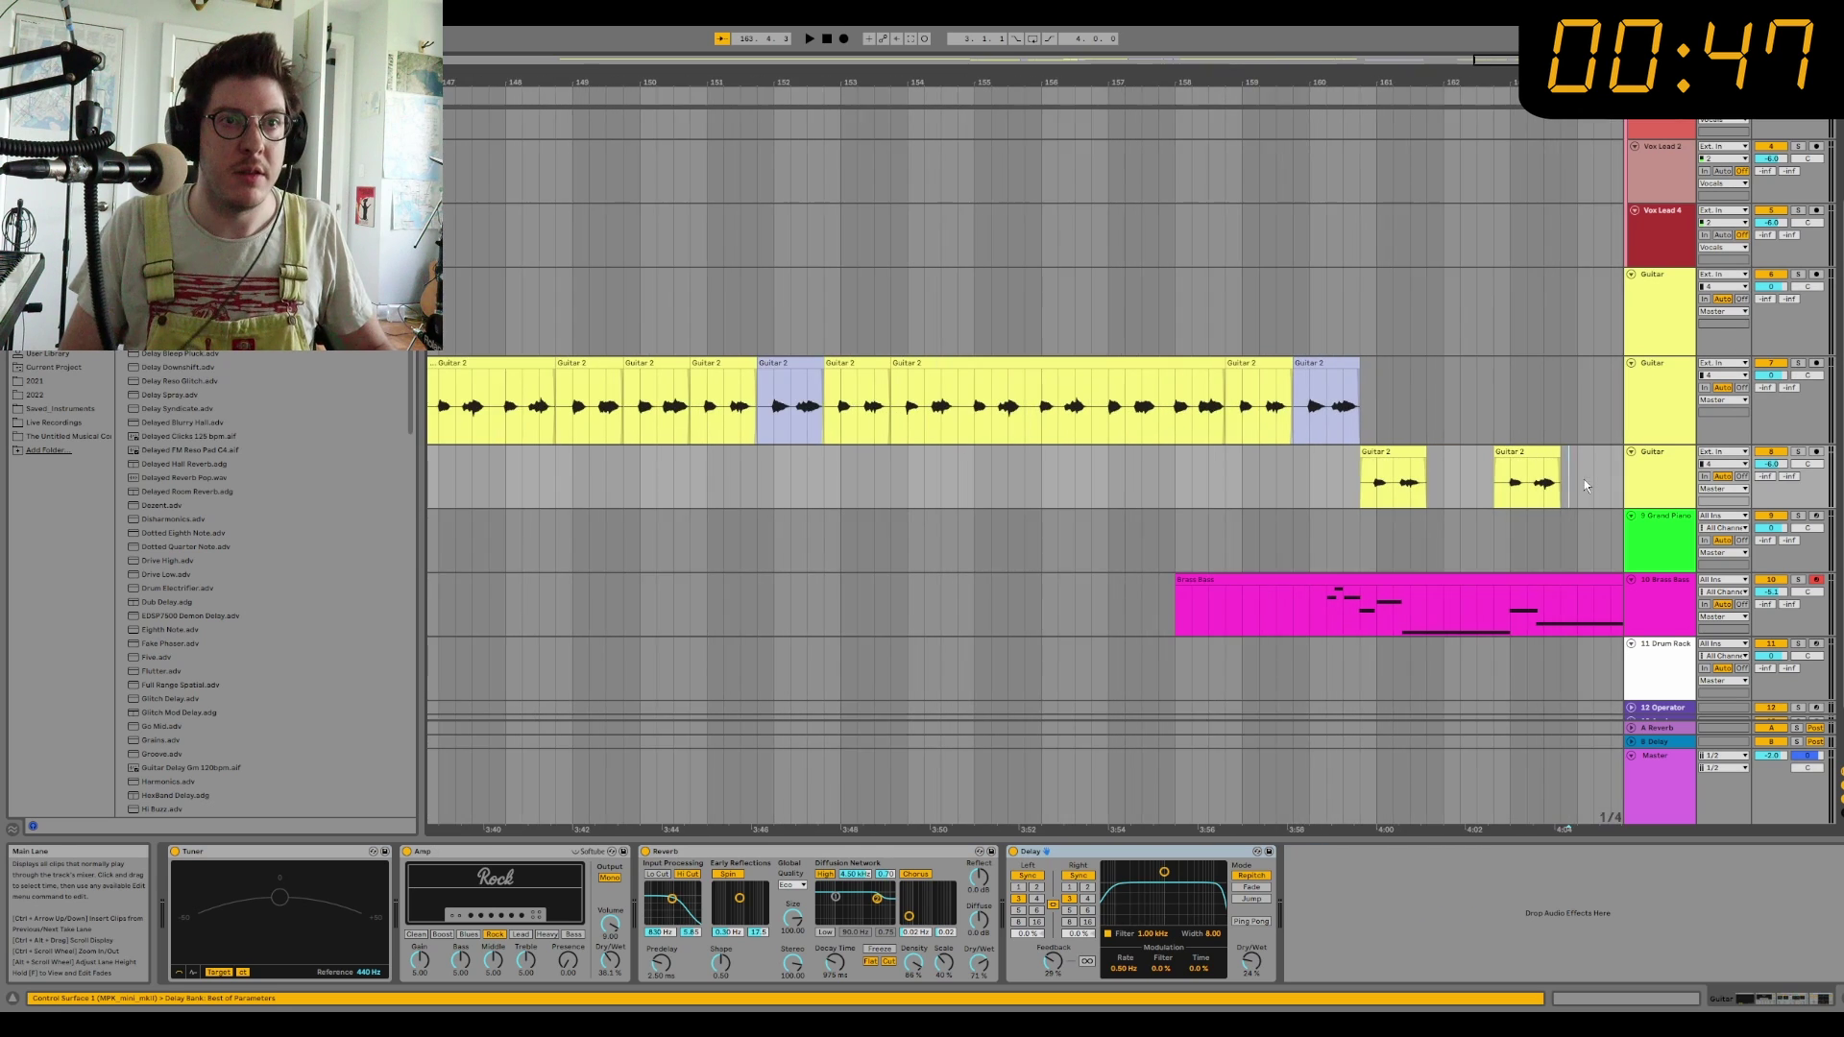
{"action": "scroll", "coordinate": [1537, 492], "scroll_direction": "right", "scroll_amount": 3}
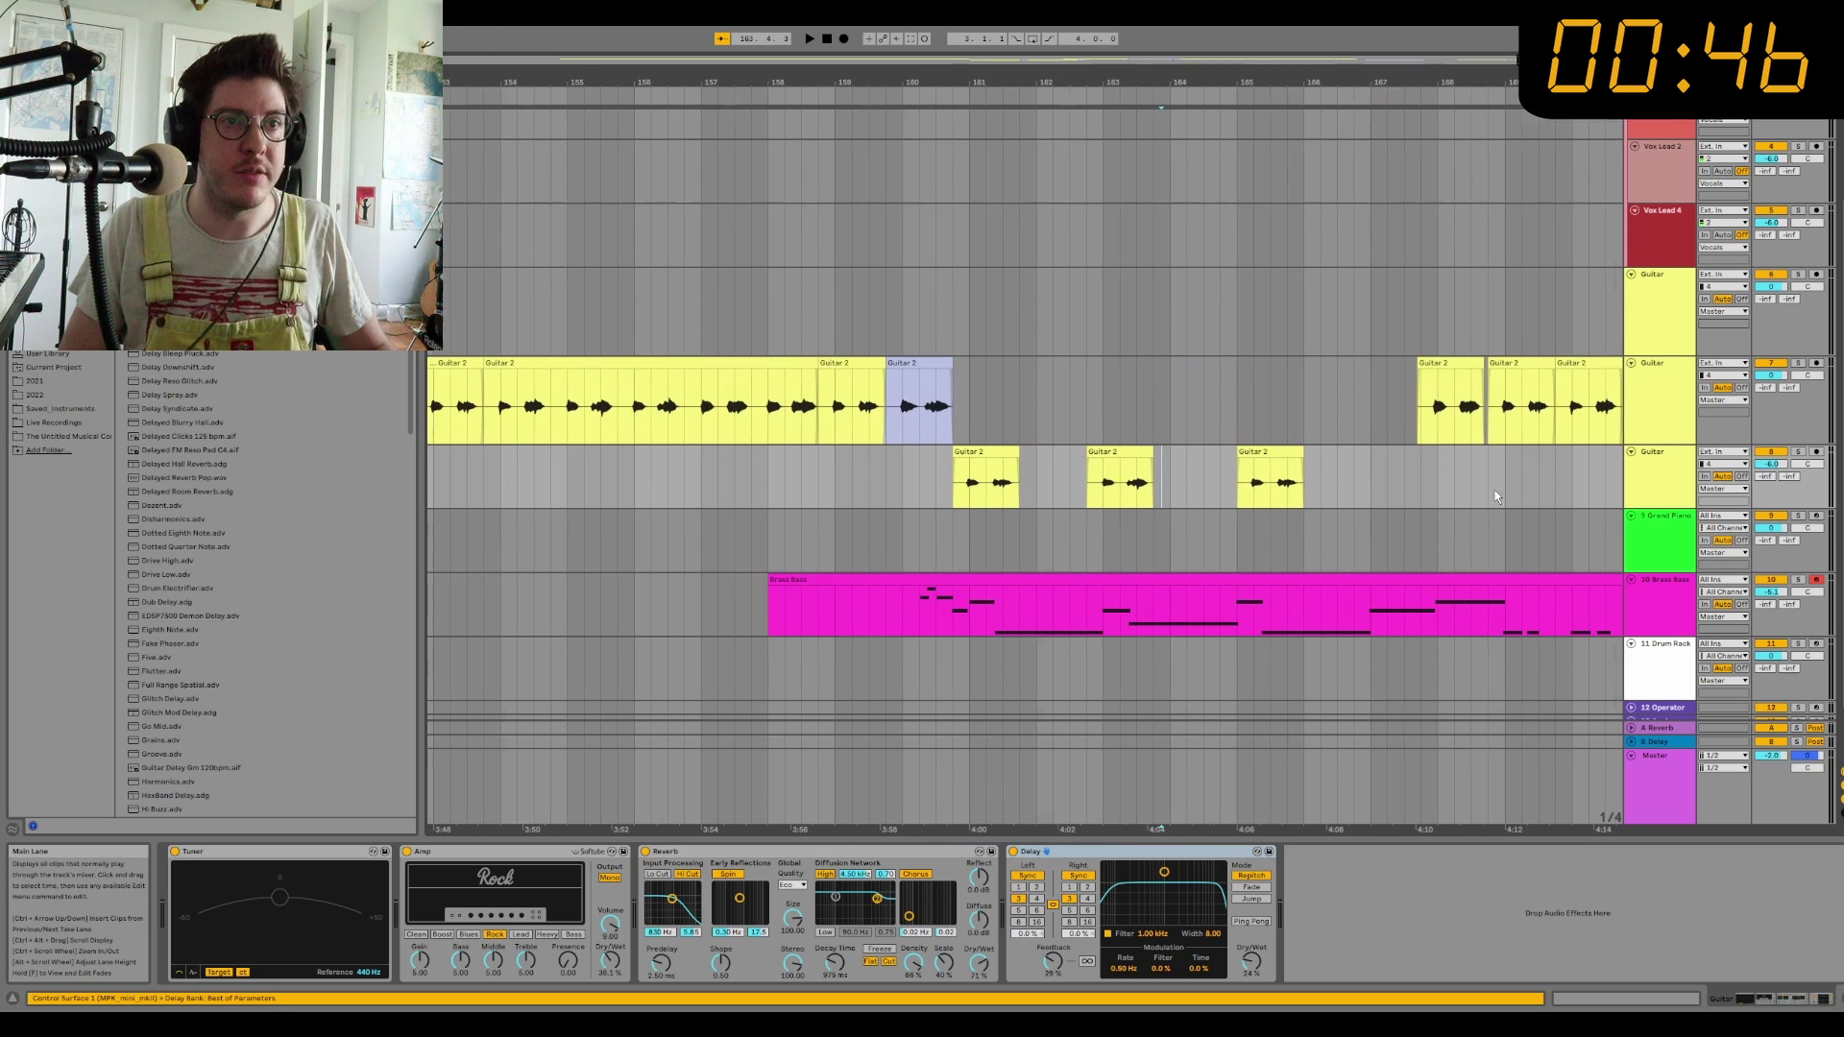
{"action": "left_click", "coordinate": [1371, 488]}
{"action": "key", "text": "ctrl+v"}
{"action": "left_click_drag", "start_coordinate": [1449, 361], "coordinate": [1451, 487]}
Step: Shift the short phrase at 167.1.1 on the third Guitar track earlier to 166.4.3 and play the passage
{"action": "scroll", "coordinate": [1389, 527], "scroll_direction": "up", "scroll_amount": 5}
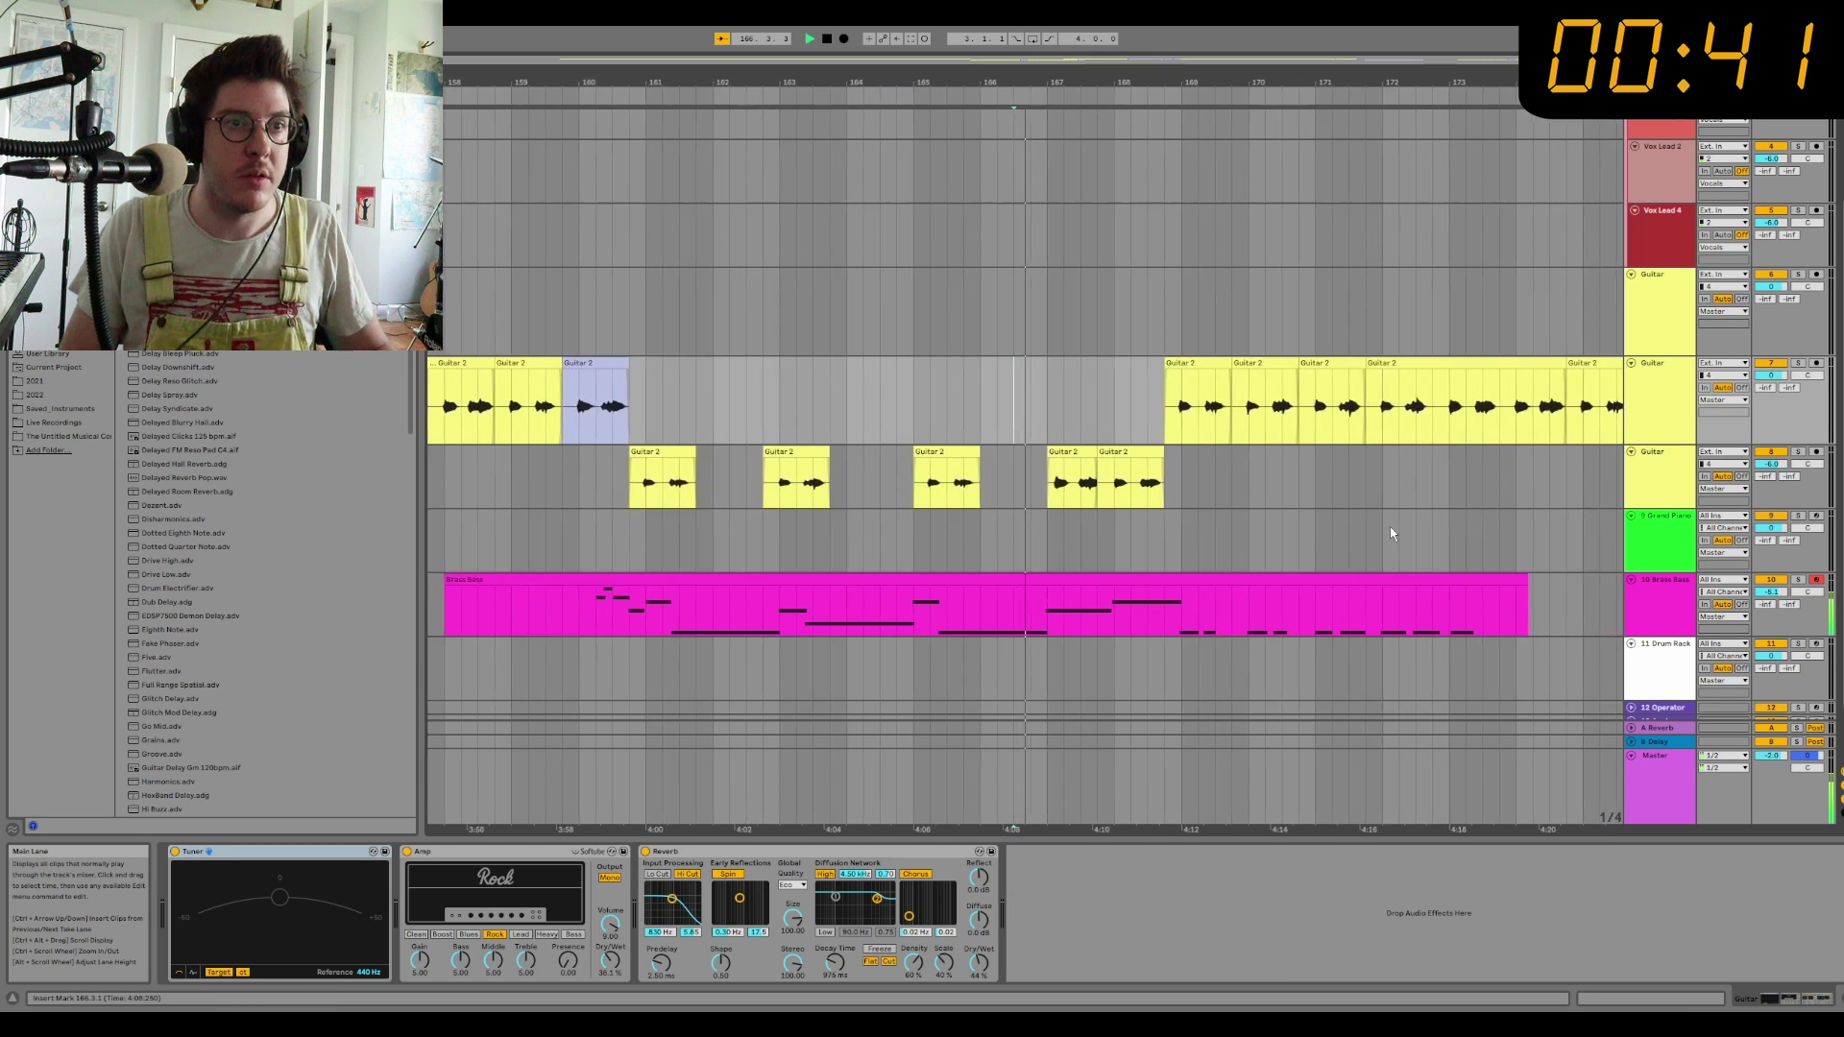
{"action": "key", "text": "space"}
{"action": "scroll", "coordinate": [1371, 535], "scroll_direction": "right", "scroll_amount": 2}
{"action": "left_click_drag", "start_coordinate": [946, 452], "coordinate": [906, 452]}
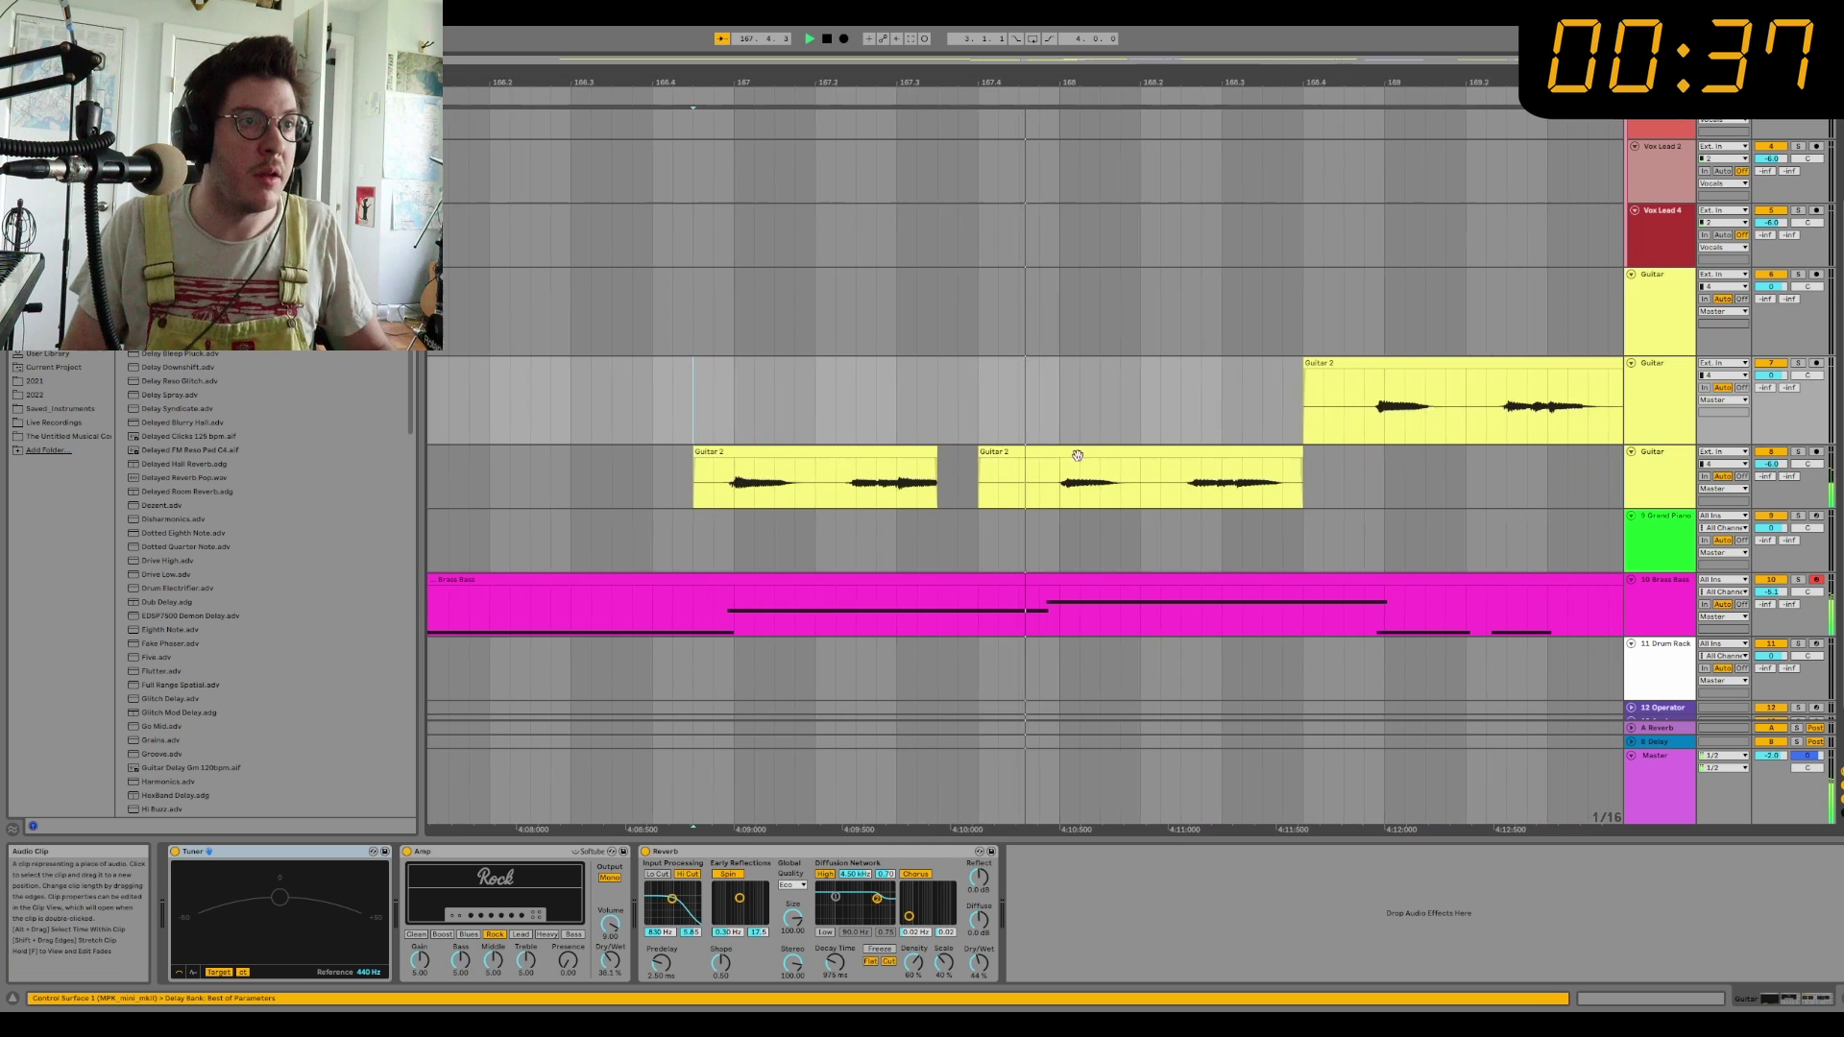
{"action": "scroll", "coordinate": [1084, 456], "scroll_direction": "down", "scroll_amount": 10}
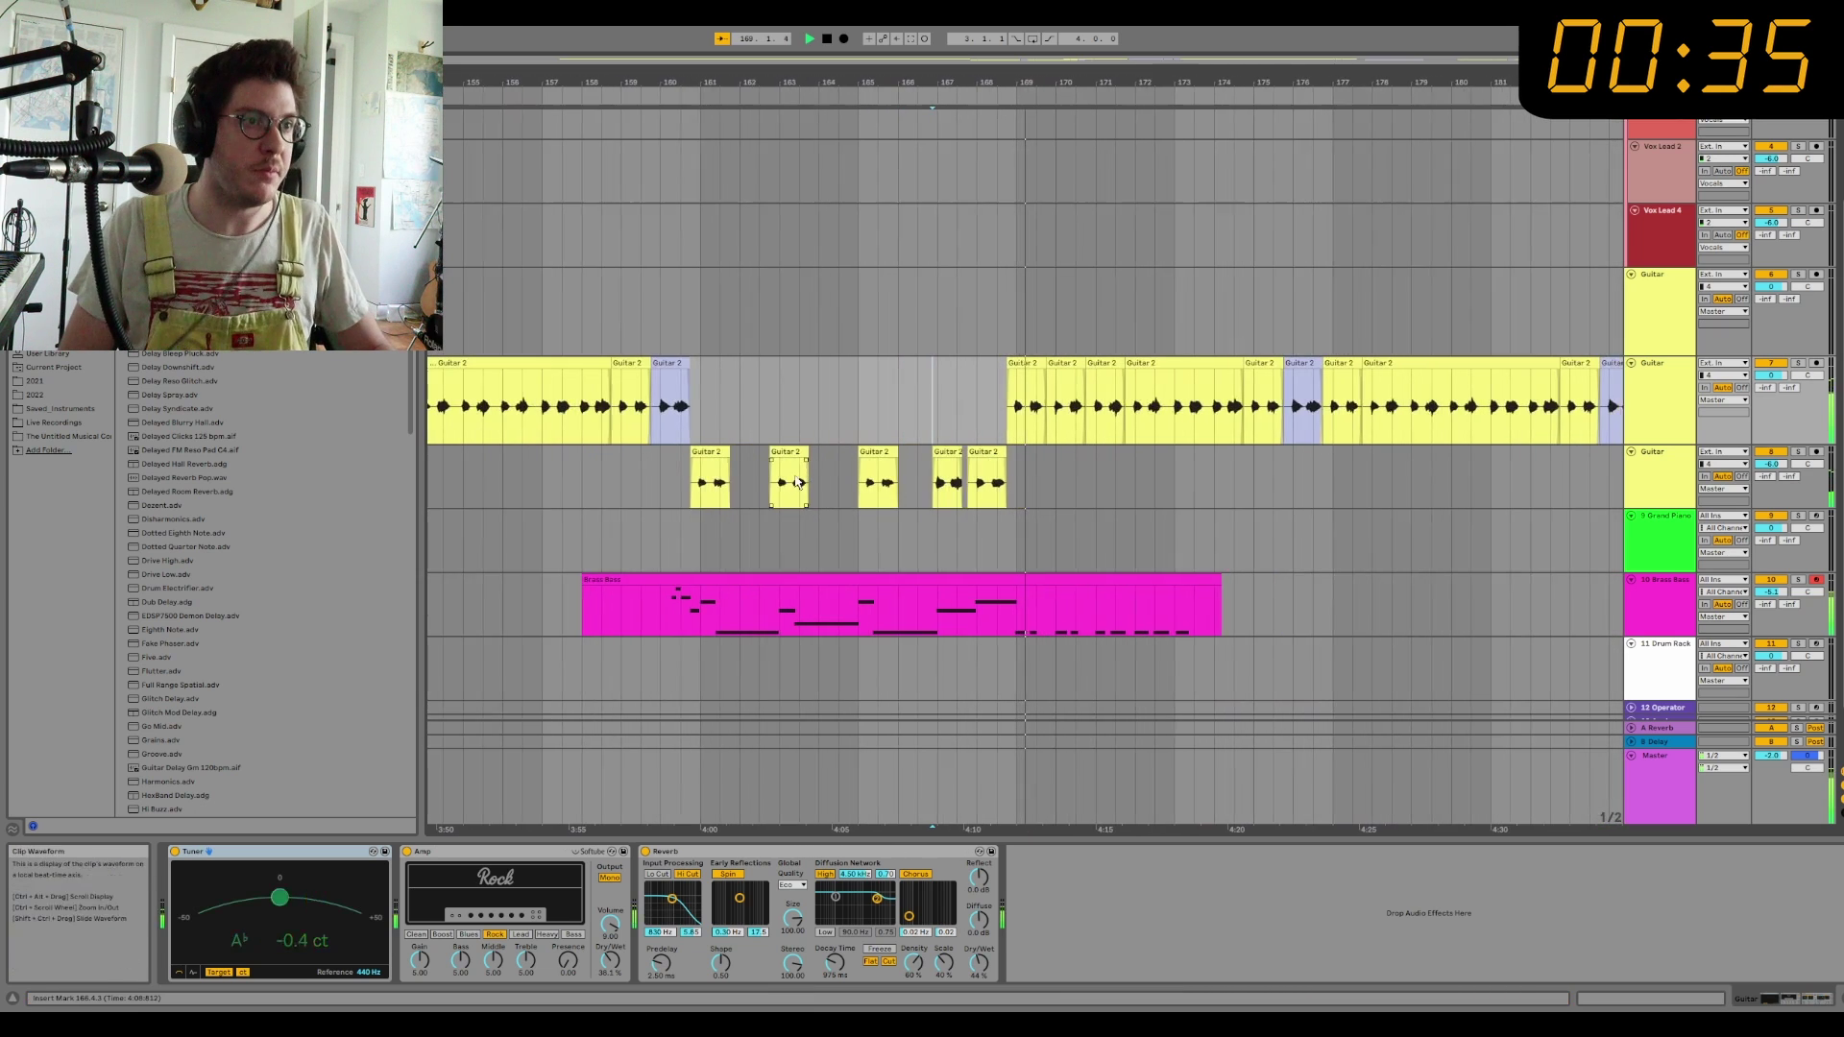
Step: Select the closing low notes of the Brass Bass clip and lay out the four-bar section from 169.1.1 four times in a row
{"action": "scroll", "coordinate": [650, 474], "scroll_direction": "down", "scroll_amount": 5}
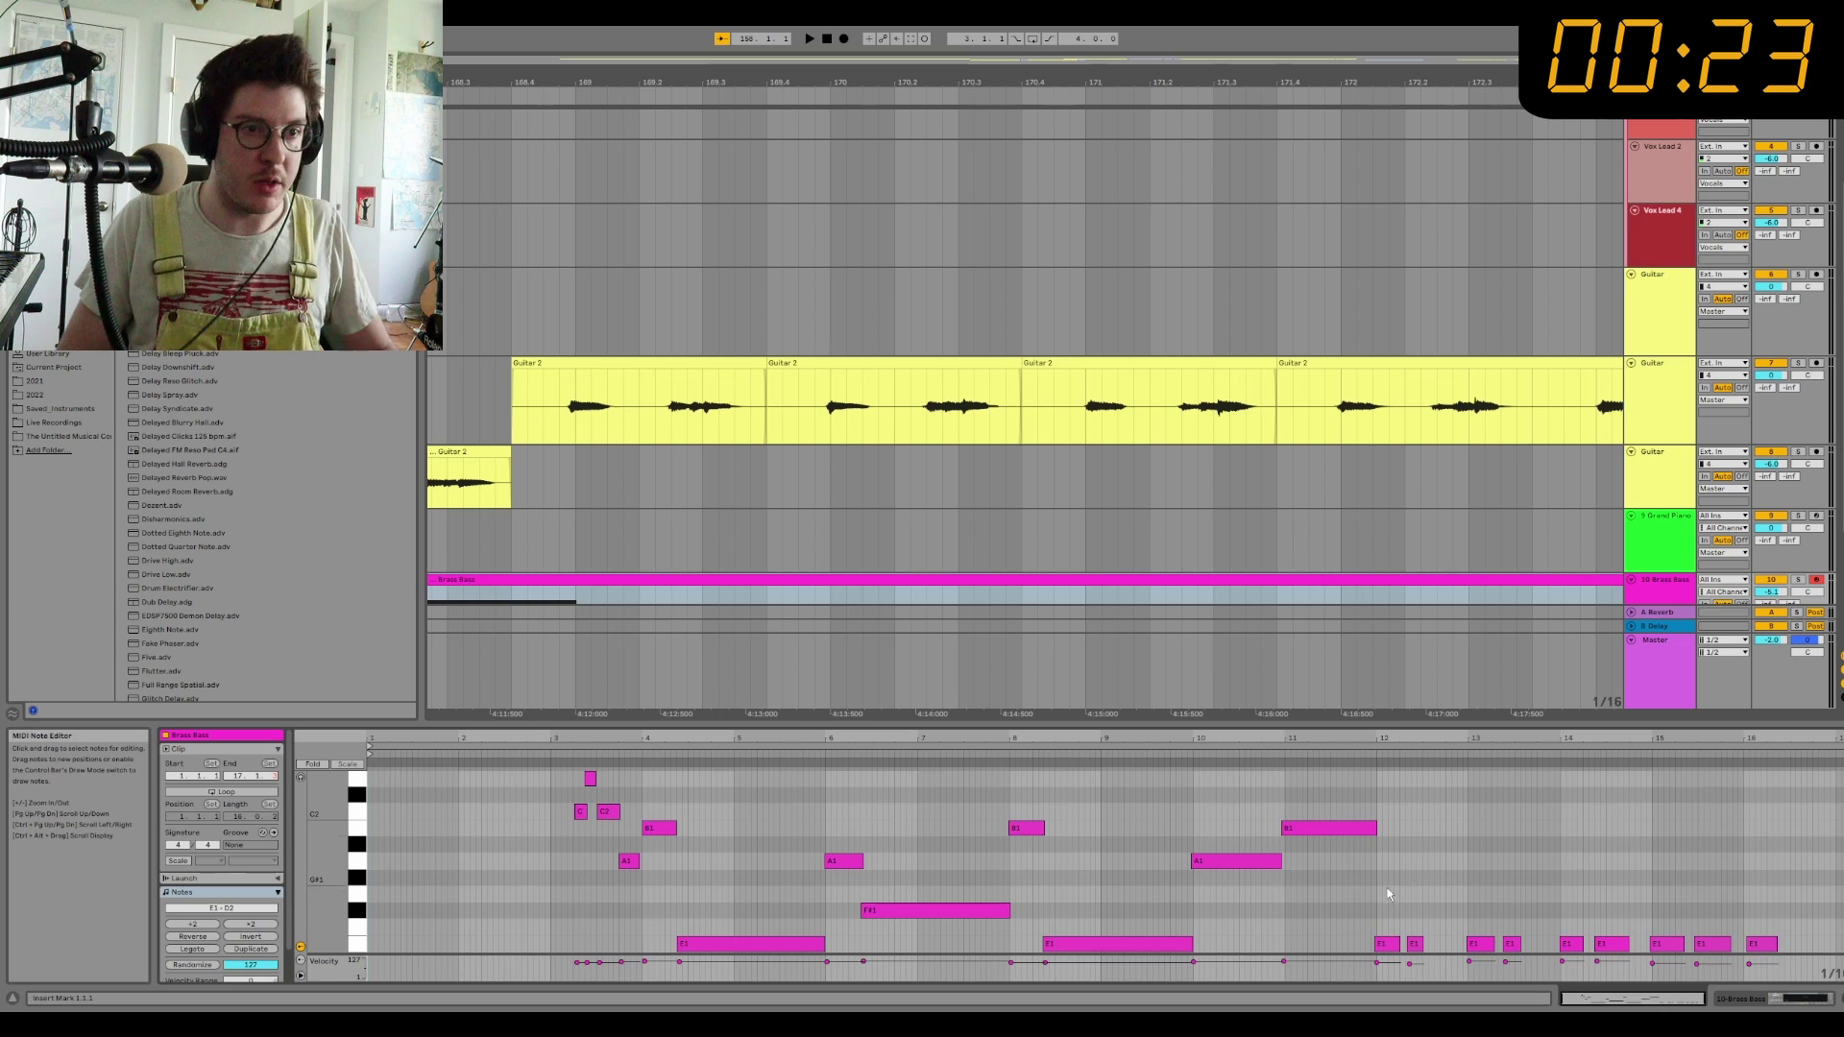
{"action": "left_click_drag", "start_coordinate": [1387, 894], "coordinate": [1803, 980]}
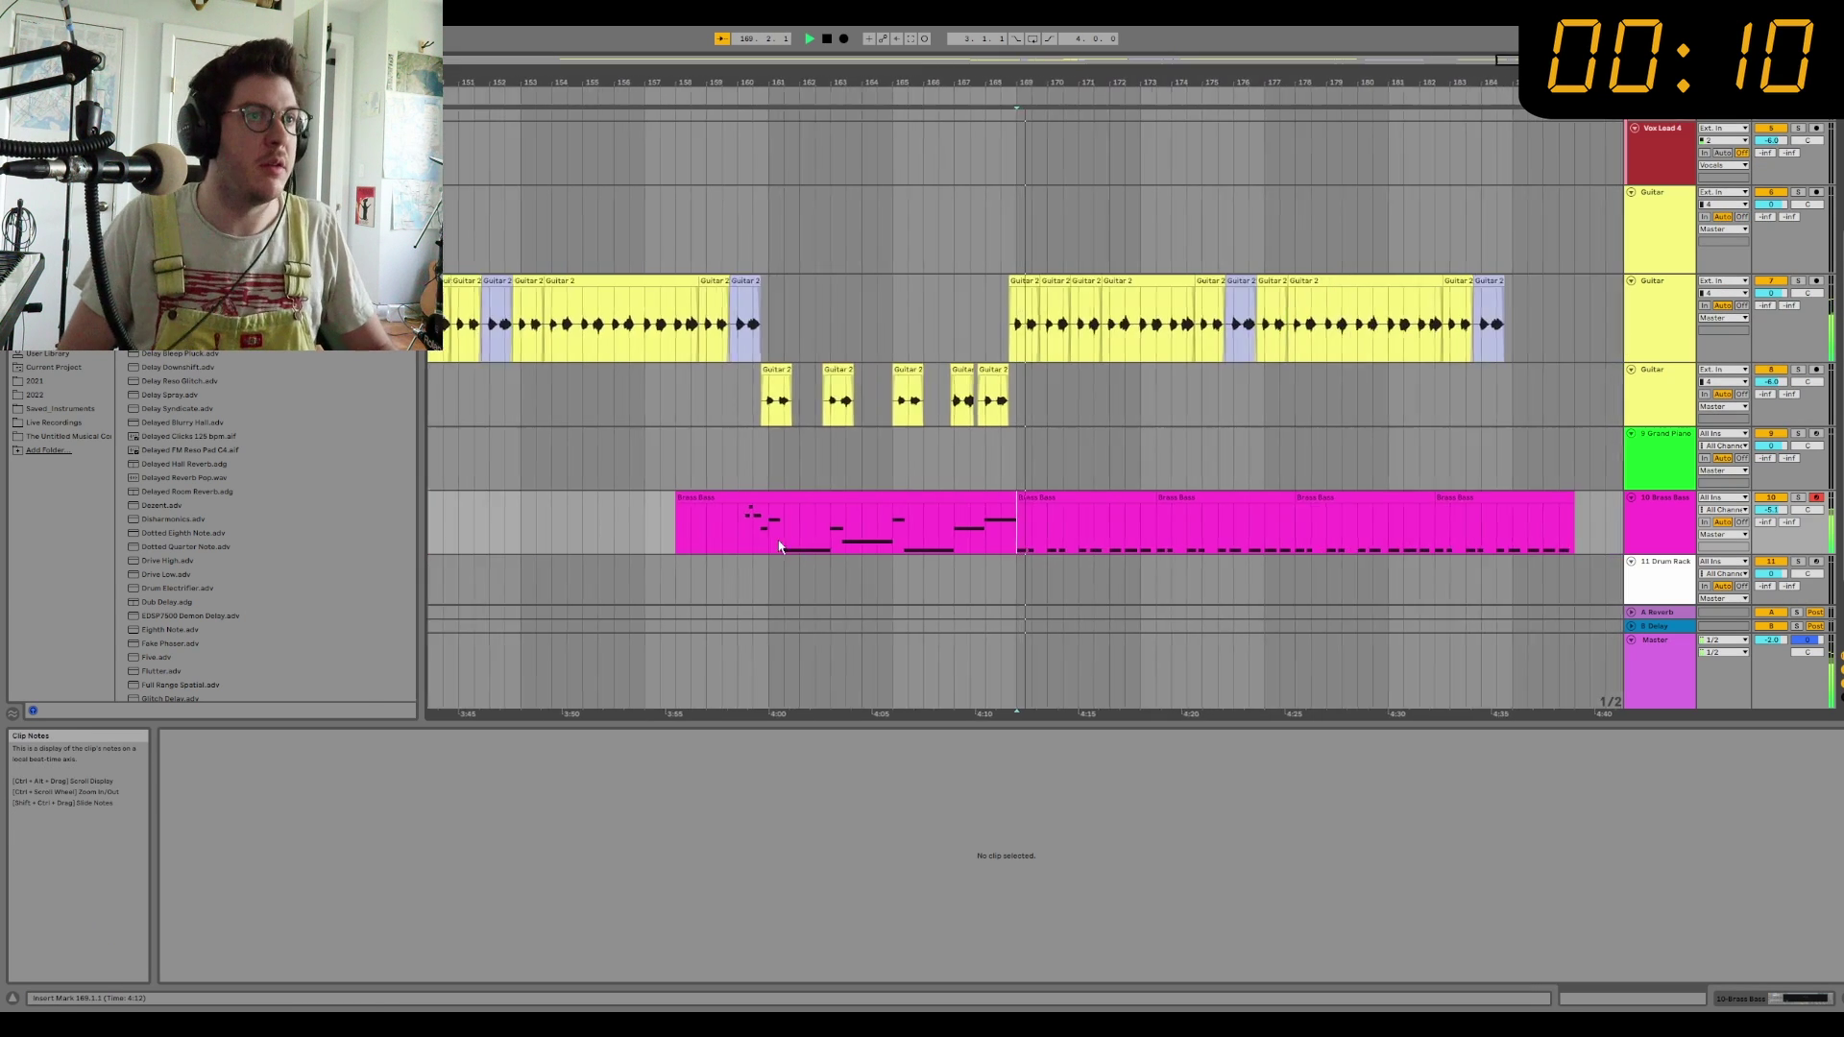
{"action": "scroll", "coordinate": [805, 529], "scroll_direction": "down", "scroll_amount": 5}
{"action": "scroll", "coordinate": [970, 411], "scroll_direction": "up", "scroll_amount": 3}
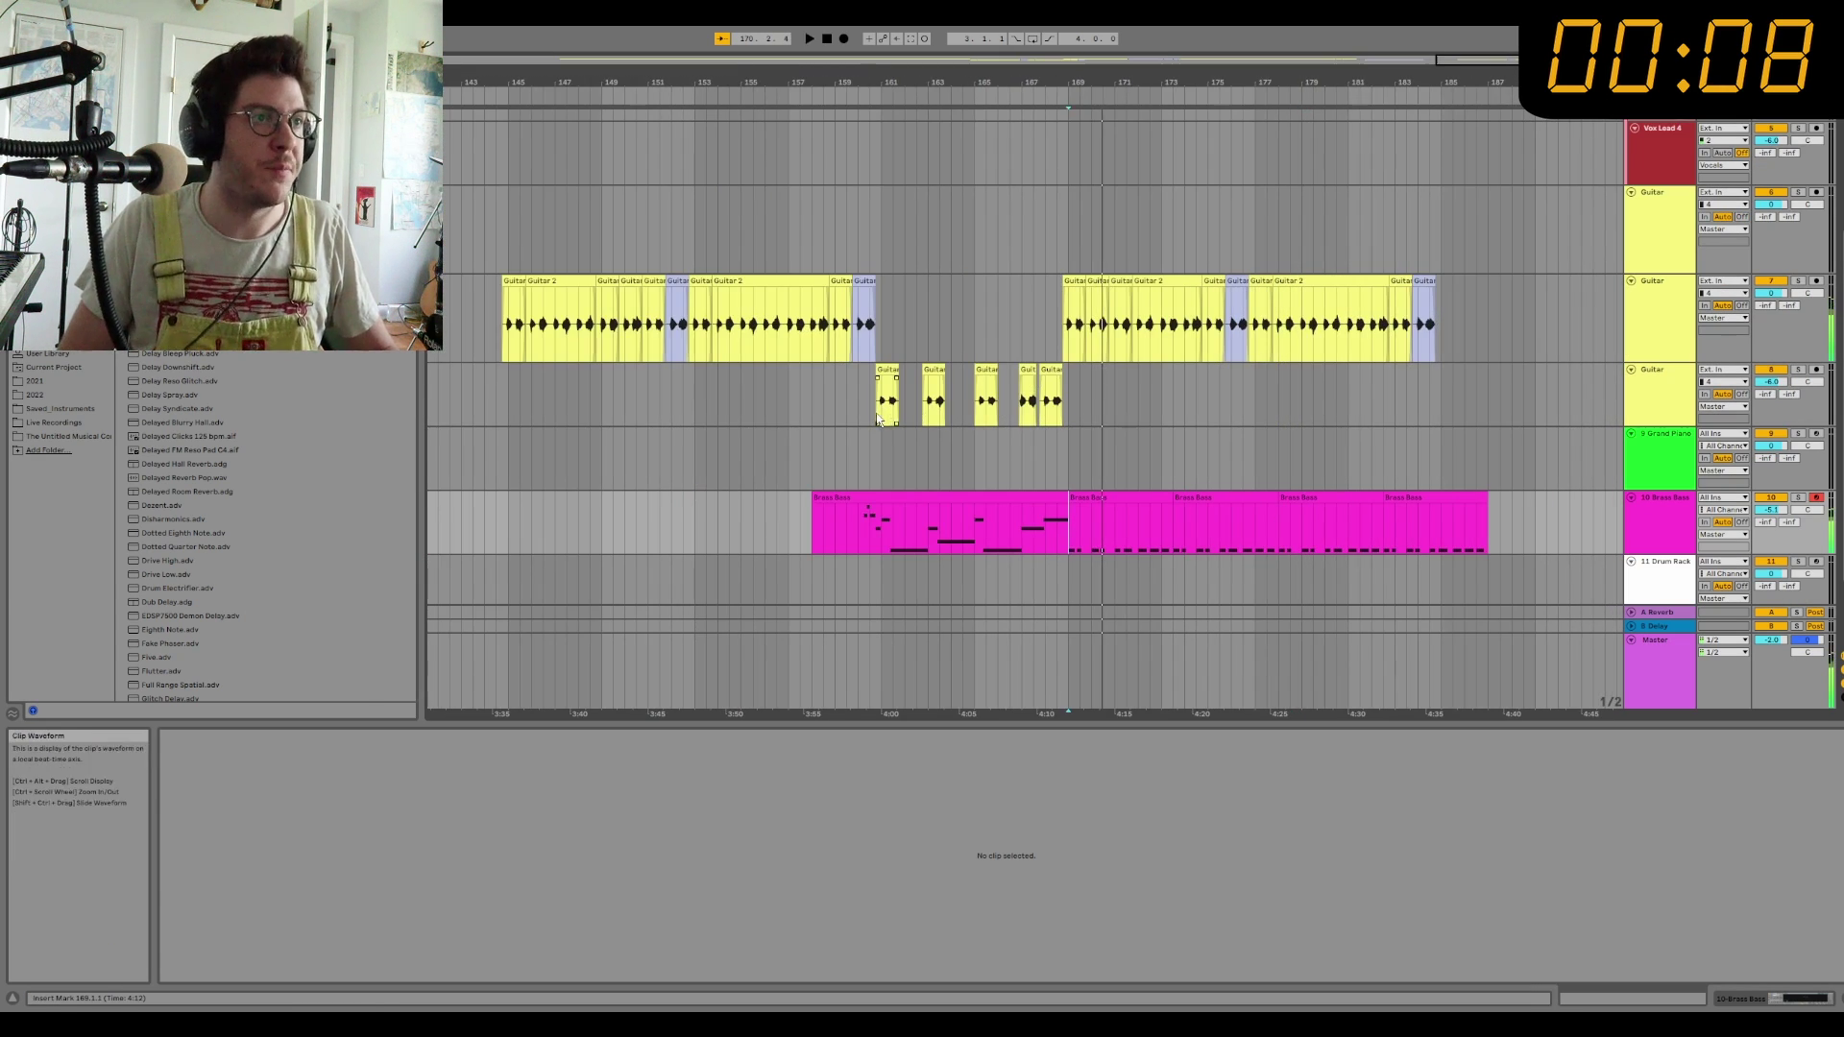
Step: Play back the transition into the third Guitar track's phrases at 160.4.1 and select the first clip there
{"action": "left_click", "coordinate": [877, 418]}
{"action": "scroll", "coordinate": [878, 417], "scroll_direction": "up", "scroll_amount": 3}
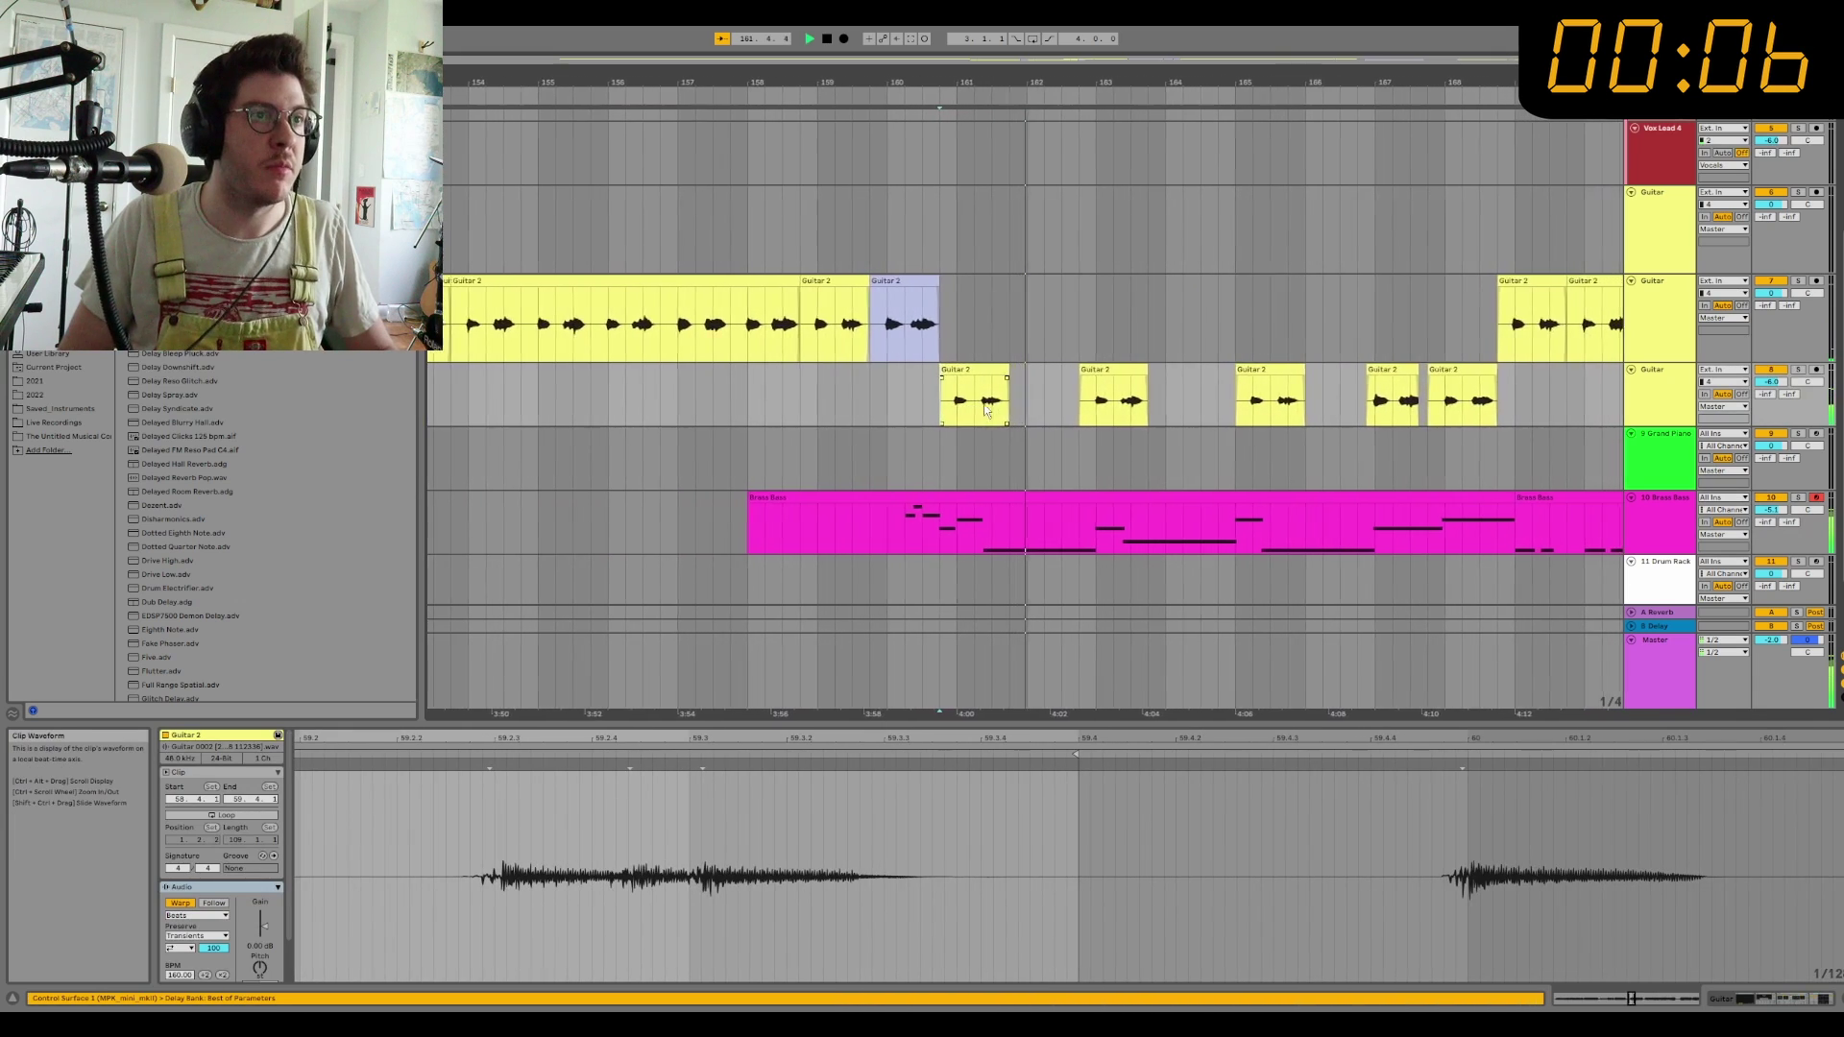
{"action": "left_click", "coordinate": [915, 389]}
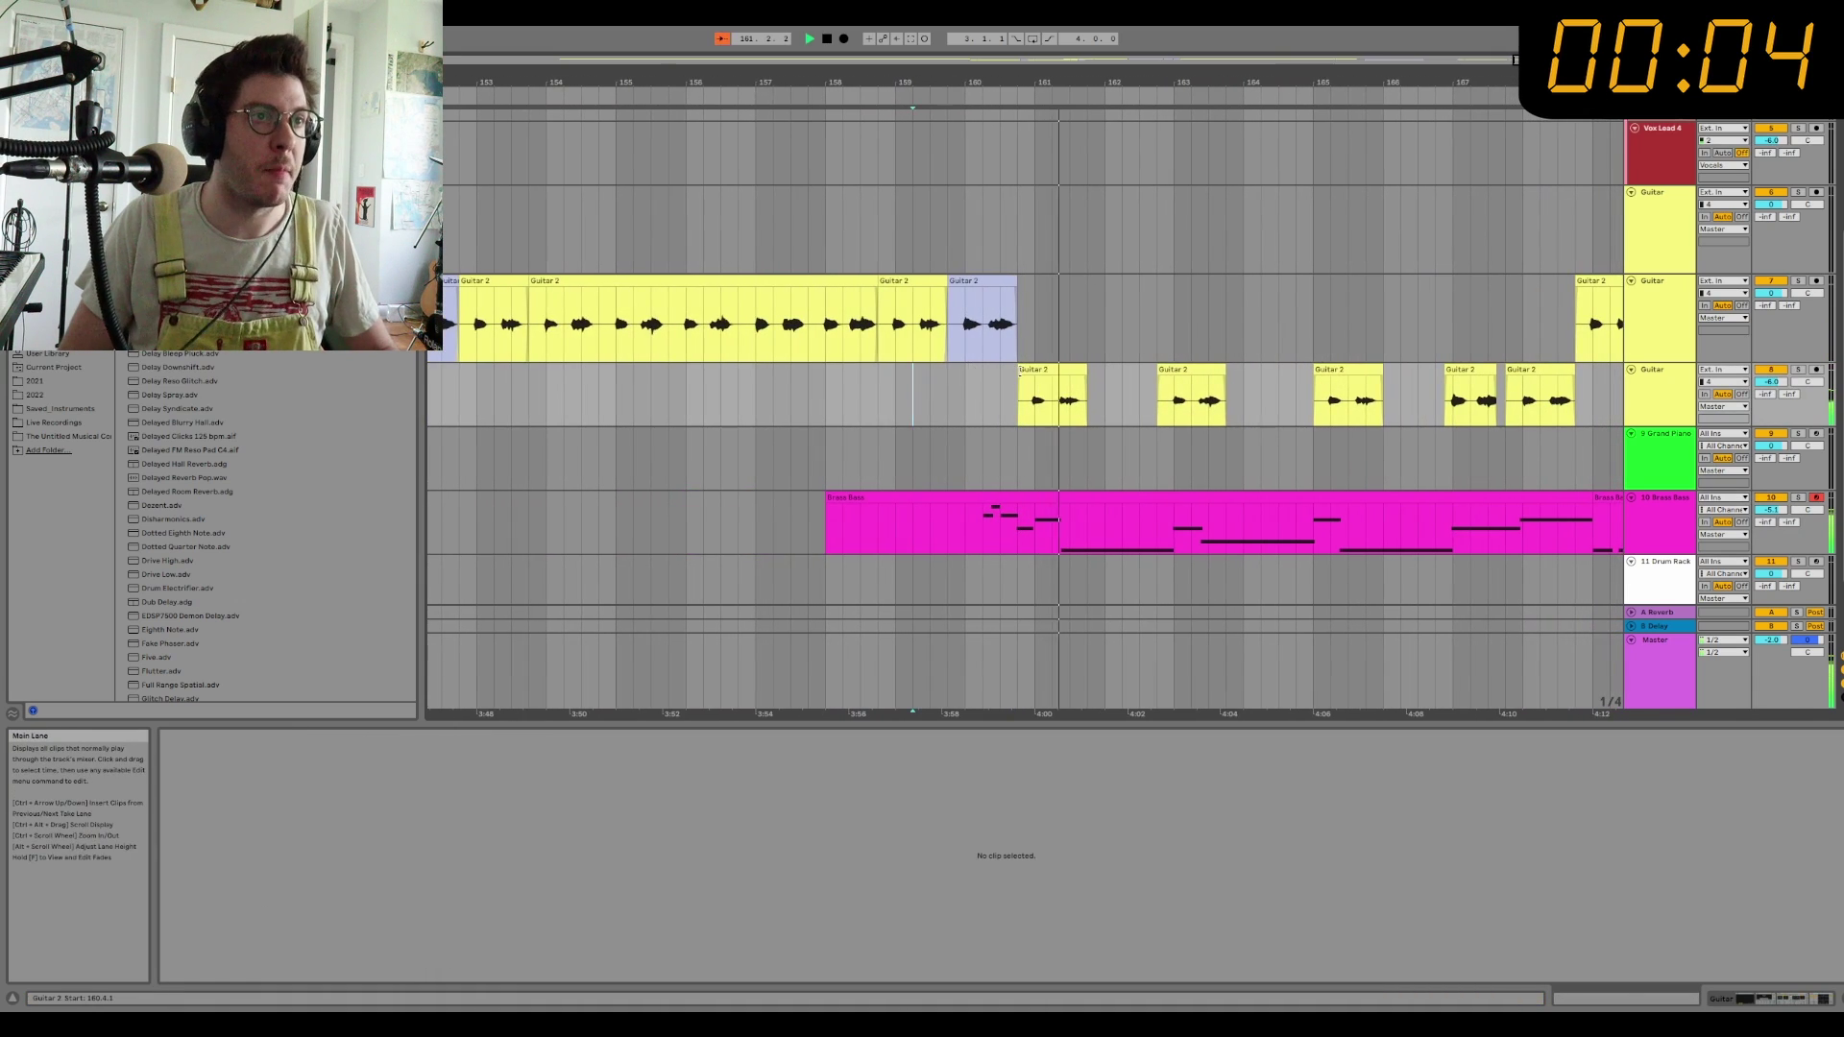
{"action": "key", "text": "space"}
{"action": "scroll", "coordinate": [918, 373], "scroll_direction": "down", "scroll_amount": 2}
{"action": "left_click", "coordinate": [1052, 370]}
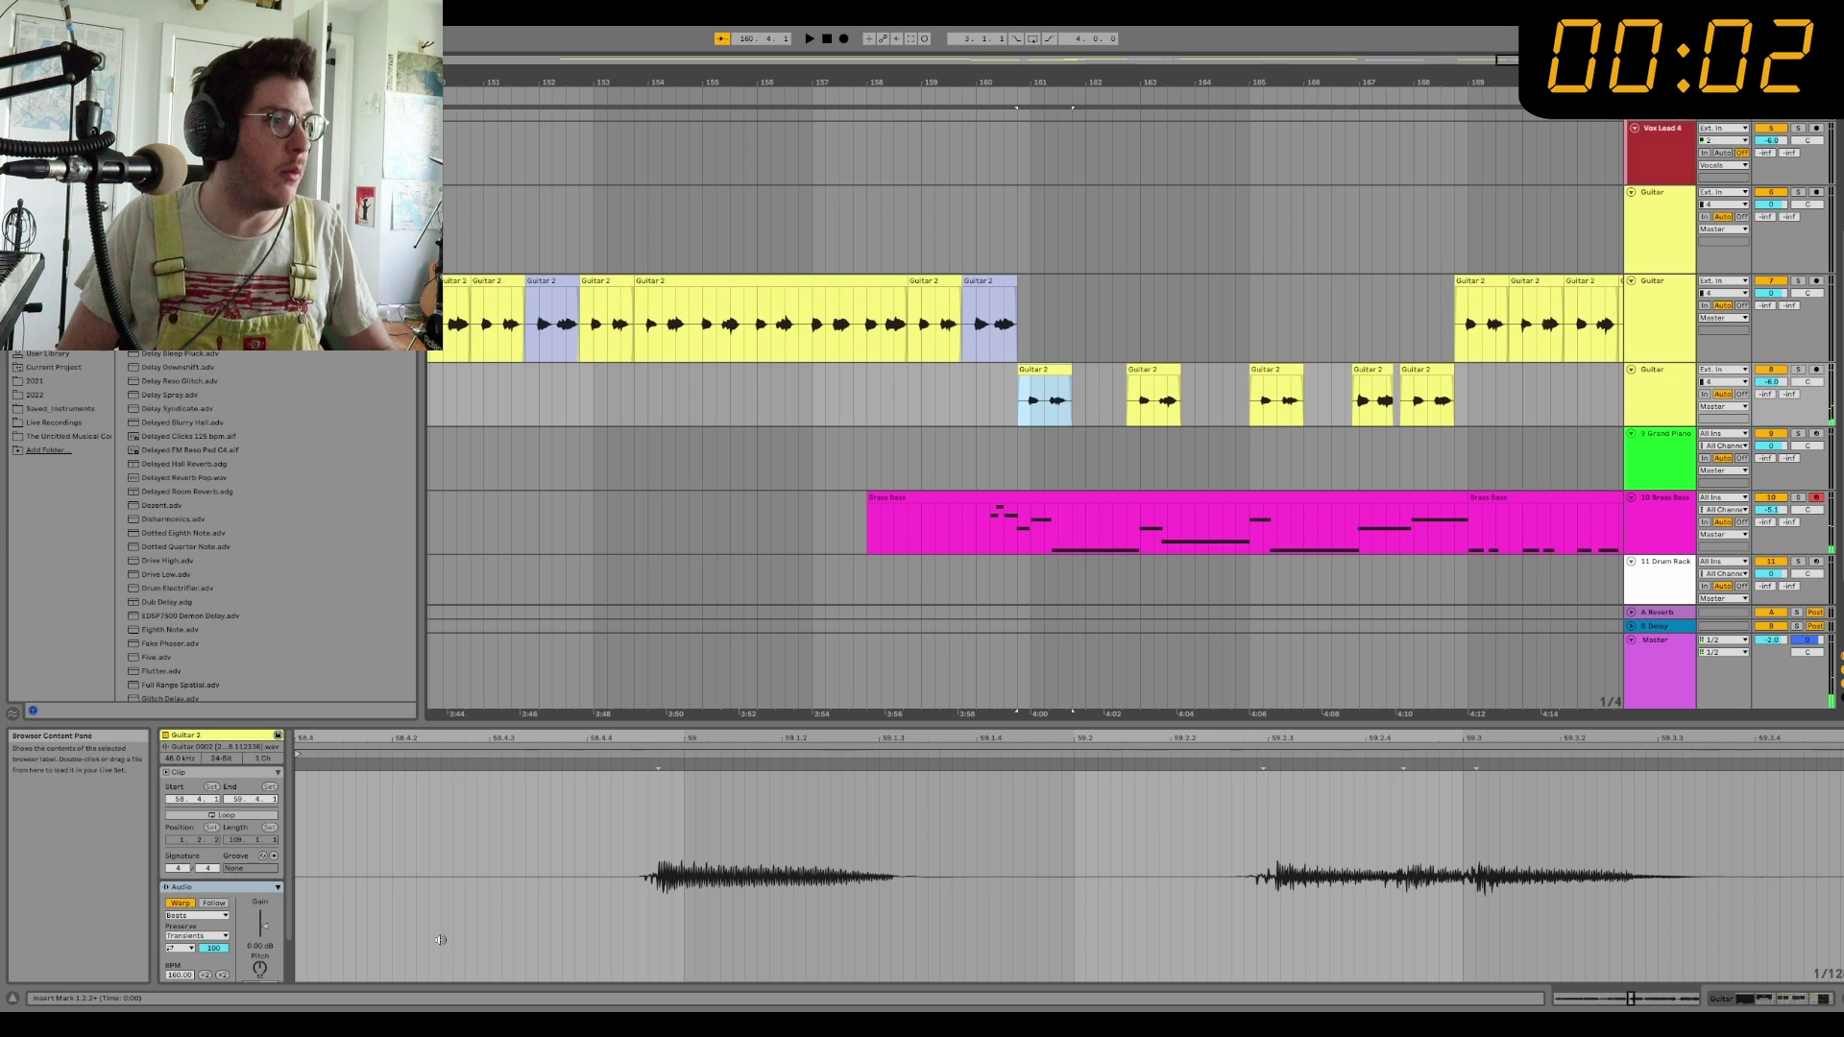
Step: Turn on Ping Pong and raise the Dry/Wet amount of the third Guitar track's Delay during playback
{"action": "left_click", "coordinate": [1651, 319]}
{"action": "left_click", "coordinate": [1662, 384]}
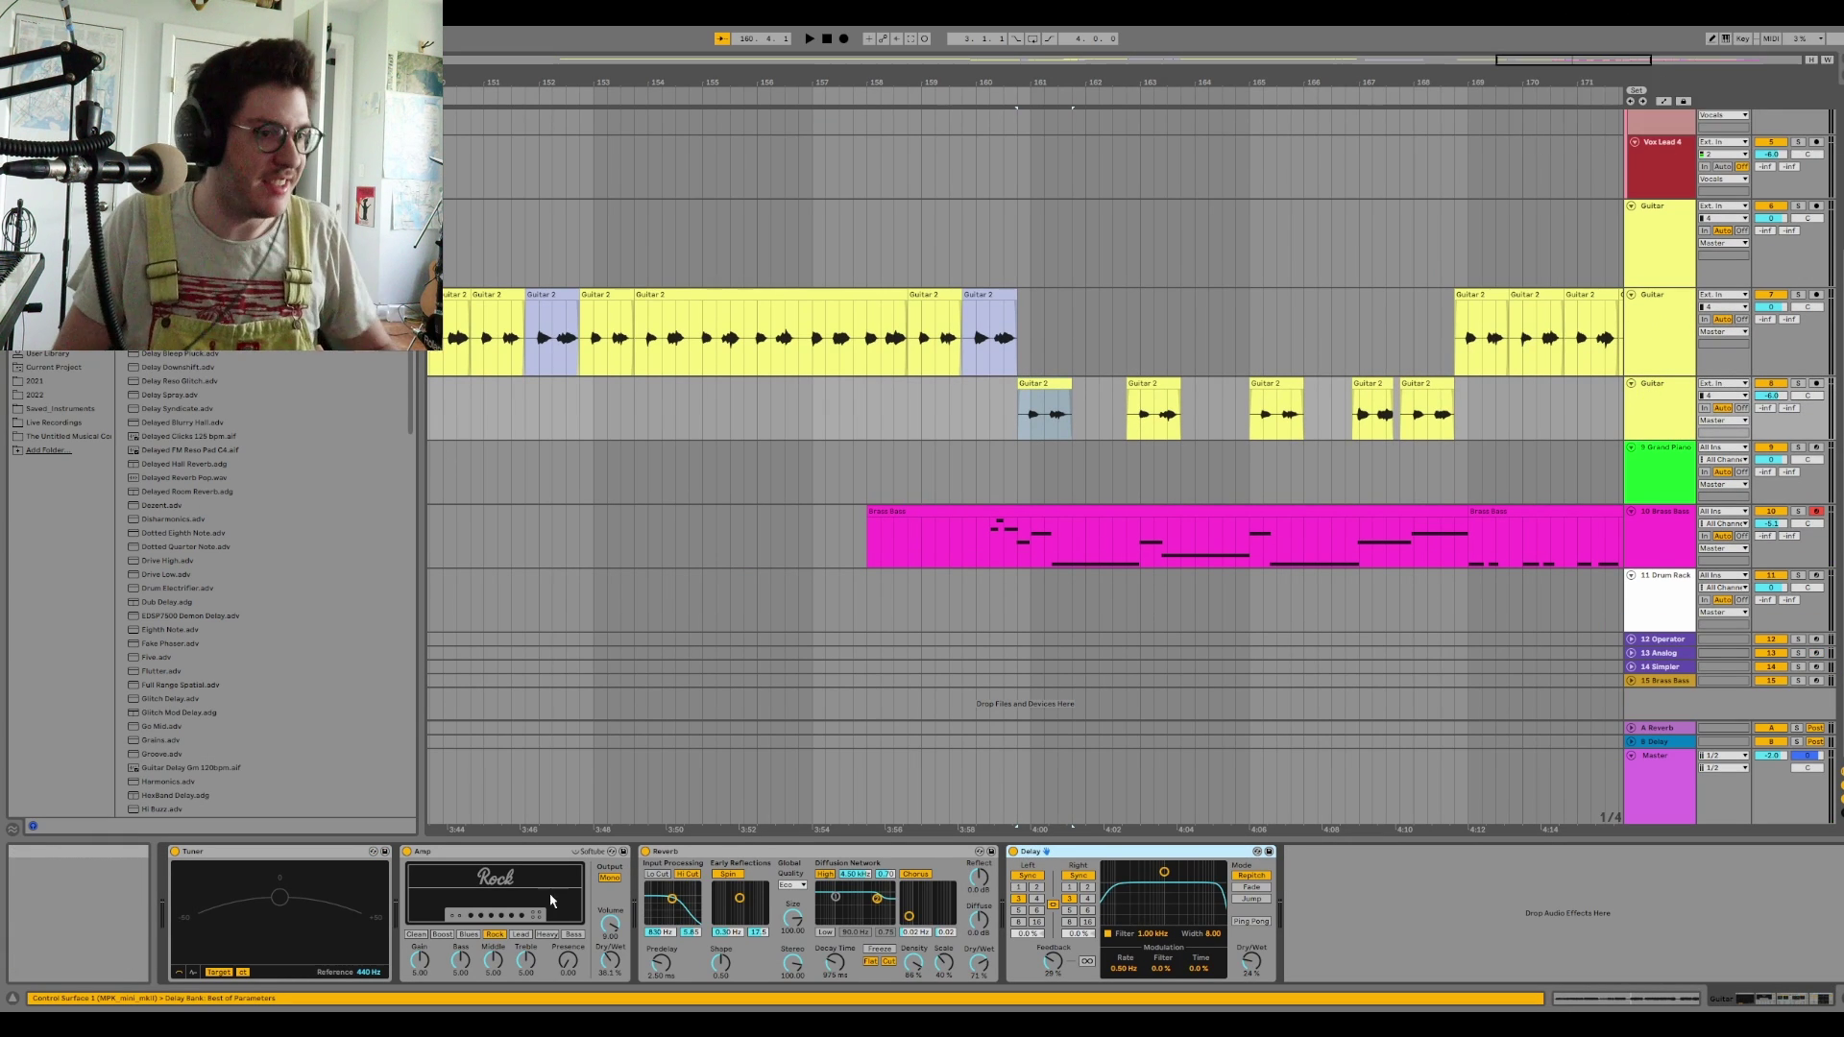
{"action": "left_click", "coordinate": [1013, 415]}
{"action": "key", "text": "space"}
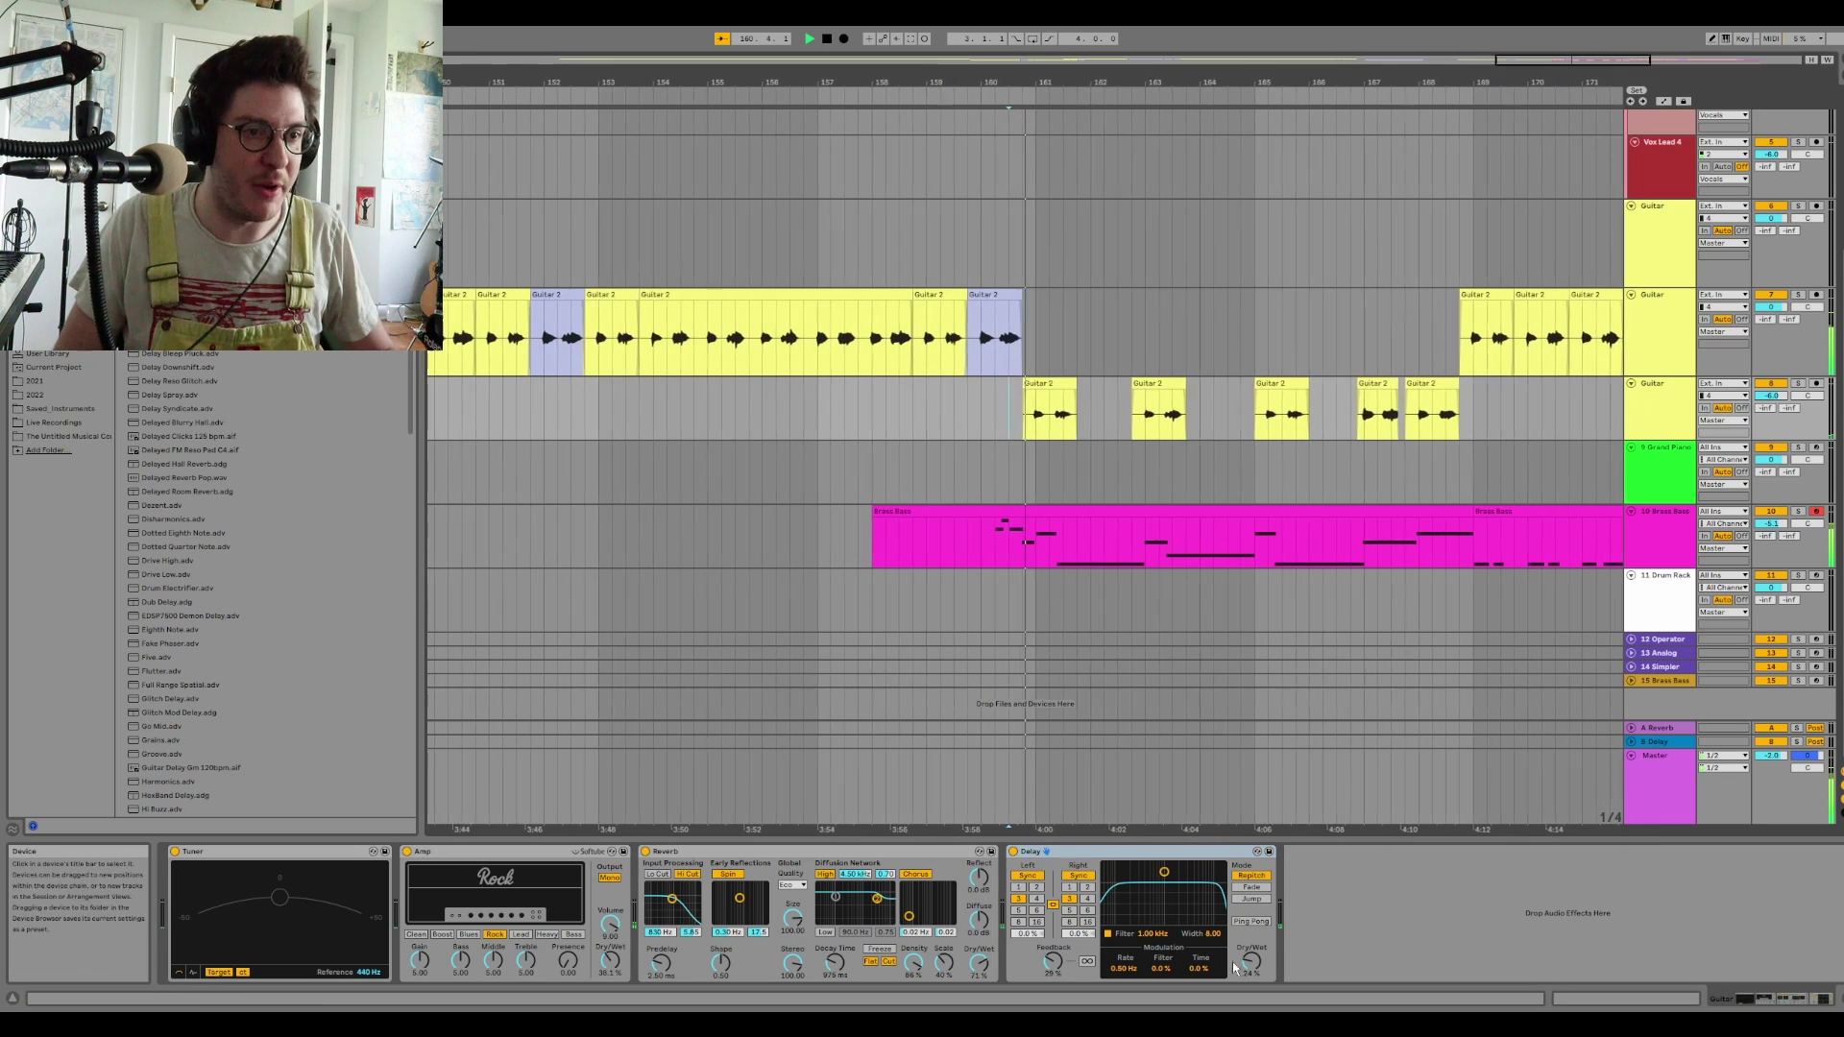
{"action": "left_click_drag", "start_coordinate": [1251, 962], "coordinate": [1251, 946]}
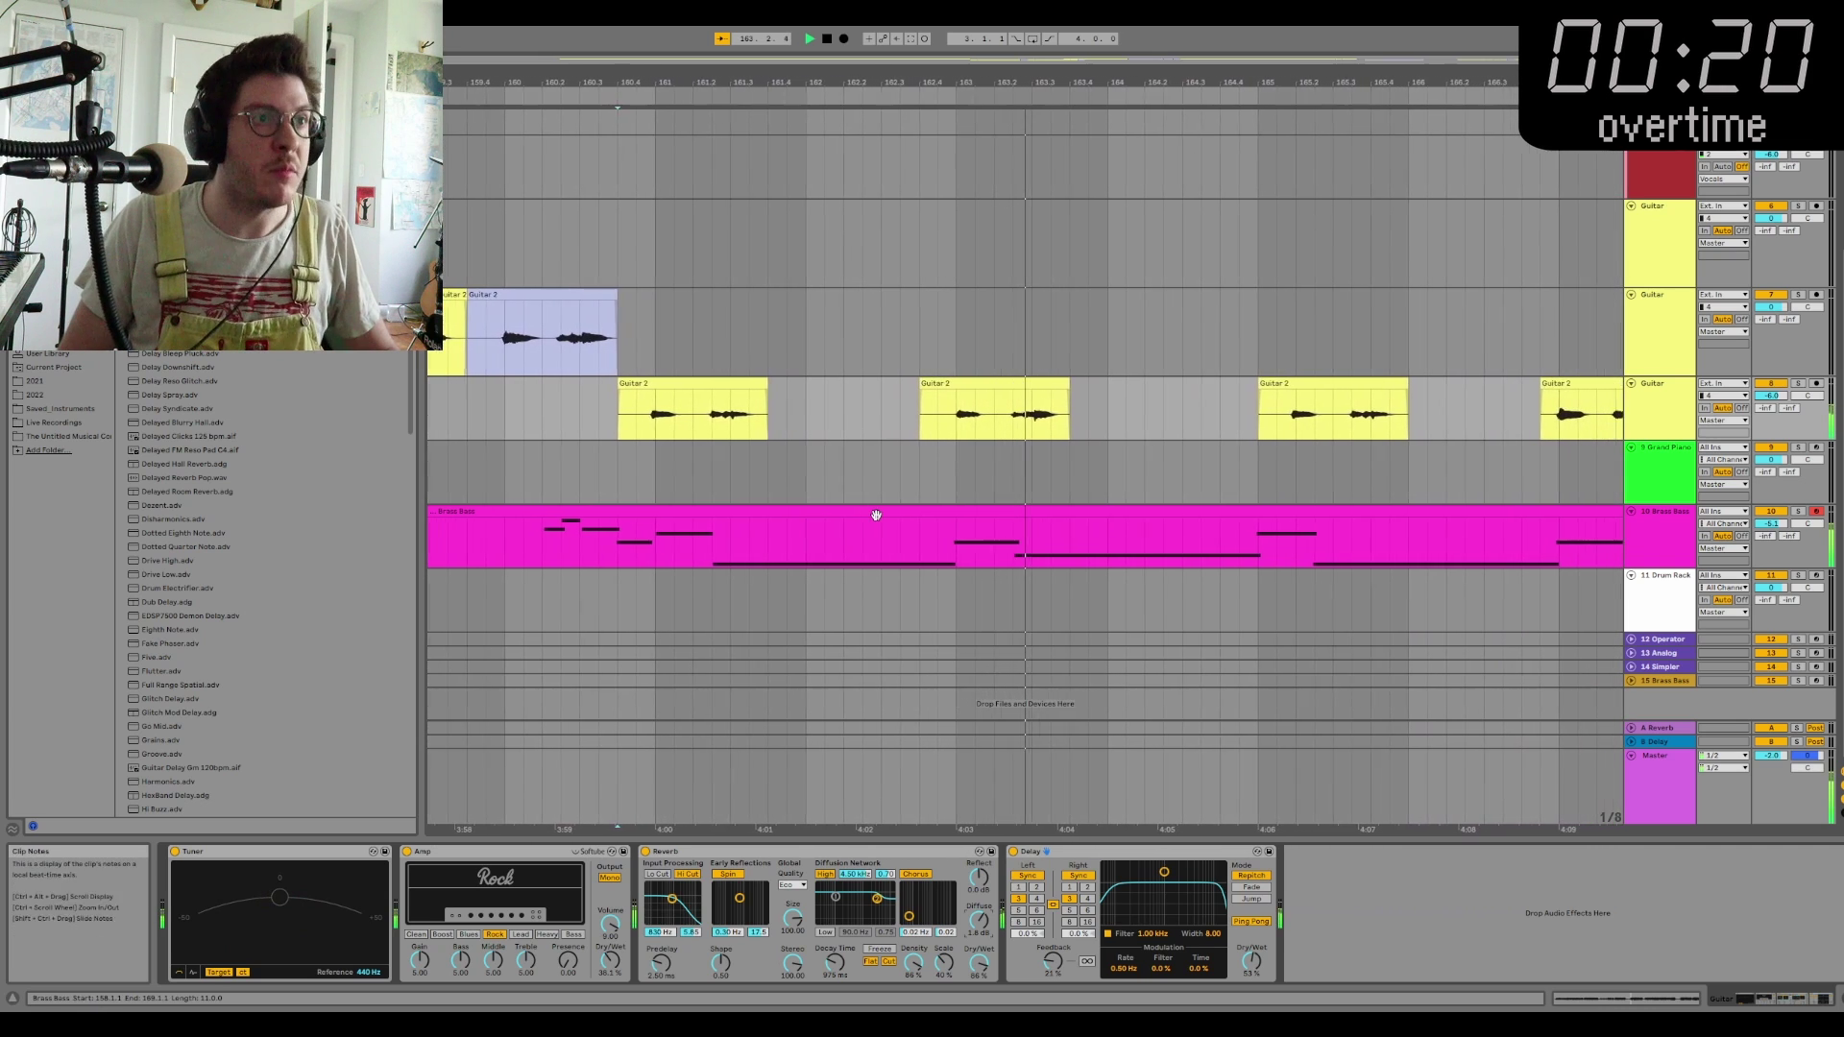
Step: Move the third Guitar track's clip at 165.1.1 earlier to 164.4.1 and play it back
{"action": "key", "text": "minus"}
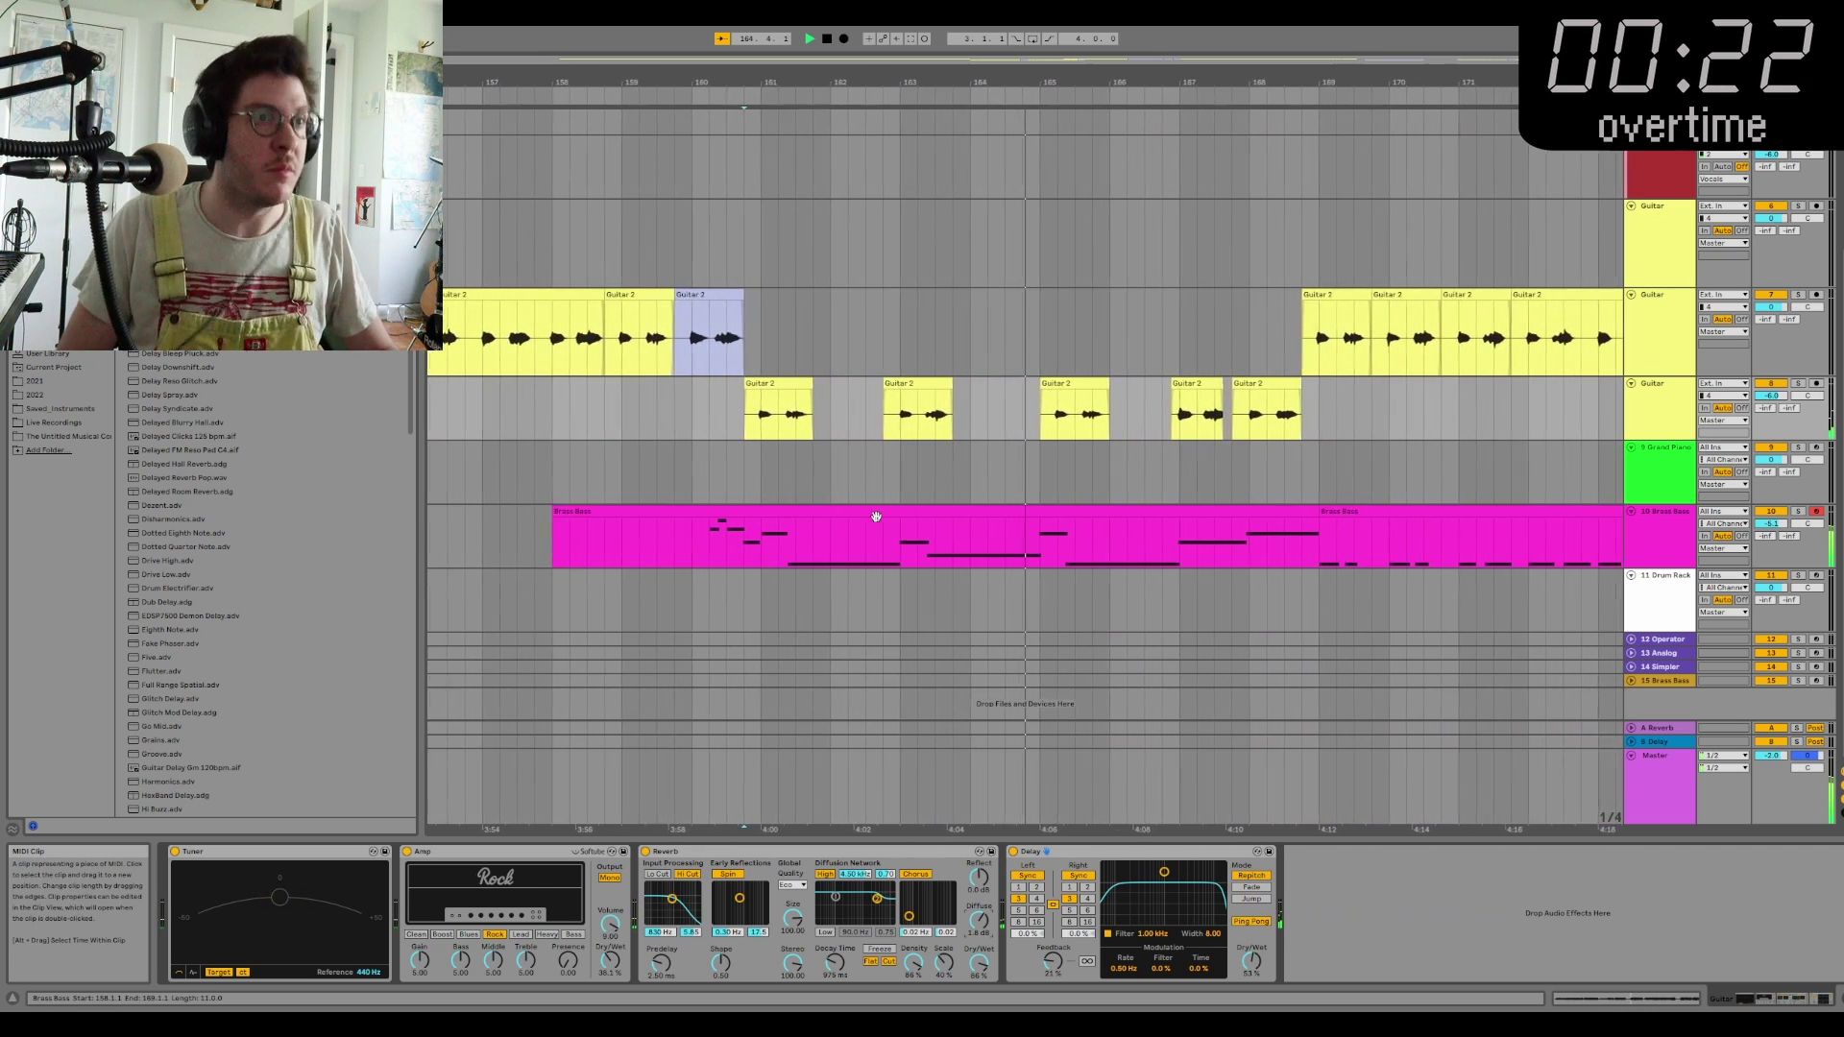
{"action": "key", "text": "space"}
{"action": "left_click", "coordinate": [1023, 391]}
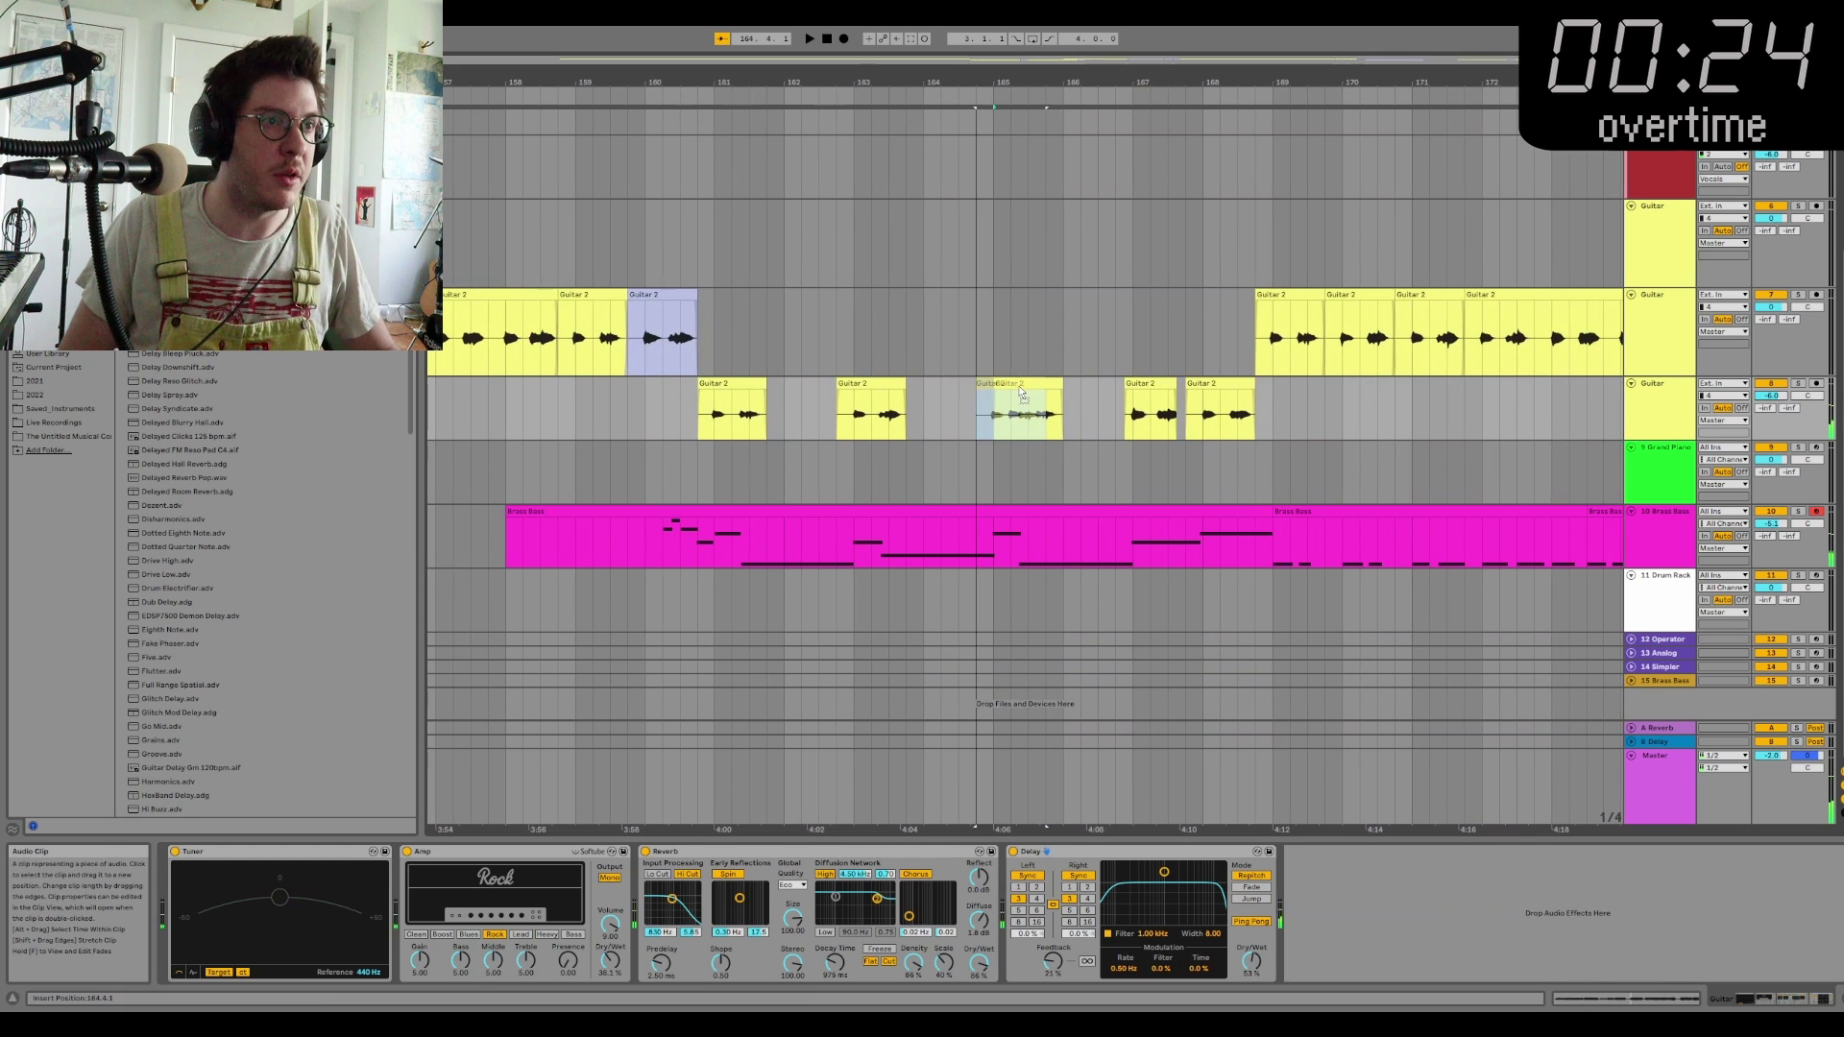
{"action": "key", "text": "space"}
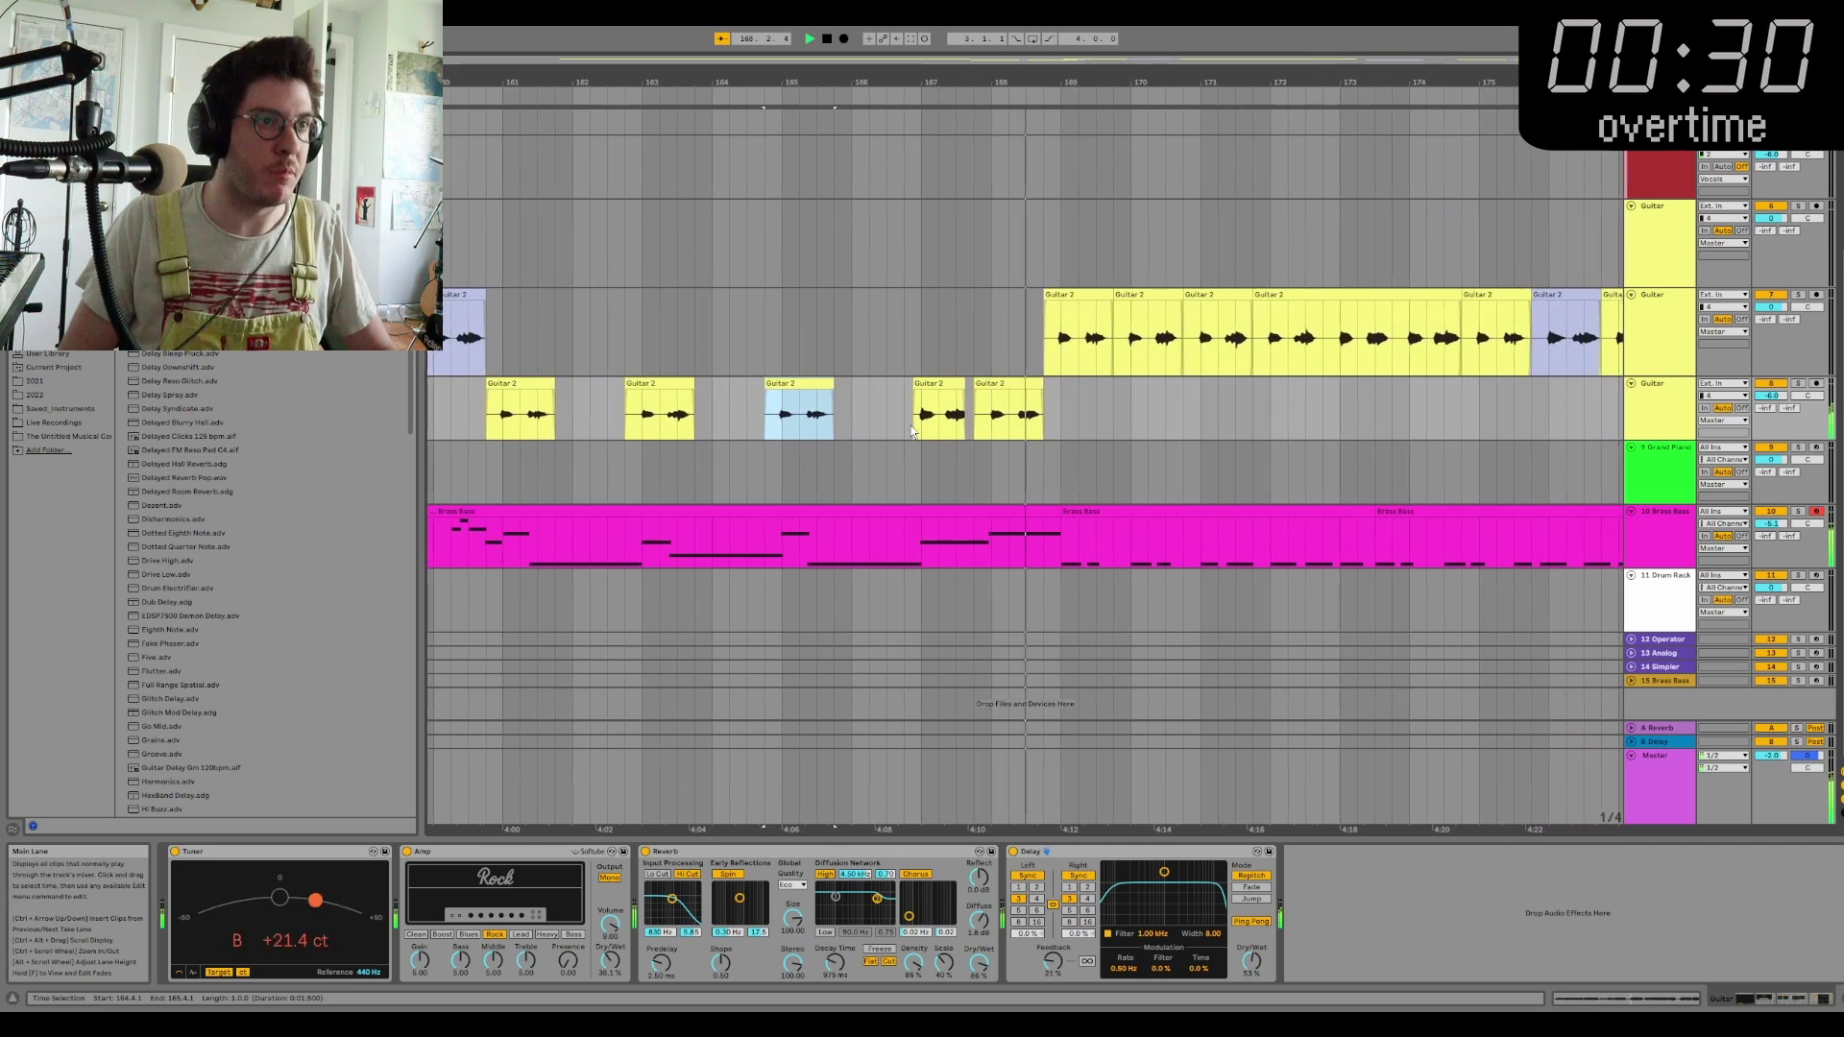
Step: Duplicate the third Guitar track together with its clips and effects
{"action": "scroll", "coordinate": [1248, 437], "scroll_direction": "down", "scroll_amount": 3}
{"action": "scroll", "coordinate": [1617, 449], "scroll_direction": "up", "scroll_amount": 6}
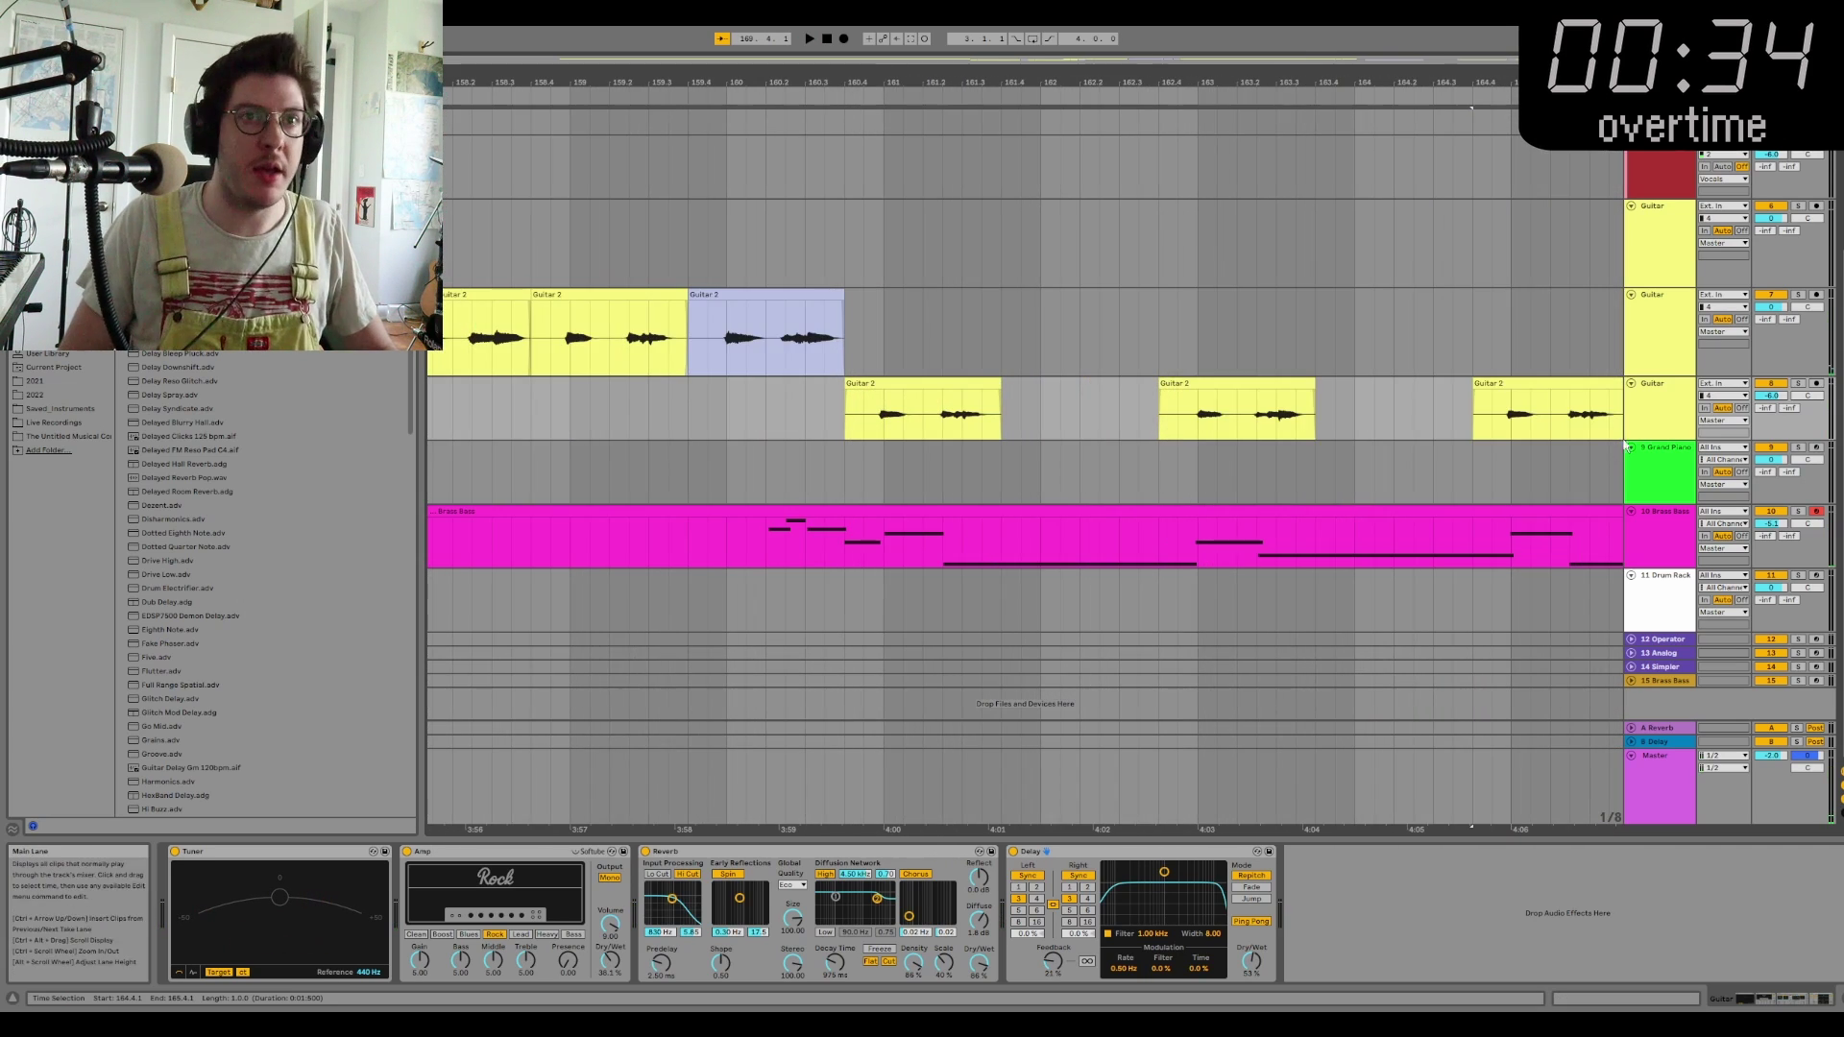
{"action": "key", "text": "ctrl+d"}
{"action": "scroll", "coordinate": [1167, 457], "scroll_direction": "down", "scroll_amount": 2}
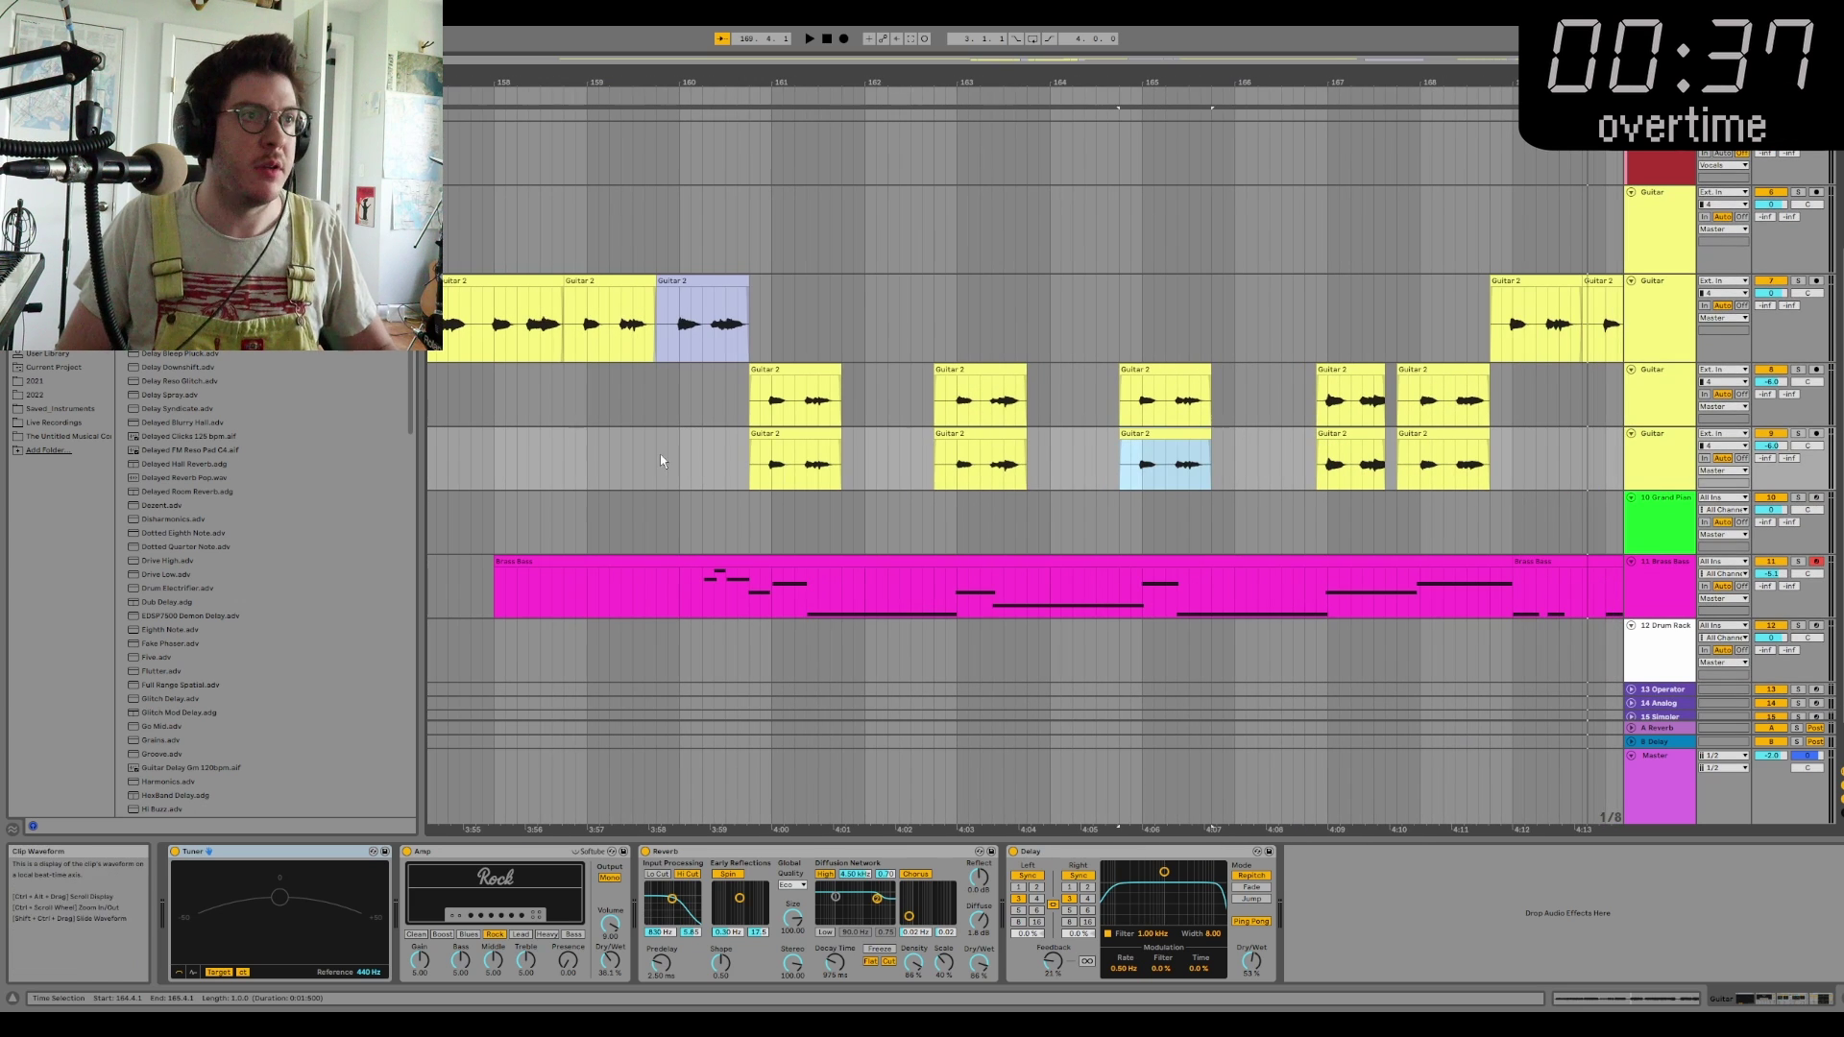
Step: Move the duplicated Guitar track's clips one bar later so that they alternate with the phrases of the third Guitar track
{"action": "left_click_drag", "start_coordinate": [726, 466], "coordinate": [1515, 468]}
{"action": "key", "text": "Right"}
{"action": "key", "text": "Right"}
{"action": "key", "text": "Right"}
{"action": "key", "text": "Right"}
{"action": "key", "text": "Right"}
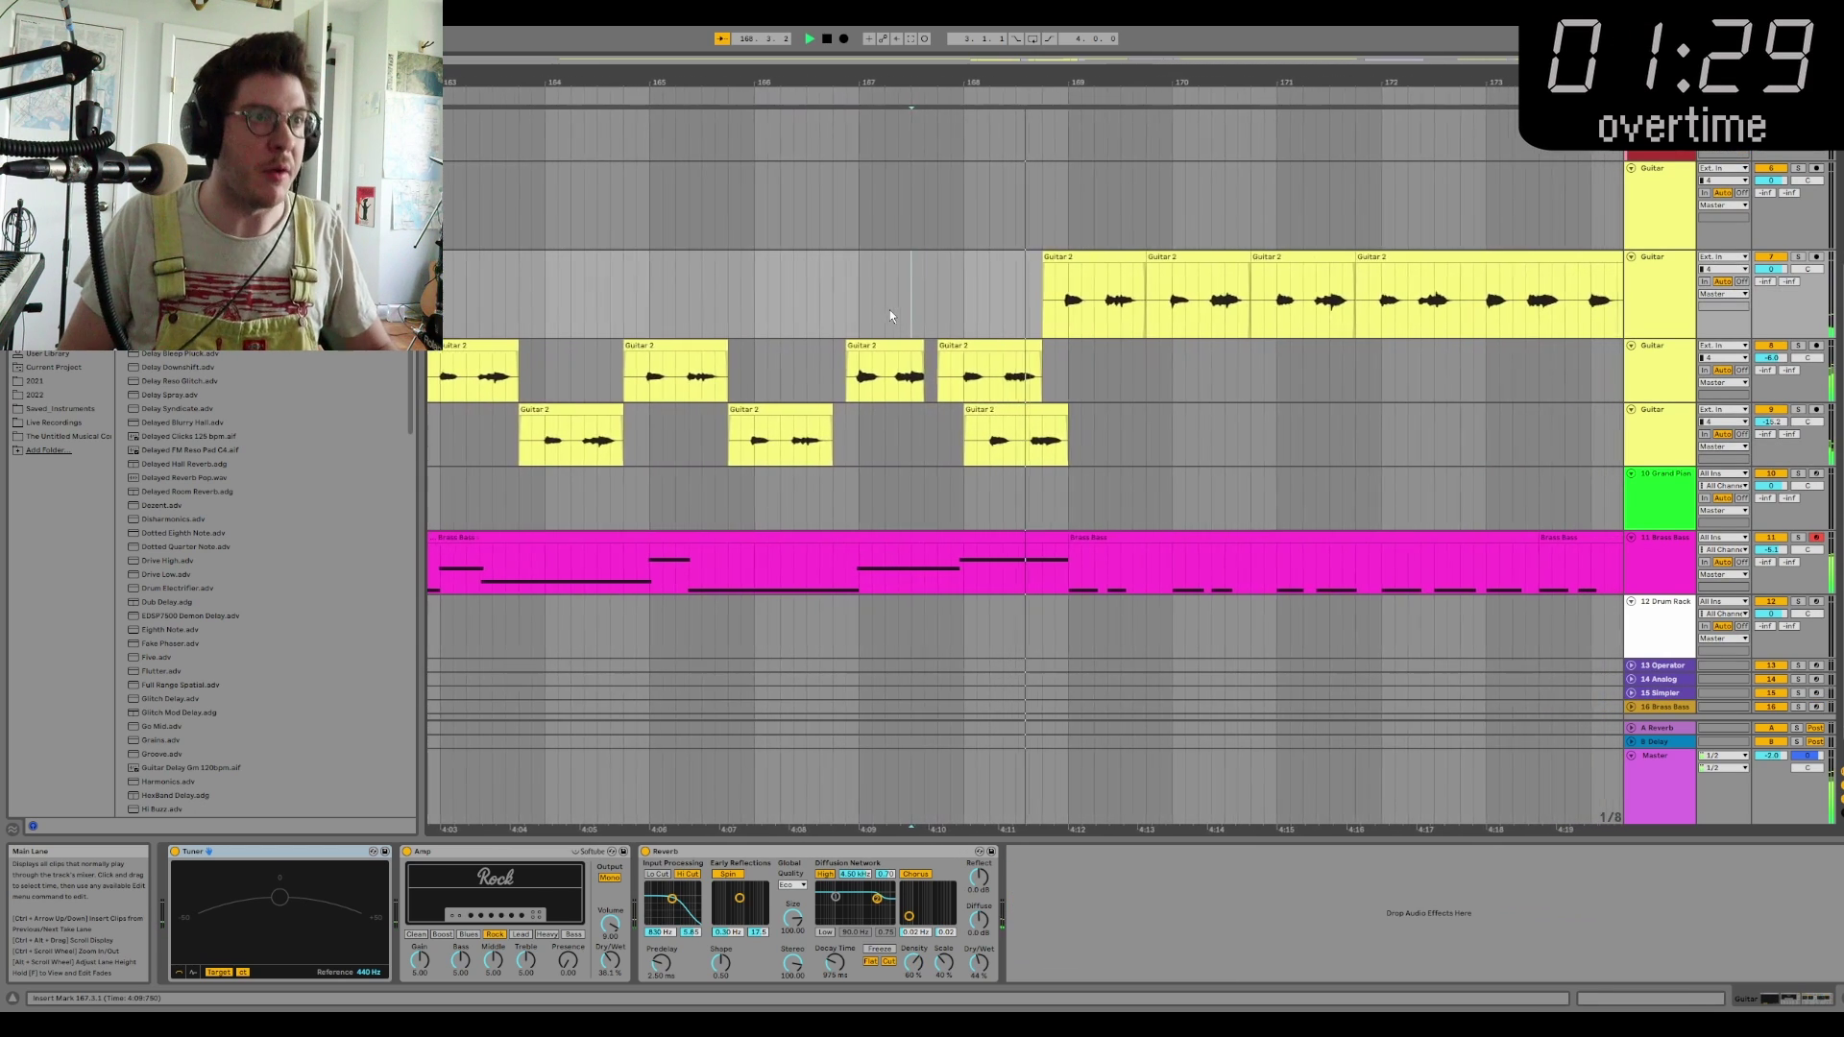
Step: Play back the alternating guitar phrases and the transition into the Brass Bass riff at bar 169
{"action": "scroll", "coordinate": [890, 315], "scroll_direction": "down", "scroll_amount": 5}
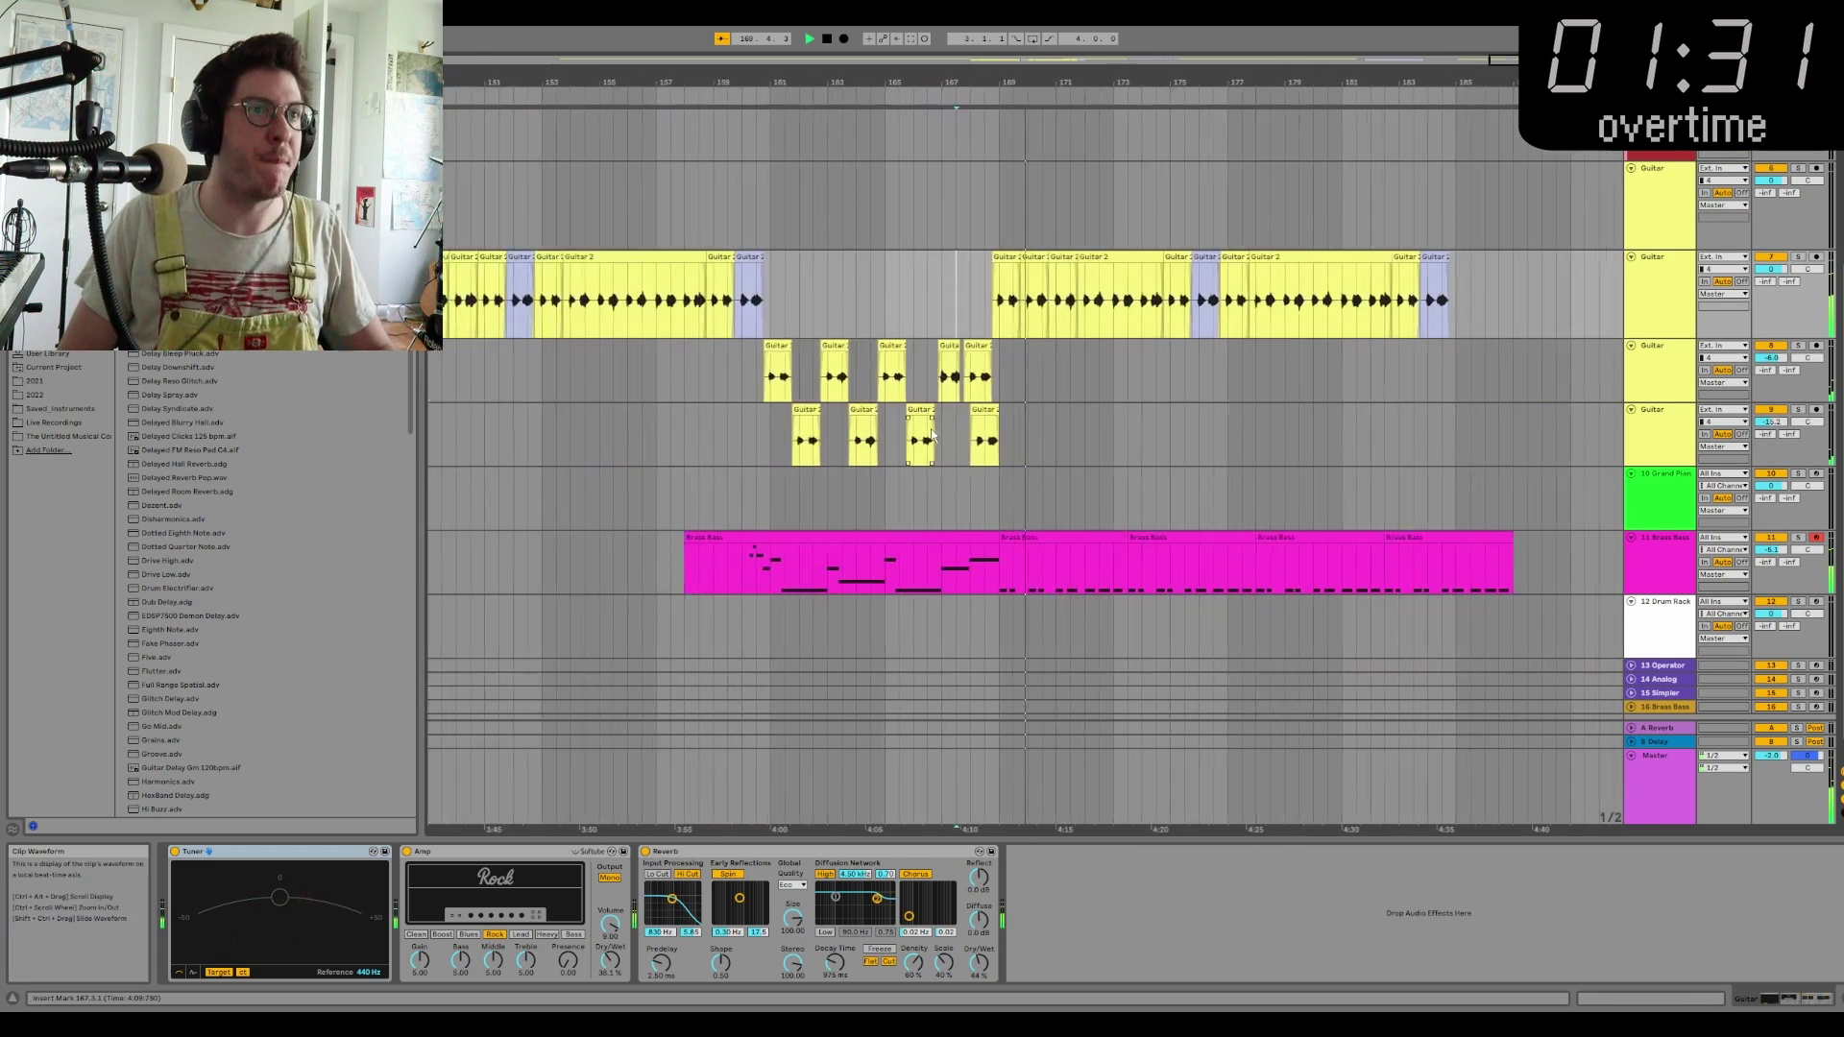
{"action": "scroll", "coordinate": [1469, 458], "scroll_direction": "up", "scroll_amount": 6}
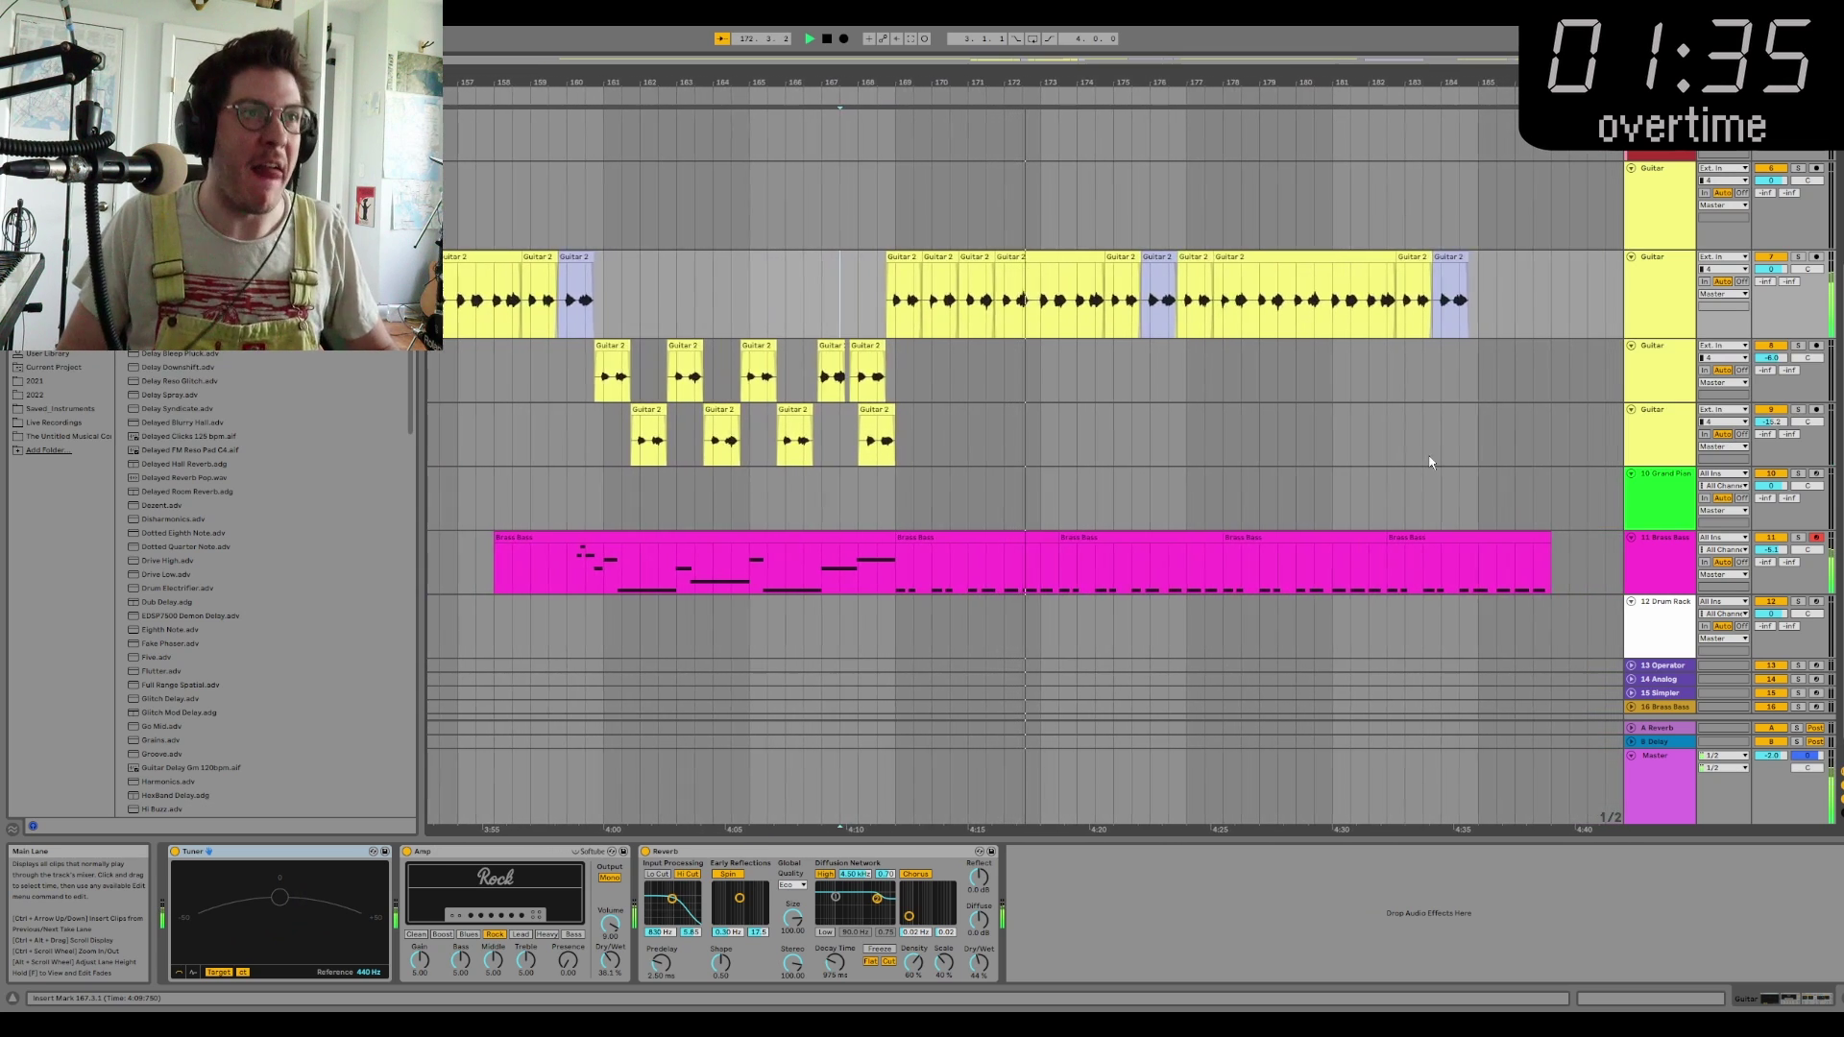
{"action": "left_click", "coordinate": [833, 588]}
{"action": "scroll", "coordinate": [1050, 615], "scroll_direction": "up", "scroll_amount": 4}
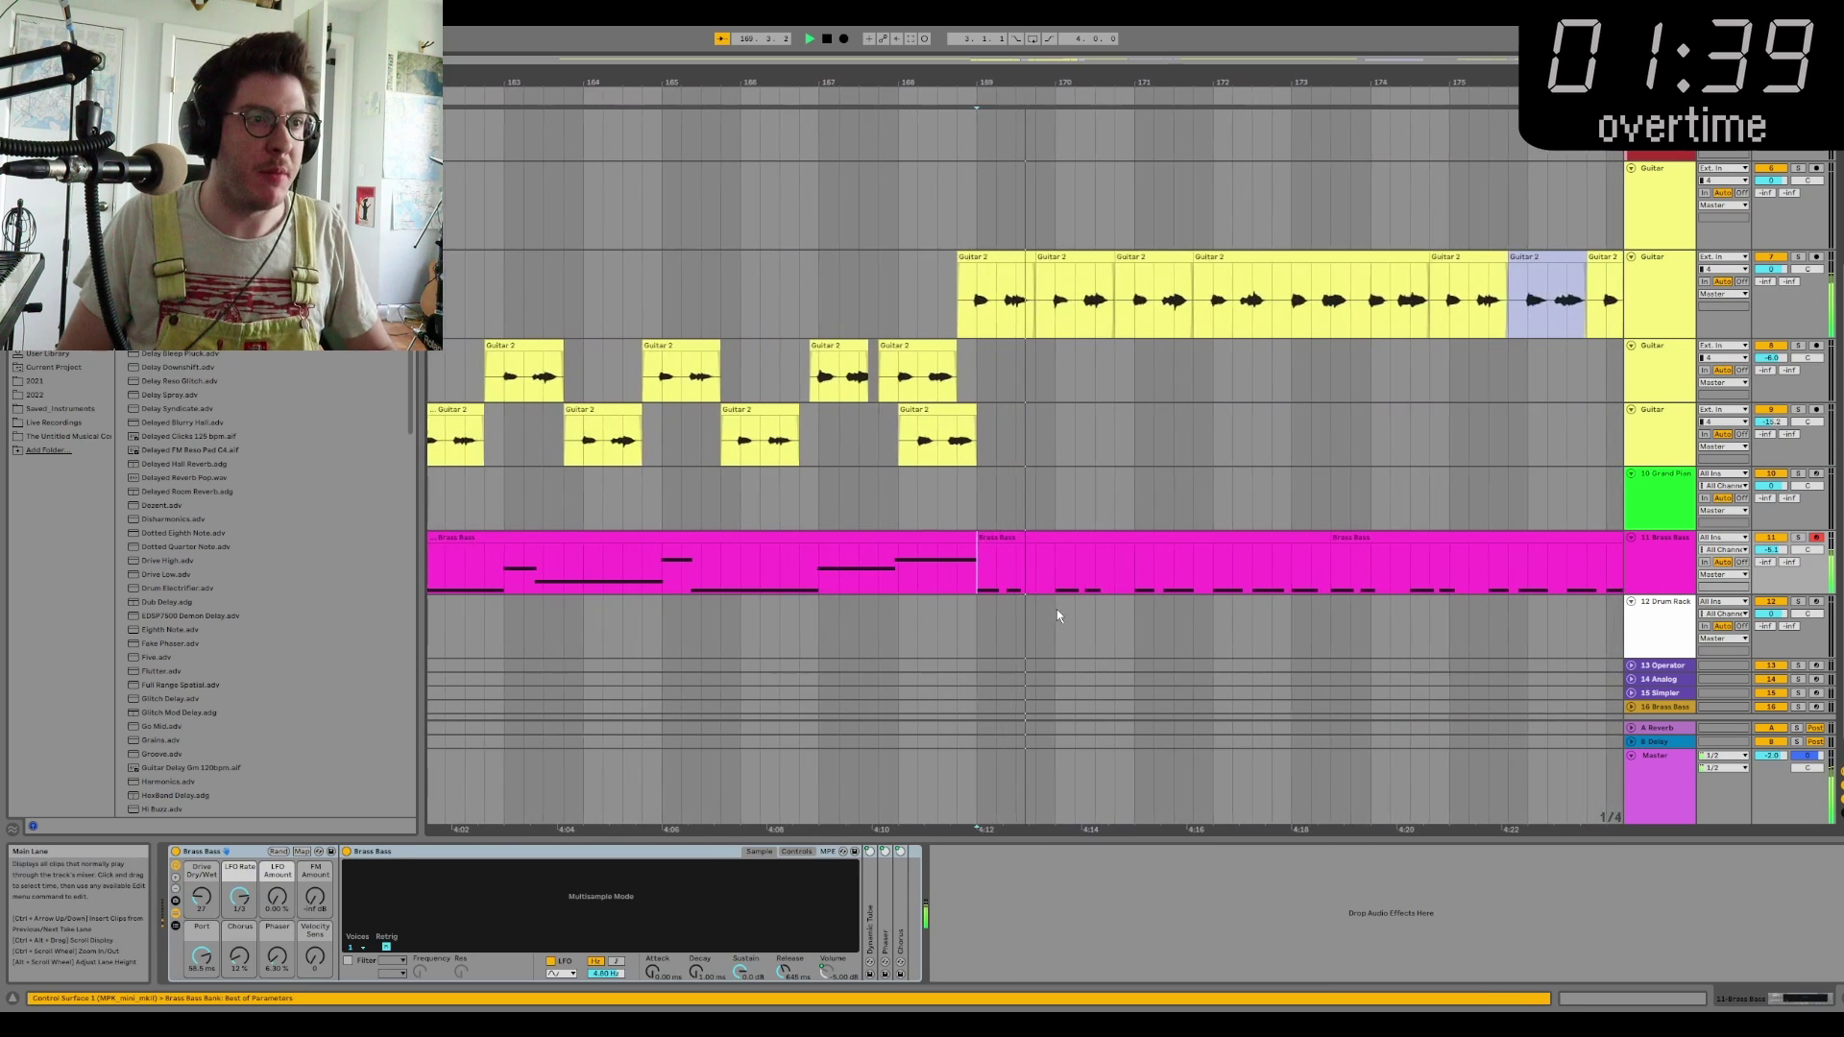
{"action": "key", "text": "space"}
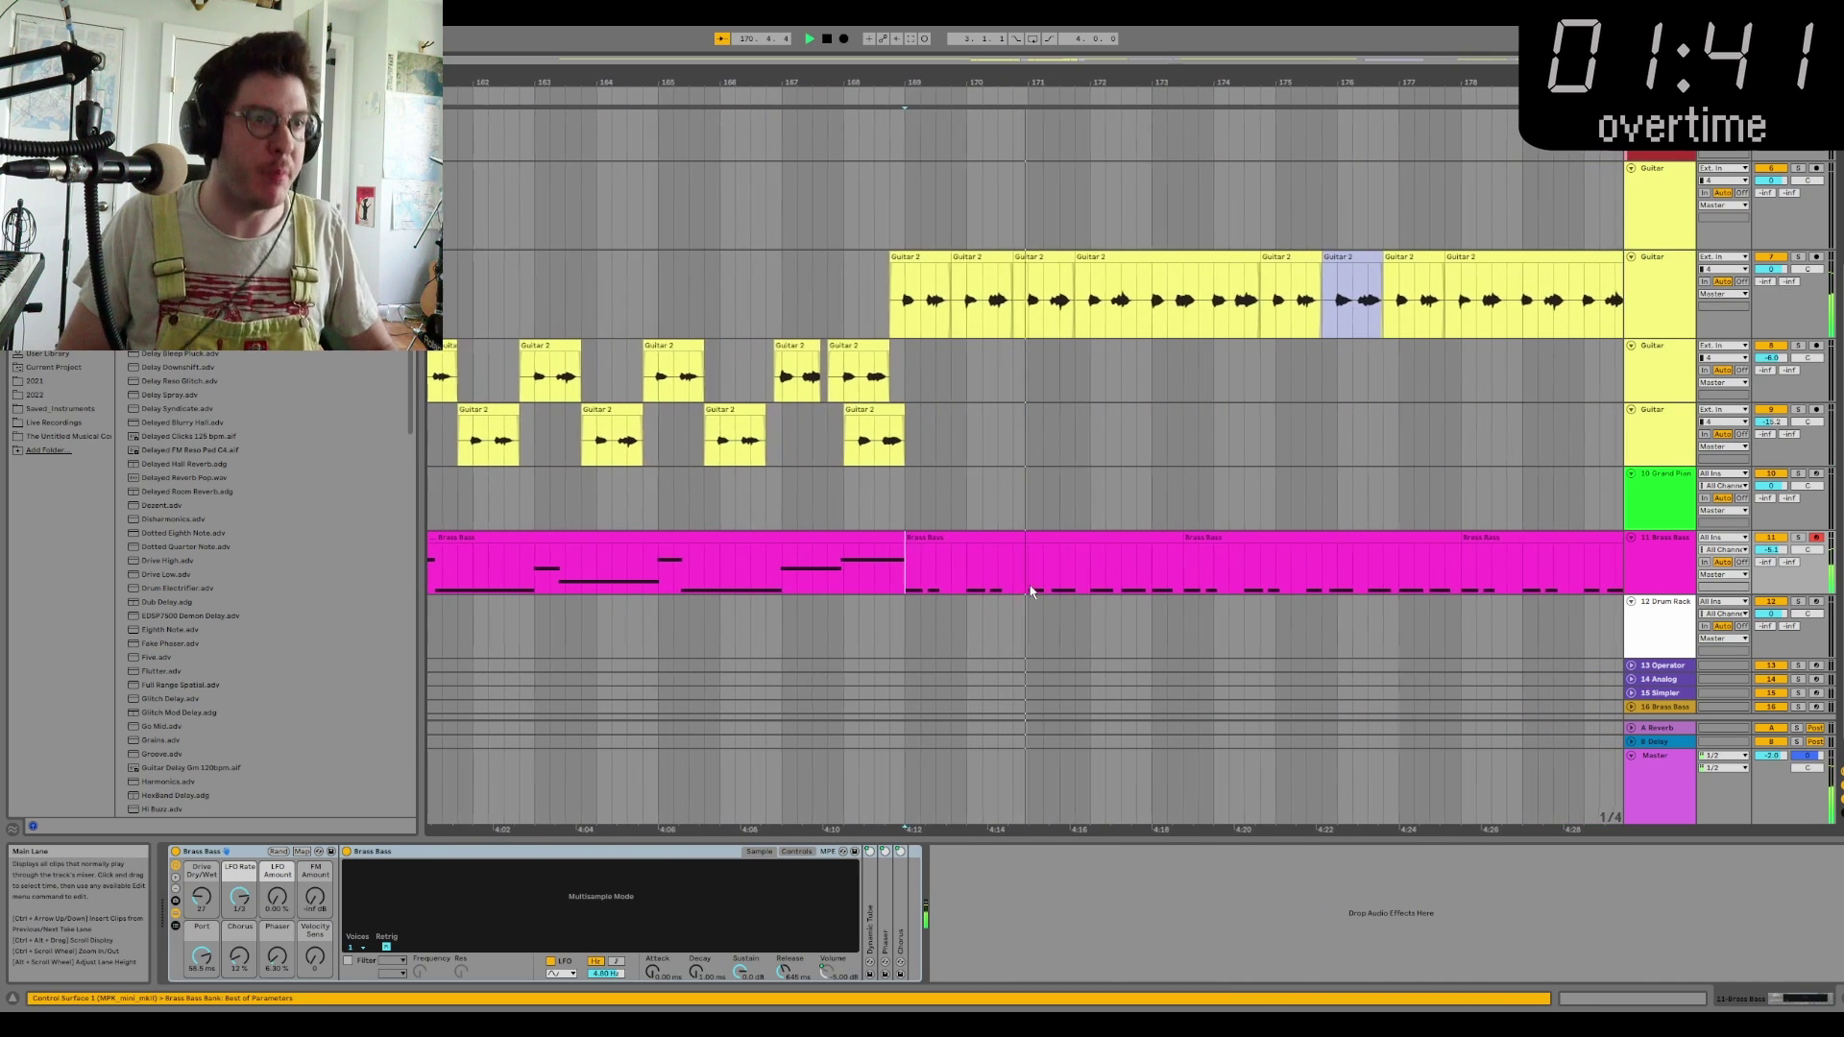
Step: Delete the Brass Bass clips after the first one at bar 169, duplicate that two-bar clip twice, and play it back
{"action": "left_click", "coordinate": [1050, 540]}
{"action": "left_click", "coordinate": [1218, 536]}
{"action": "key", "text": "Delete"}
{"action": "key", "text": "Delete"}
{"action": "left_click", "coordinate": [934, 561]}
{"action": "key", "text": "ctrl+d"}
{"action": "key", "text": "ctrl+d"}
{"action": "left_click", "coordinate": [913, 573]}
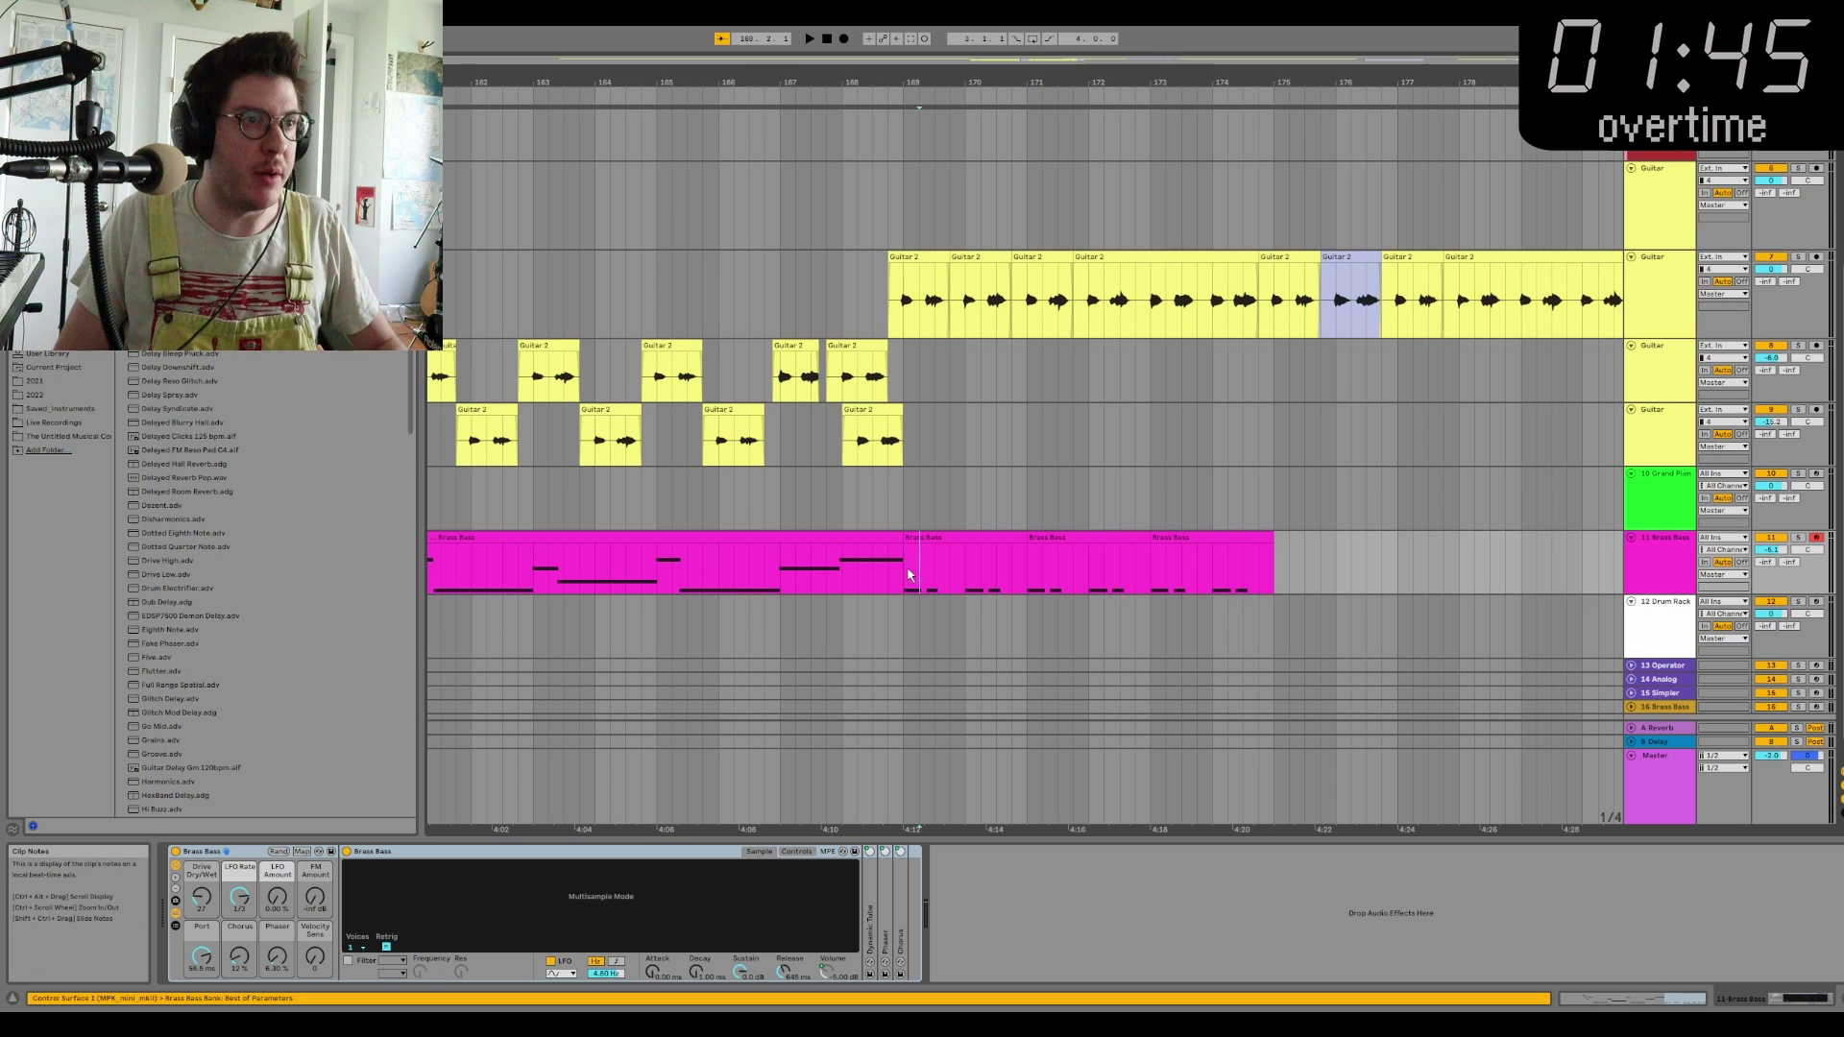
{"action": "key", "text": "space"}
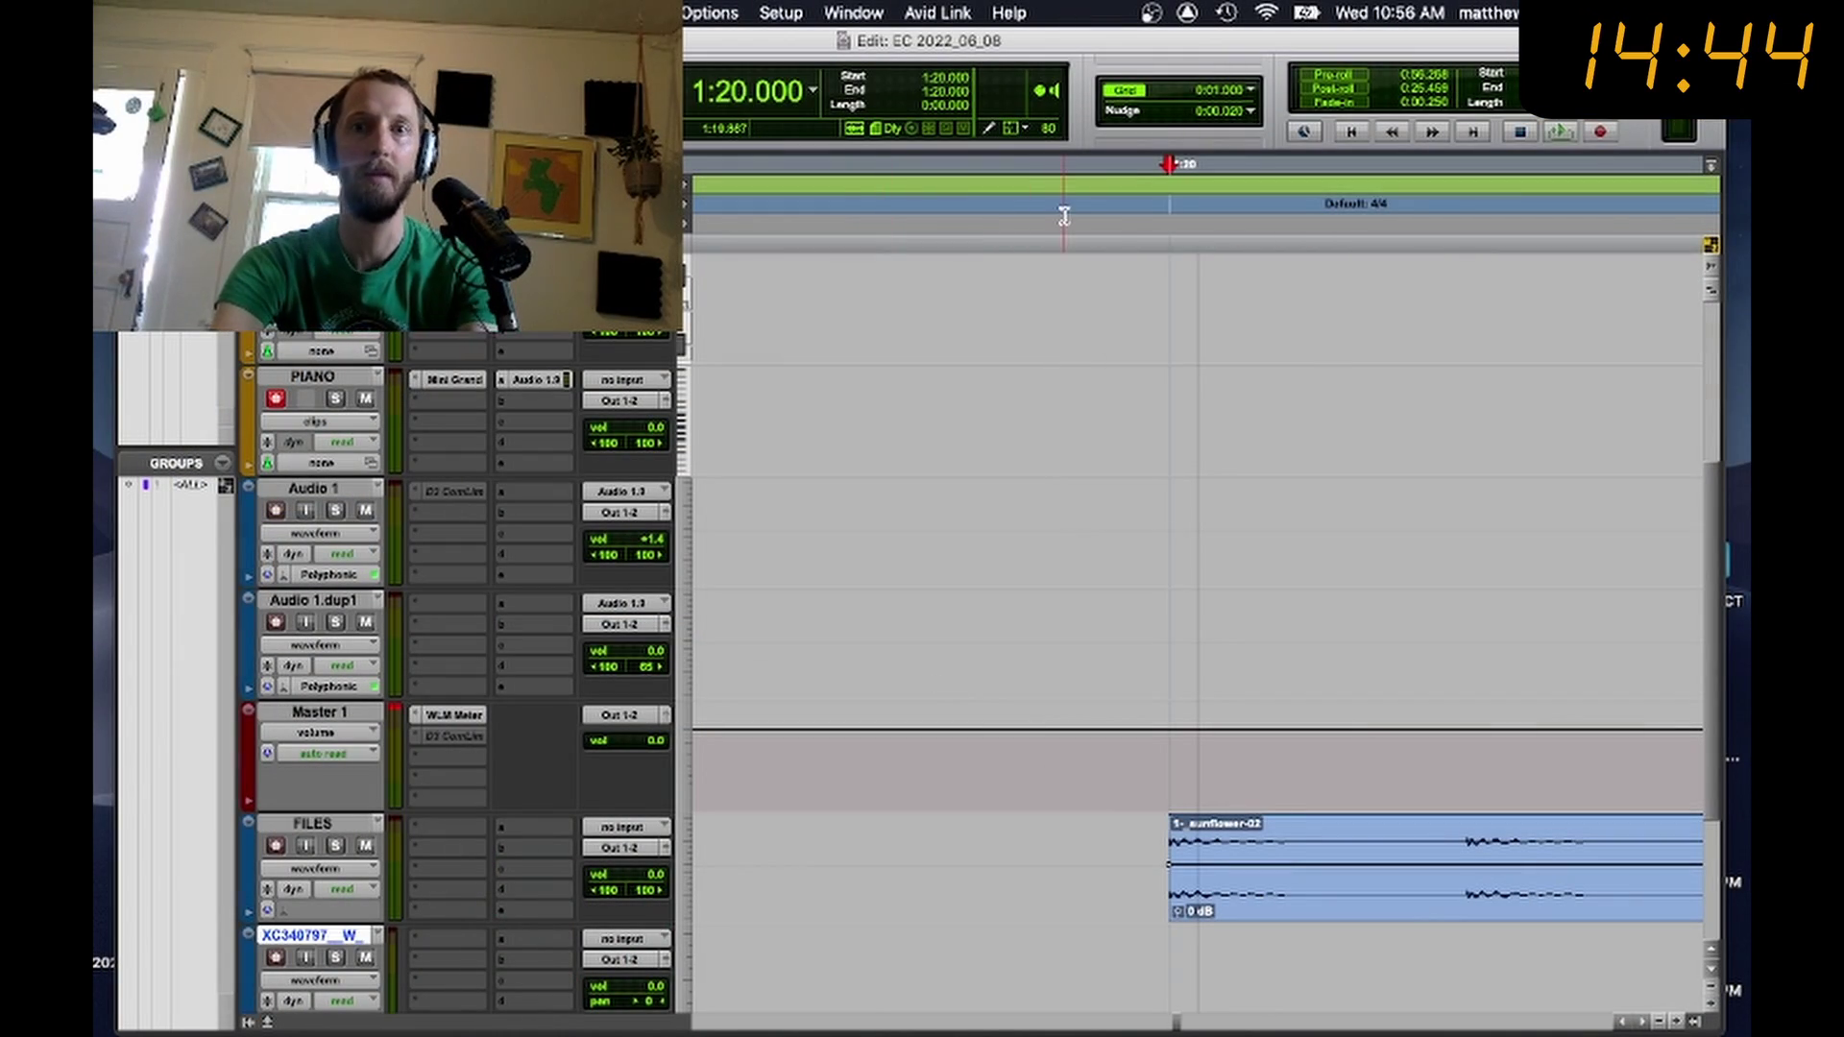
Step: Switch to the Pro Tools session and listen to the sunflower clip on the FILES track from 1:20 and 1:27
{"action": "key", "text": "space"}
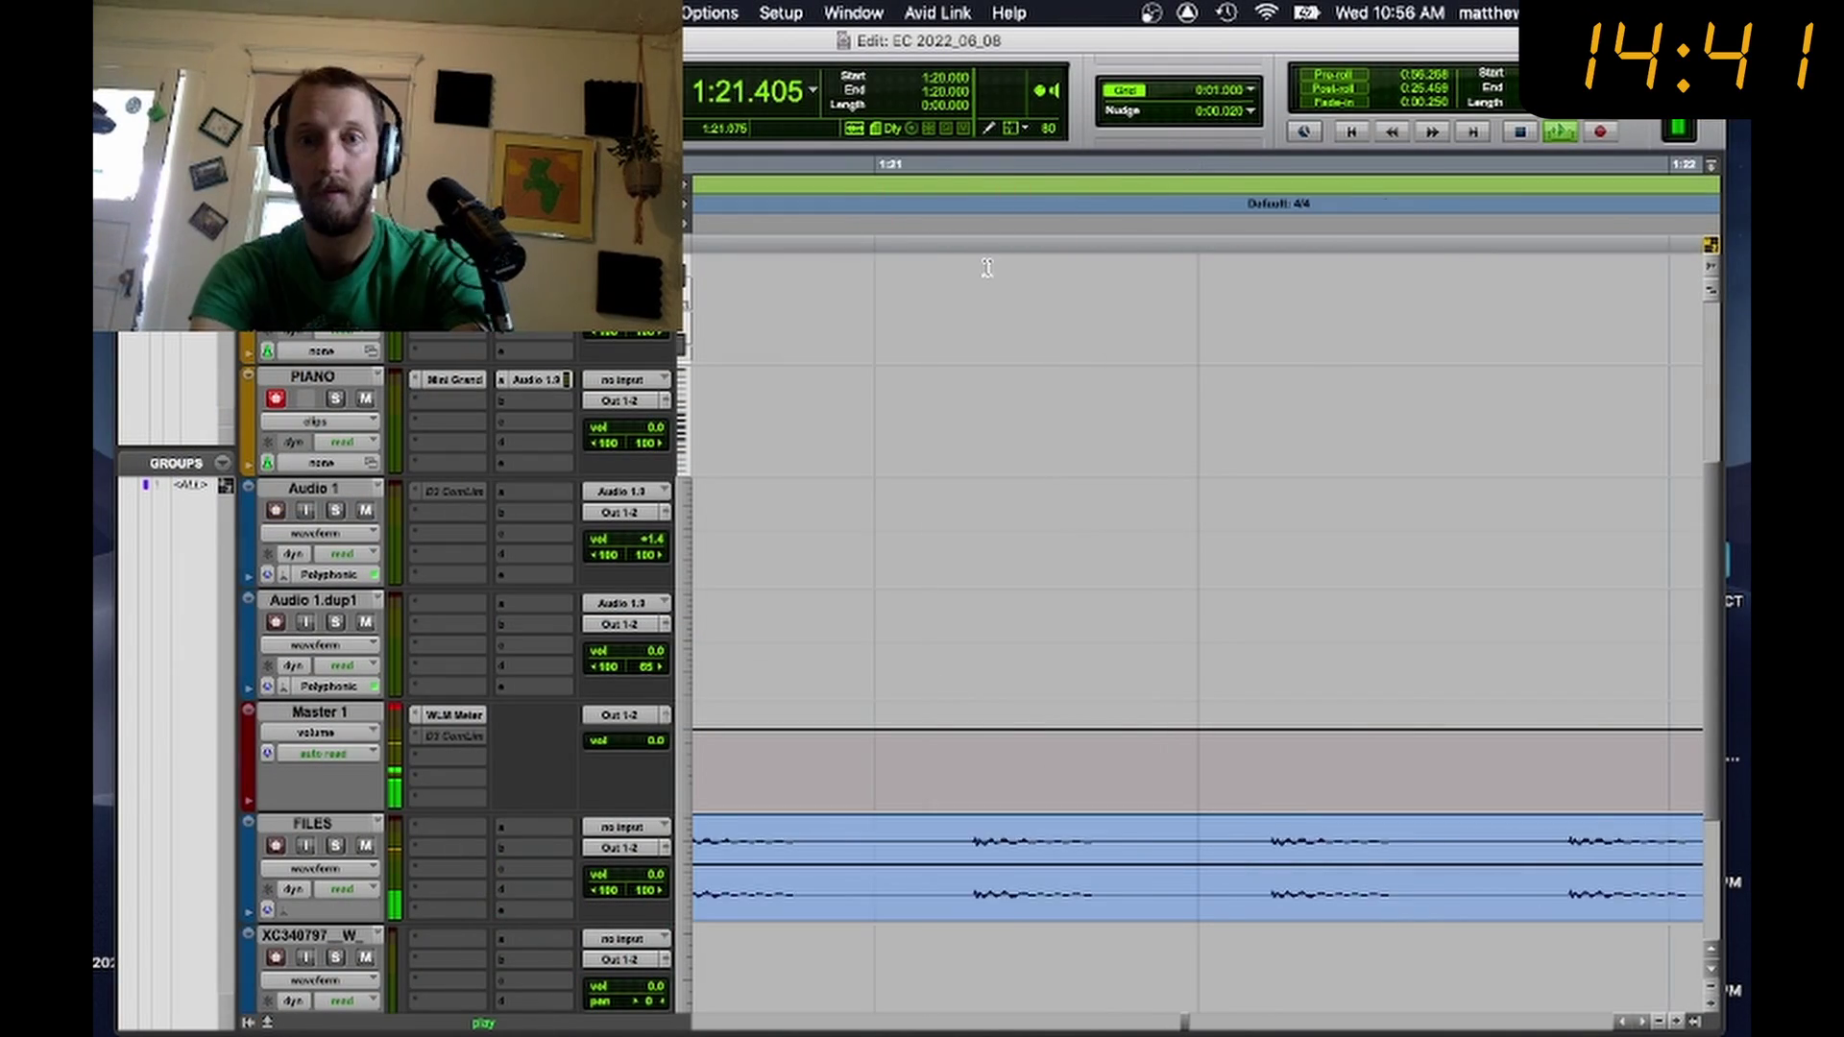
{"action": "key", "text": "super+bracketleft"}
{"action": "key", "text": "super+bracketleft"}
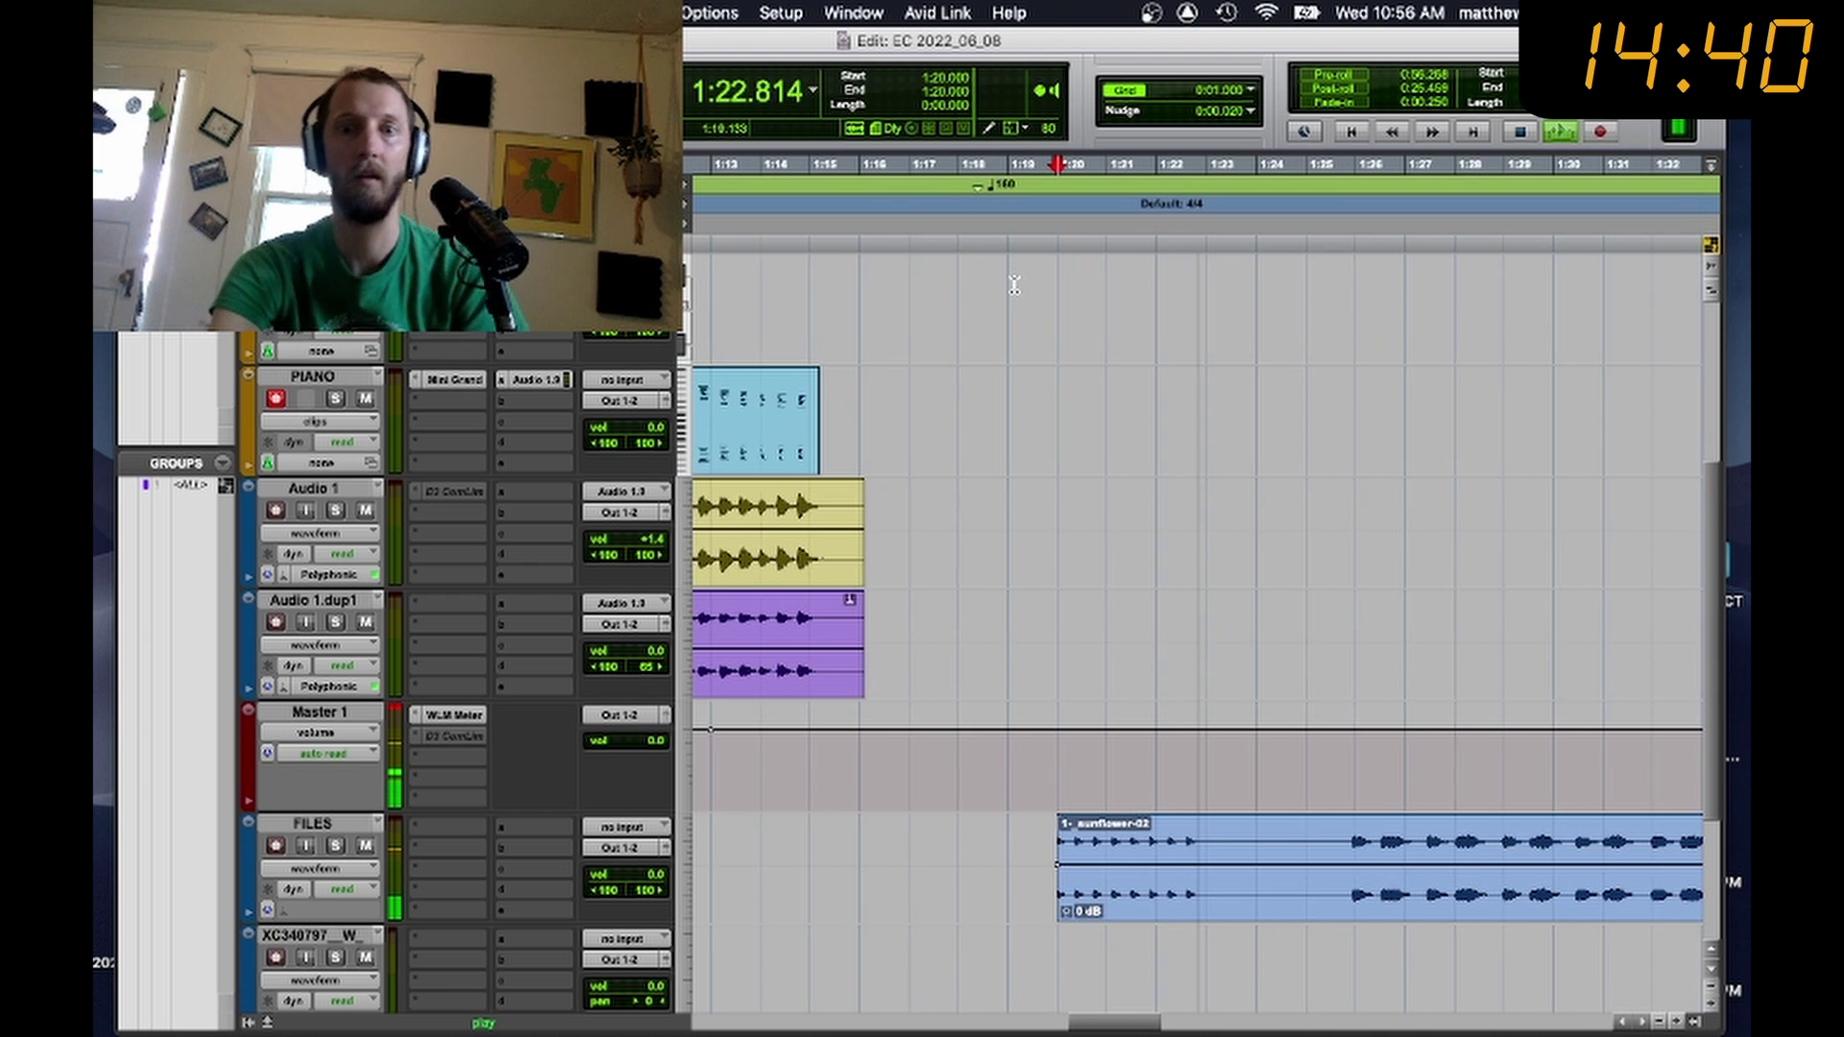
{"action": "key", "text": "super+bracketright"}
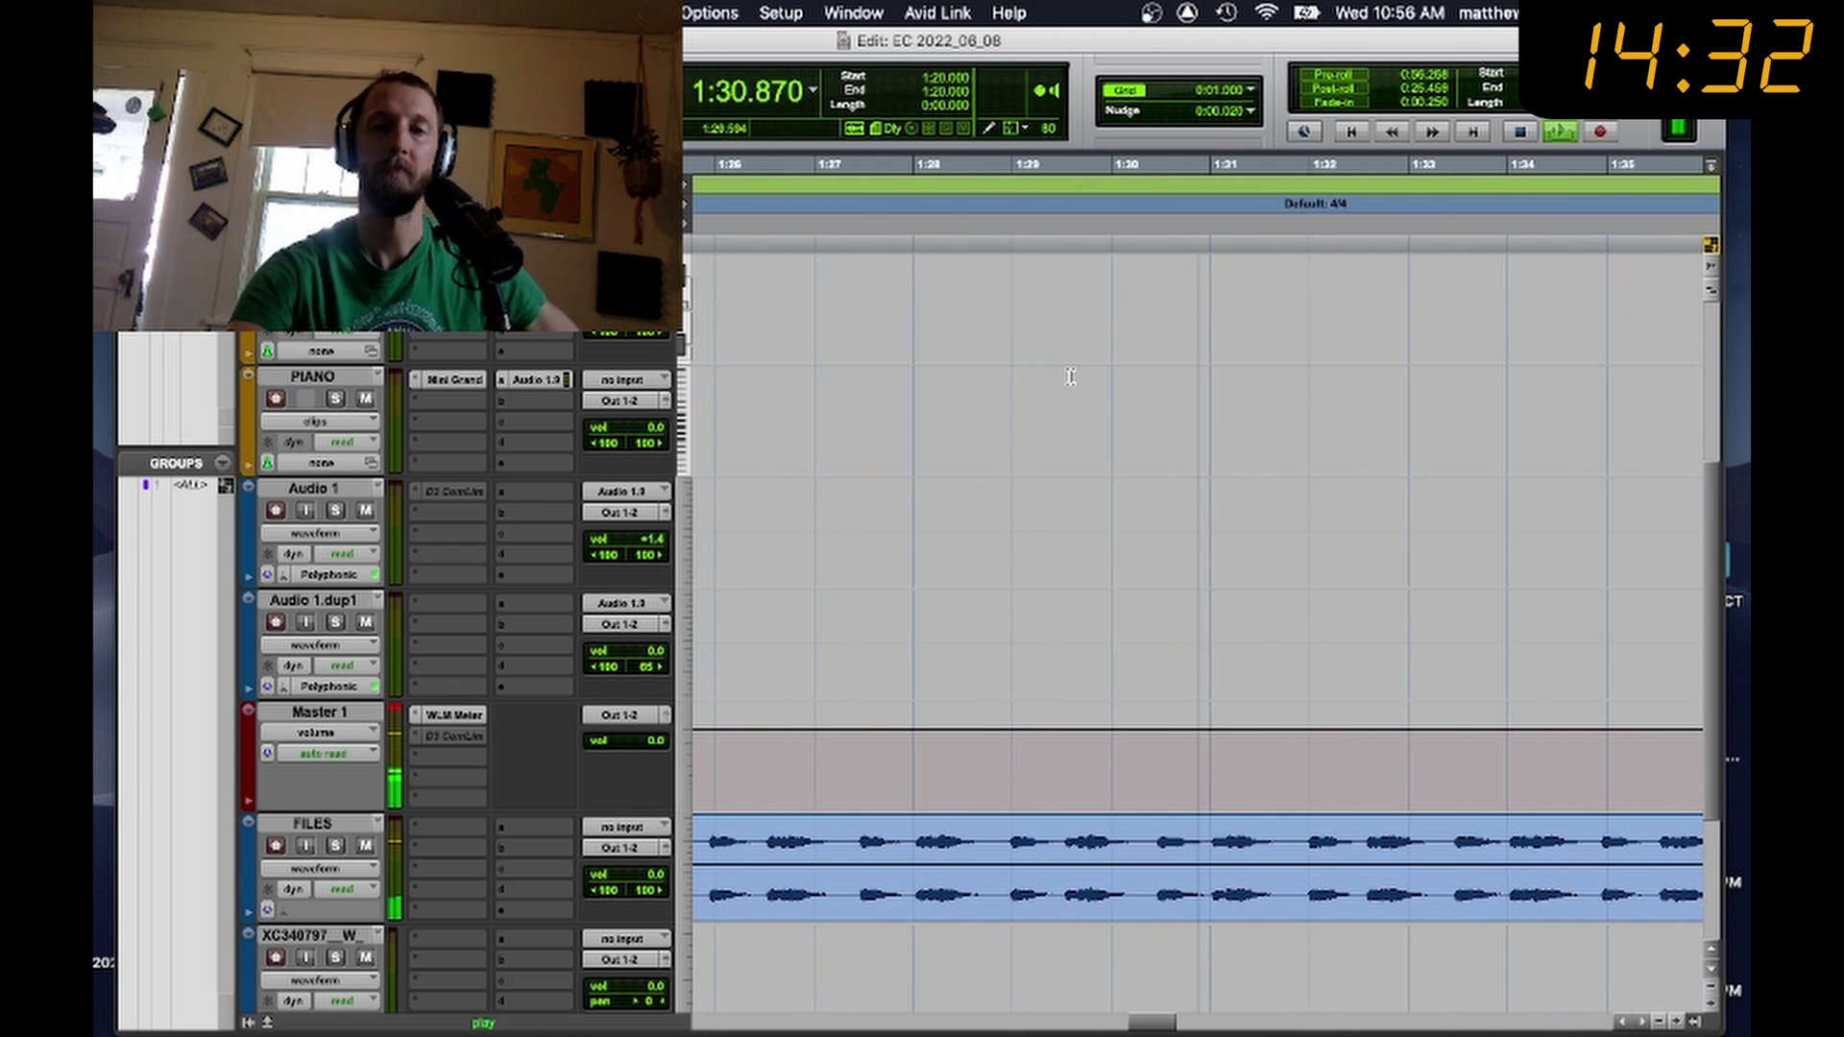
{"action": "key", "text": "super+bracketleft"}
{"action": "key", "text": "super+bracketleft"}
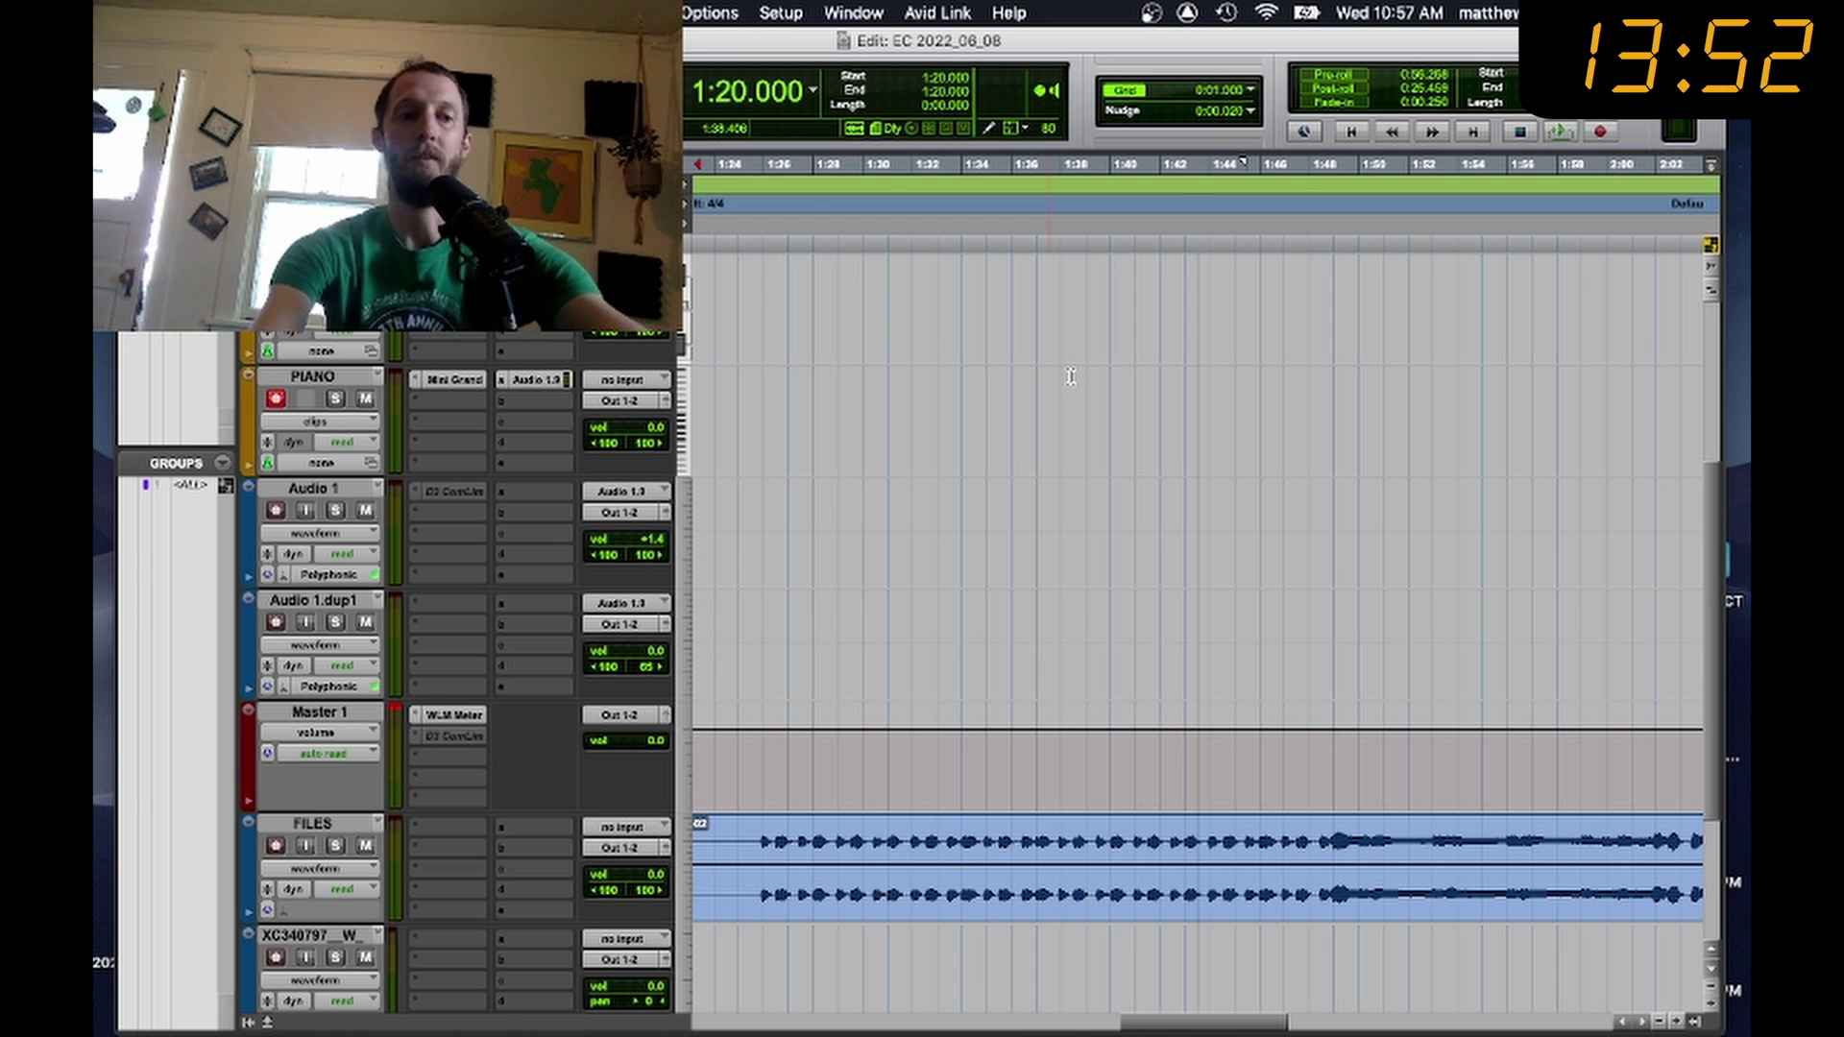
{"action": "key", "text": "space"}
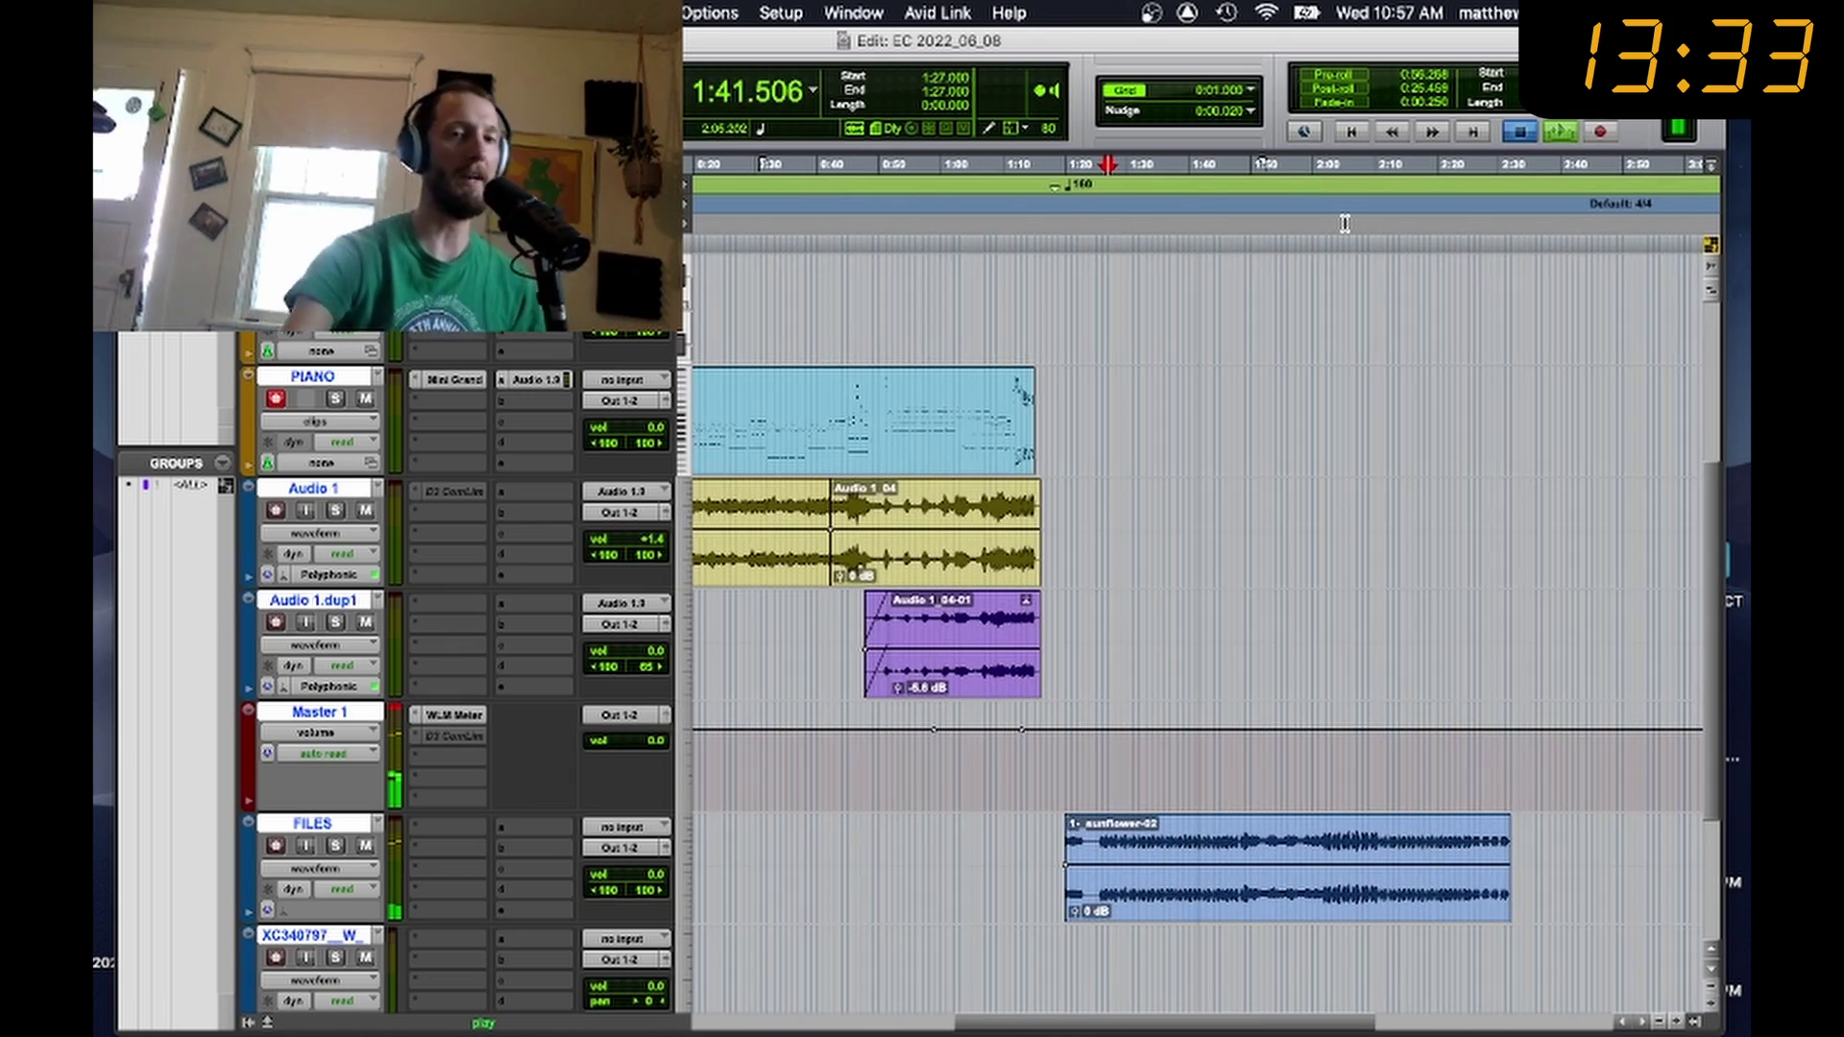
{"action": "key", "text": "space"}
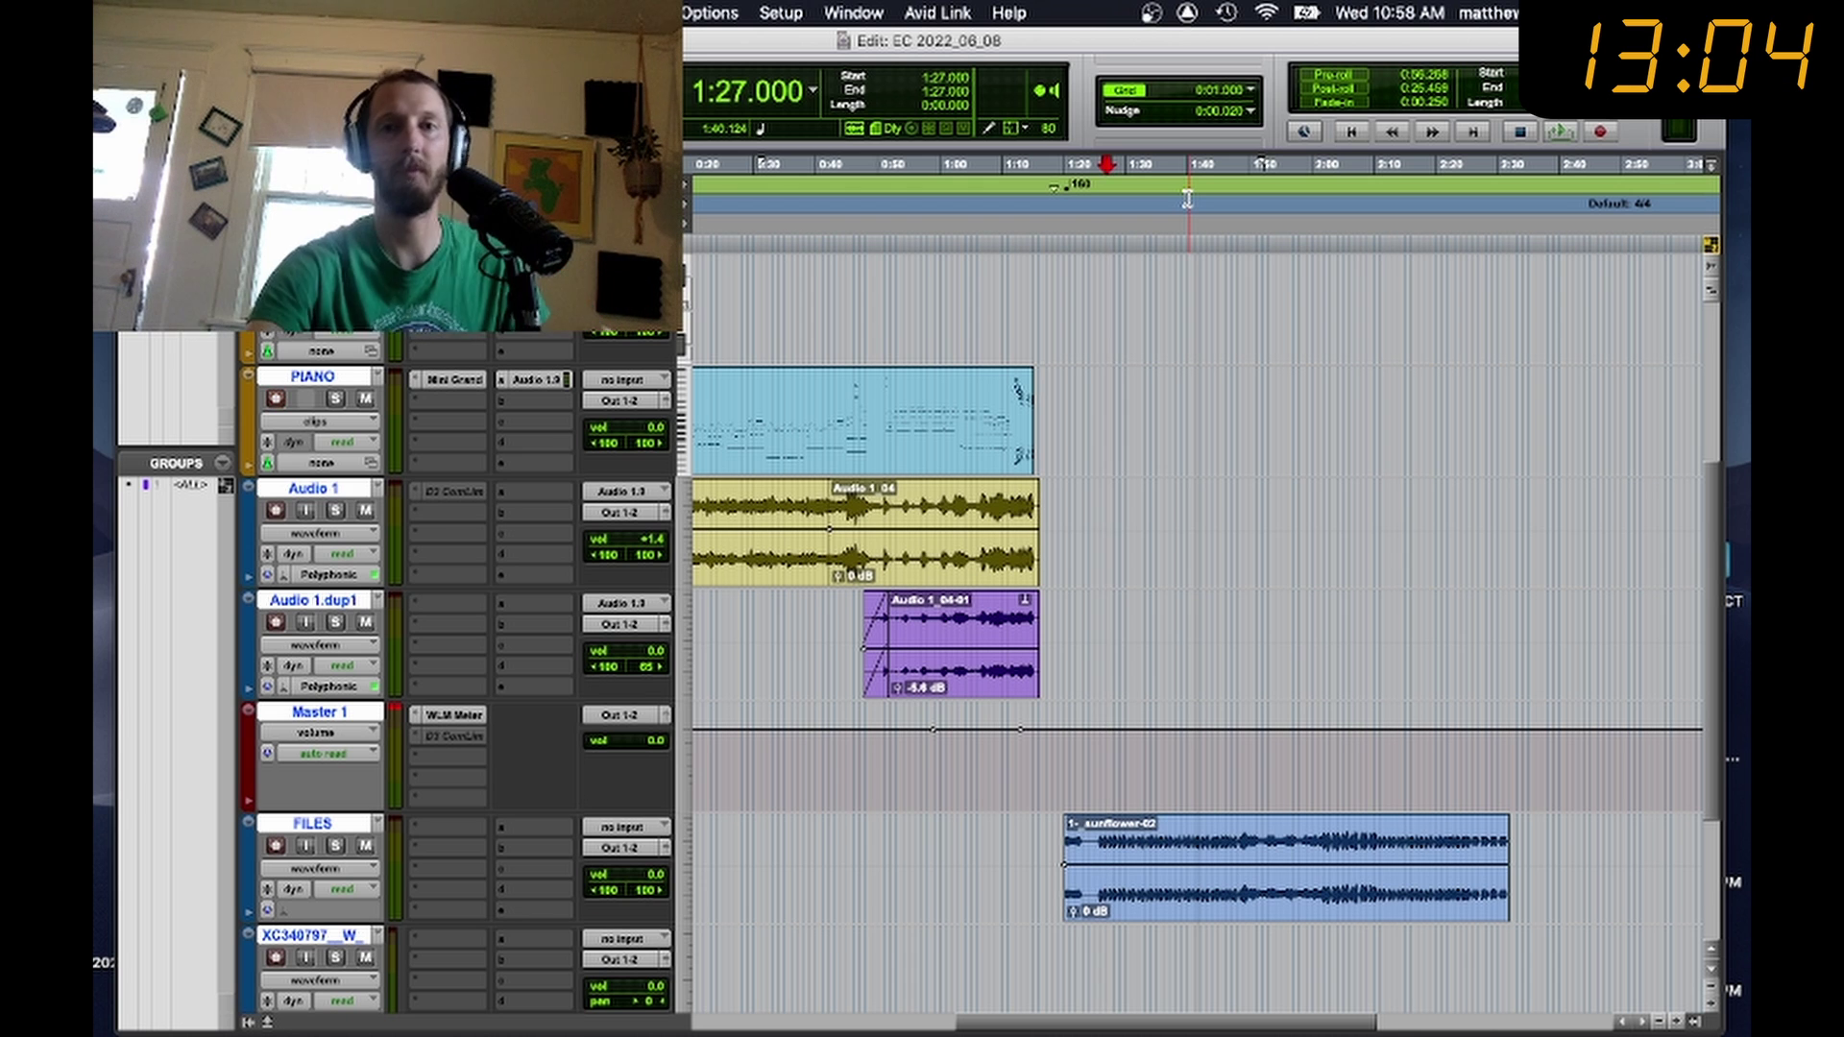
{"action": "key", "text": "space"}
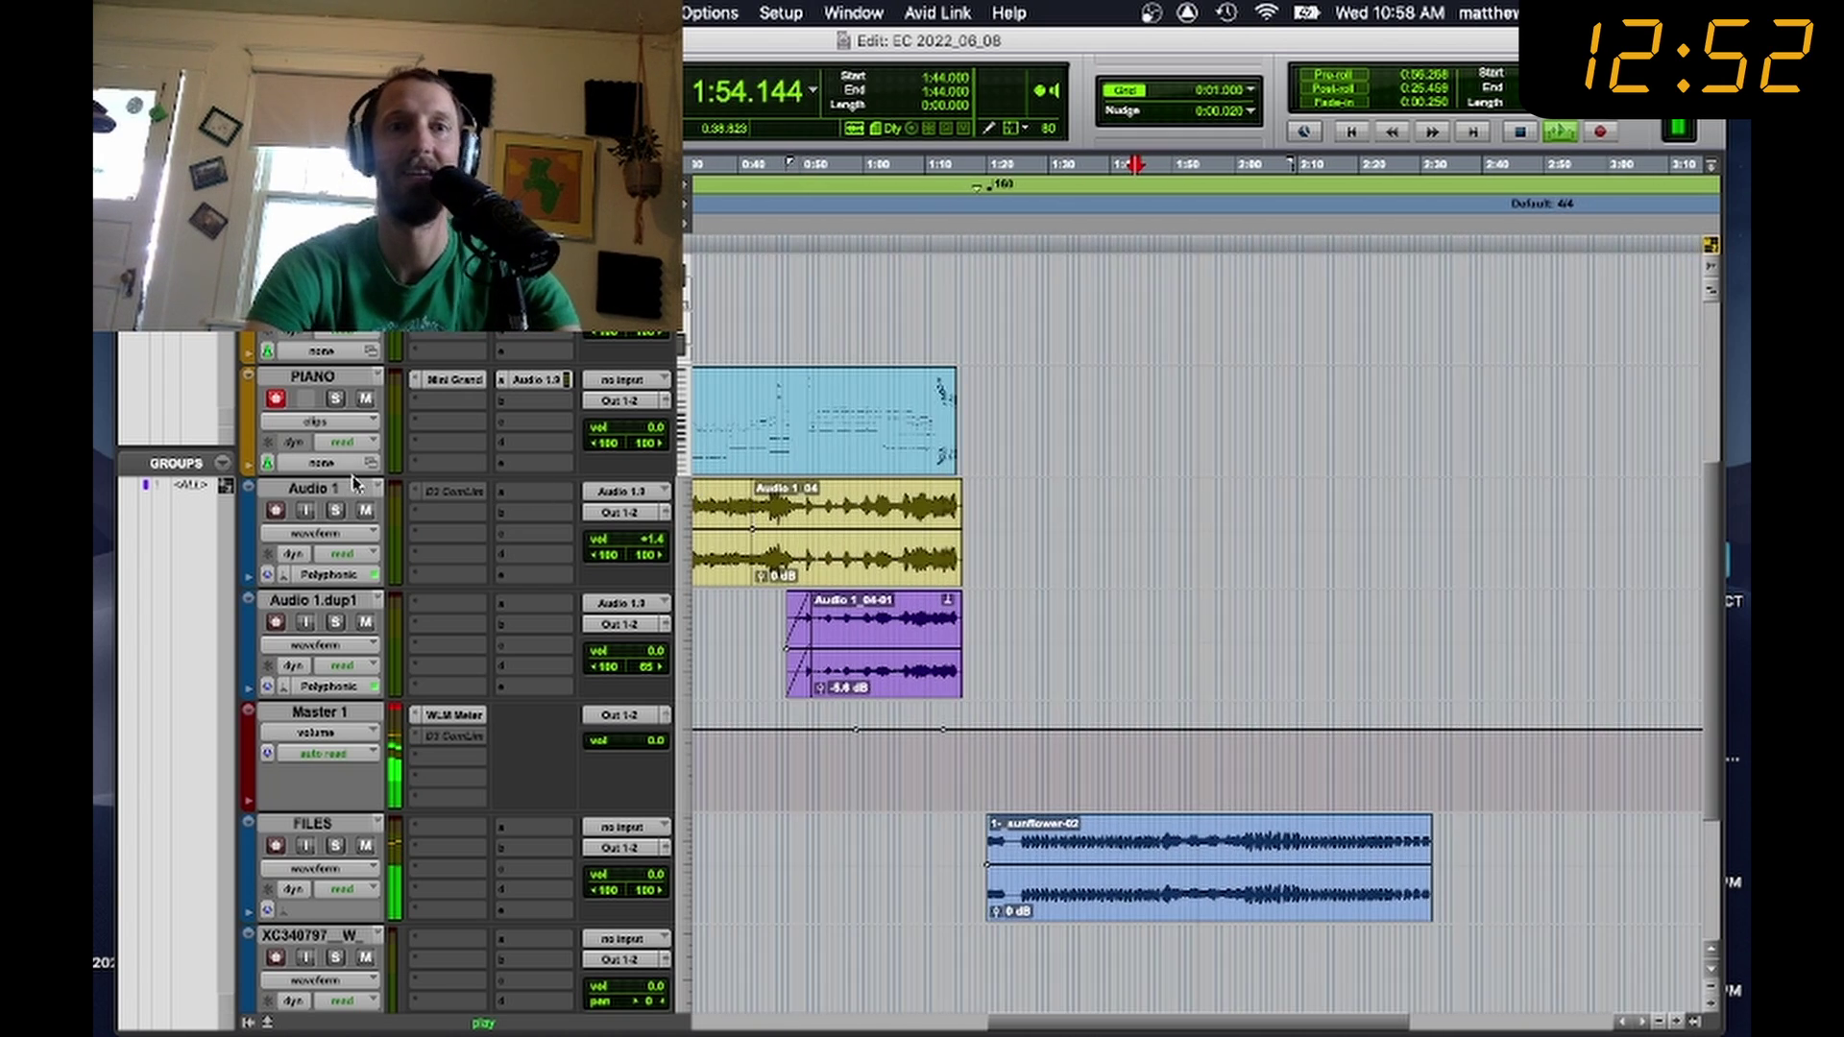
Step: Move the duplicated XPANDI track down to just above the Master 1 track
{"action": "scroll", "coordinate": [324, 507], "scroll_direction": "down", "scroll_amount": 4}
{"action": "scroll", "coordinate": [323, 468], "scroll_direction": "up", "scroll_amount": 2}
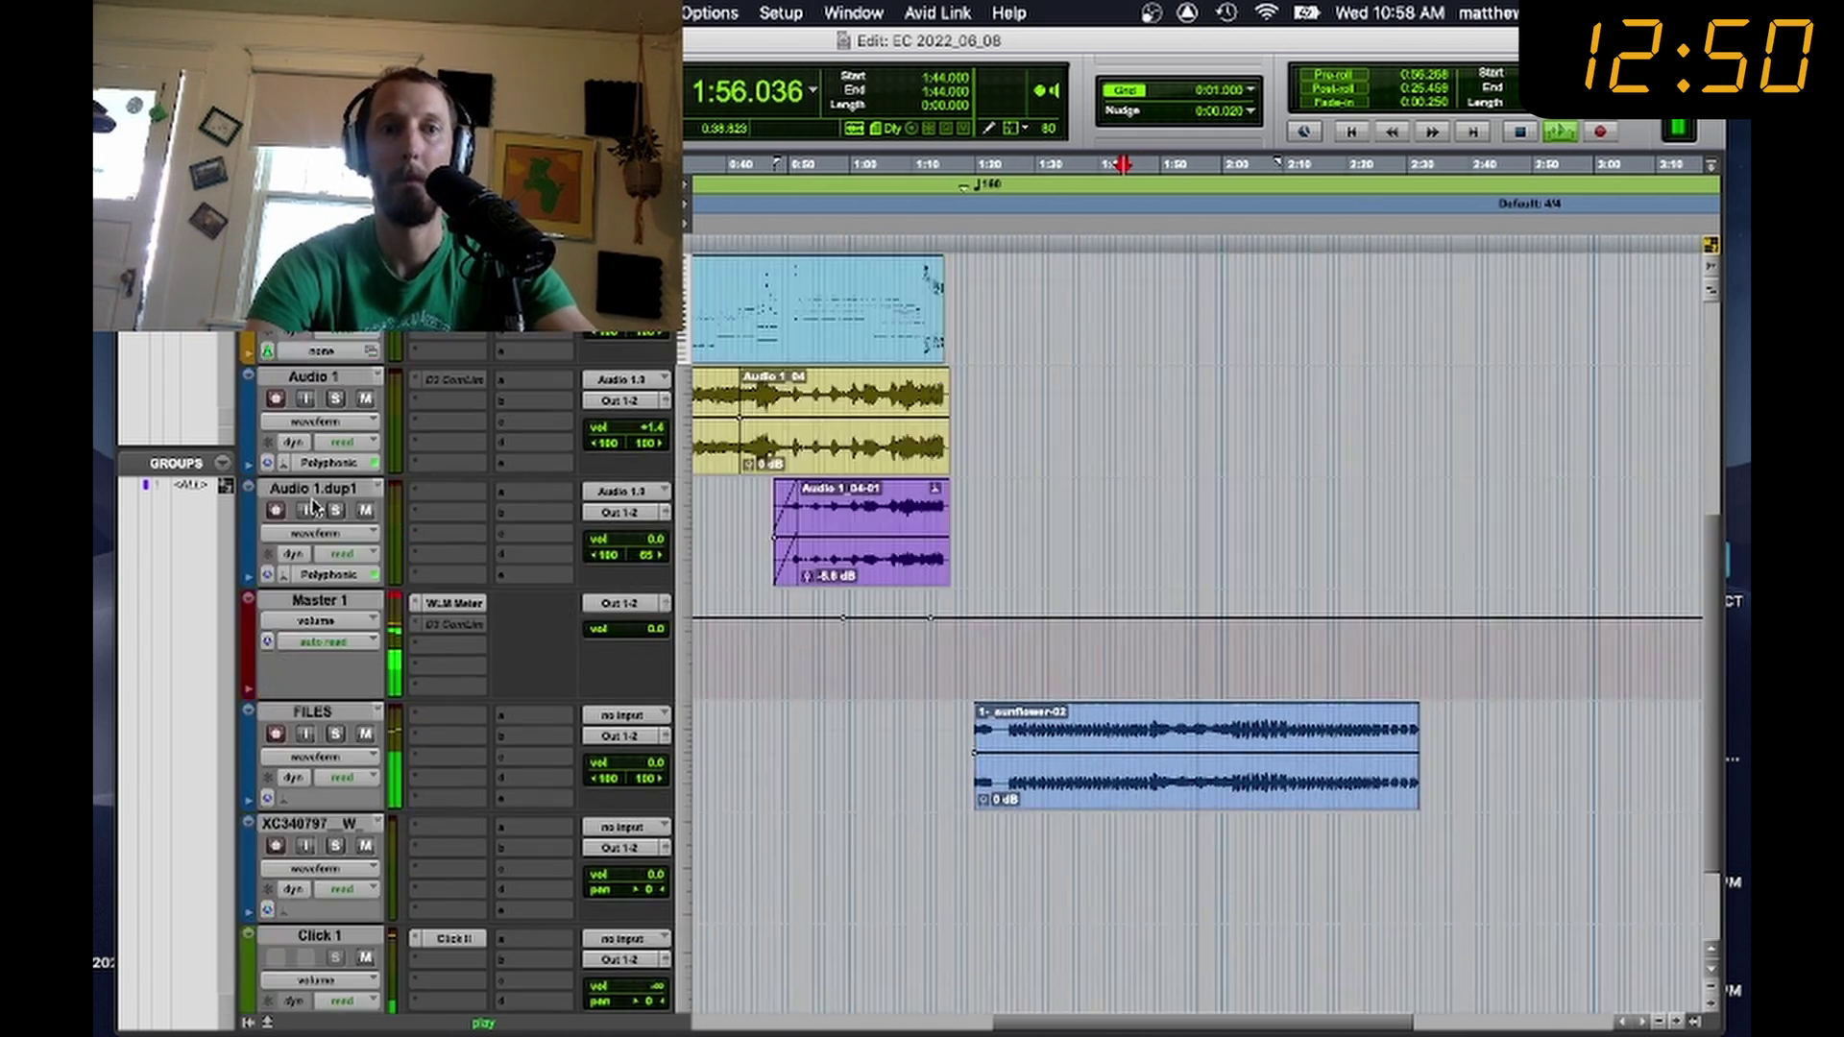
{"action": "scroll", "coordinate": [329, 495], "scroll_direction": "down", "scroll_amount": 2}
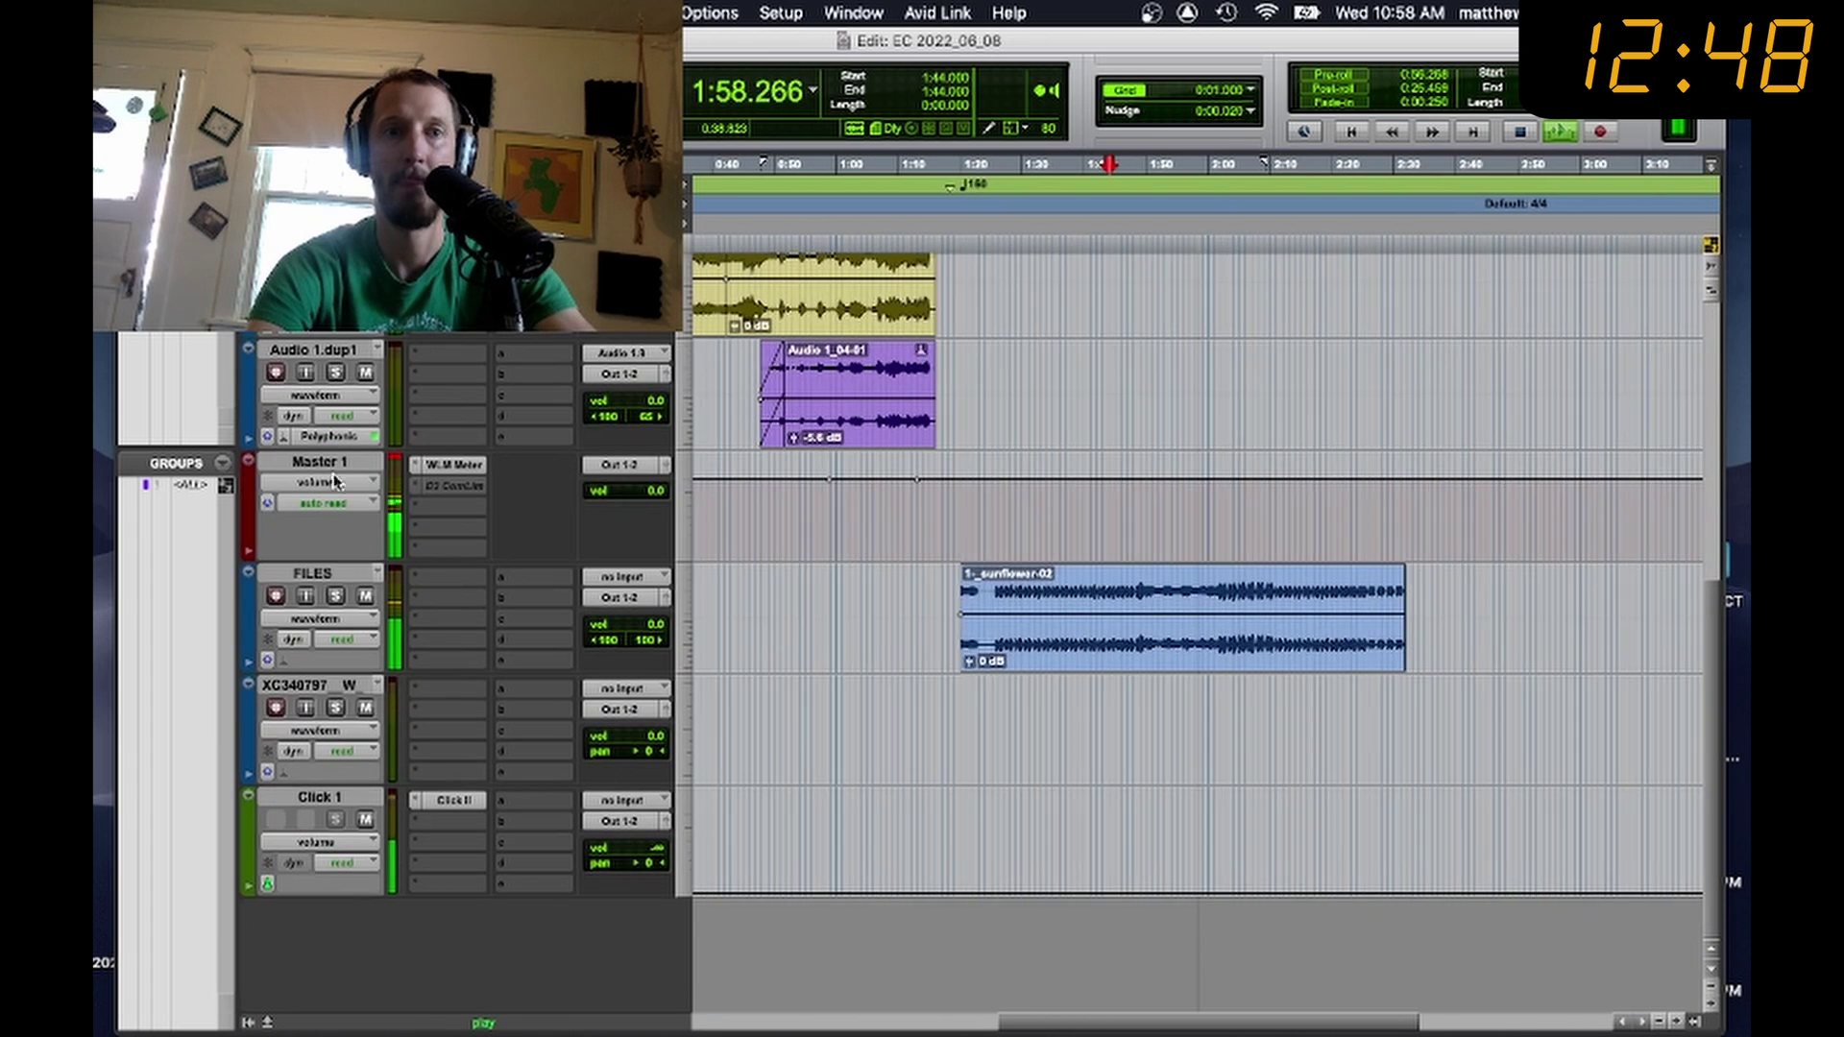
{"action": "scroll", "coordinate": [338, 485], "scroll_direction": "up", "scroll_amount": 2}
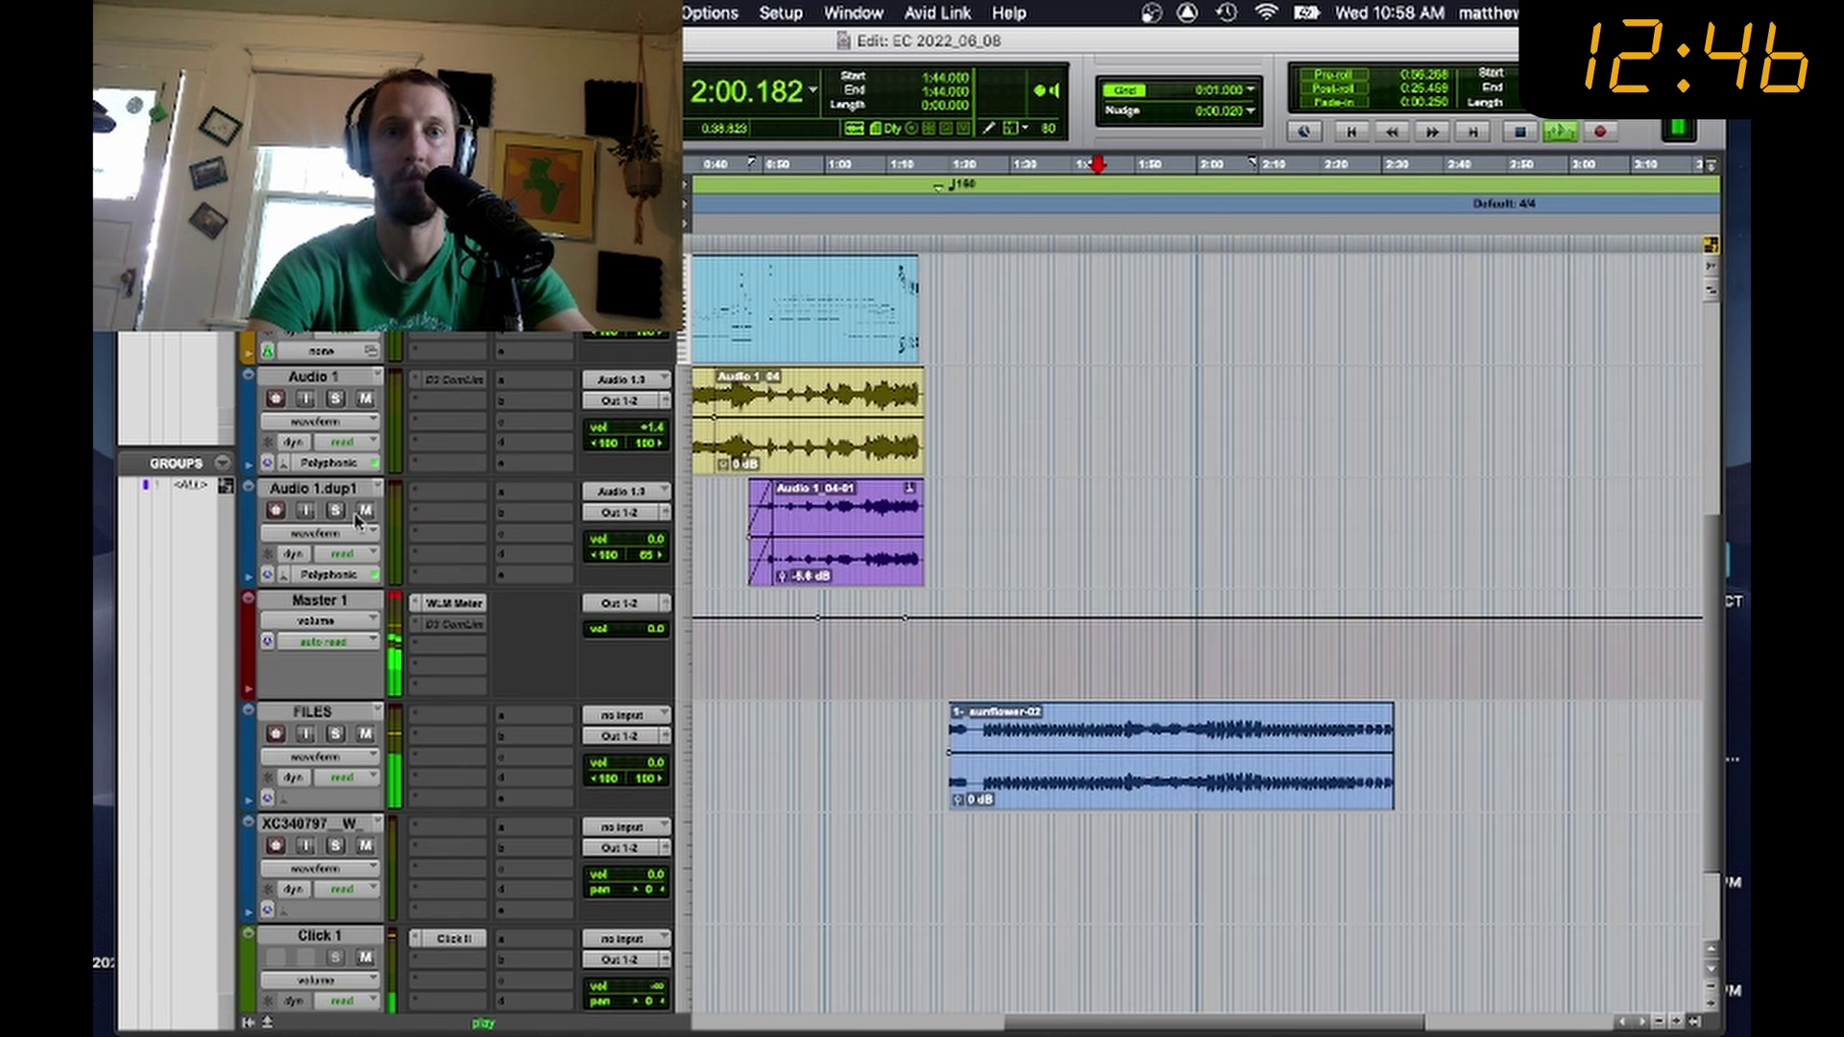
{"action": "scroll", "coordinate": [352, 618], "scroll_direction": "up", "scroll_amount": 2}
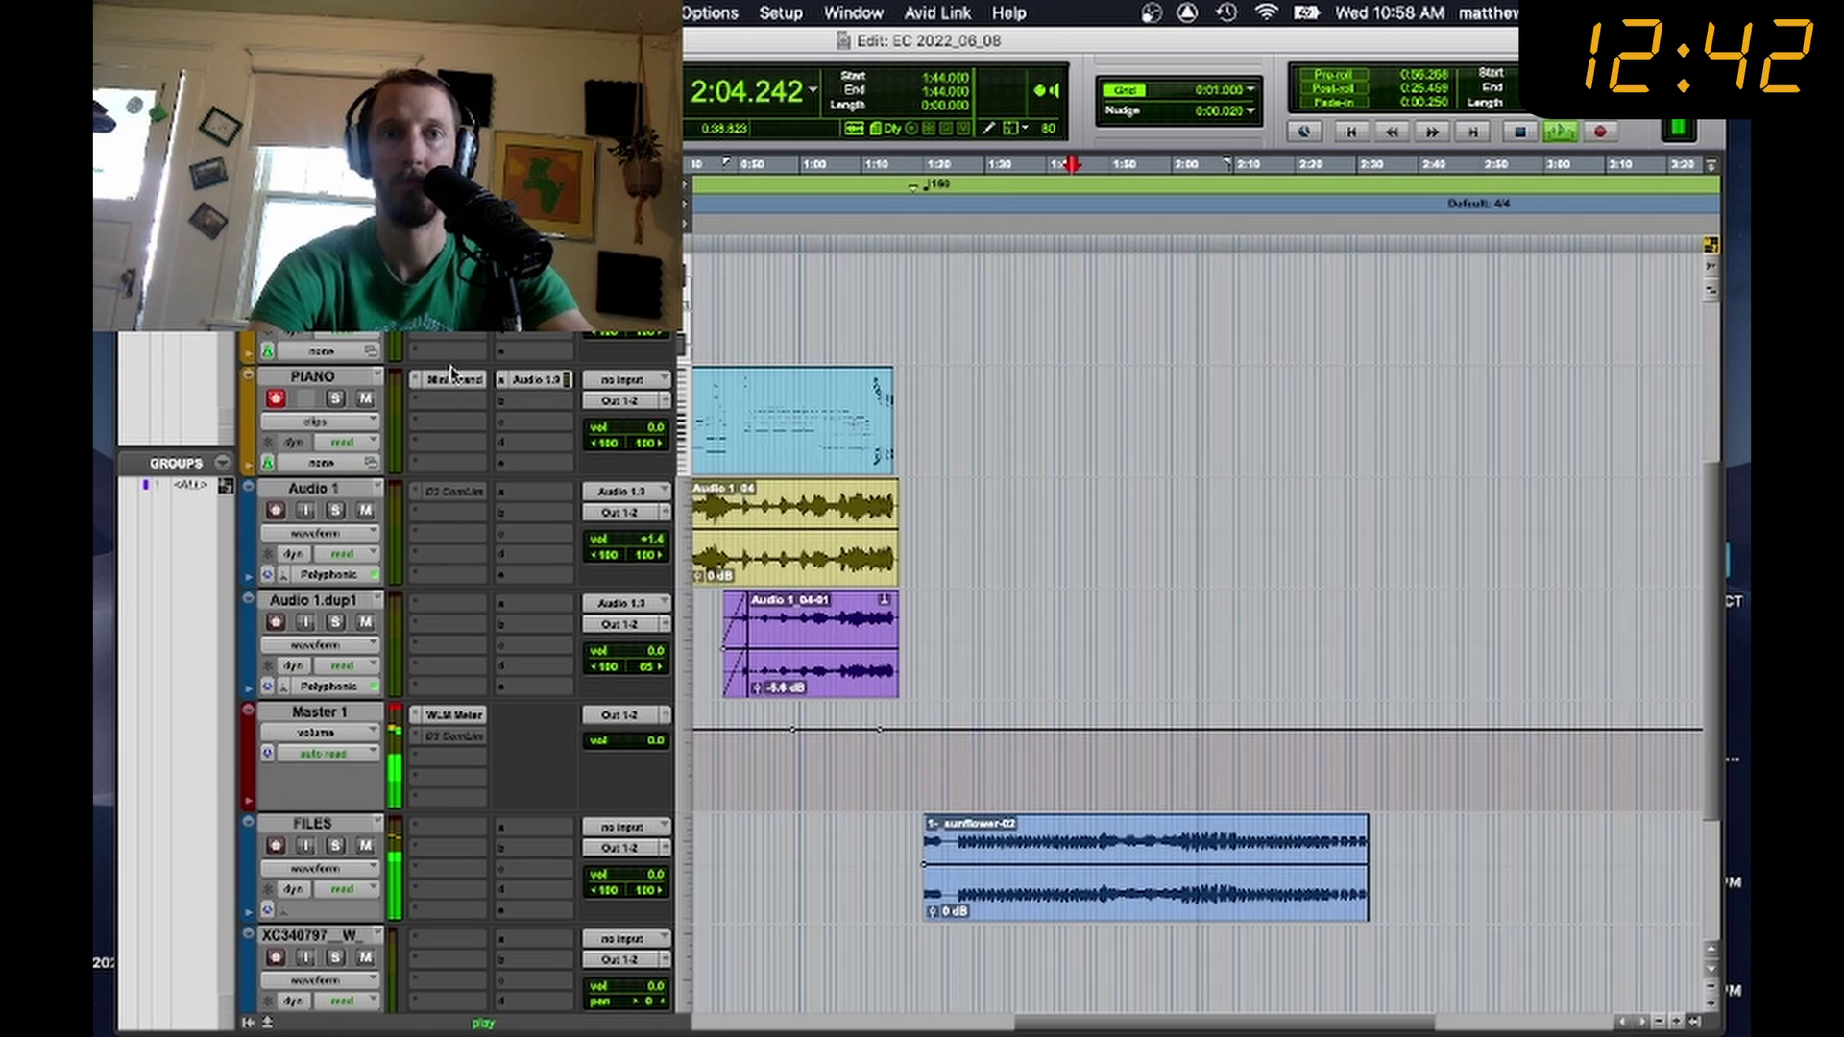
{"action": "left_click_drag", "start_coordinate": [312, 268], "coordinate": [317, 708]}
Step: Replace Xpand!2 on the XPANDI.dup1 track with Structure Free (stereo) and load its 01 Studio Drums patch
{"action": "left_click", "coordinate": [469, 606]}
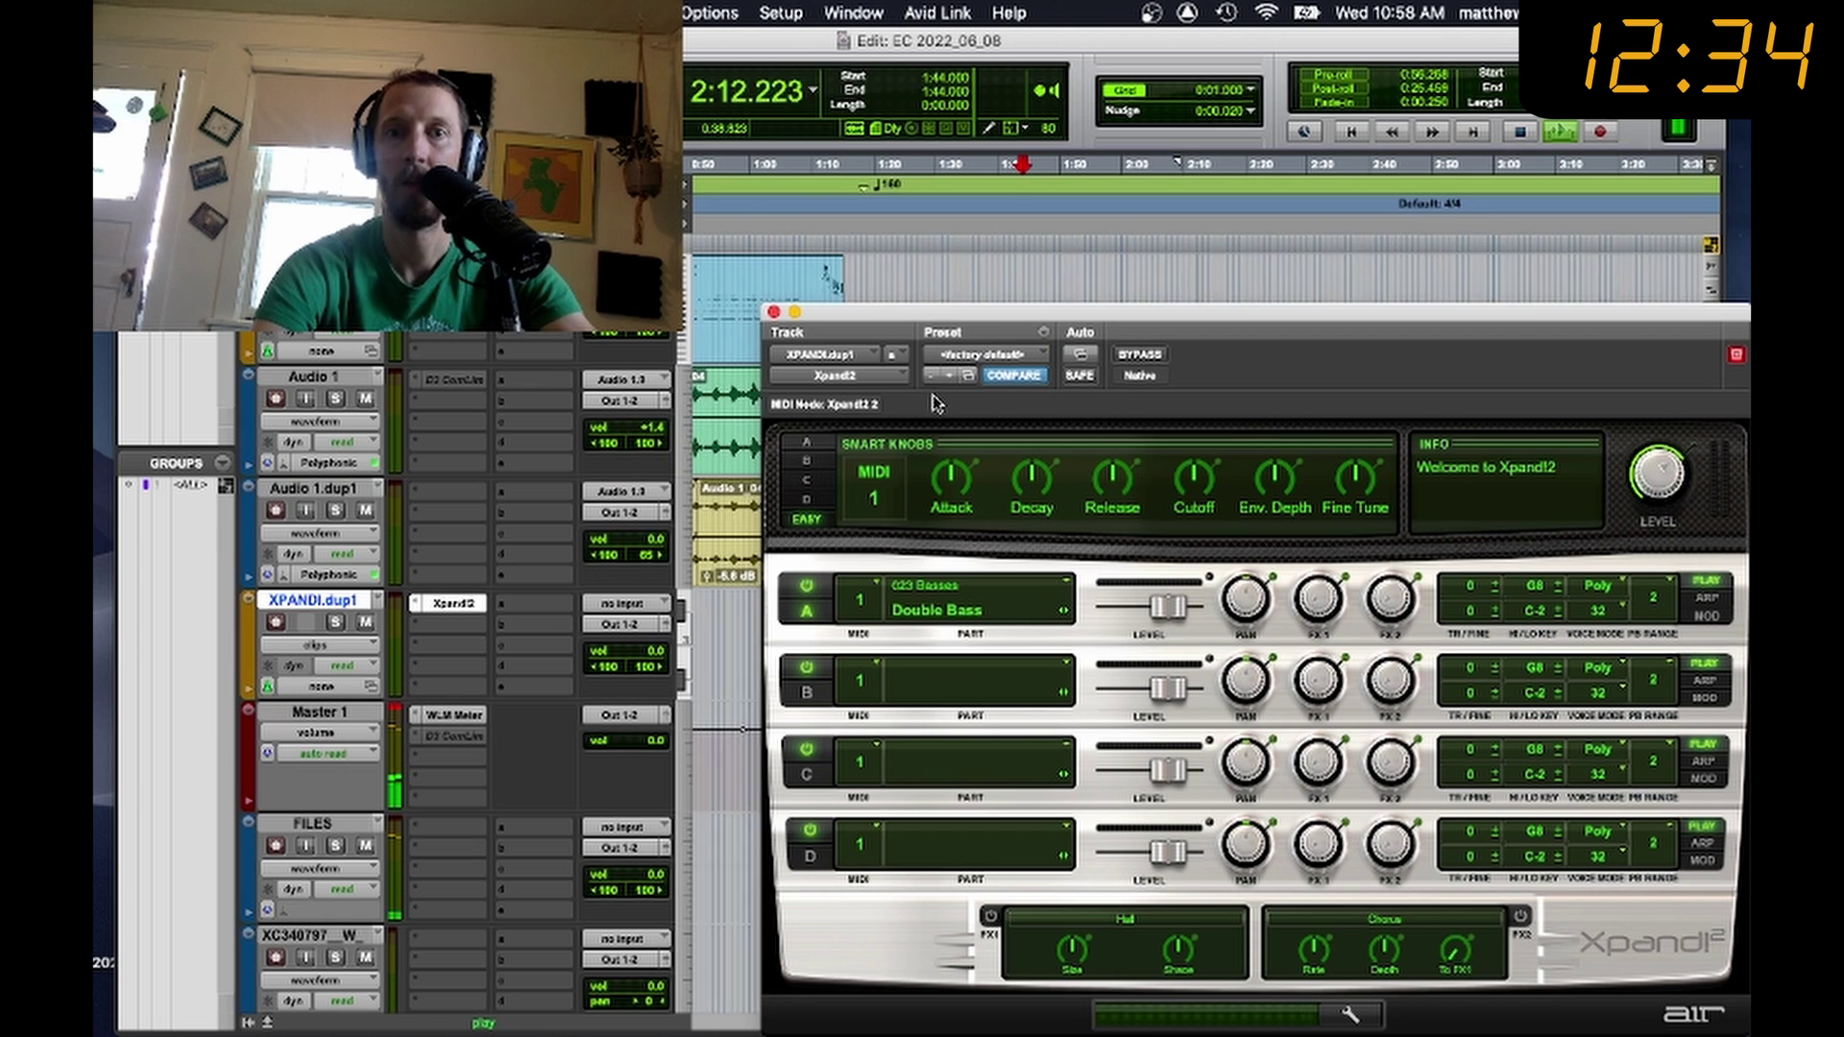
{"action": "left_click", "coordinate": [857, 379]}
{"action": "mouse_move", "coordinate": [922, 377]}
{"action": "mouse_move", "coordinate": [1059, 580]}
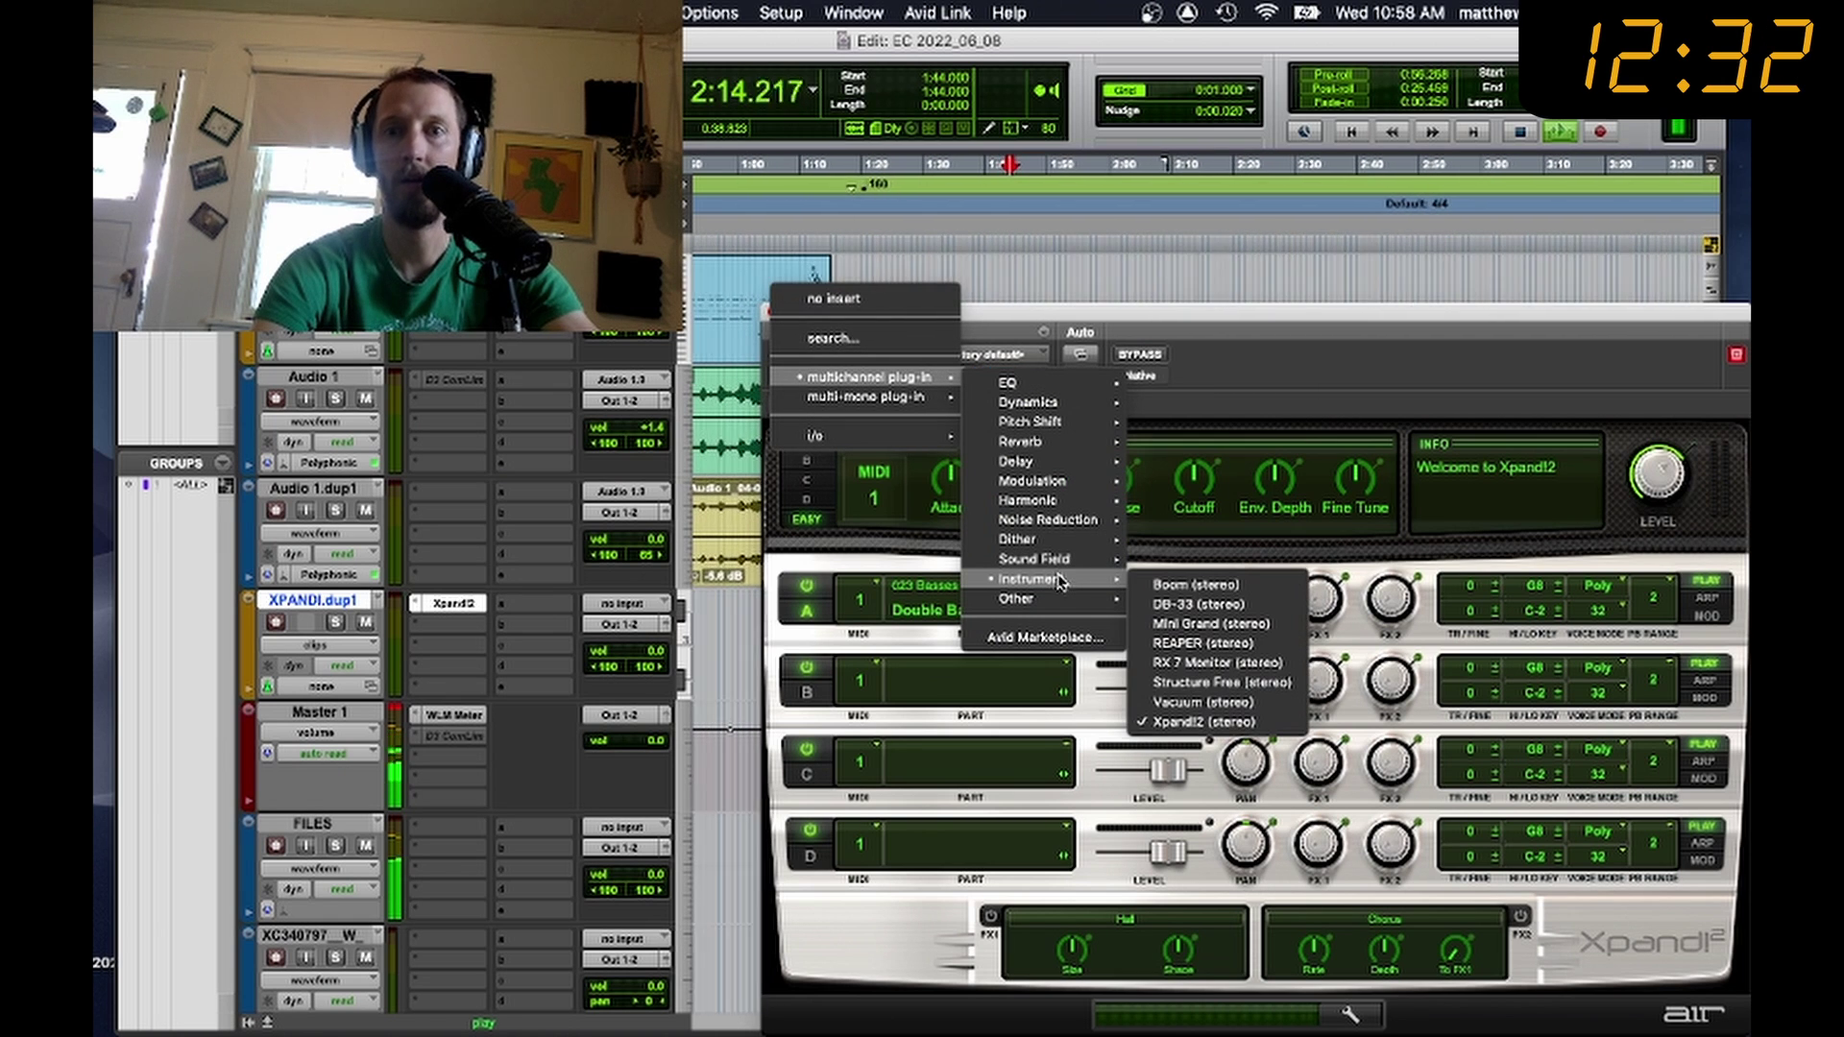
{"action": "left_click", "coordinate": [1212, 683]}
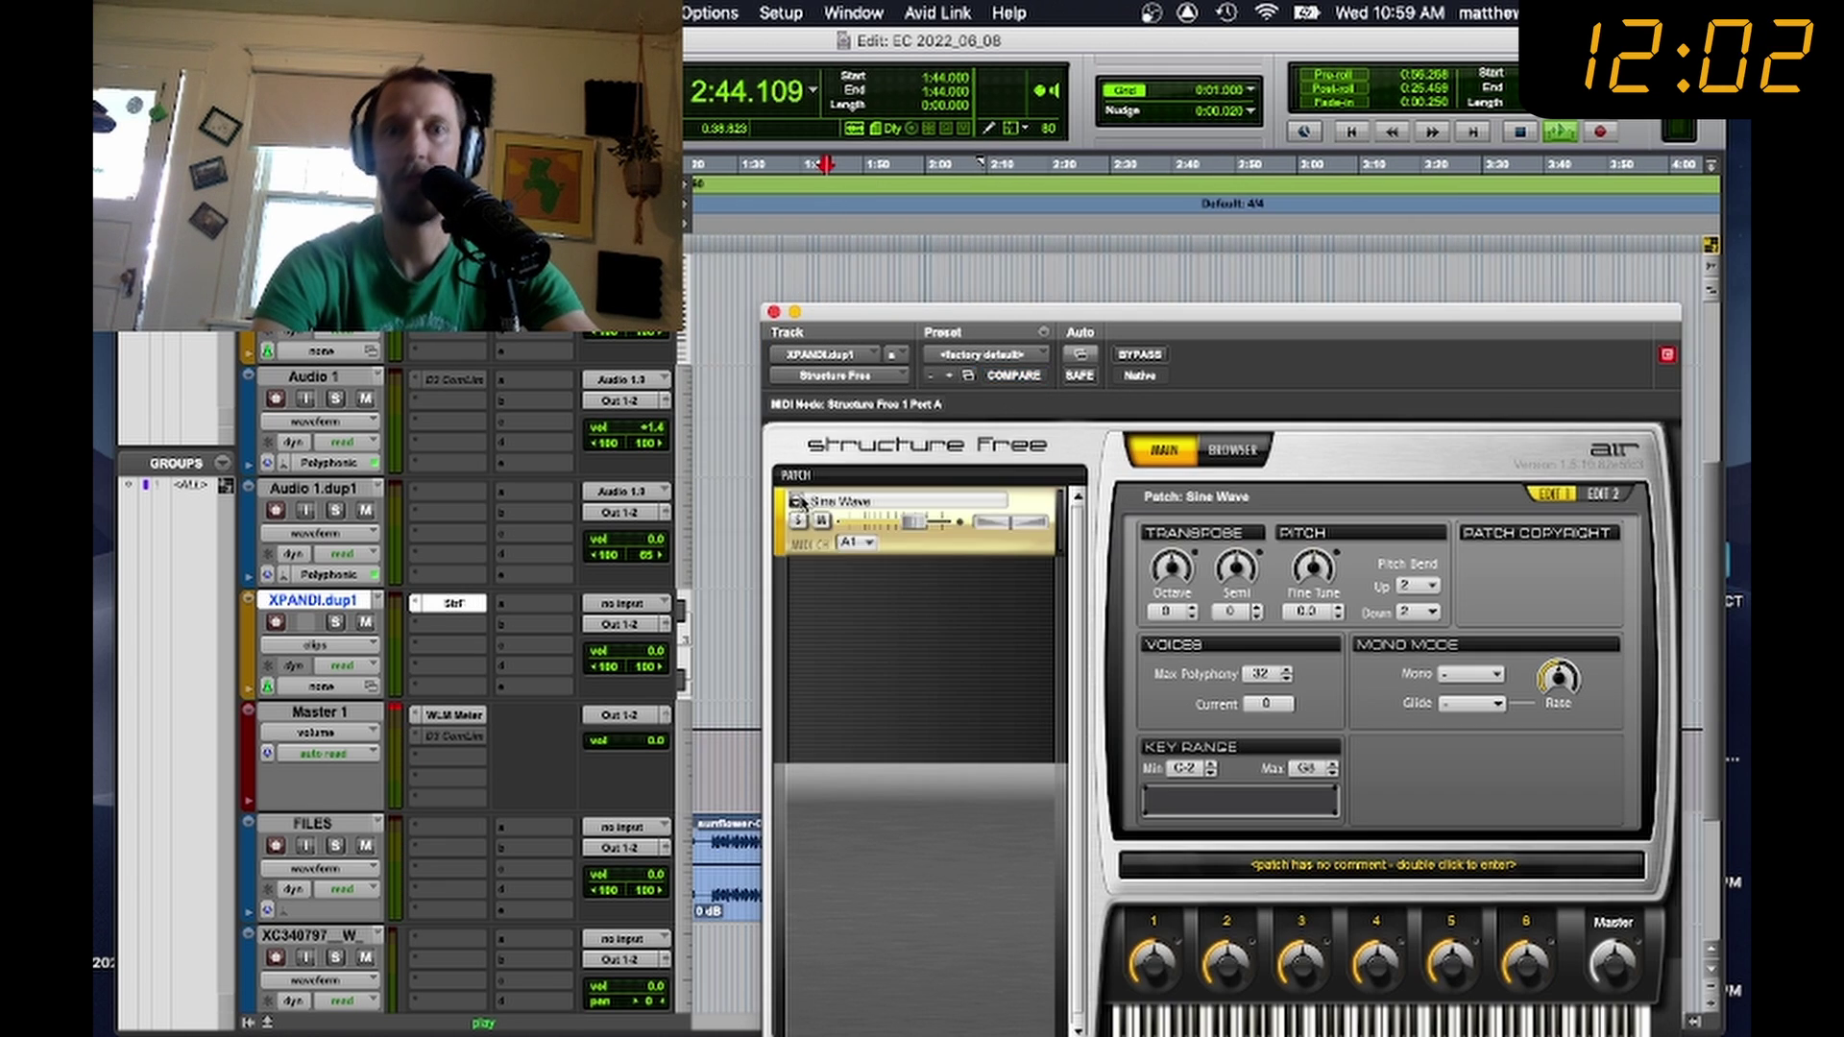
{"action": "left_click", "coordinate": [845, 502]}
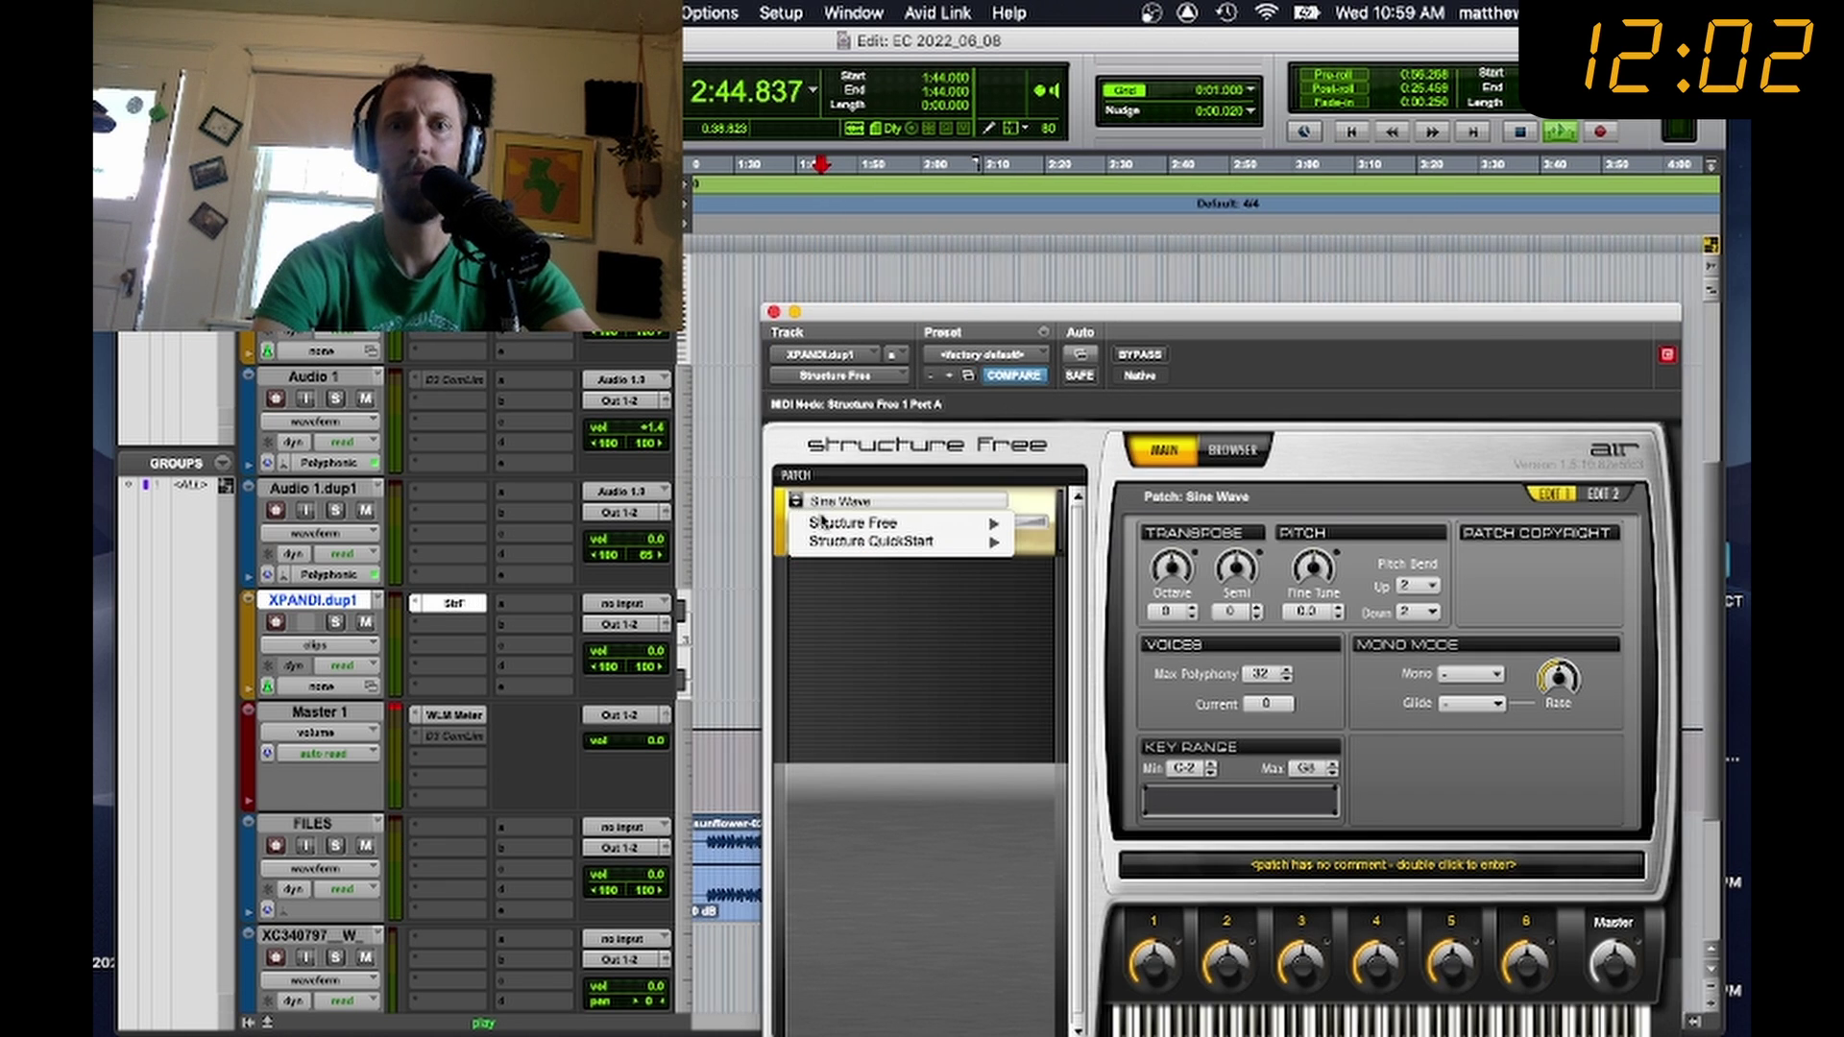
{"action": "mouse_move", "coordinate": [961, 524]}
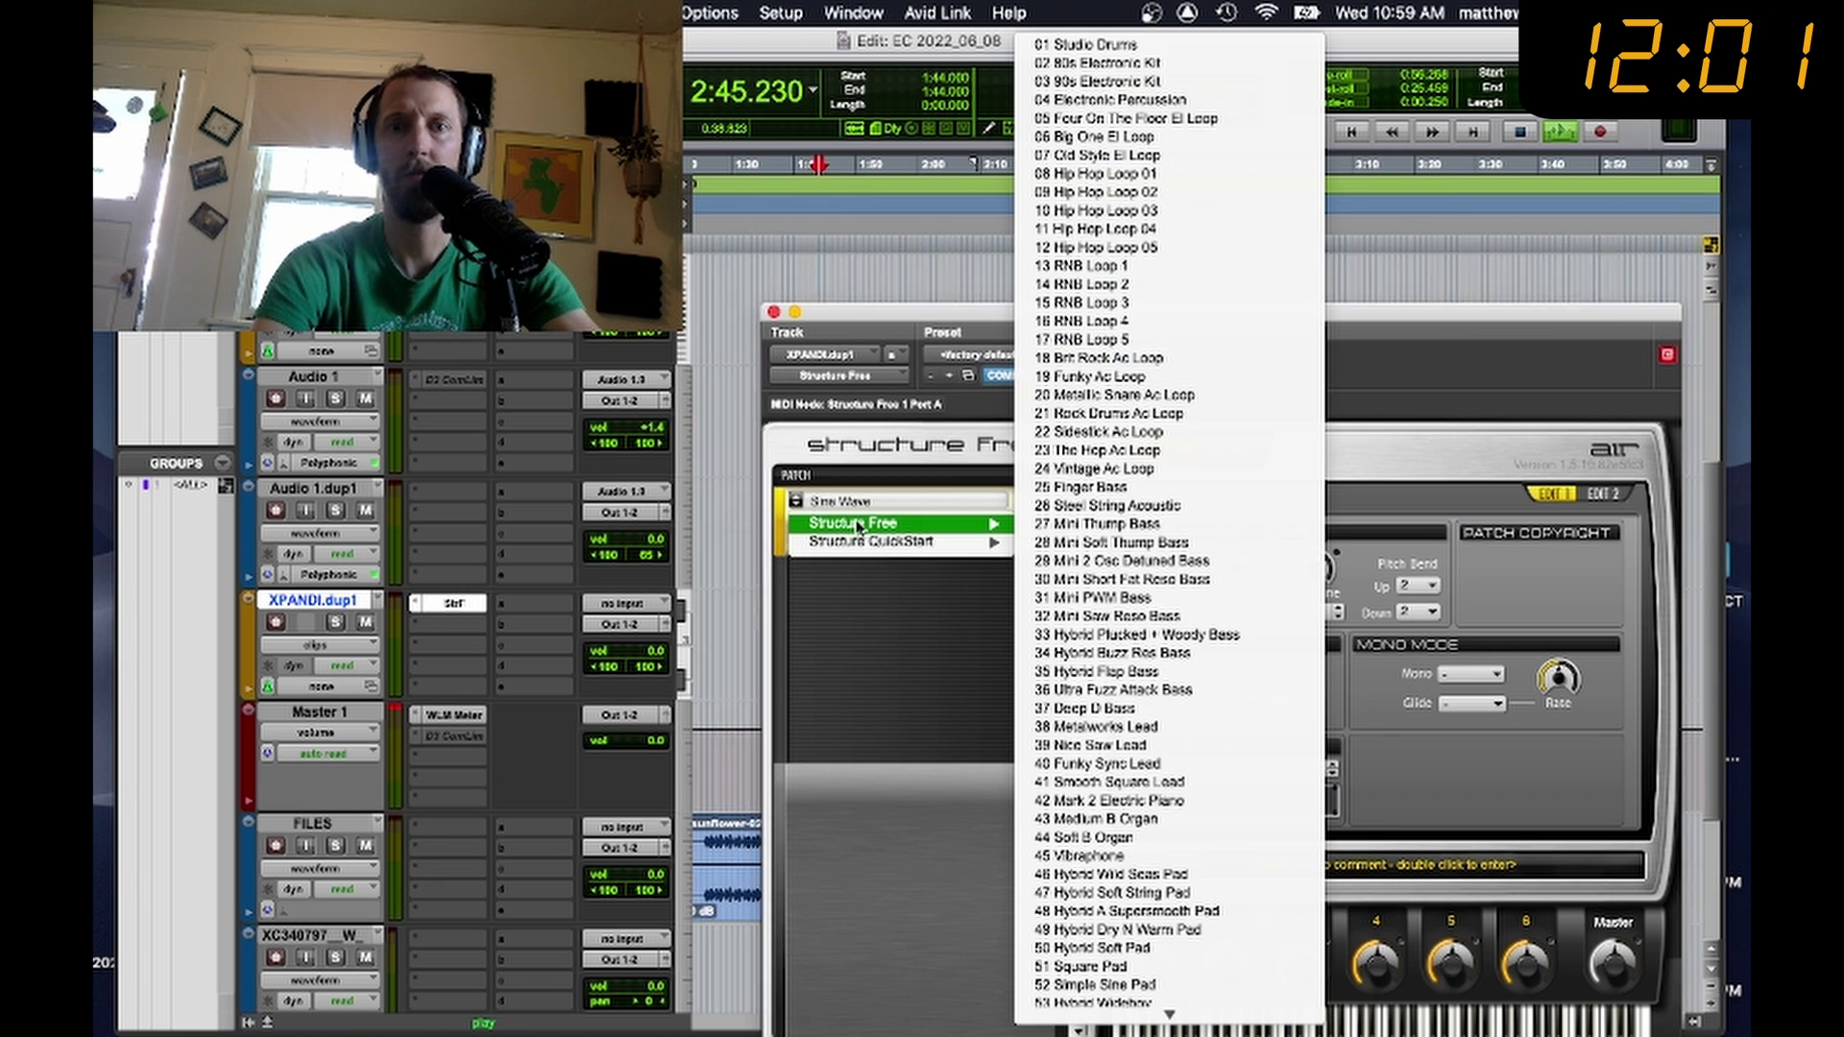
{"action": "left_click", "coordinate": [1076, 44]}
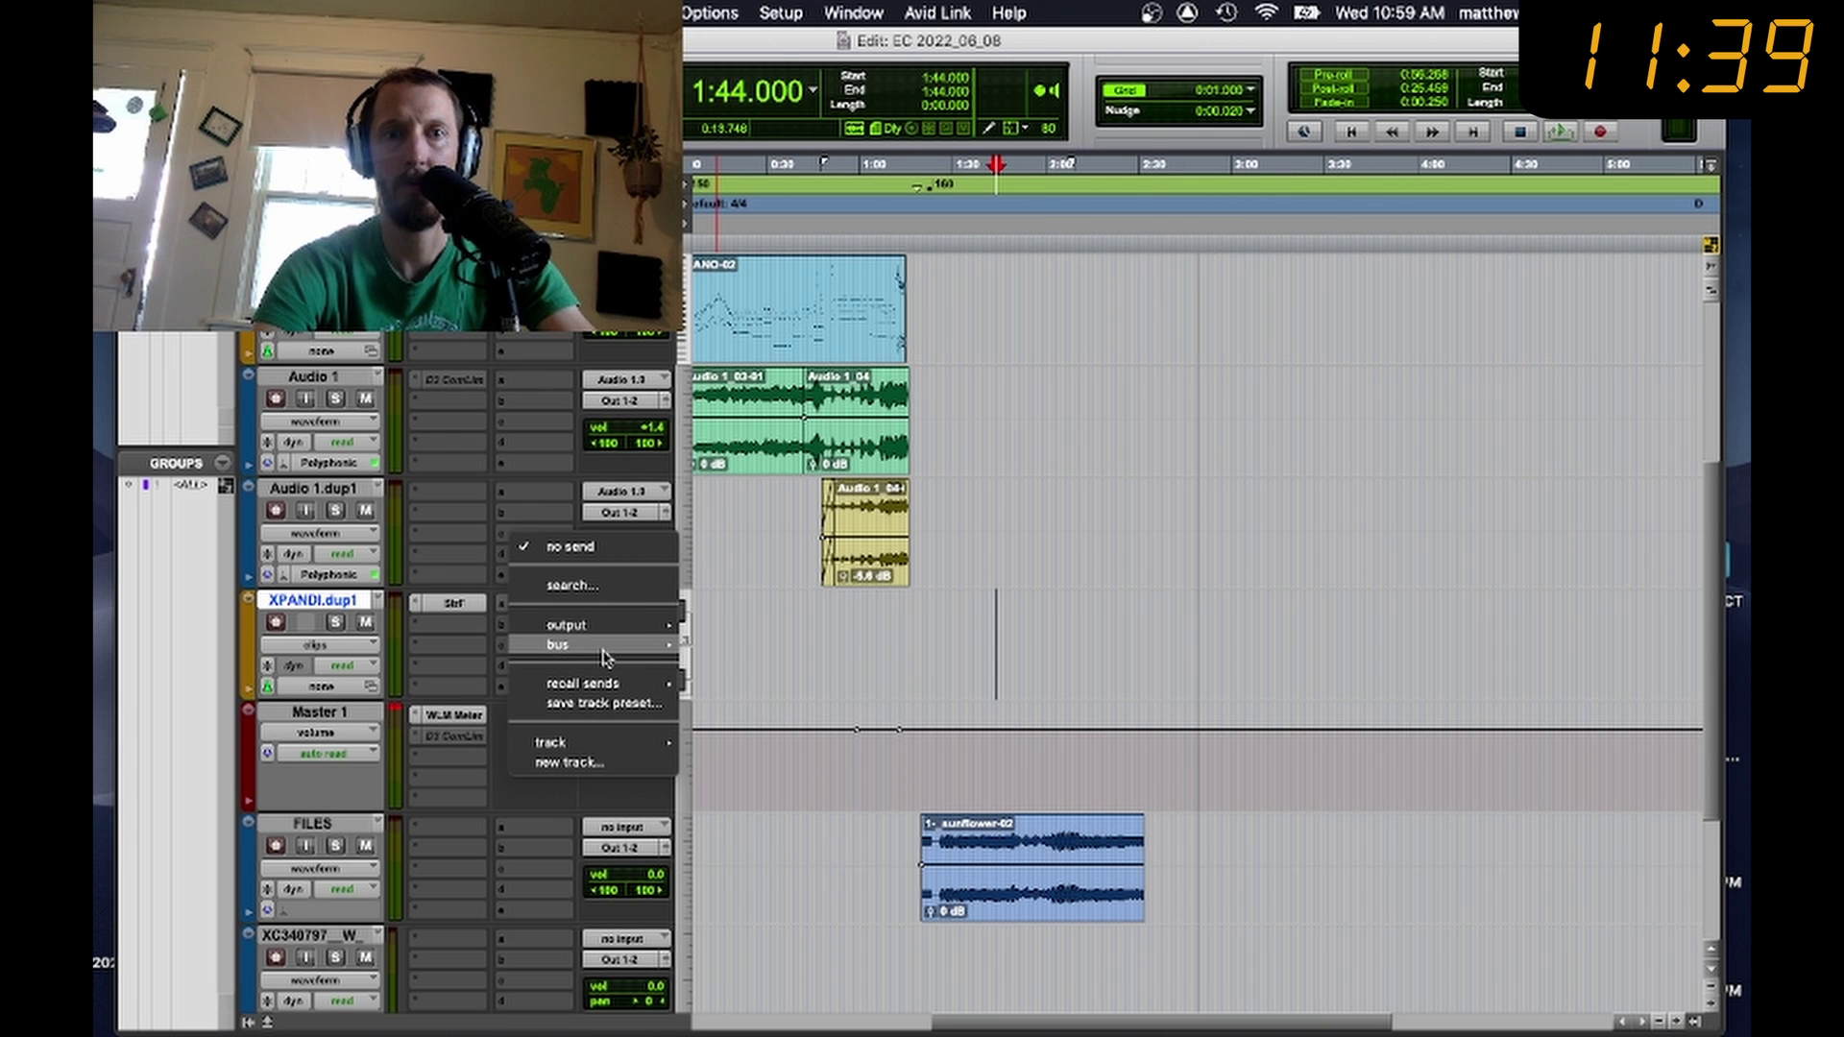
Step: Send XPANDI.dup1 to a new stereo audio track named Audio 2 and open the Structure Free instrument
{"action": "left_click", "coordinate": [607, 764]}
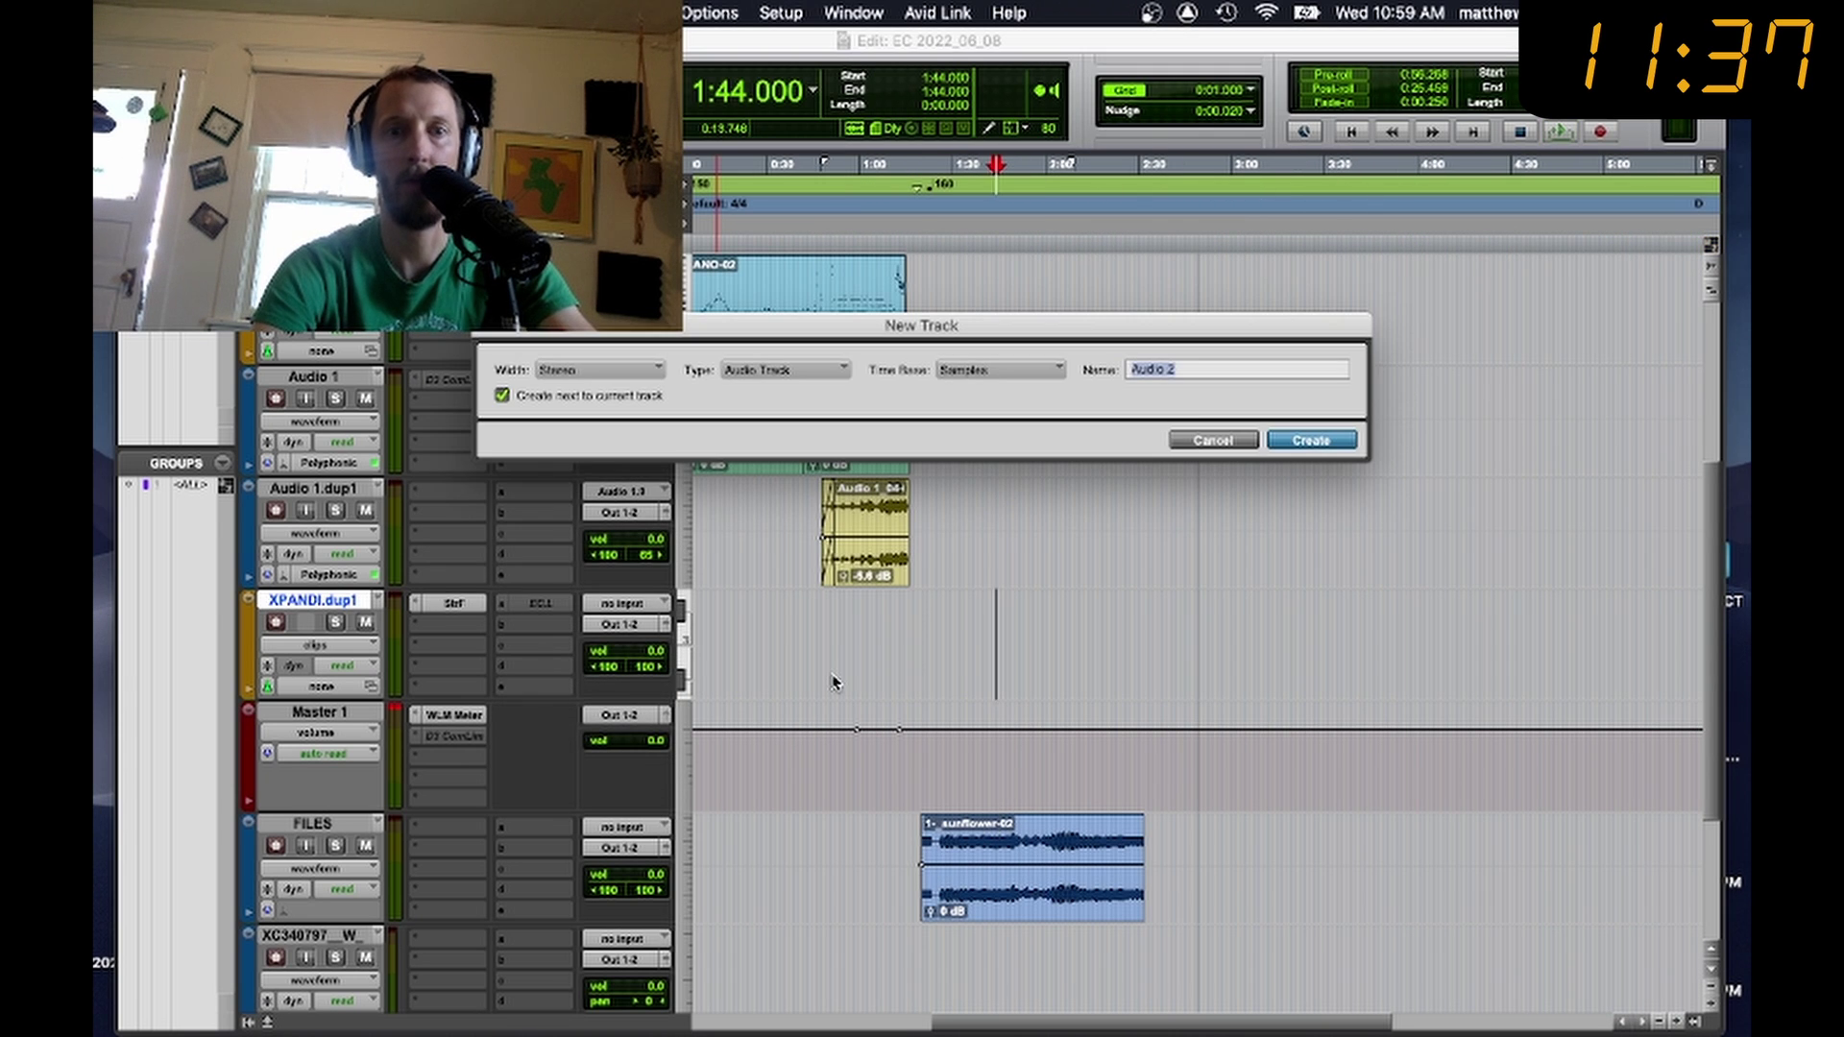
{"action": "key", "text": "Return"}
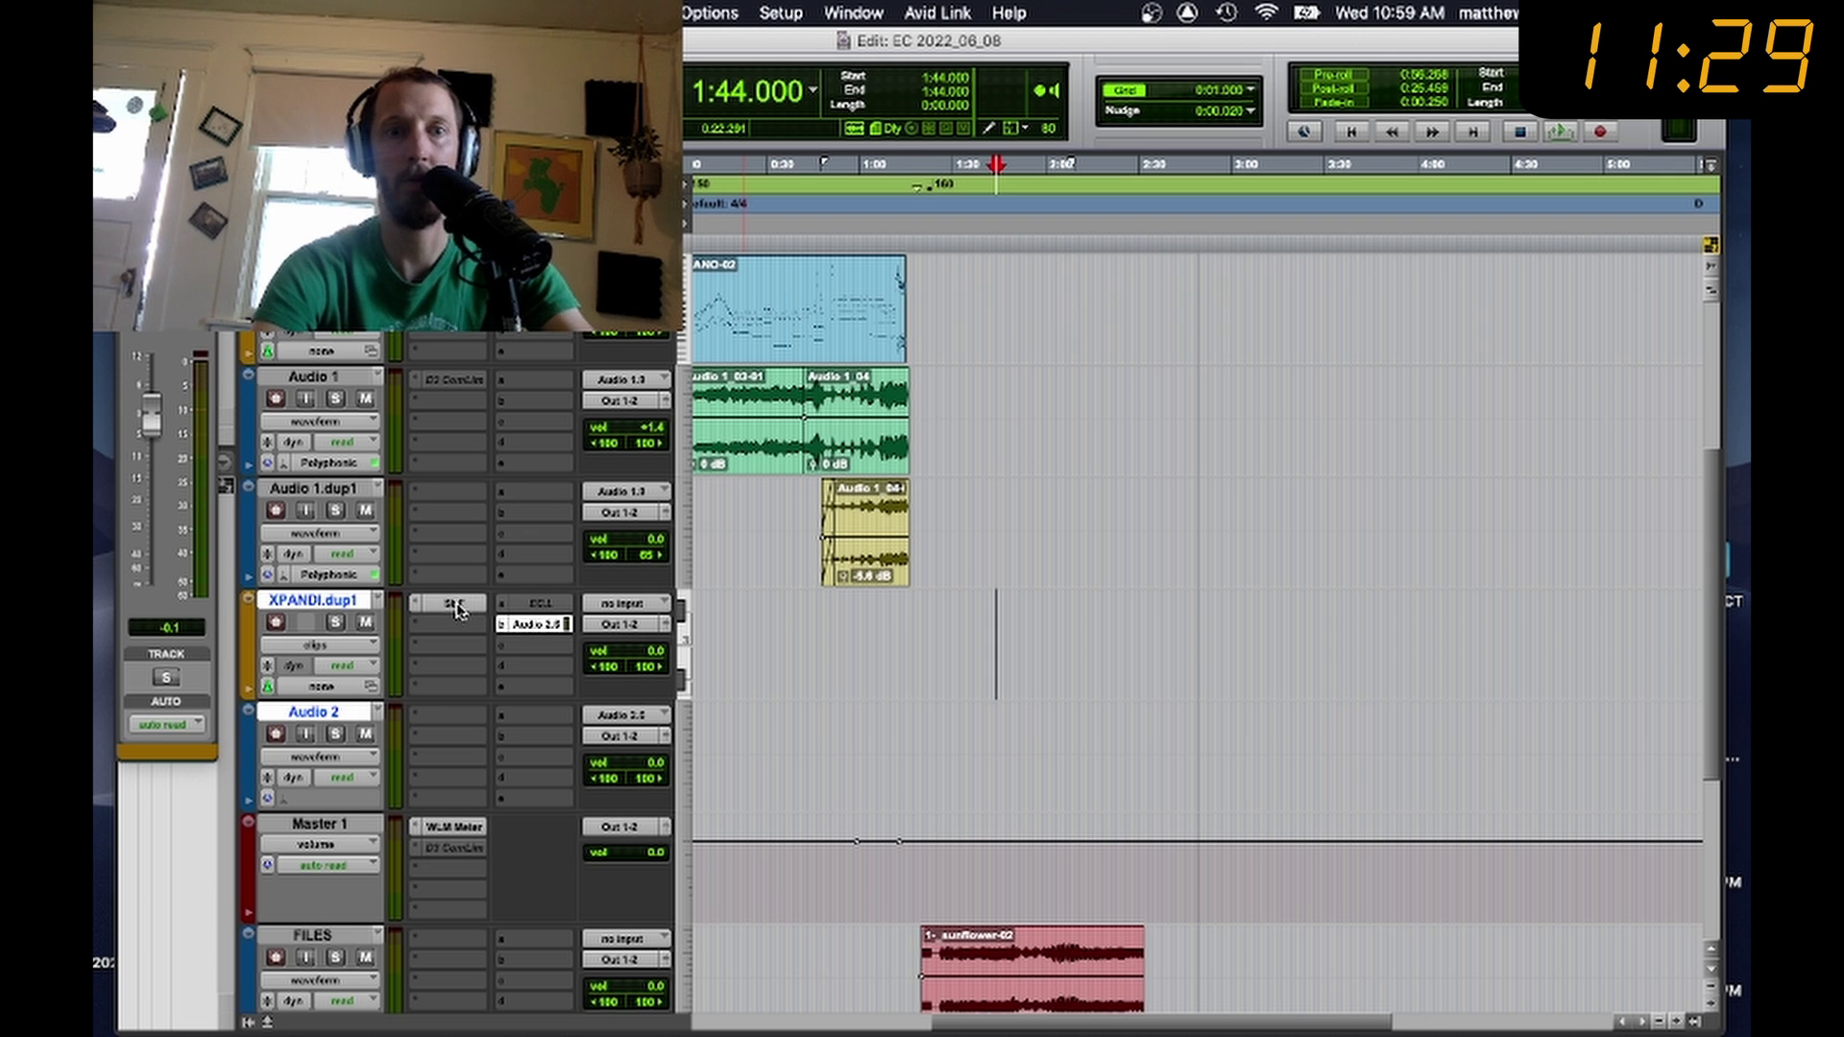
{"action": "left_click", "coordinate": [454, 605]}
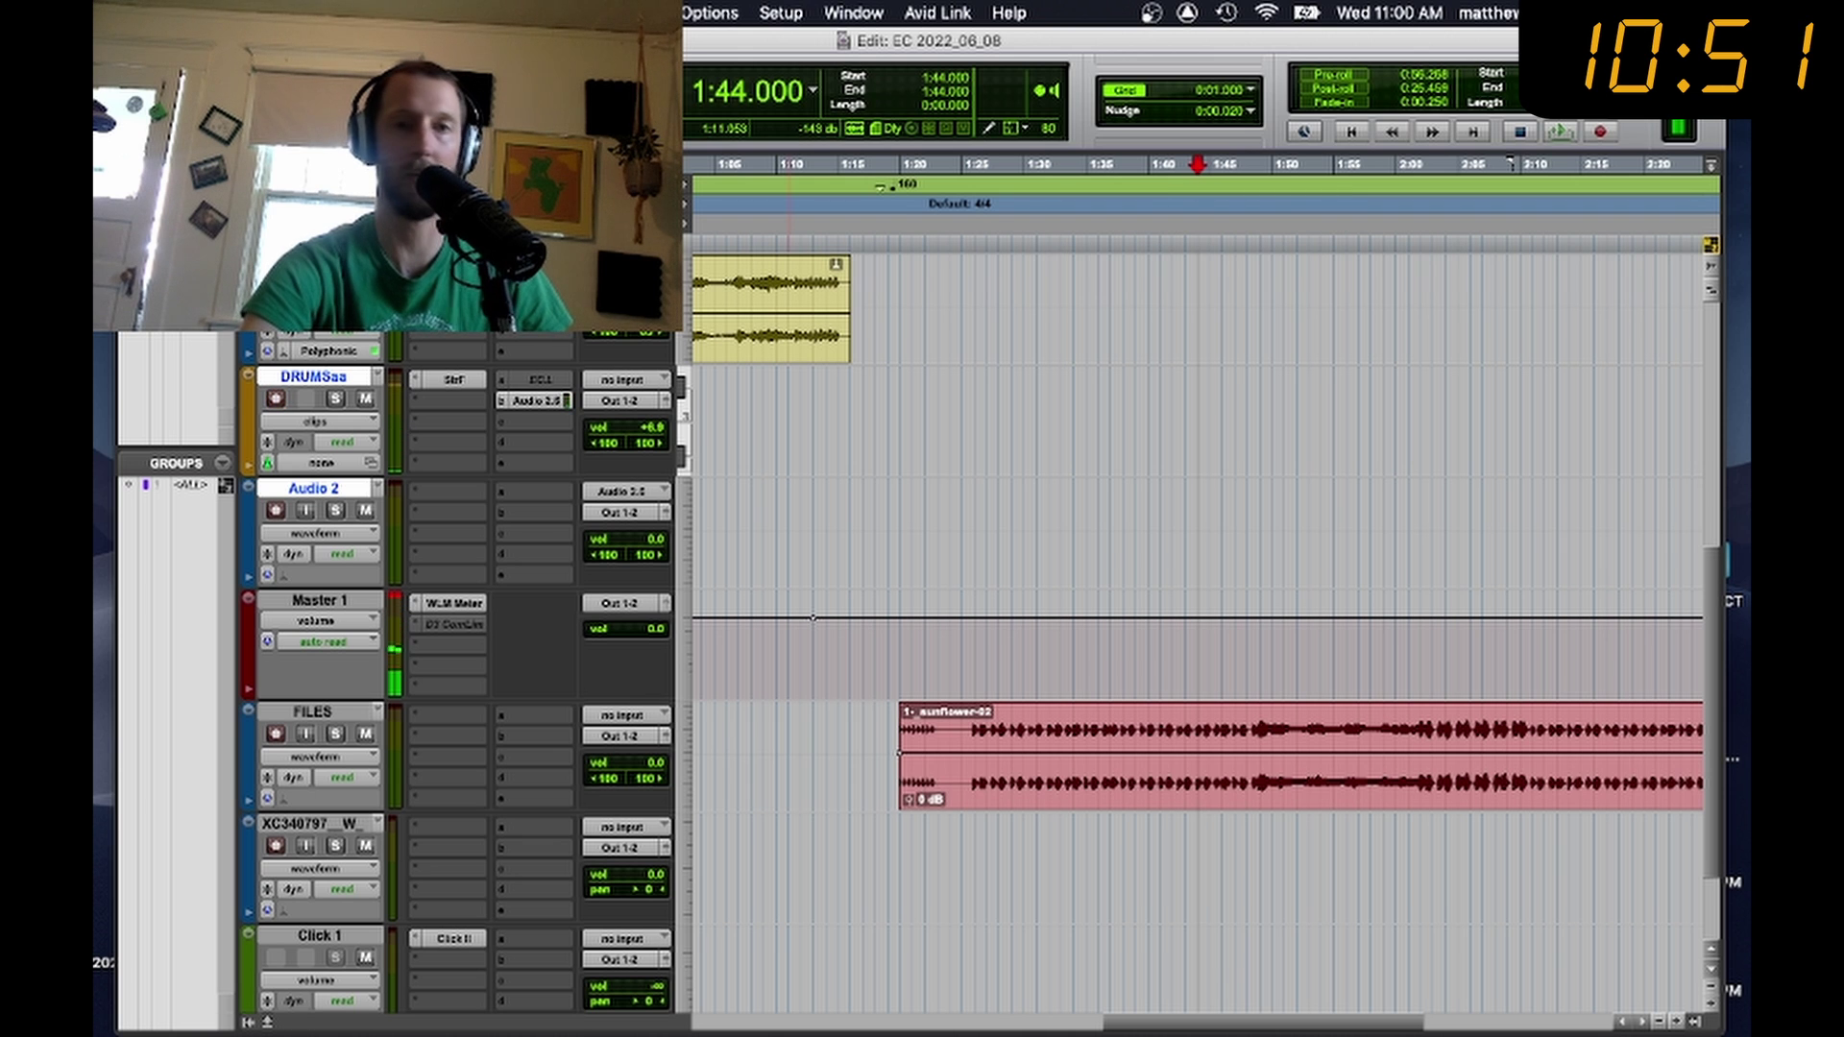
Step: Adjust the Click 1 track's volume automation beneath the sunflower clip
{"action": "left_click", "coordinate": [989, 999]}
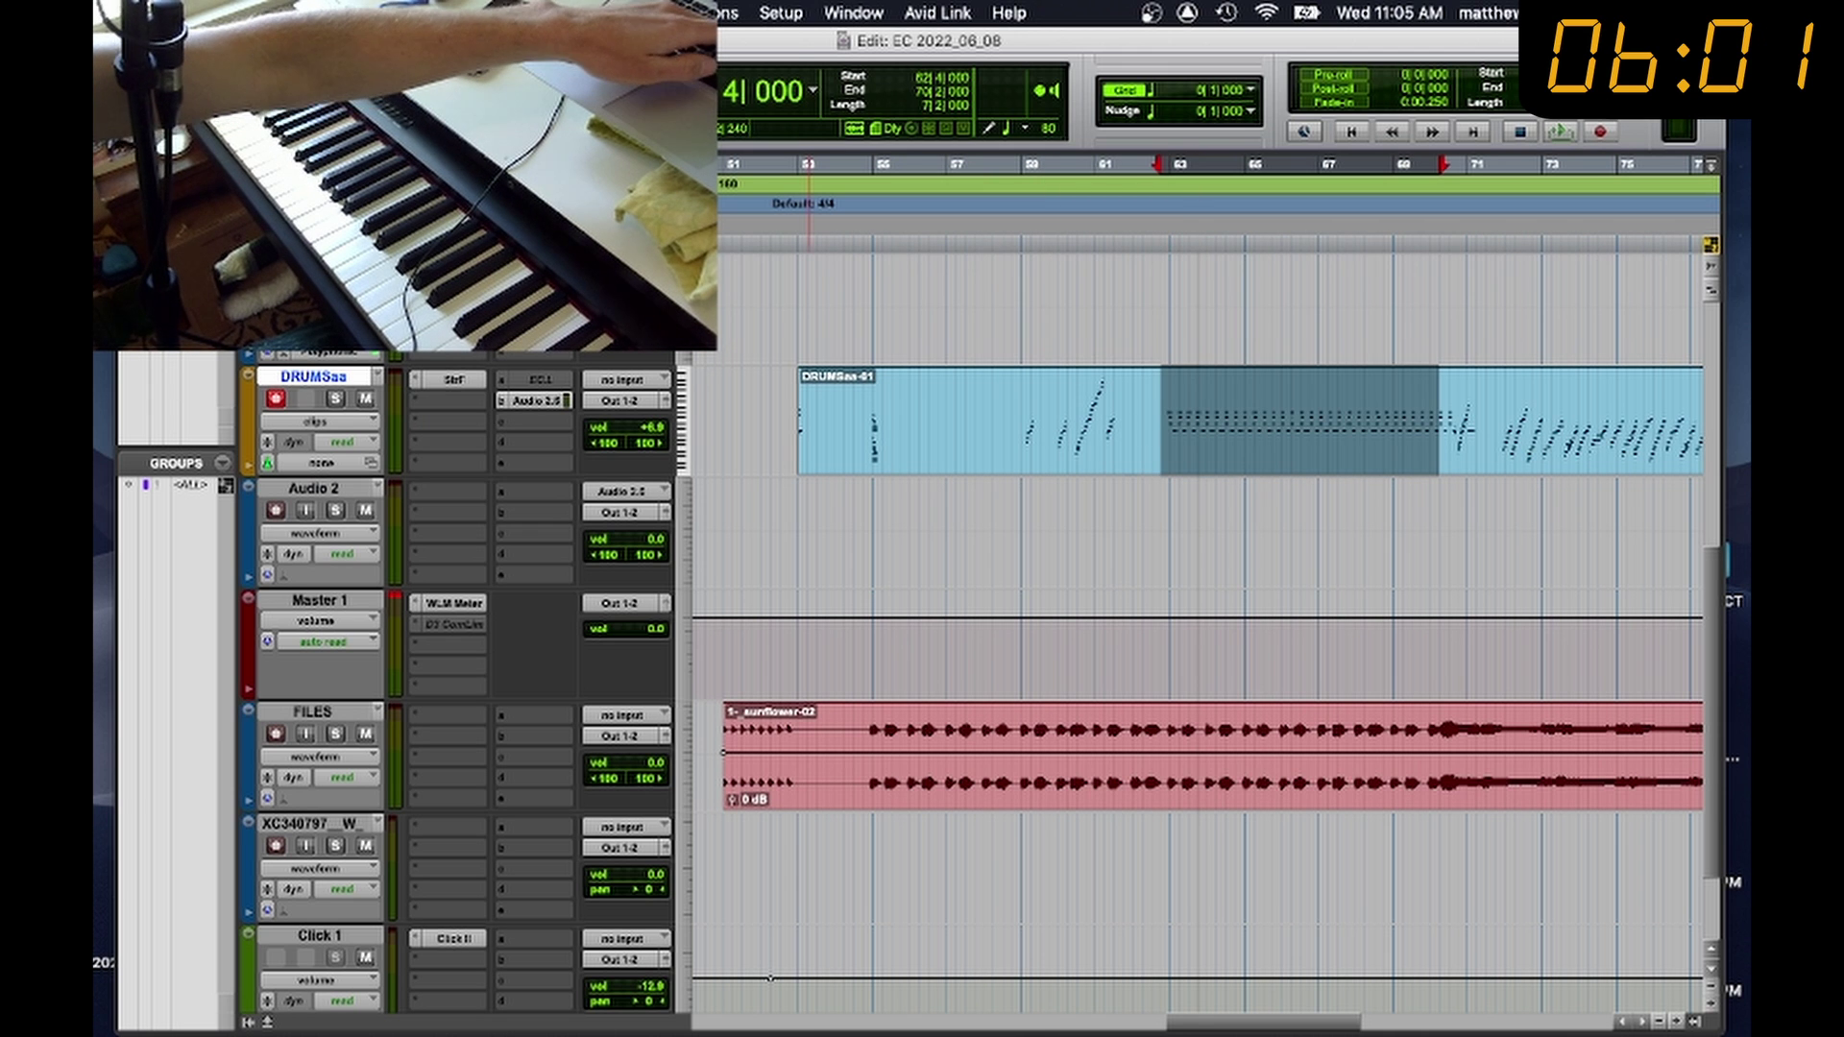
Step: Open the event operations for the DRUMSaa notes selected from 62|4 to 70|2 and play back
{"action": "left_click", "coordinate": [547, 12]}
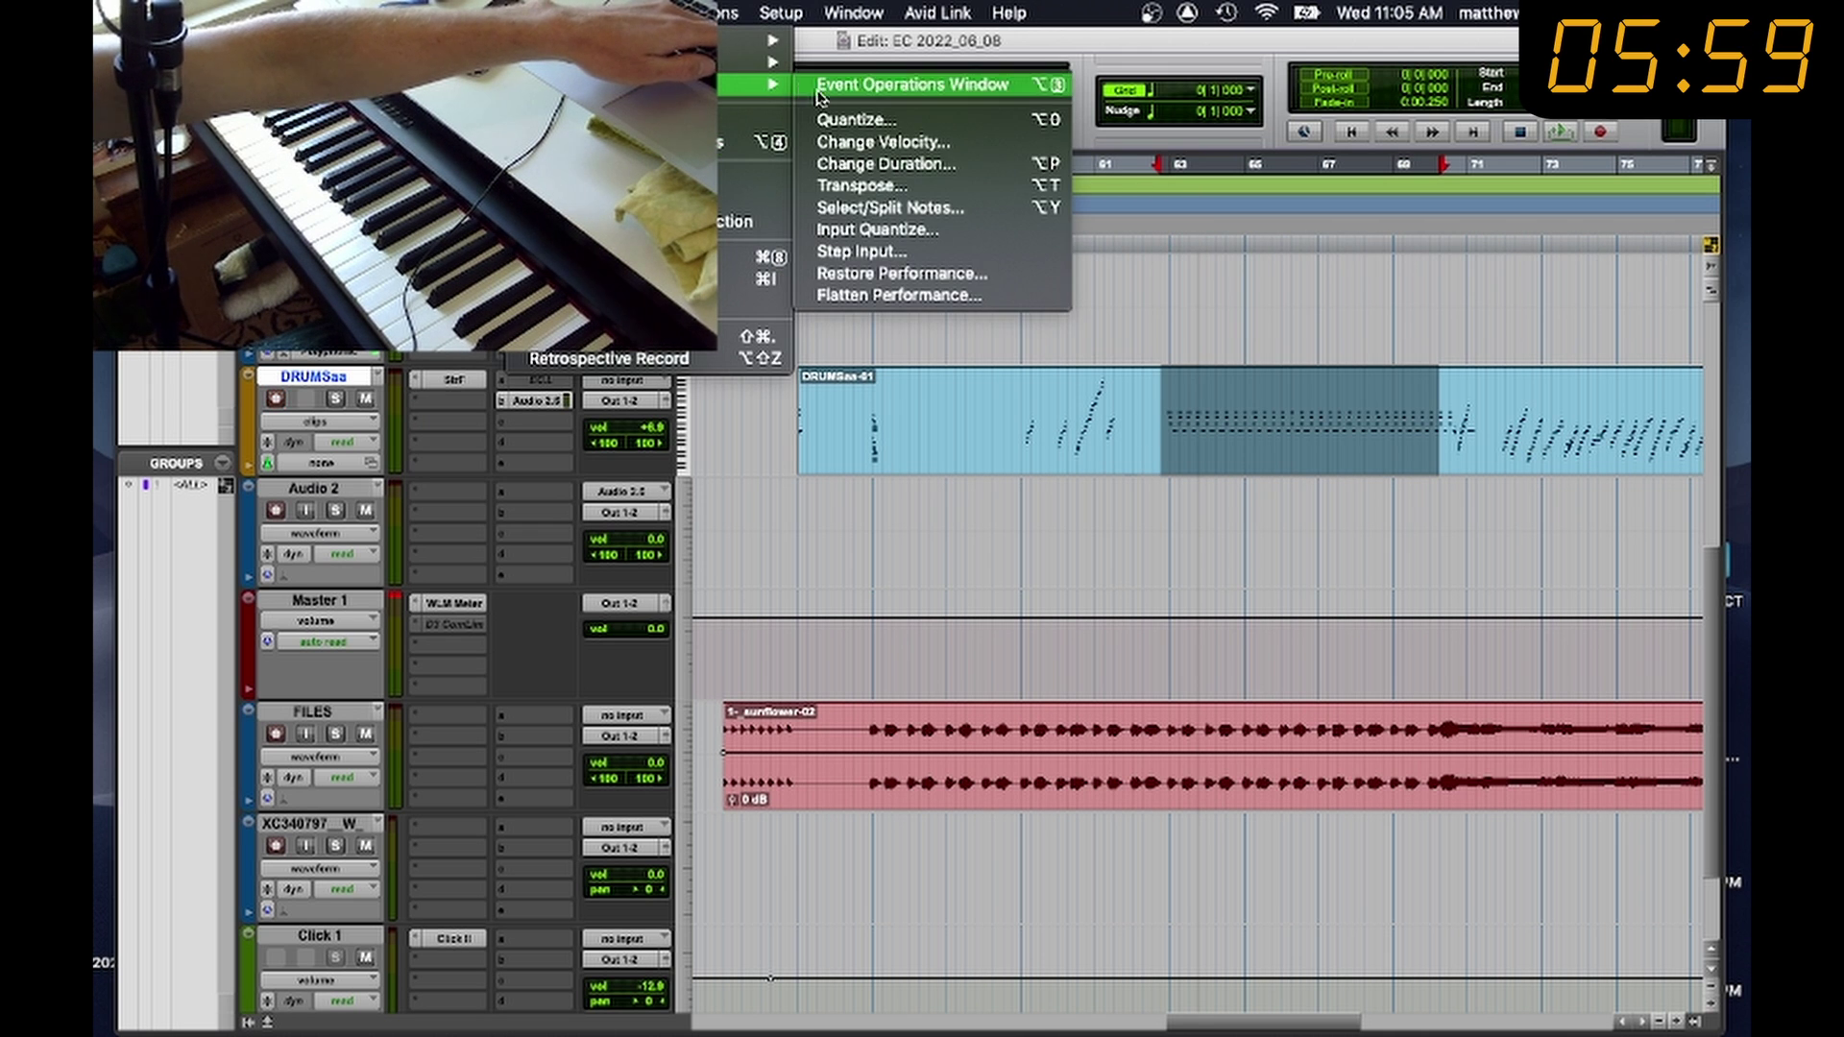
{"action": "left_click", "coordinate": [815, 89]}
{"action": "key", "text": "space"}
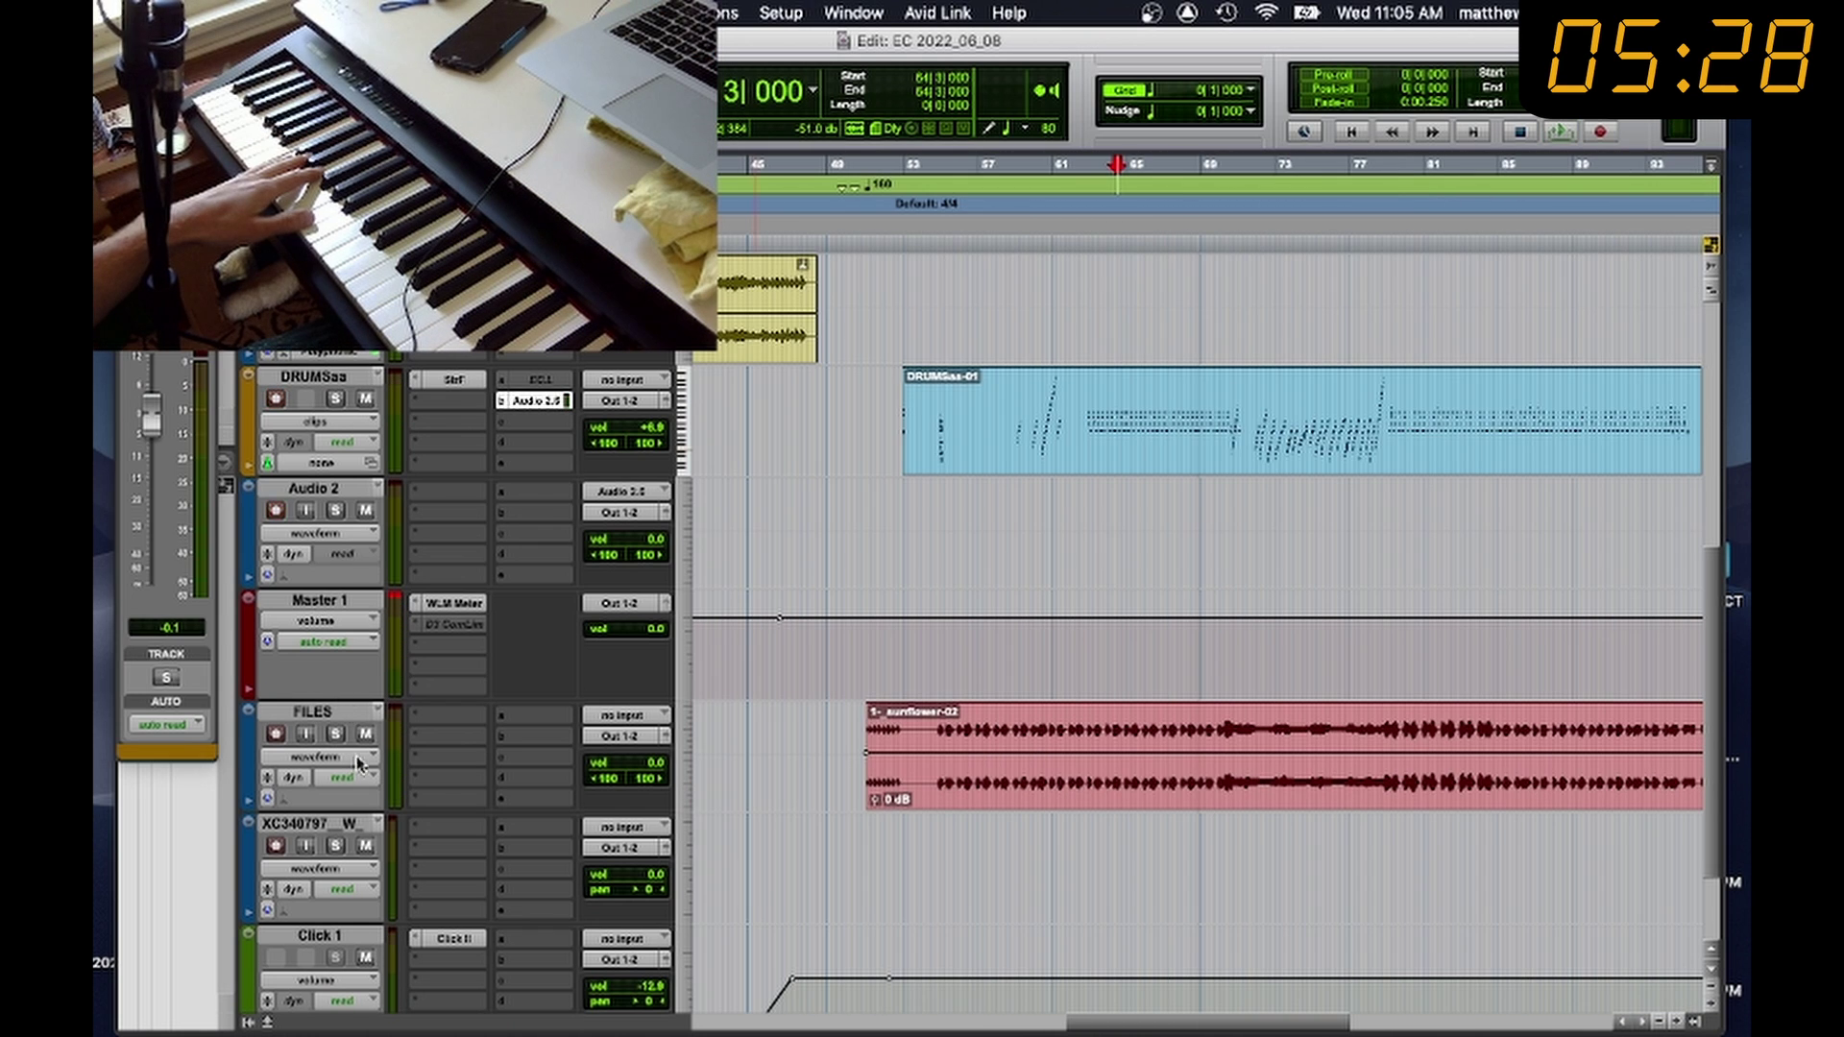
Step: Set part A of the XPANDI track's Xpand!2 to Hard Pick Bass from the 023 Basses category
{"action": "scroll", "coordinate": [352, 767], "scroll_direction": "down", "scroll_amount": 3}
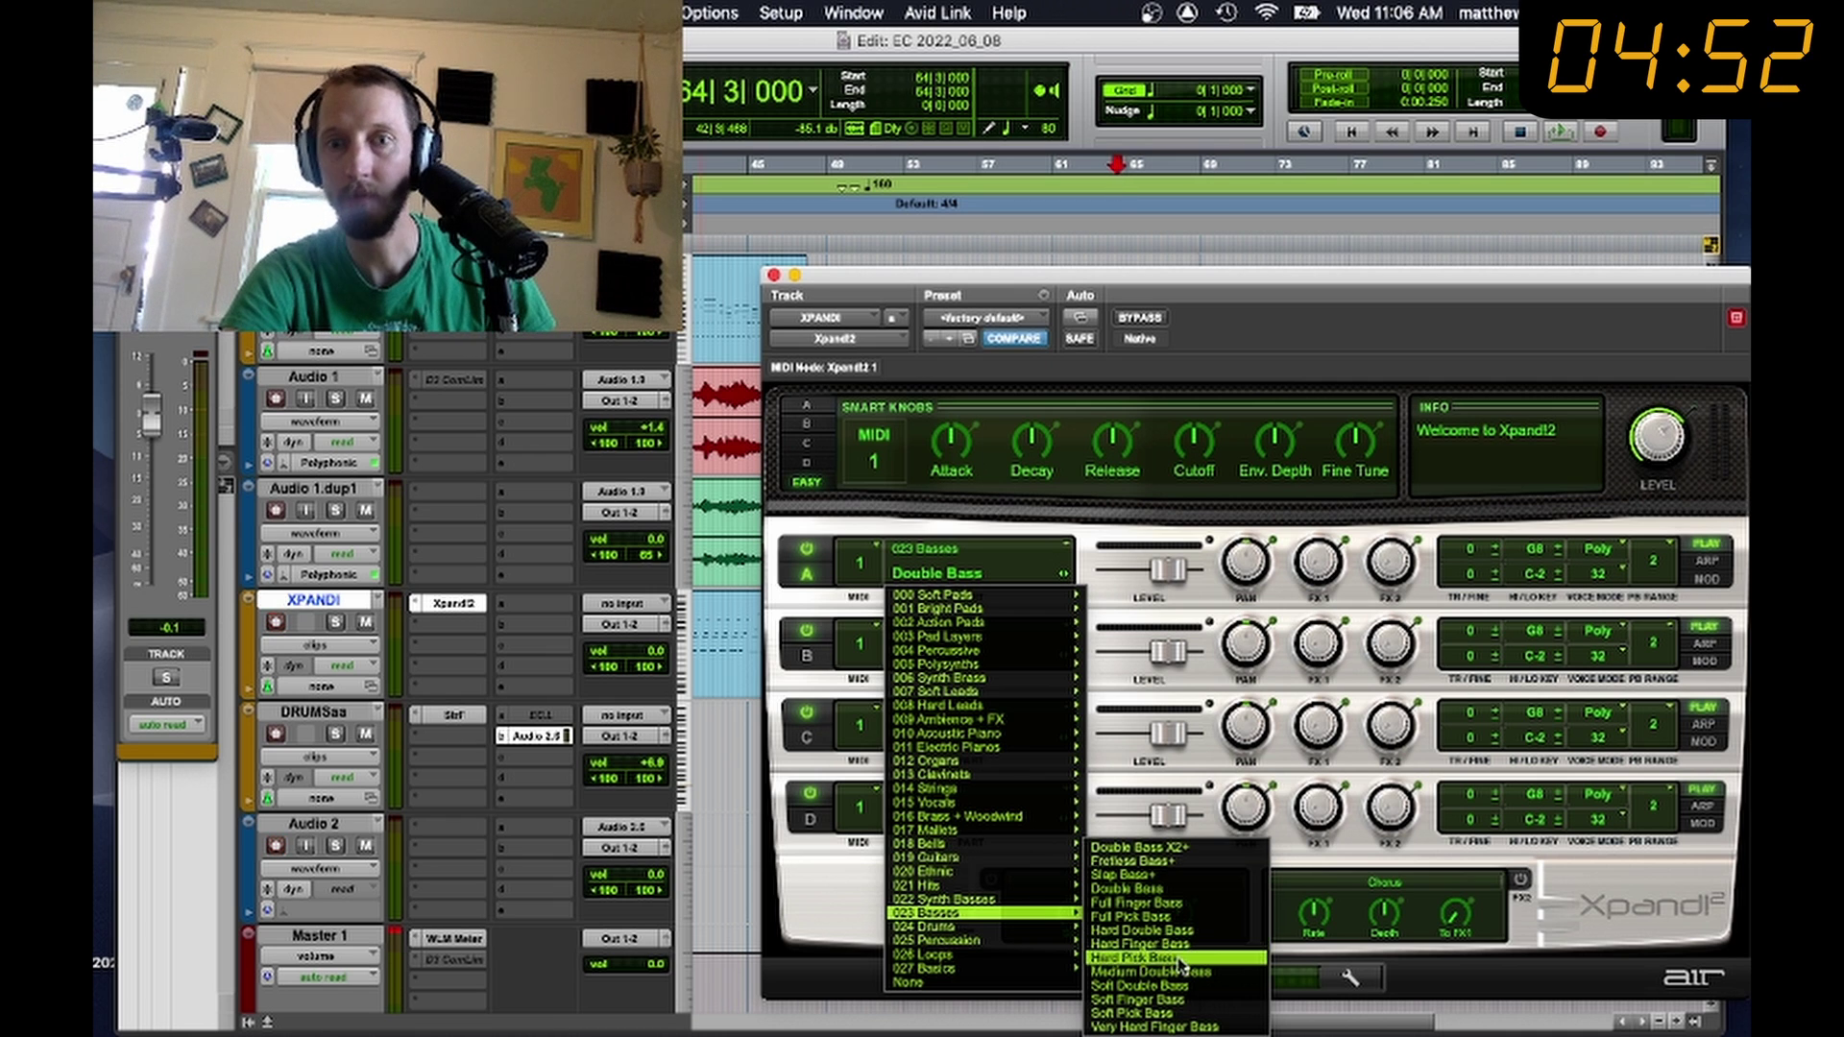
{"action": "left_click", "coordinate": [1179, 958]}
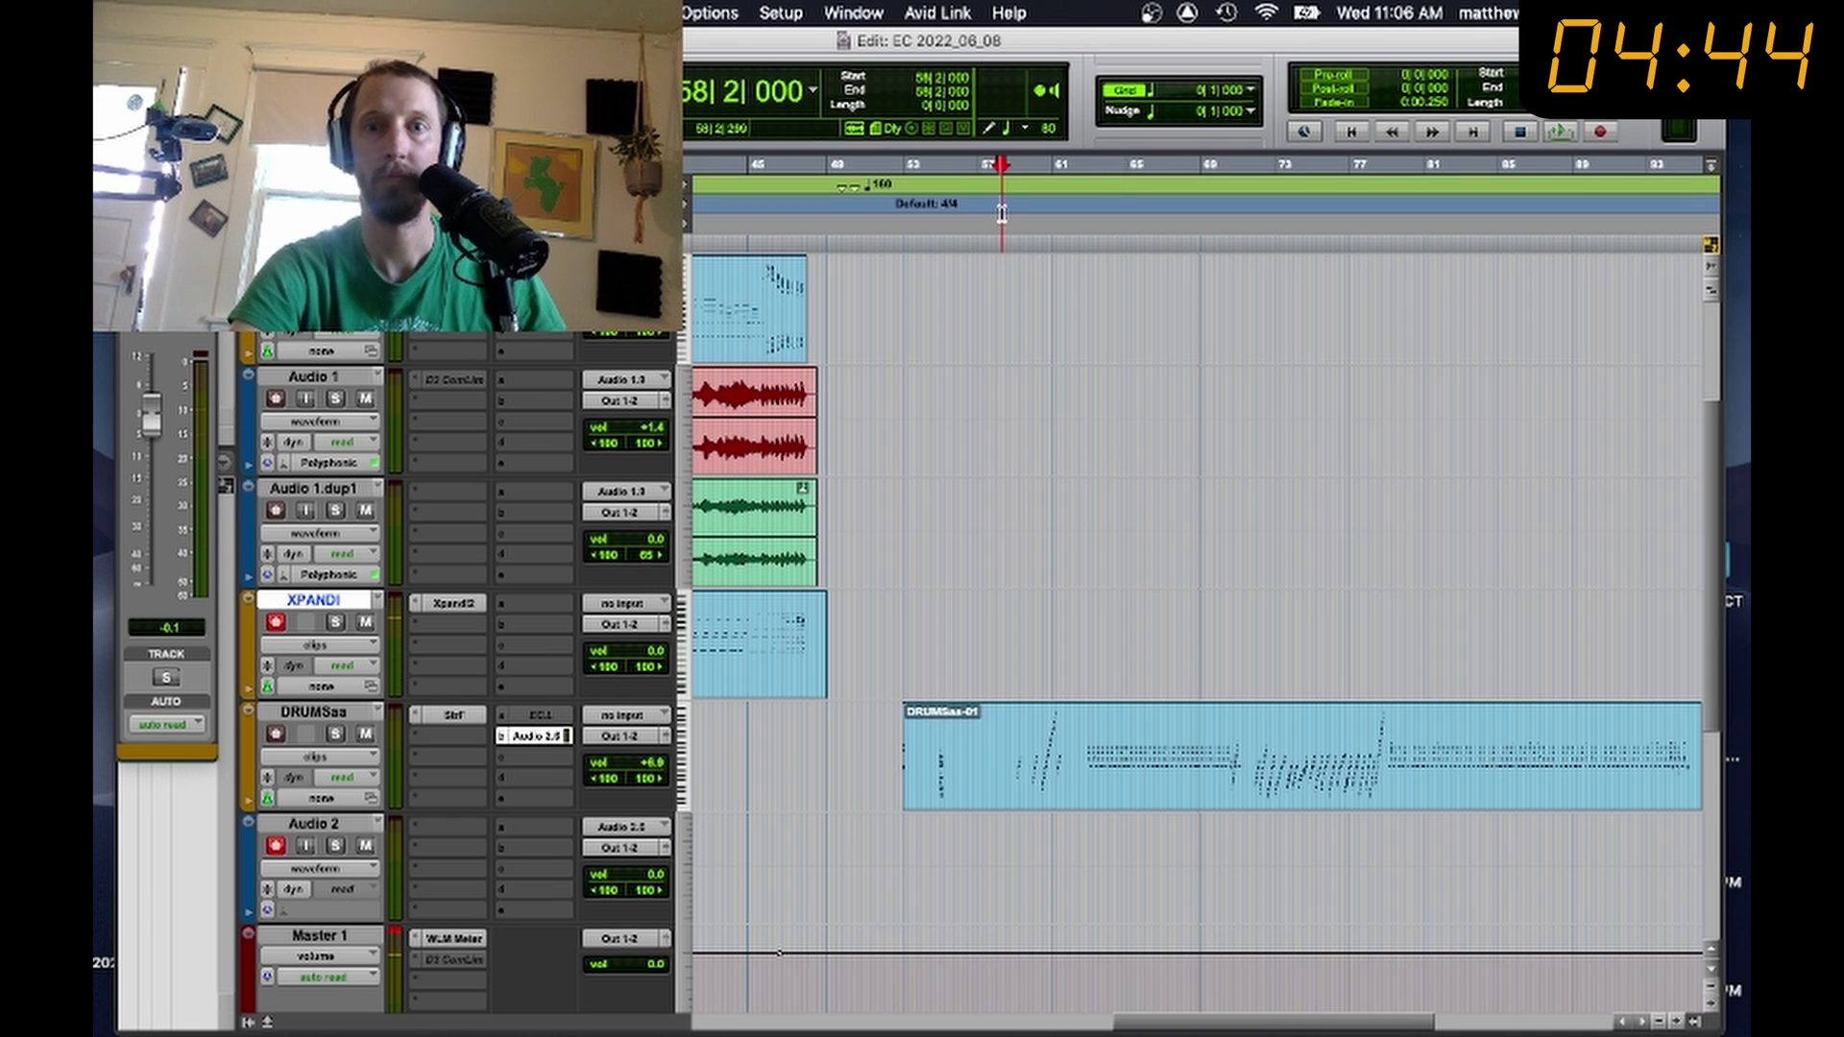
Step: Record onto the Audio 2 track with the DRUMSaa part playing from 52|2|000
{"action": "left_click", "coordinate": [937, 206]}
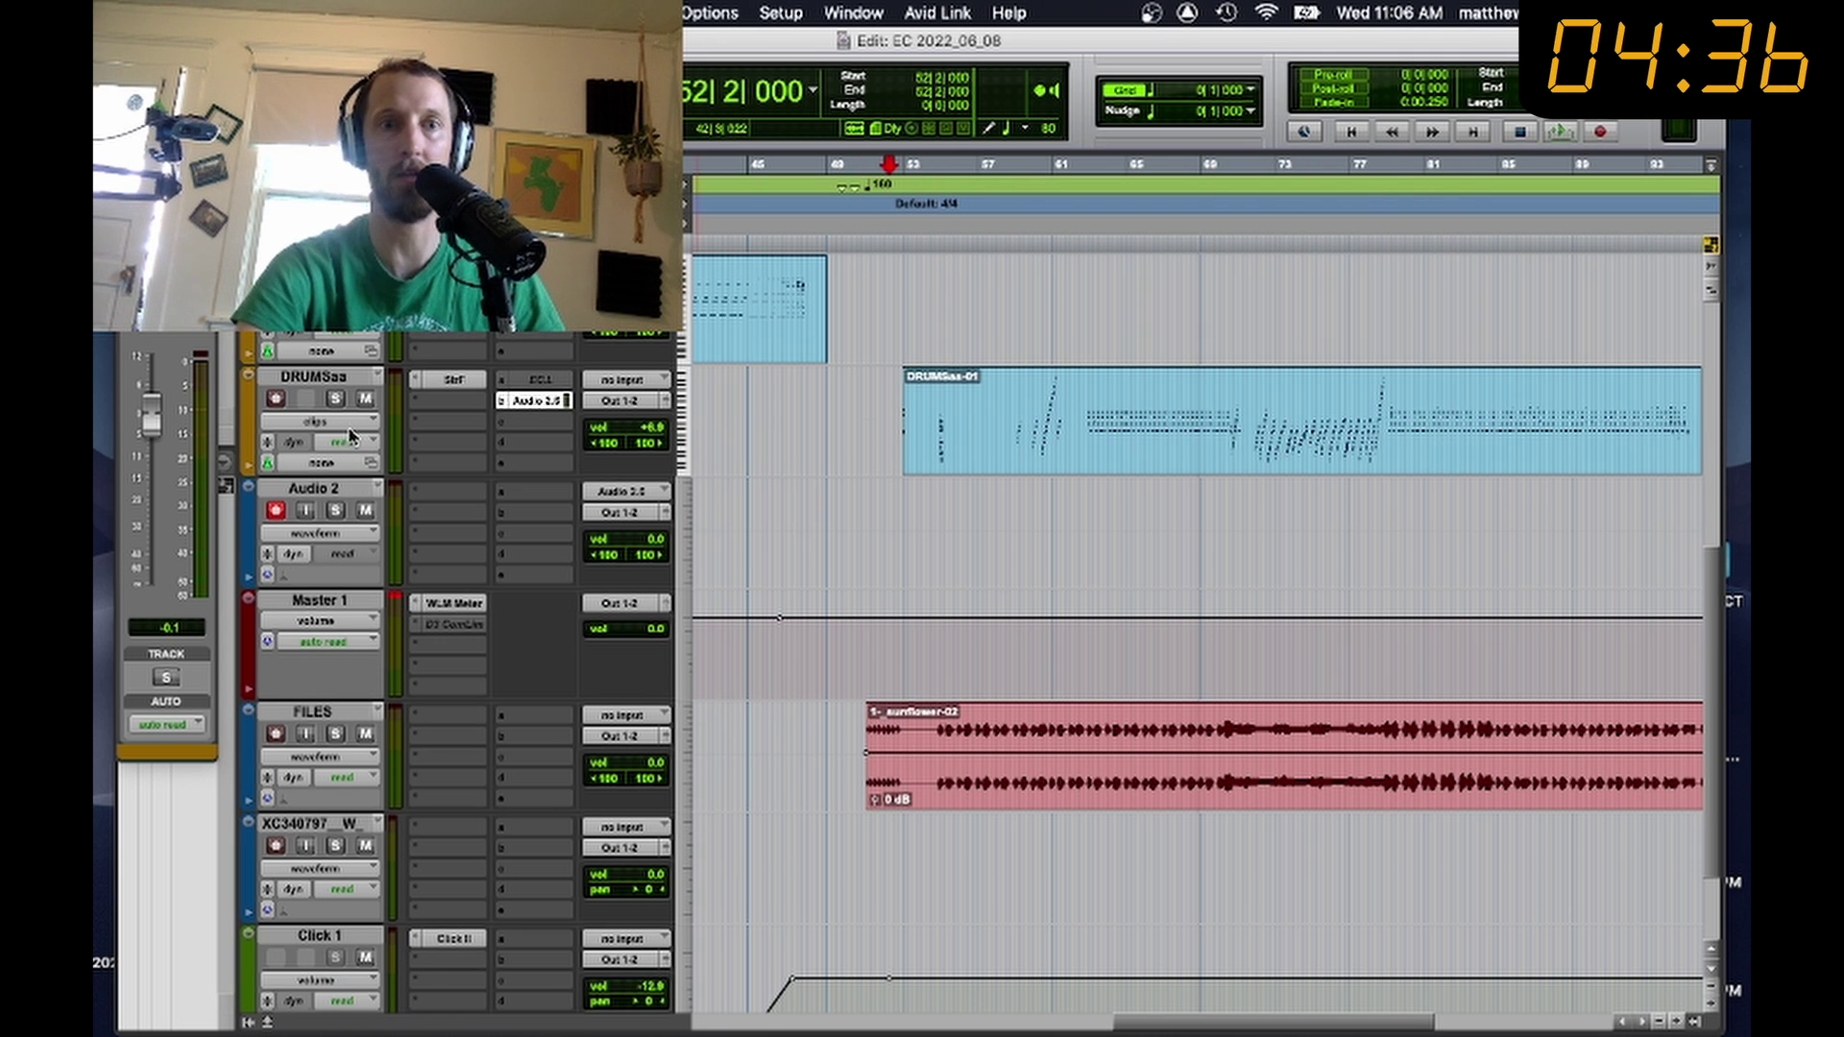
{"action": "left_click", "coordinate": [1599, 131]}
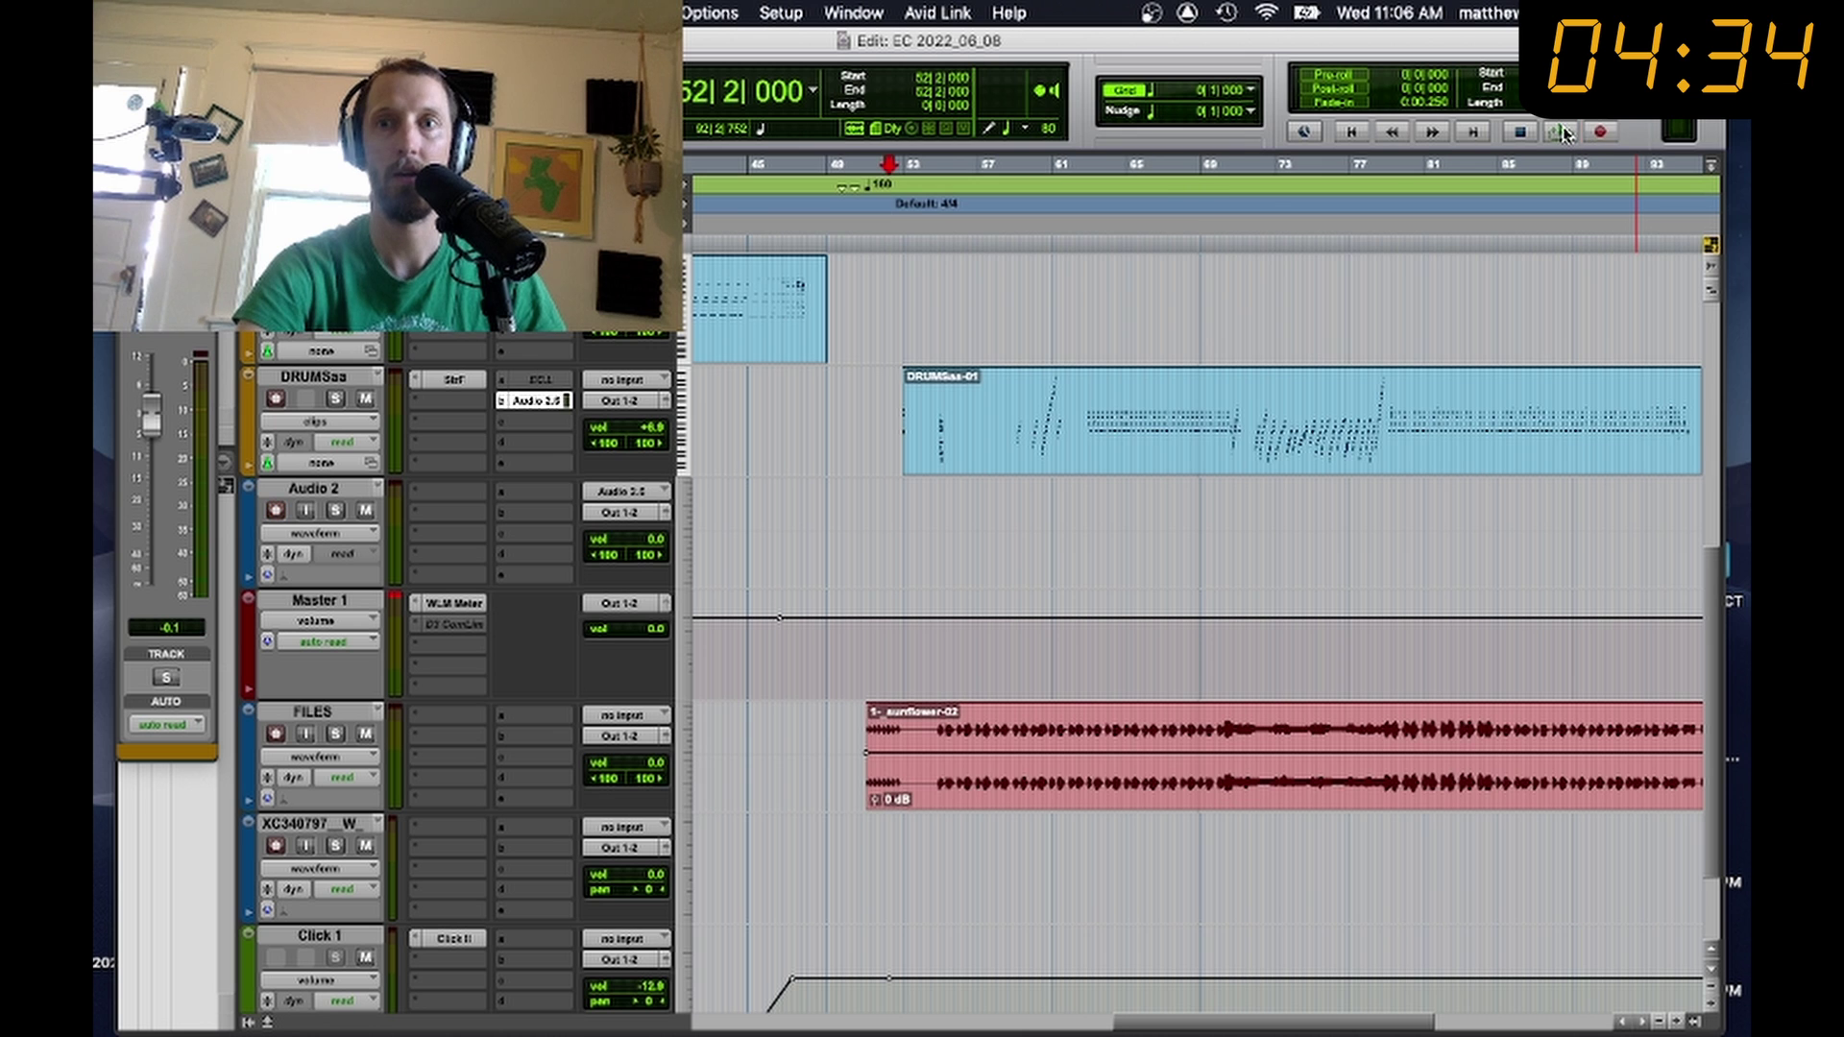
{"action": "left_click", "coordinate": [1560, 132]}
{"action": "key", "text": "super+bracketright"}
{"action": "key", "text": "super+bracketright"}
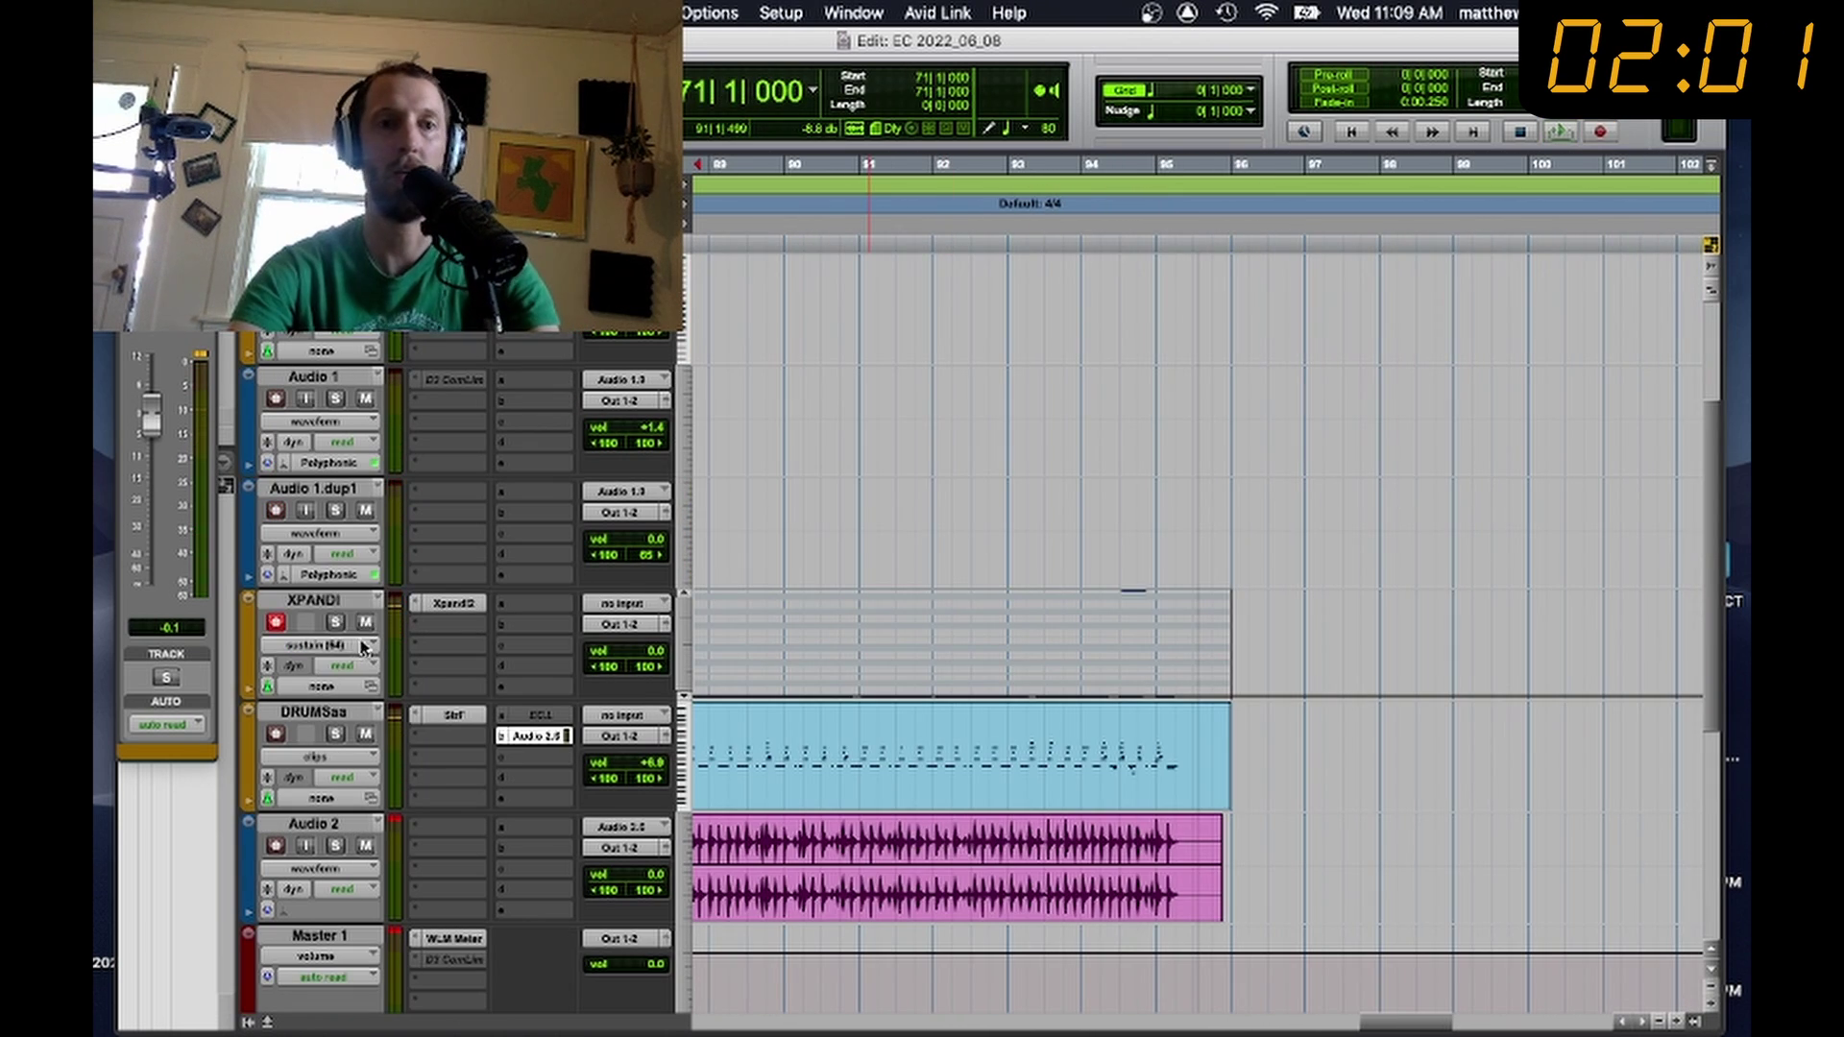
Step: Show the XPANDI track as clips and raise the Audio 2 compressor's gain to 19.8 dB
{"action": "left_click", "coordinate": [326, 647]}
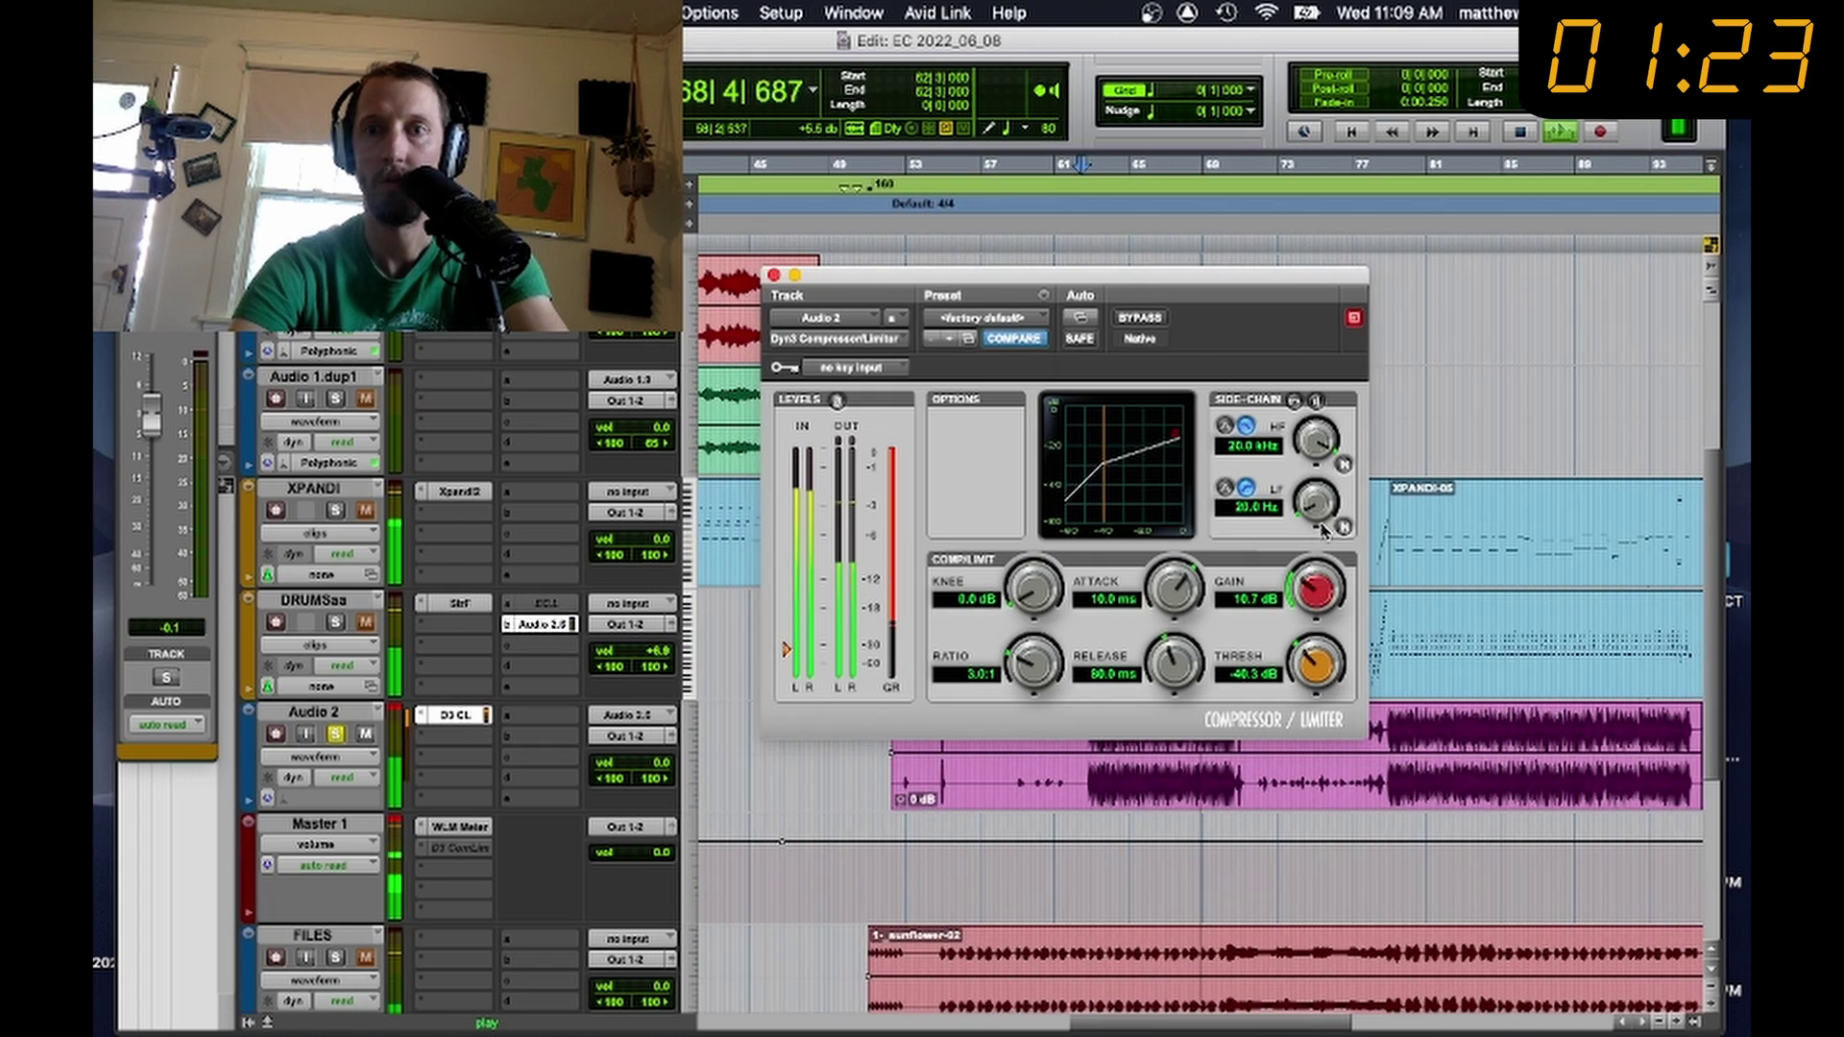
{"action": "left_click_drag", "start_coordinate": [1323, 529], "coordinate": [1320, 526]}
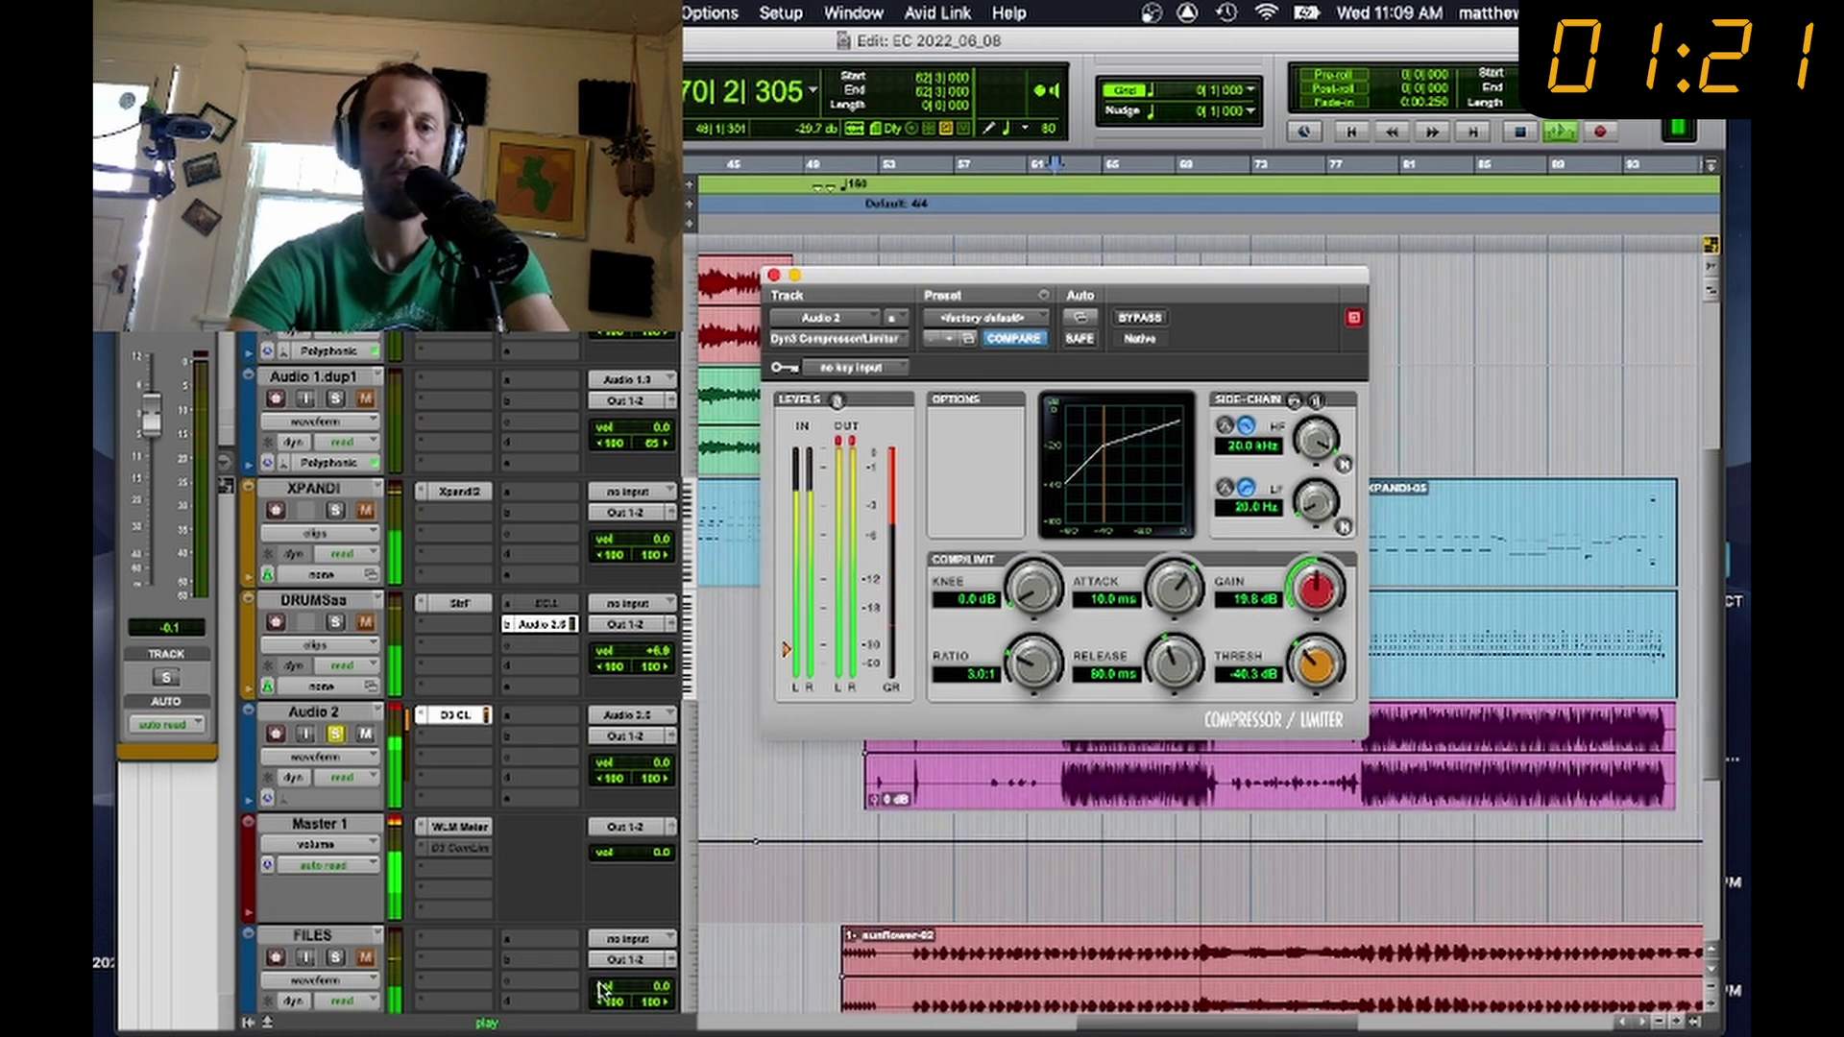
Step: Mute the Click 1 track and take Audio 2 out of solo
{"action": "scroll", "coordinate": [330, 913], "scroll_direction": "down", "scroll_amount": 5}
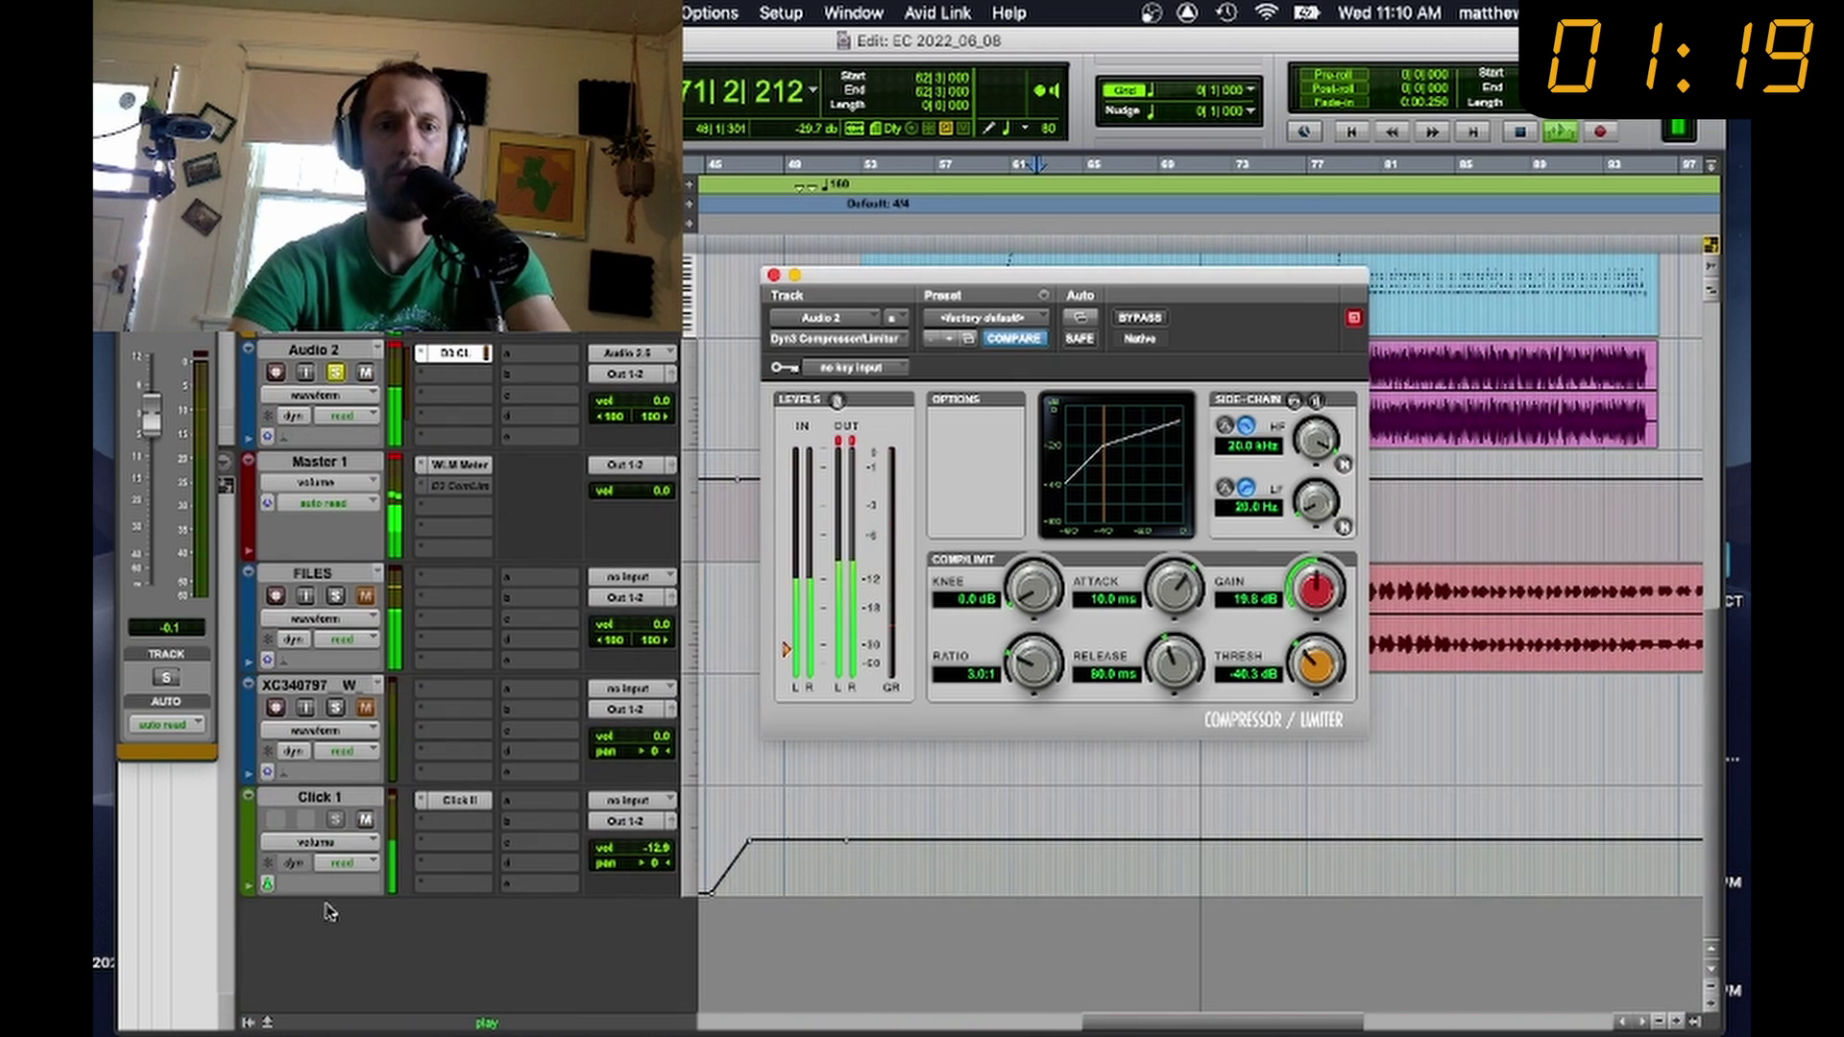
{"action": "left_click", "coordinate": [364, 821]}
{"action": "scroll", "coordinate": [1076, 788], "scroll_direction": "up", "scroll_amount": 2}
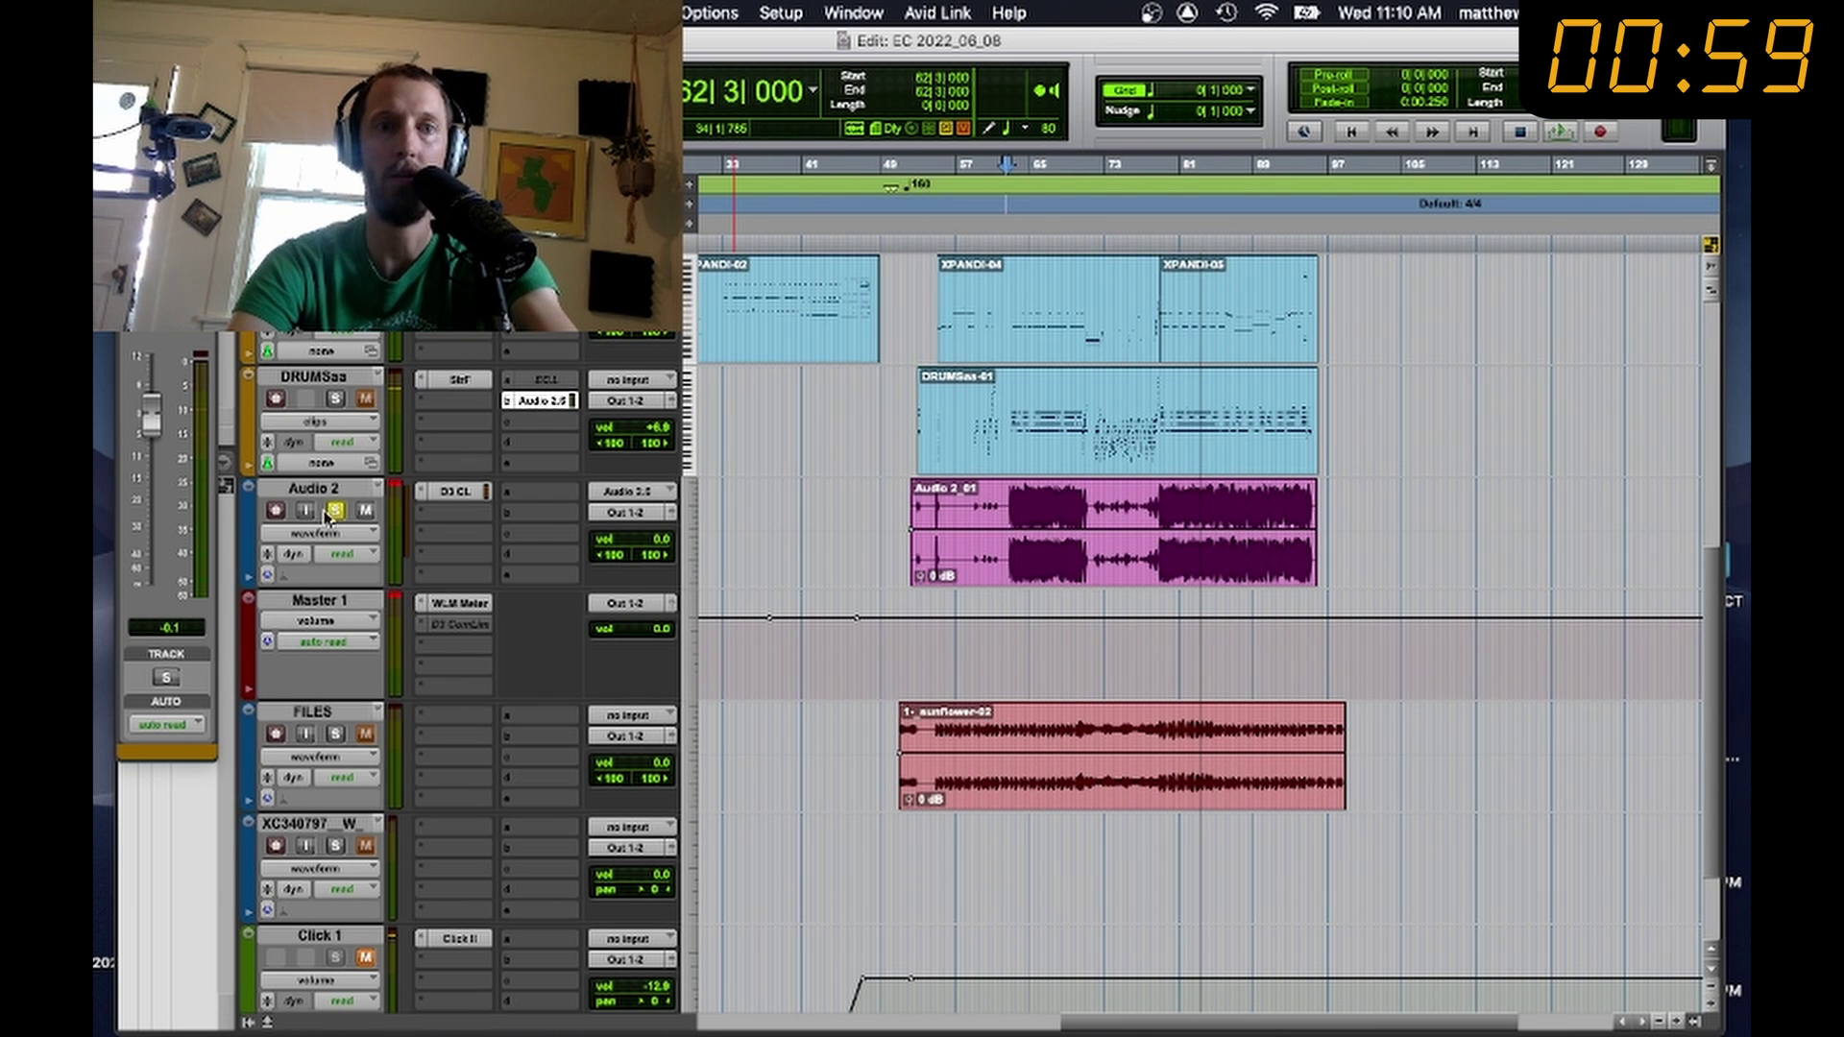
{"action": "left_click", "coordinate": [335, 510]}
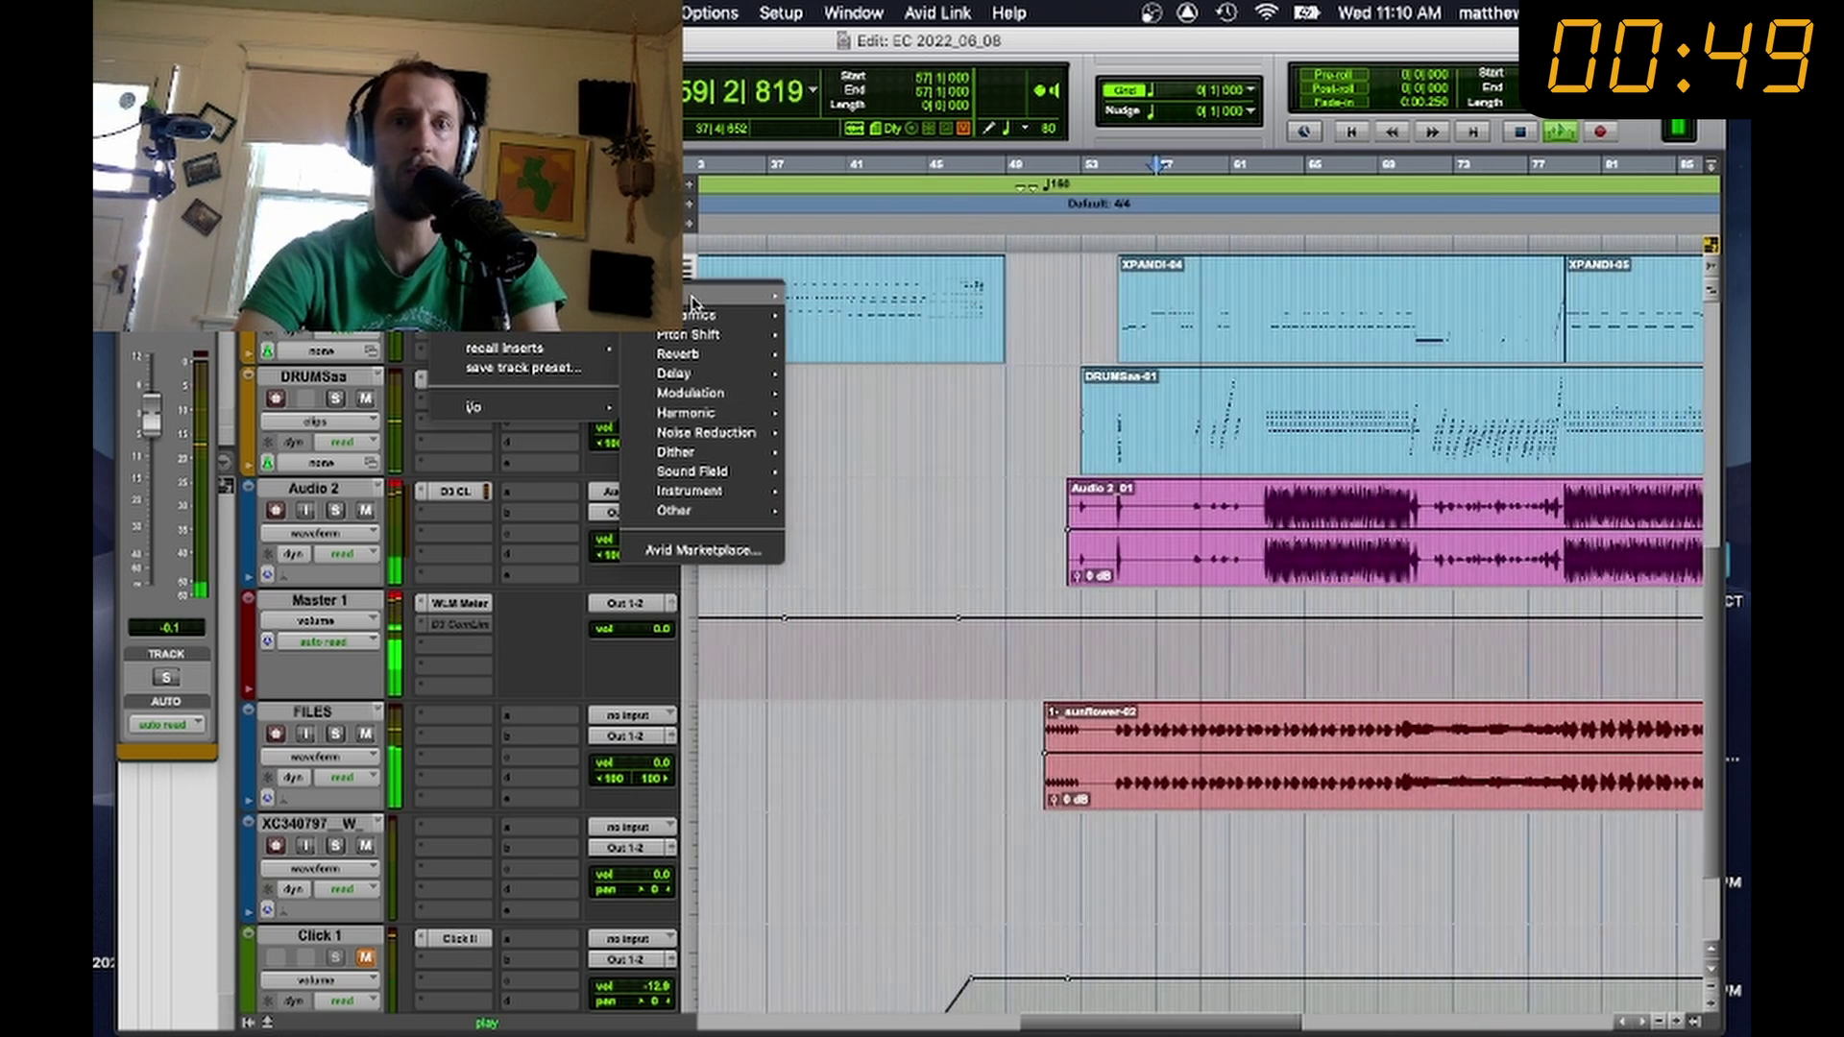
Step: Insert an EQ3 7-Band on the XPANDI track, boosting the low-mid band around 100 Hz and cutting the high-mid band
{"action": "mouse_move", "coordinate": [699, 297]}
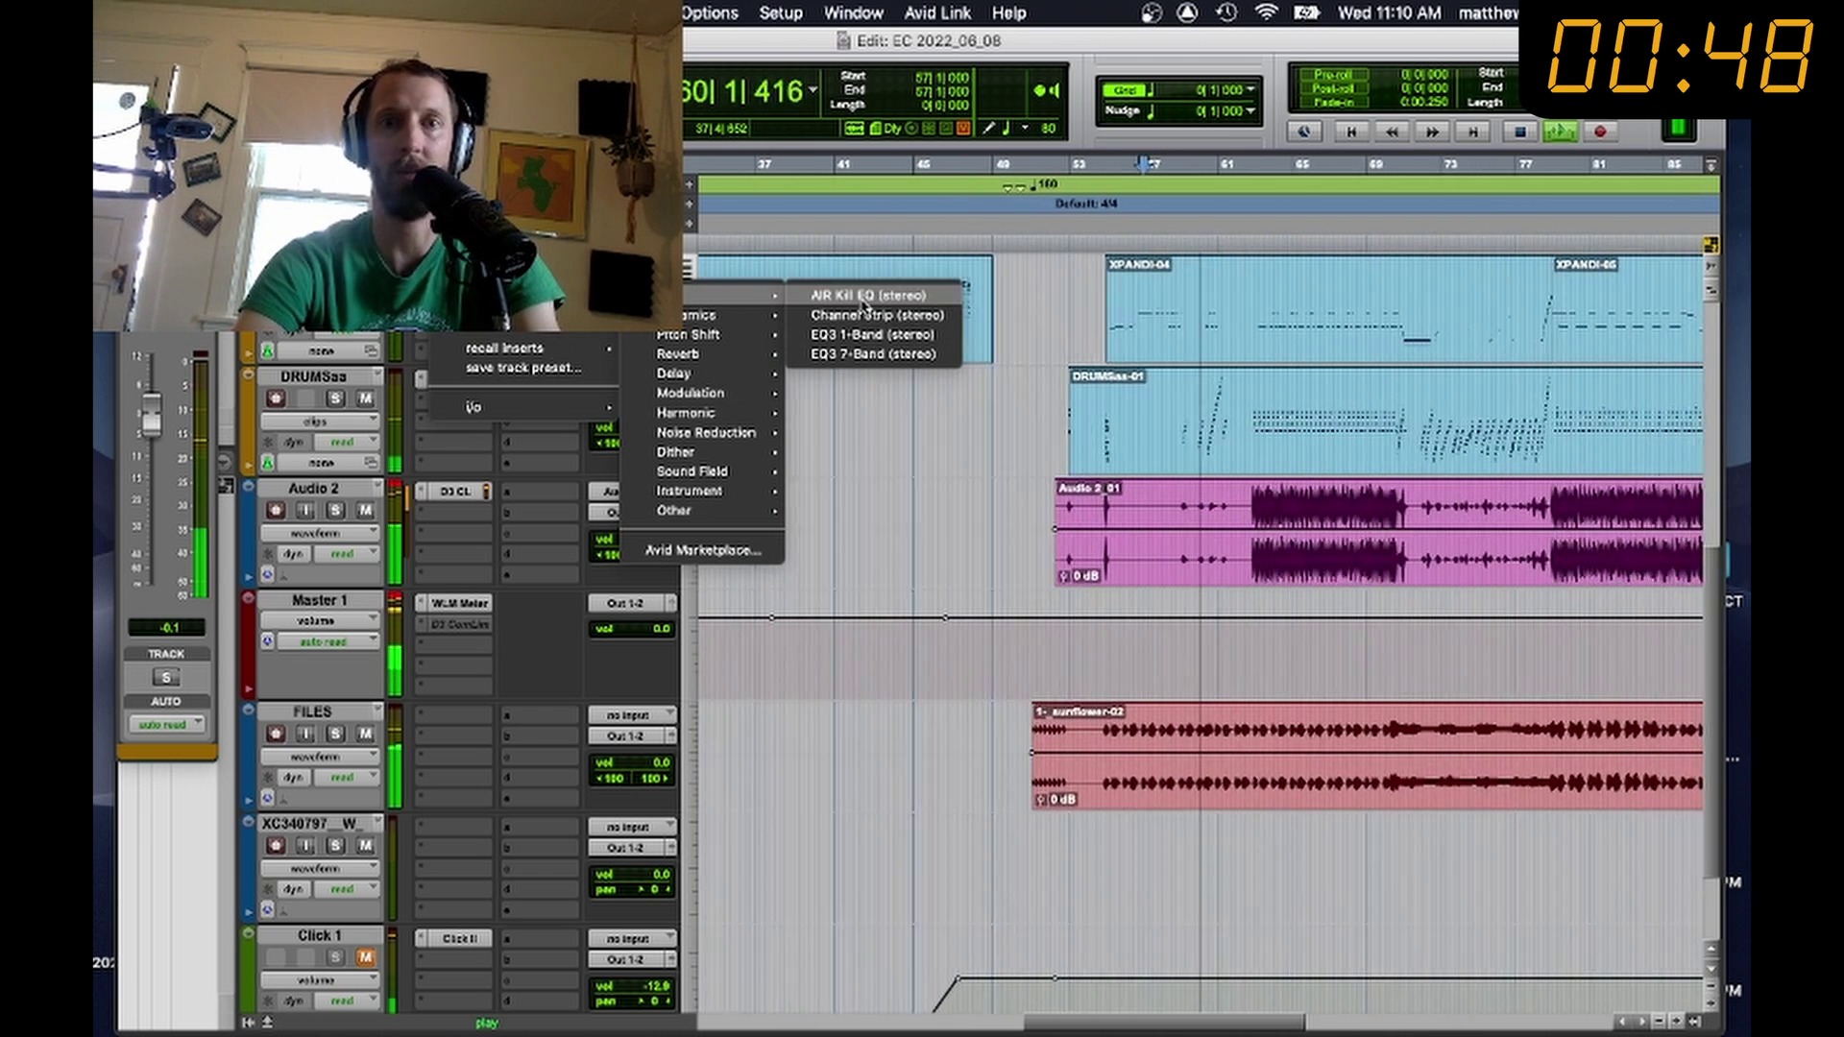
{"action": "left_click", "coordinate": [857, 356]}
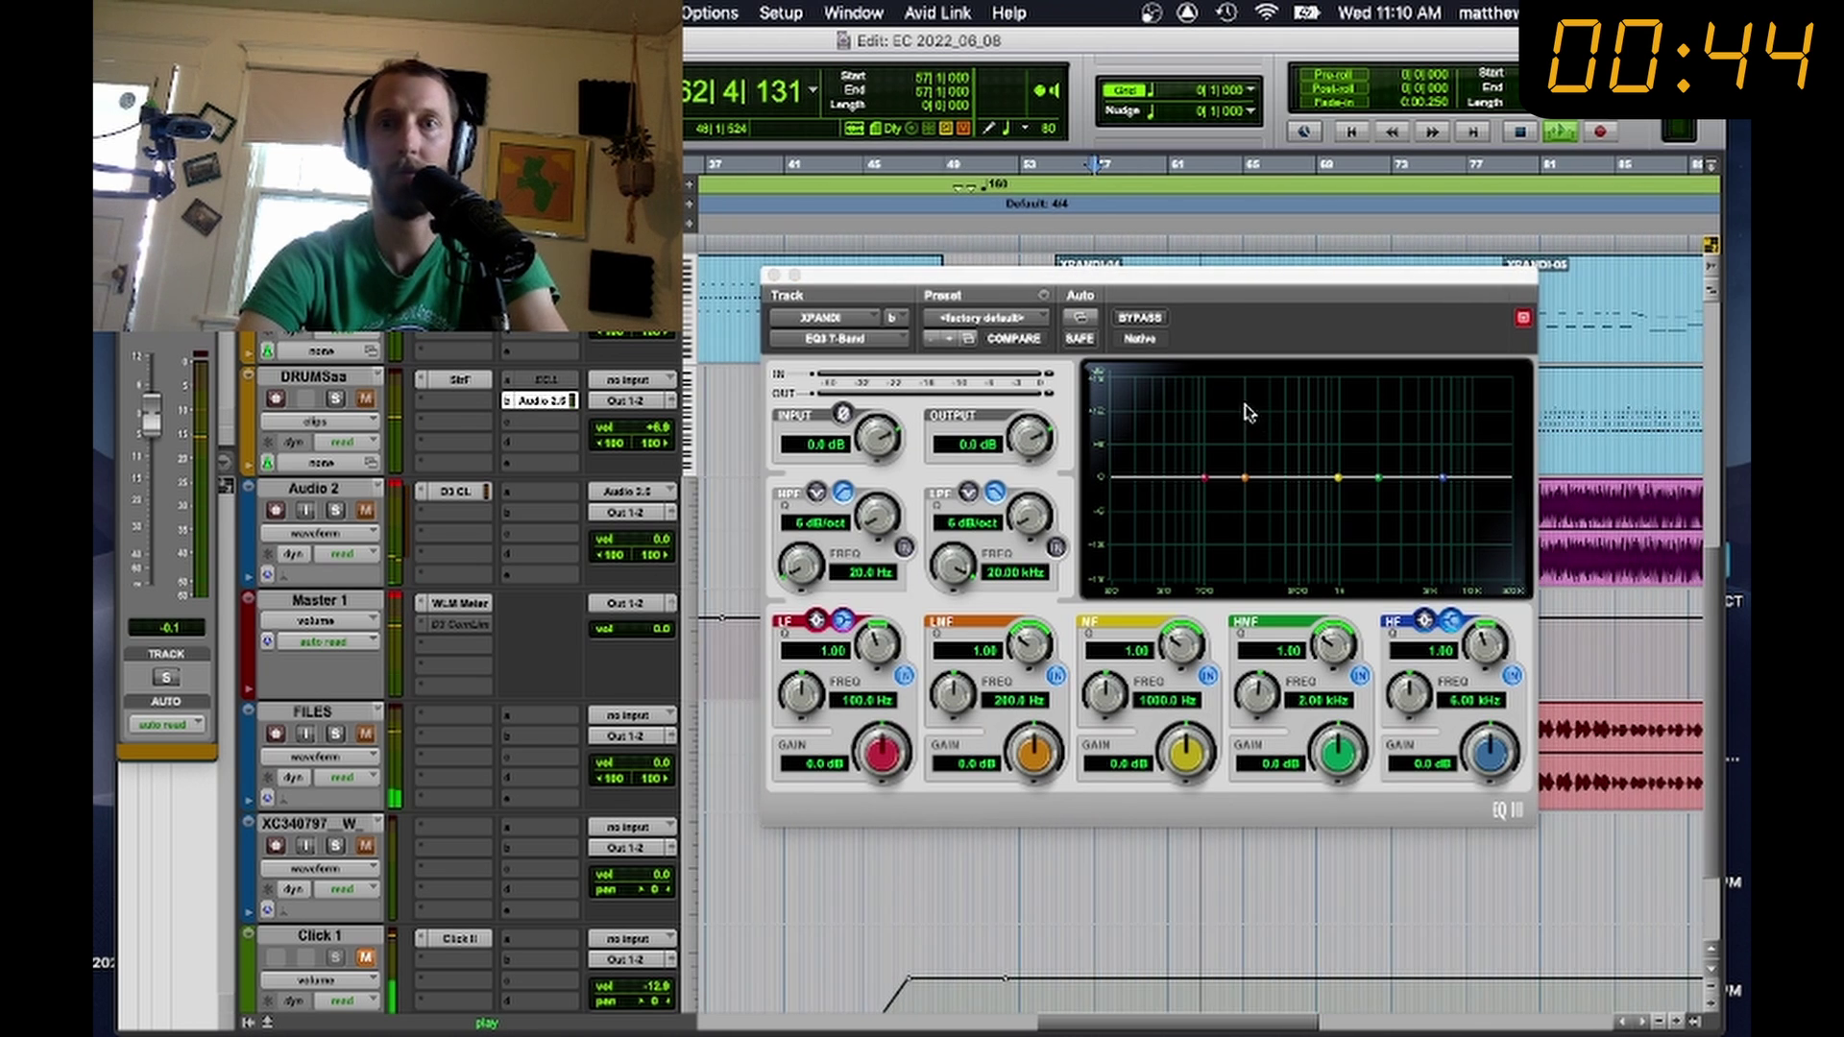
{"action": "left_click_drag", "start_coordinate": [1245, 478], "coordinate": [1205, 444]}
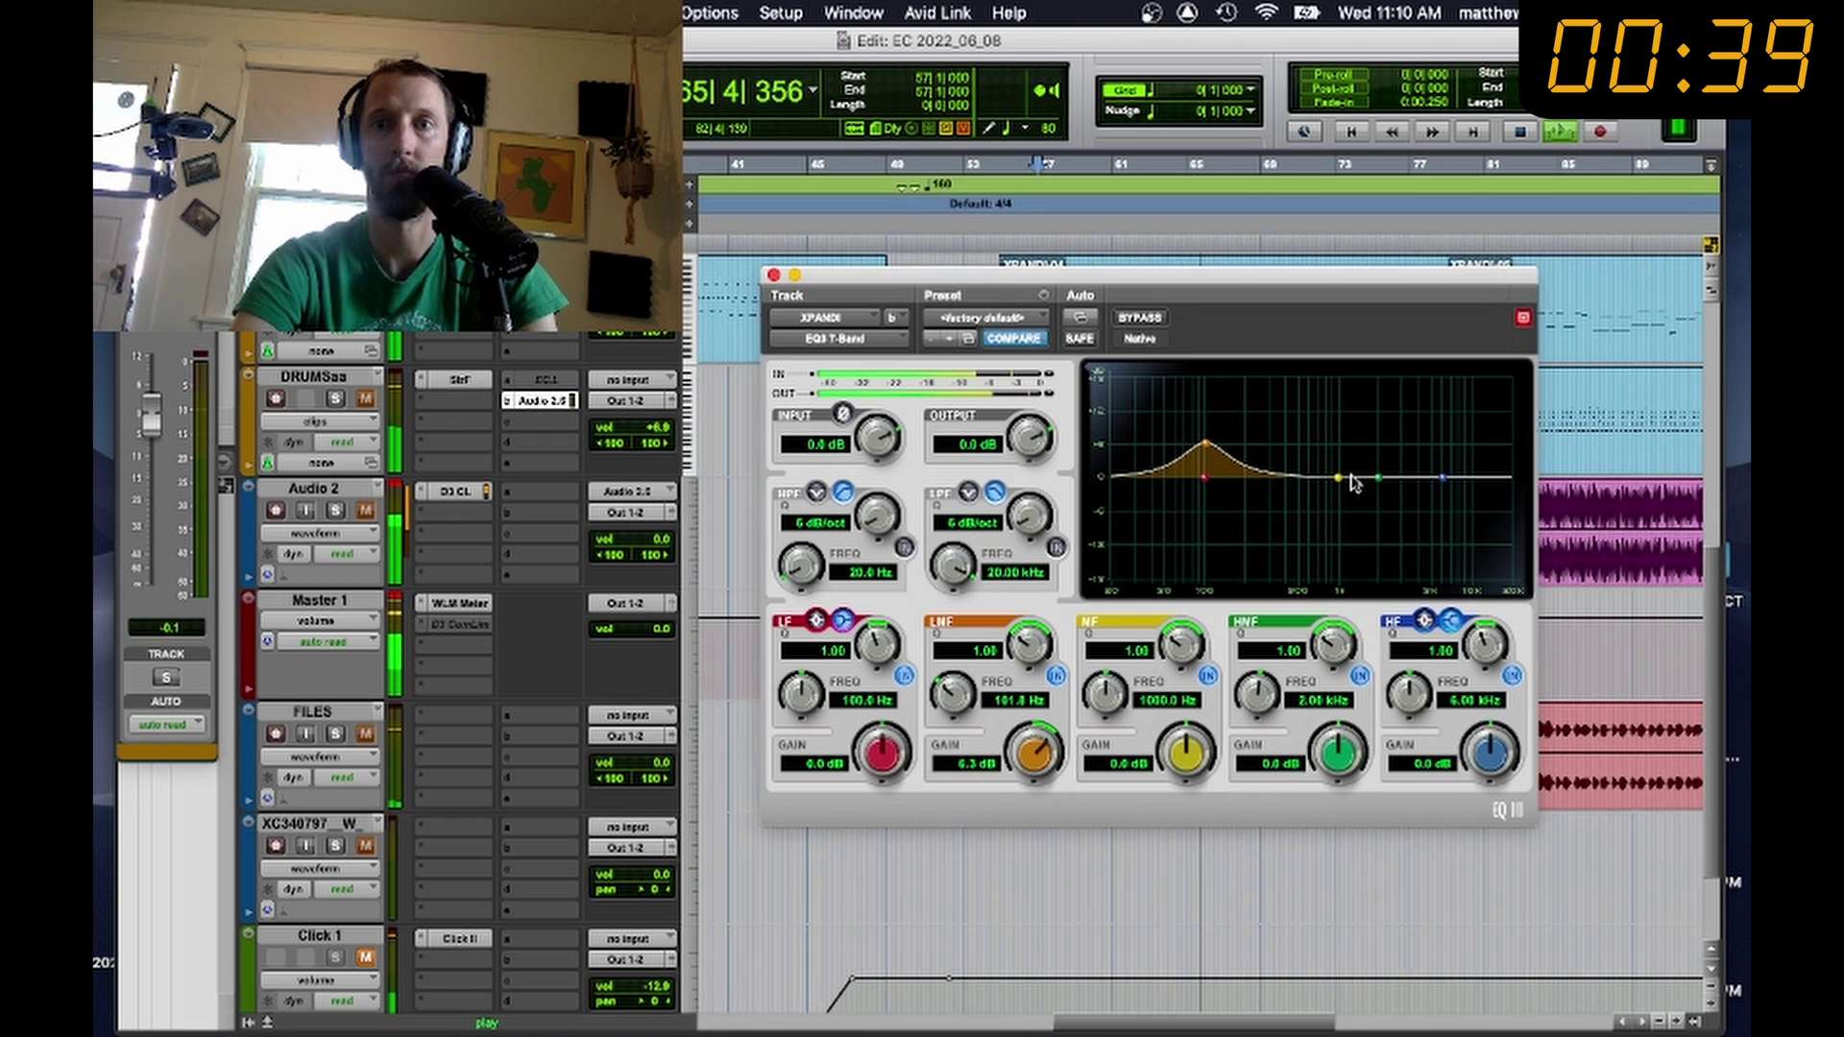
{"action": "left_click_drag", "start_coordinate": [1379, 480], "coordinate": [1287, 517]}
{"action": "left_click_drag", "start_coordinate": [1204, 444], "coordinate": [1205, 425]}
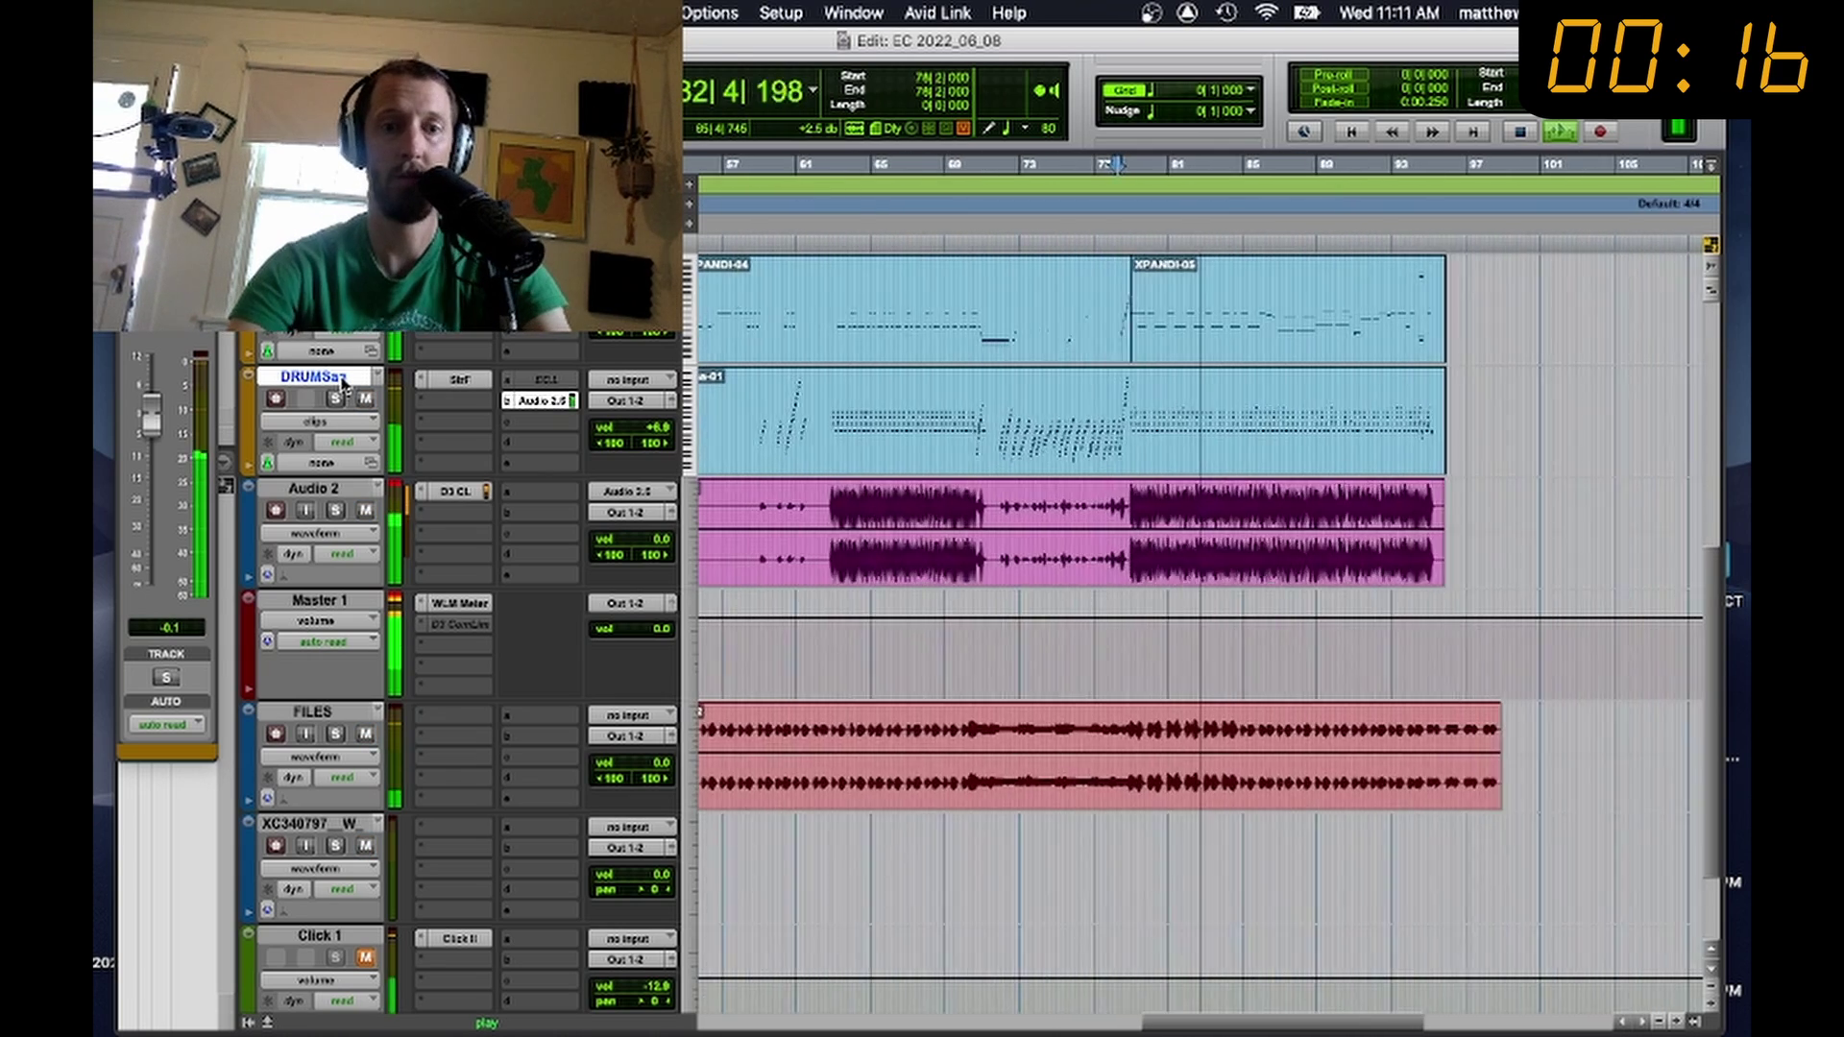
Step: Lower the DRUMSaa track's volume to +3.6 dB in the mixer and return to the edit window
{"action": "key", "text": "super+equal"}
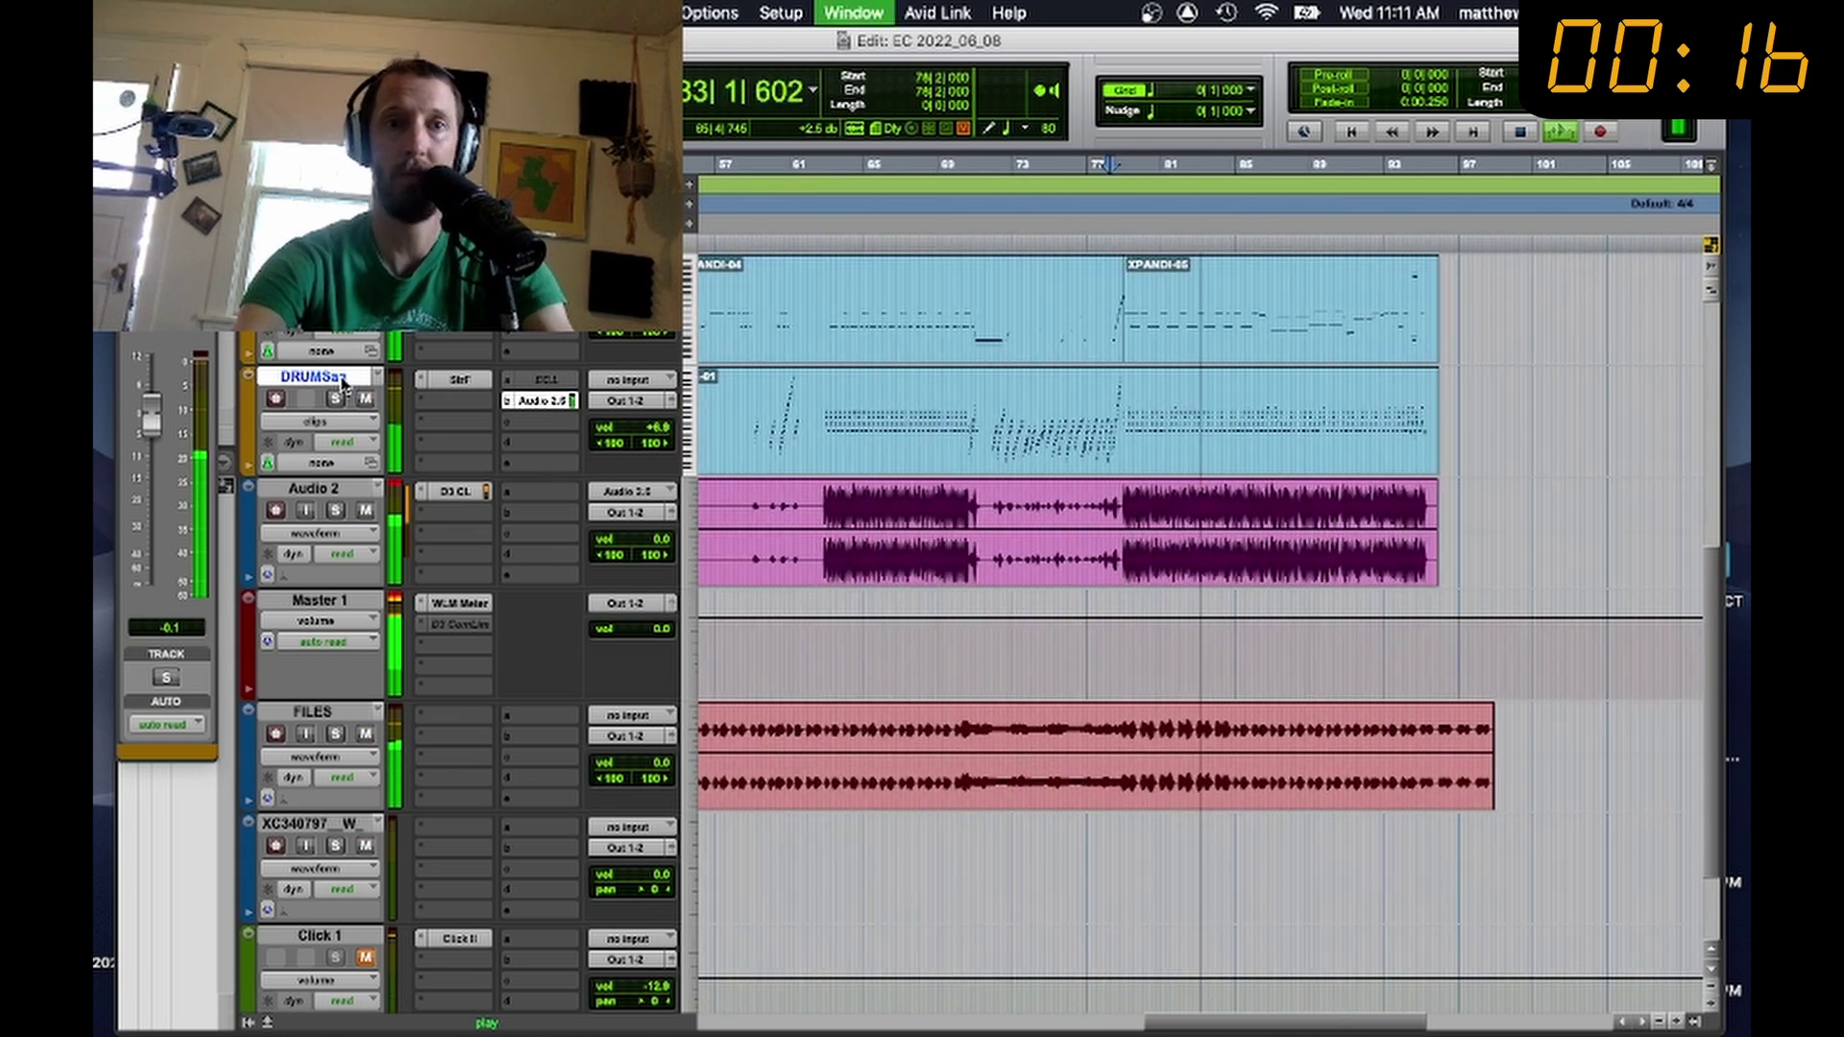
{"action": "left_click_drag", "start_coordinate": [815, 520], "coordinate": [809, 532]}
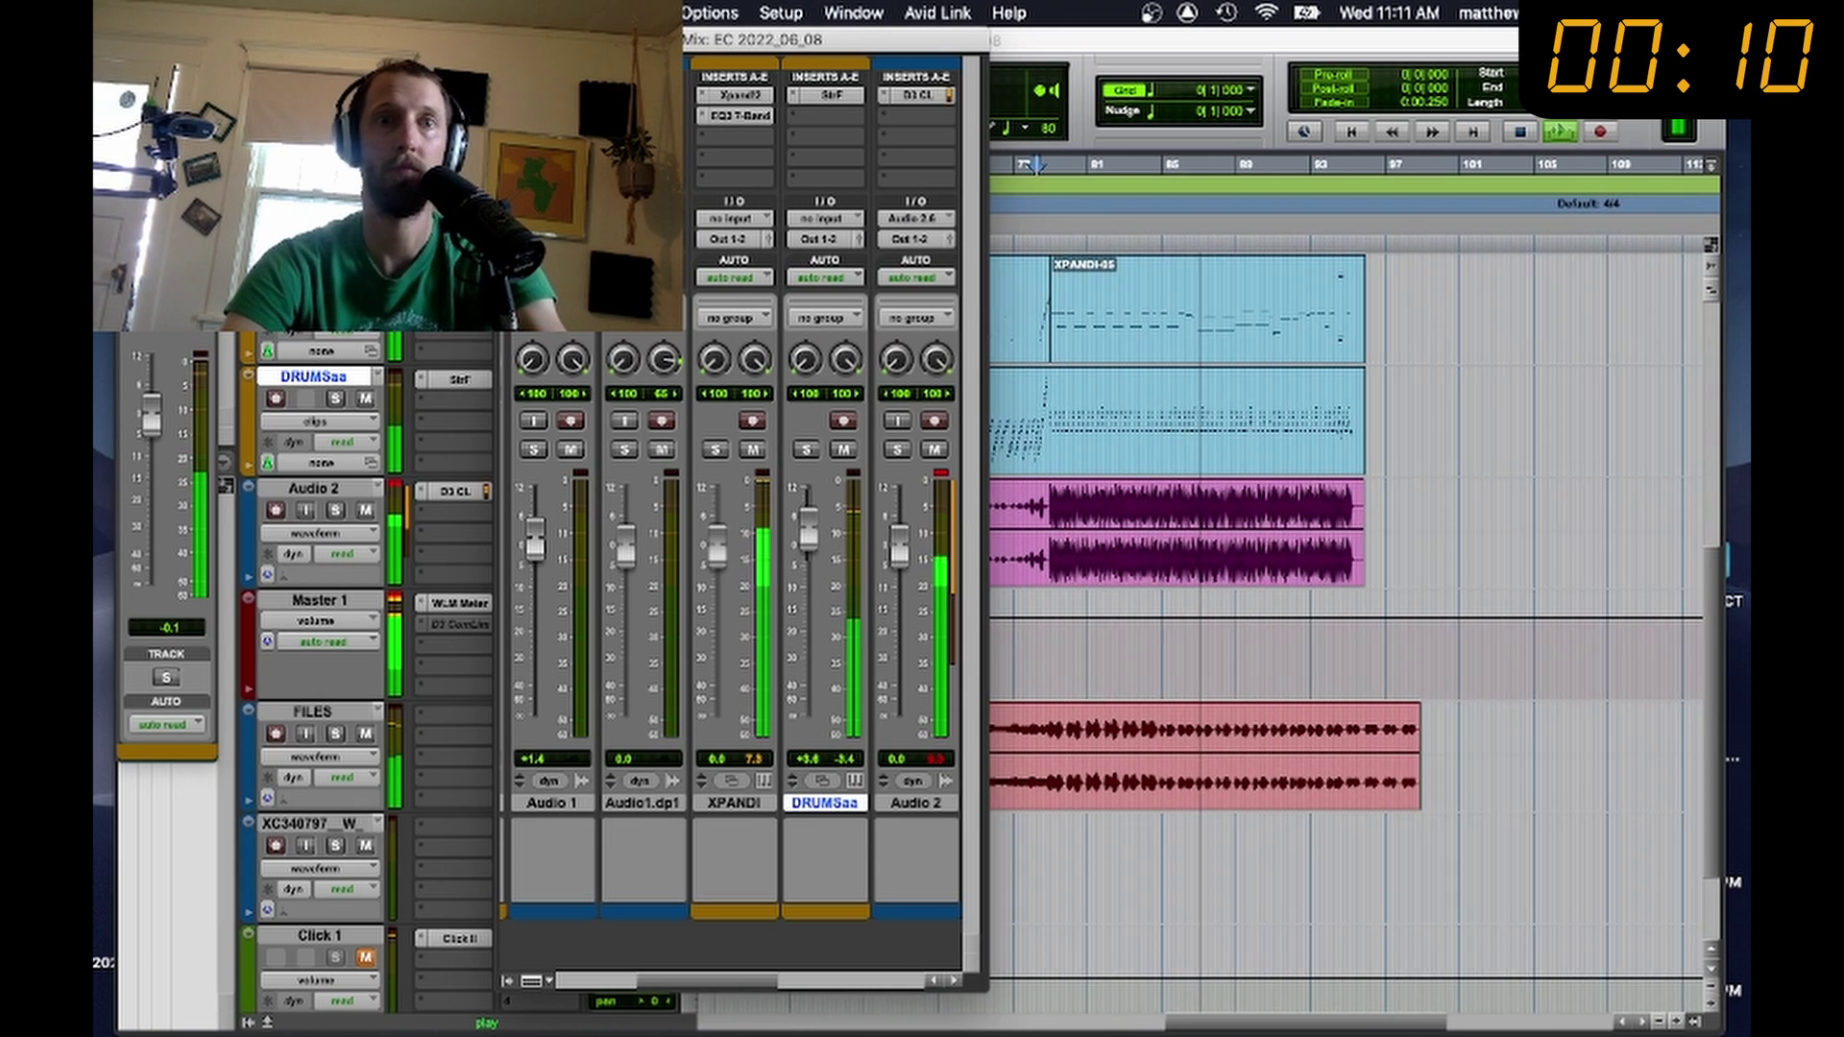
{"action": "left_click", "coordinate": [1338, 415]}
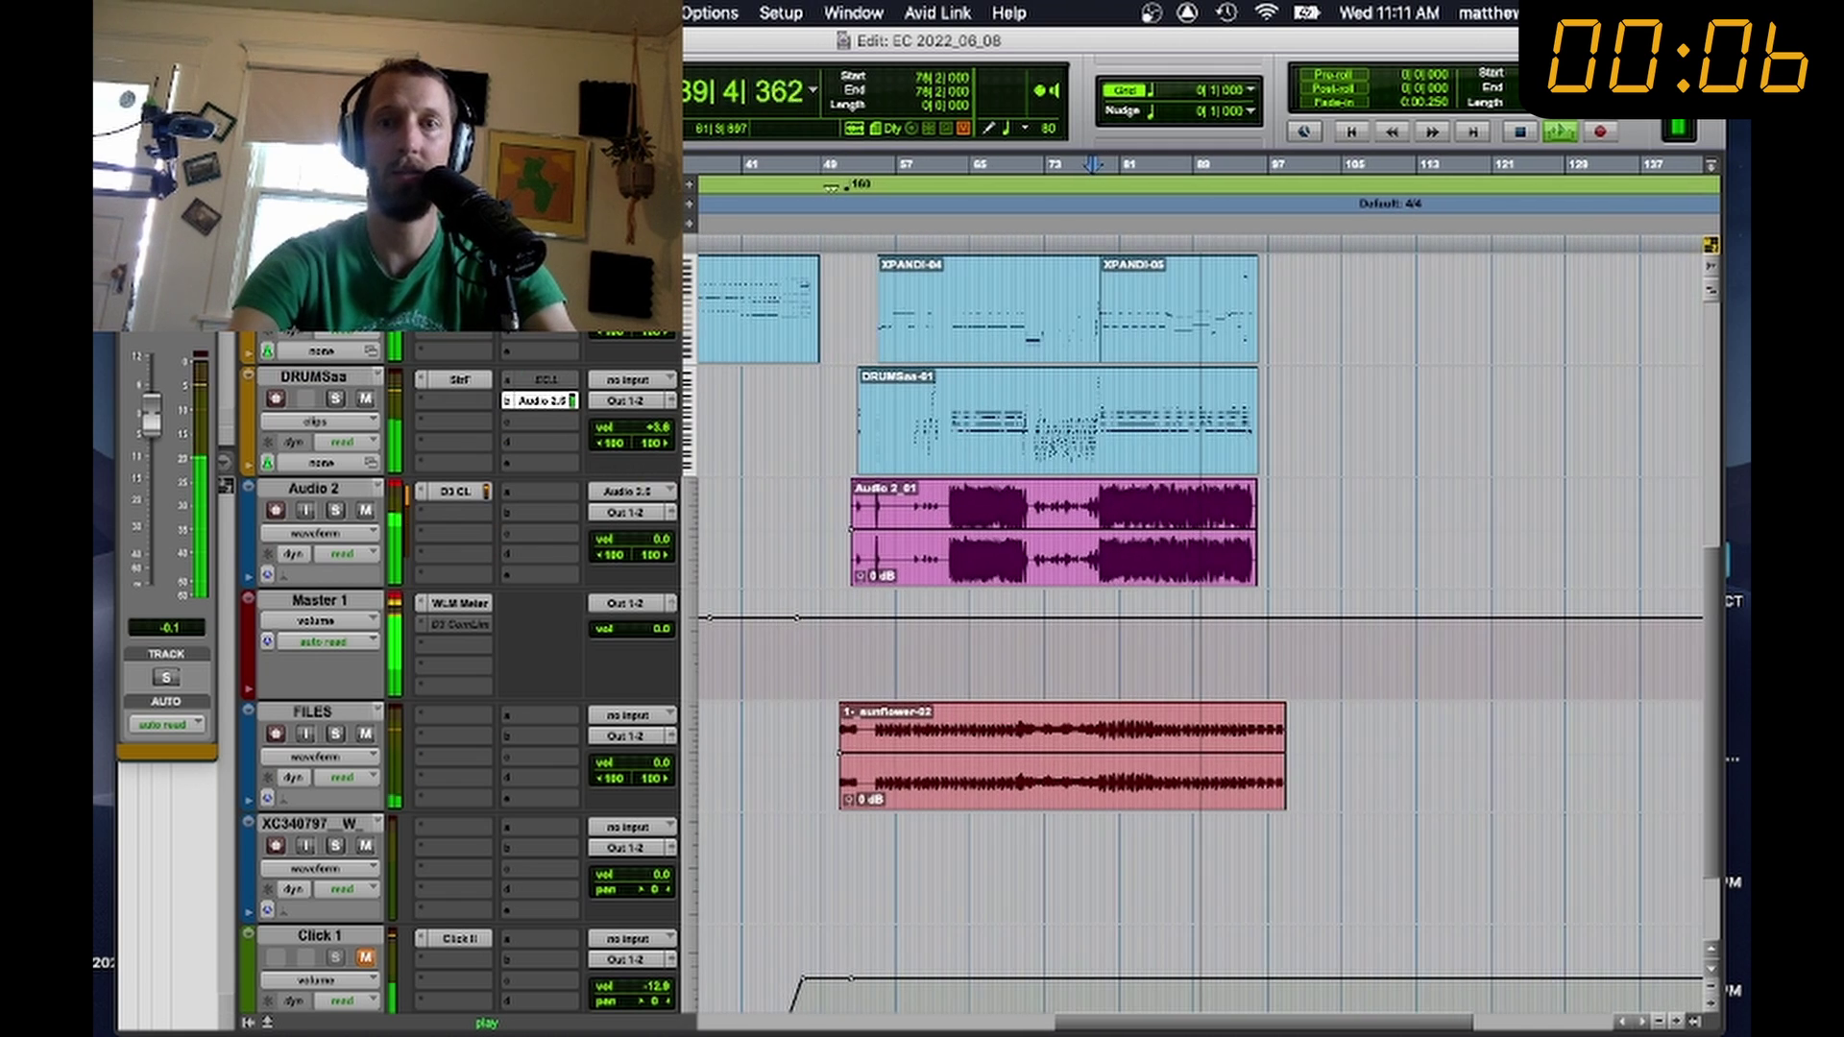
Step: Lower the XPANDI track's volume to -2.6 dB in the mixer, return to the edit window and stop playback
{"action": "key", "text": "super+equal"}
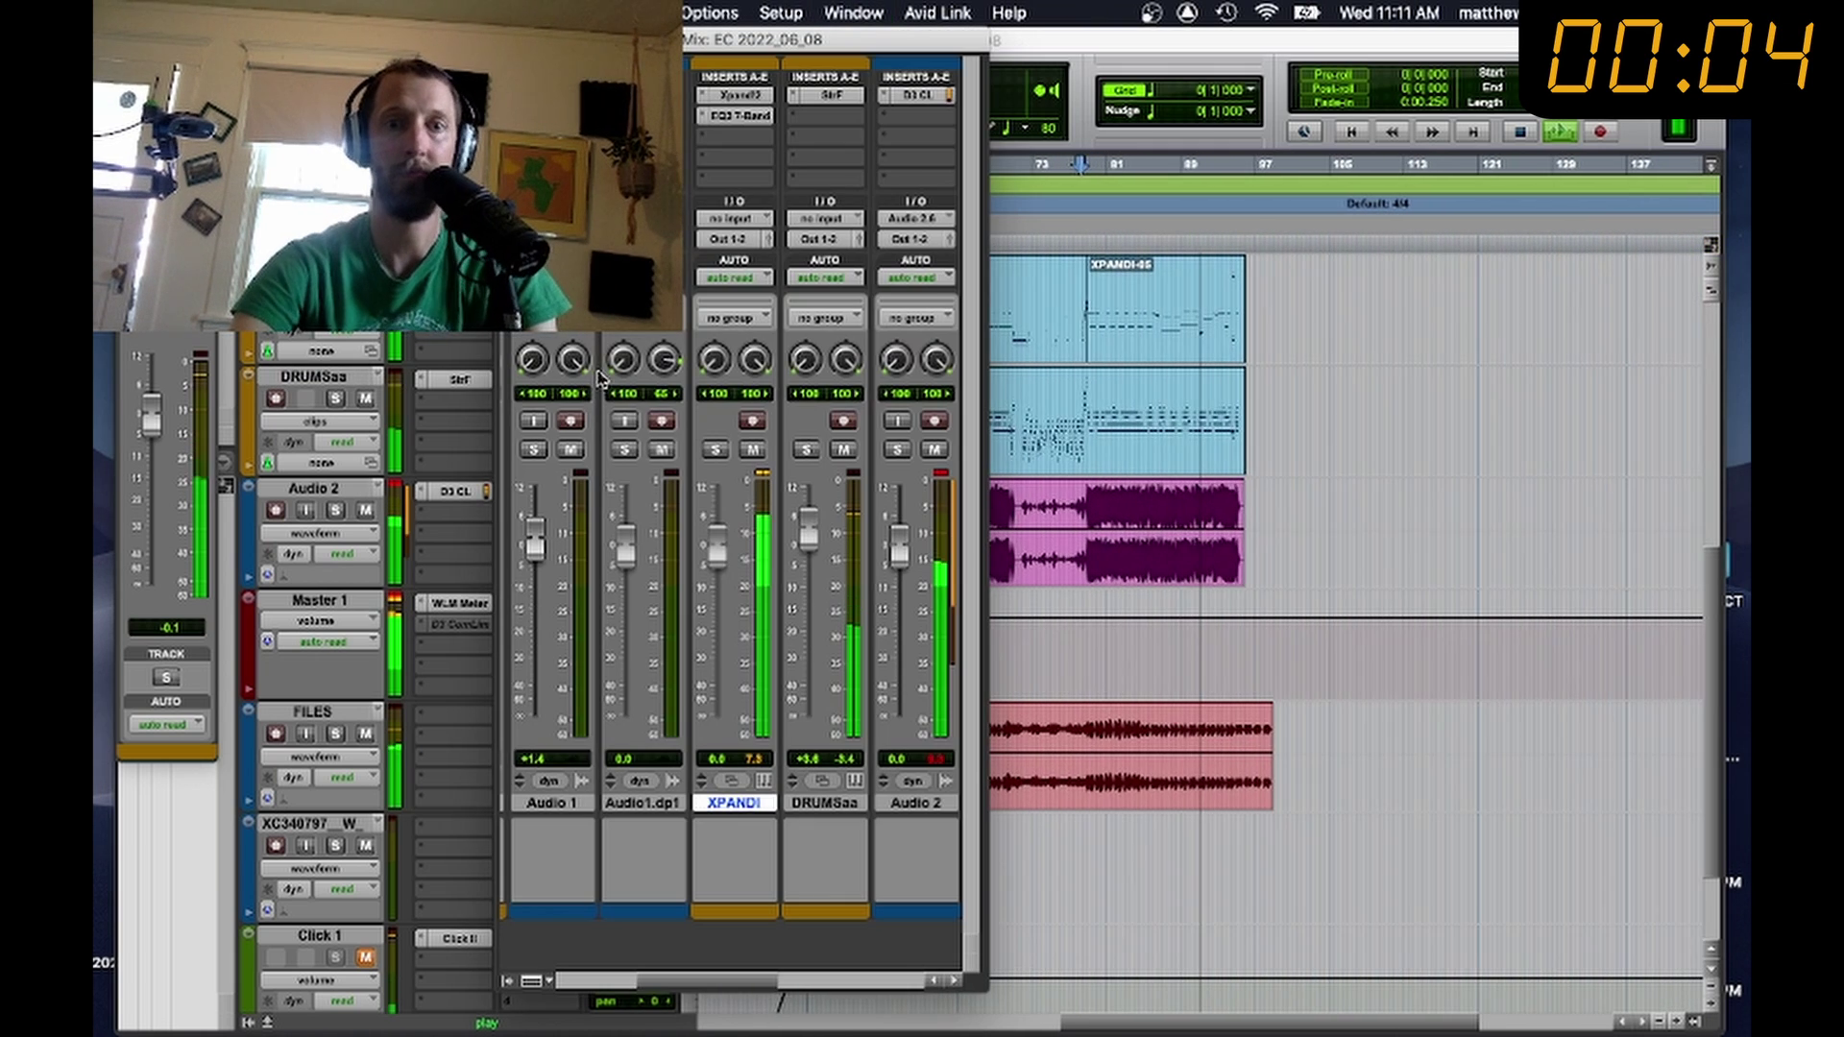
{"action": "left_click_drag", "start_coordinate": [717, 544], "coordinate": [716, 560]}
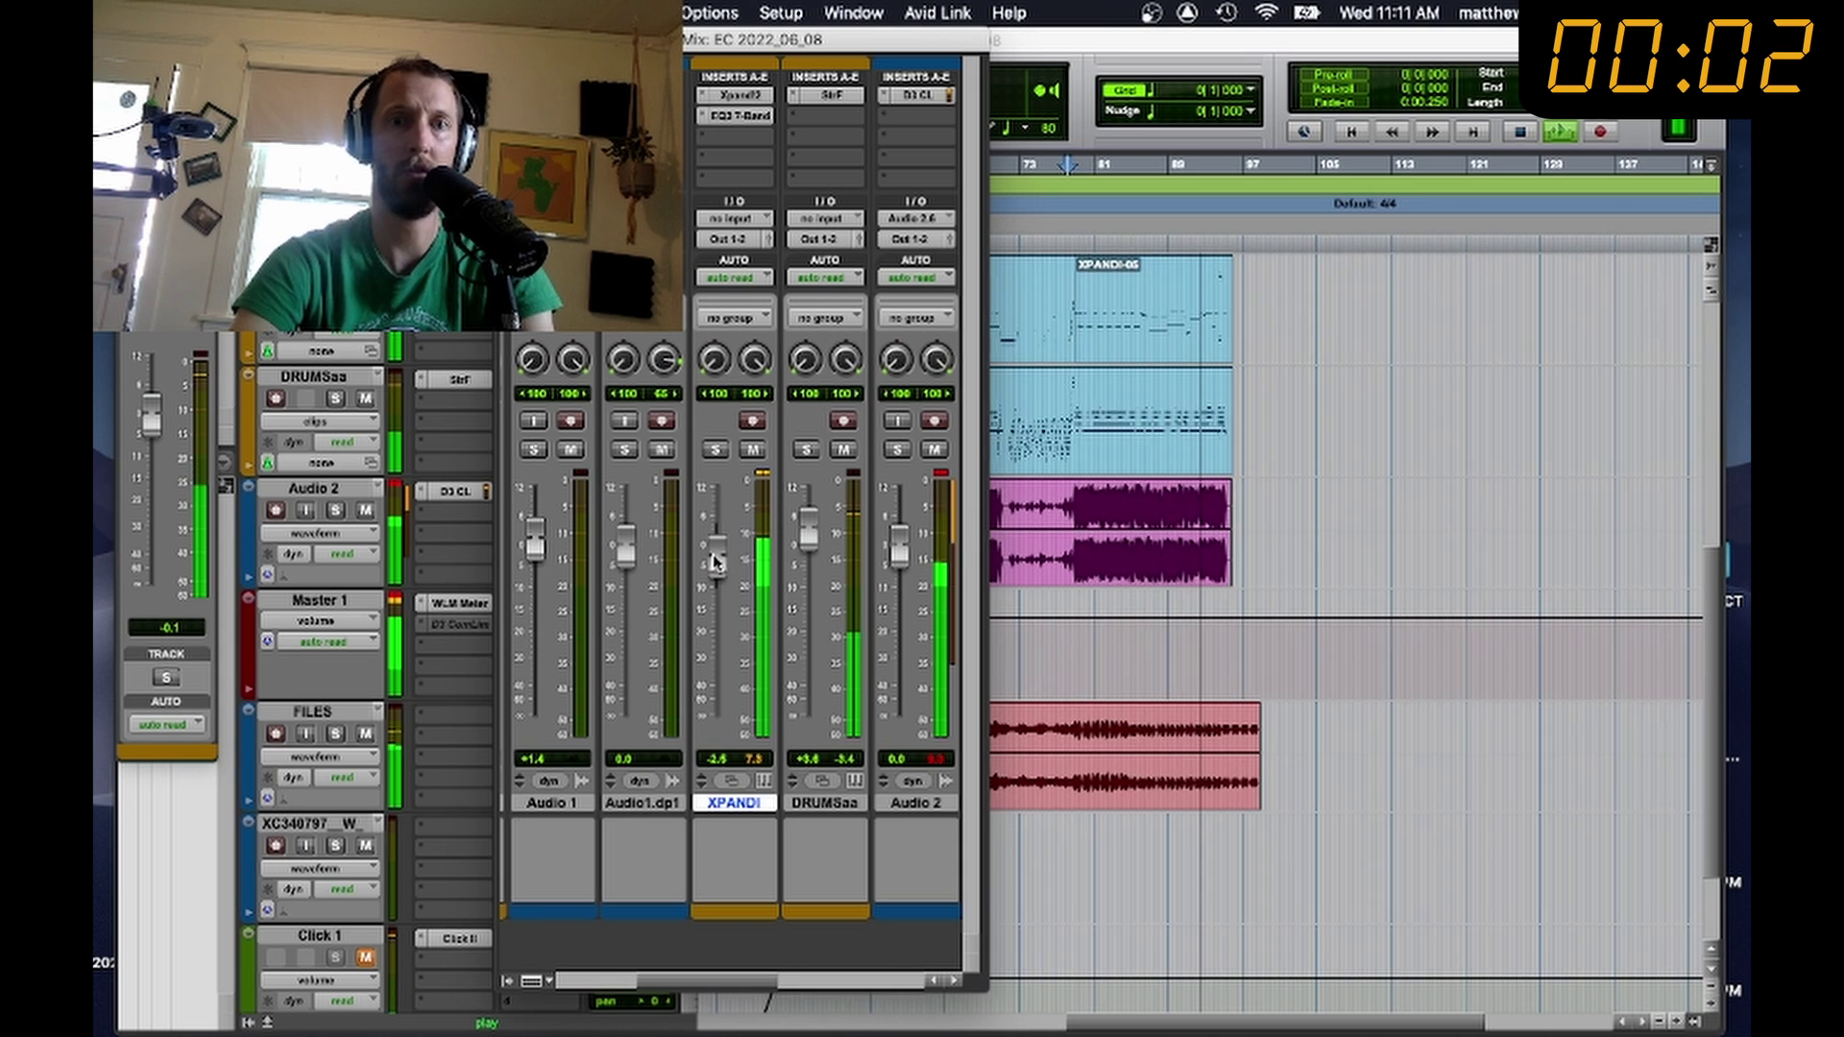
{"action": "key", "text": "super+equal"}
{"action": "key", "text": "space"}
Step: Split the clips on all tracks at 94|1 and delete the material after that point
{"action": "left_click_drag", "start_coordinate": [815, 575], "coordinate": [815, 563]}
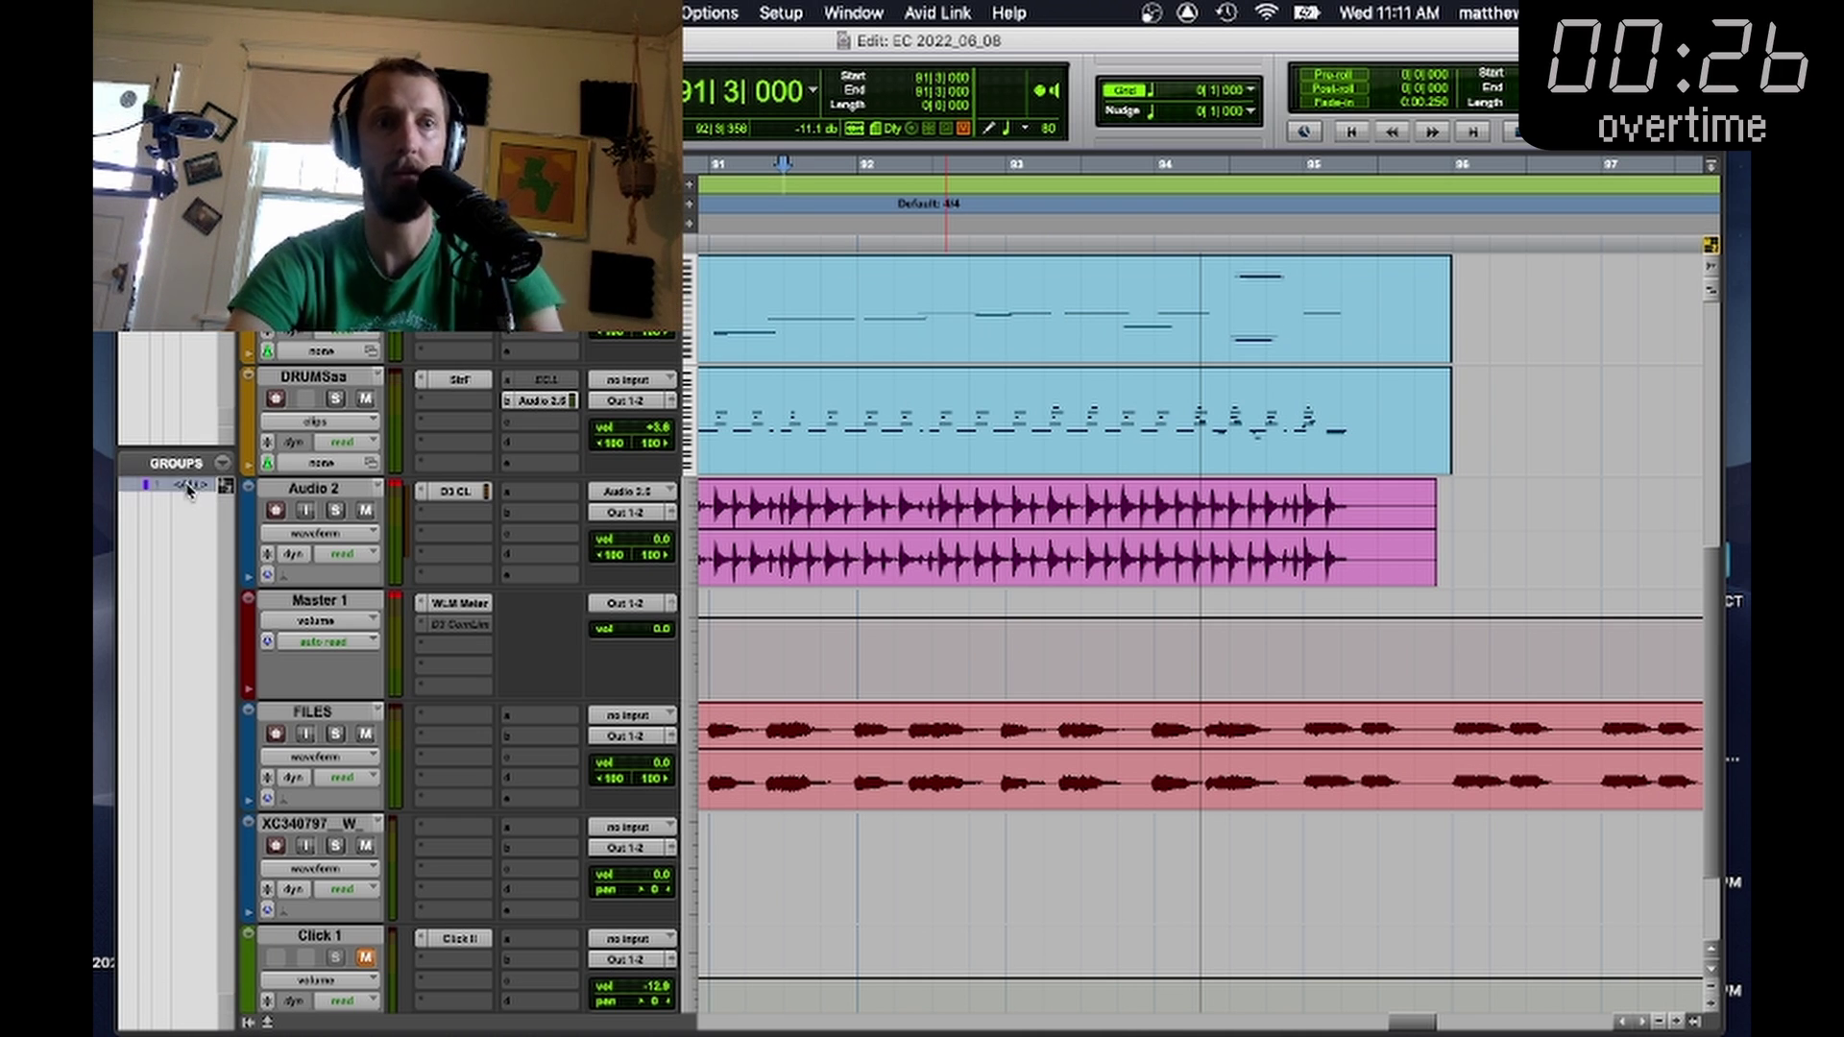
{"action": "key", "text": "super+bracketright"}
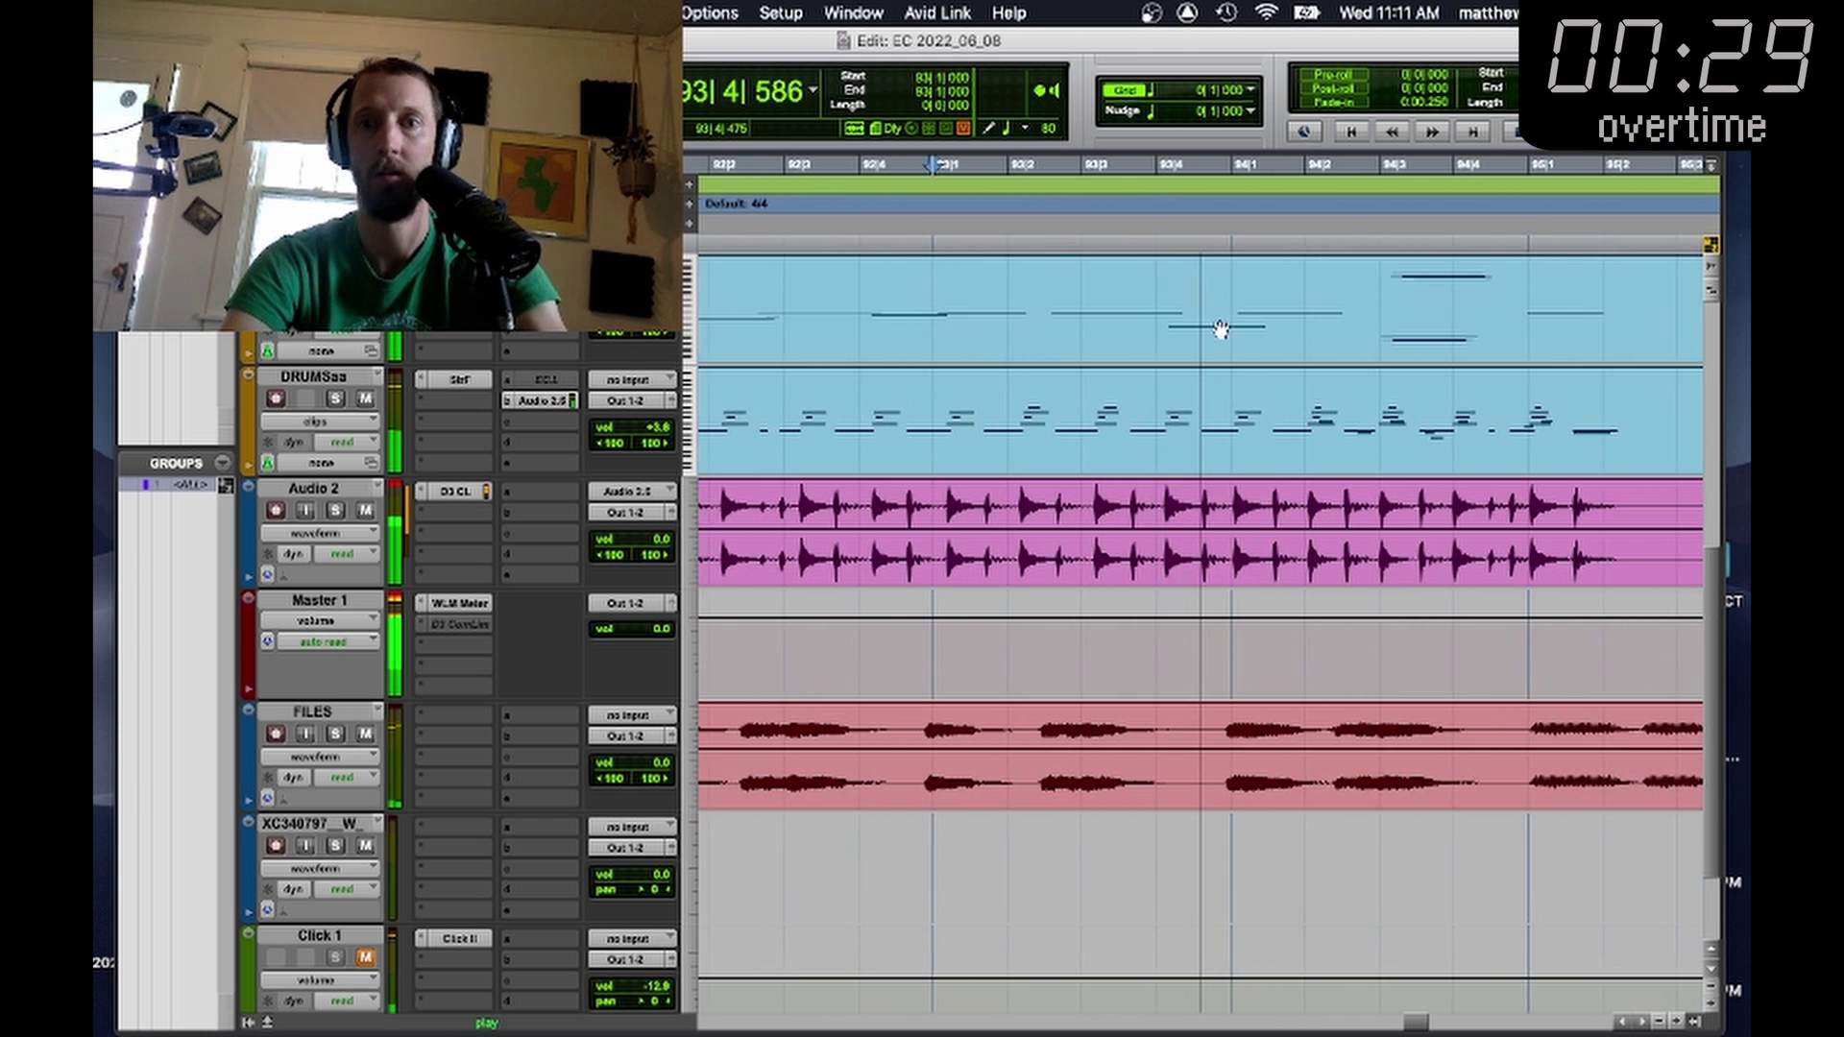
{"action": "key", "text": "super+e"}
{"action": "left_click", "coordinate": [1222, 797]}
{"action": "key", "text": "Delete"}
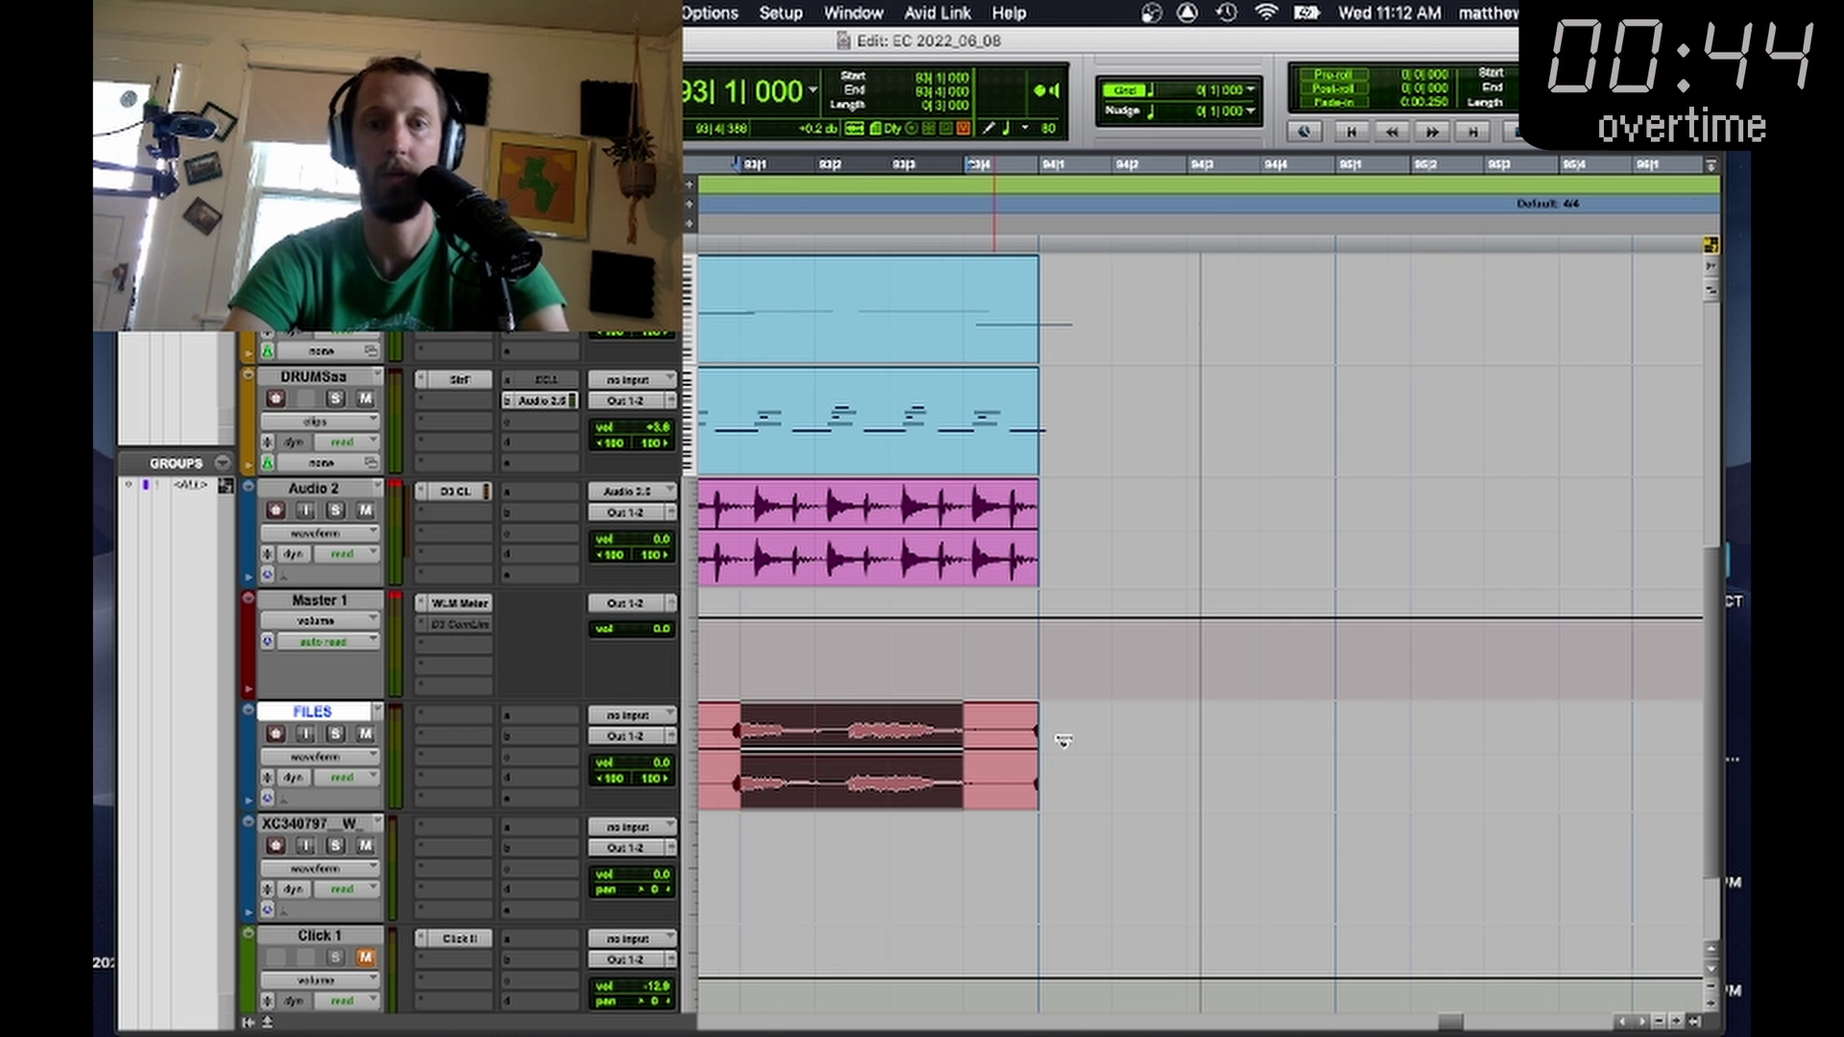
Step: Paste a copy of the last FILES phrase at 93|4 and delete its audio from 94|2 onward
{"action": "scroll", "coordinate": [1048, 745], "scroll_direction": "left", "scroll_amount": 3}
{"action": "left_click", "coordinate": [1129, 736]}
{"action": "key", "text": "super+v"}
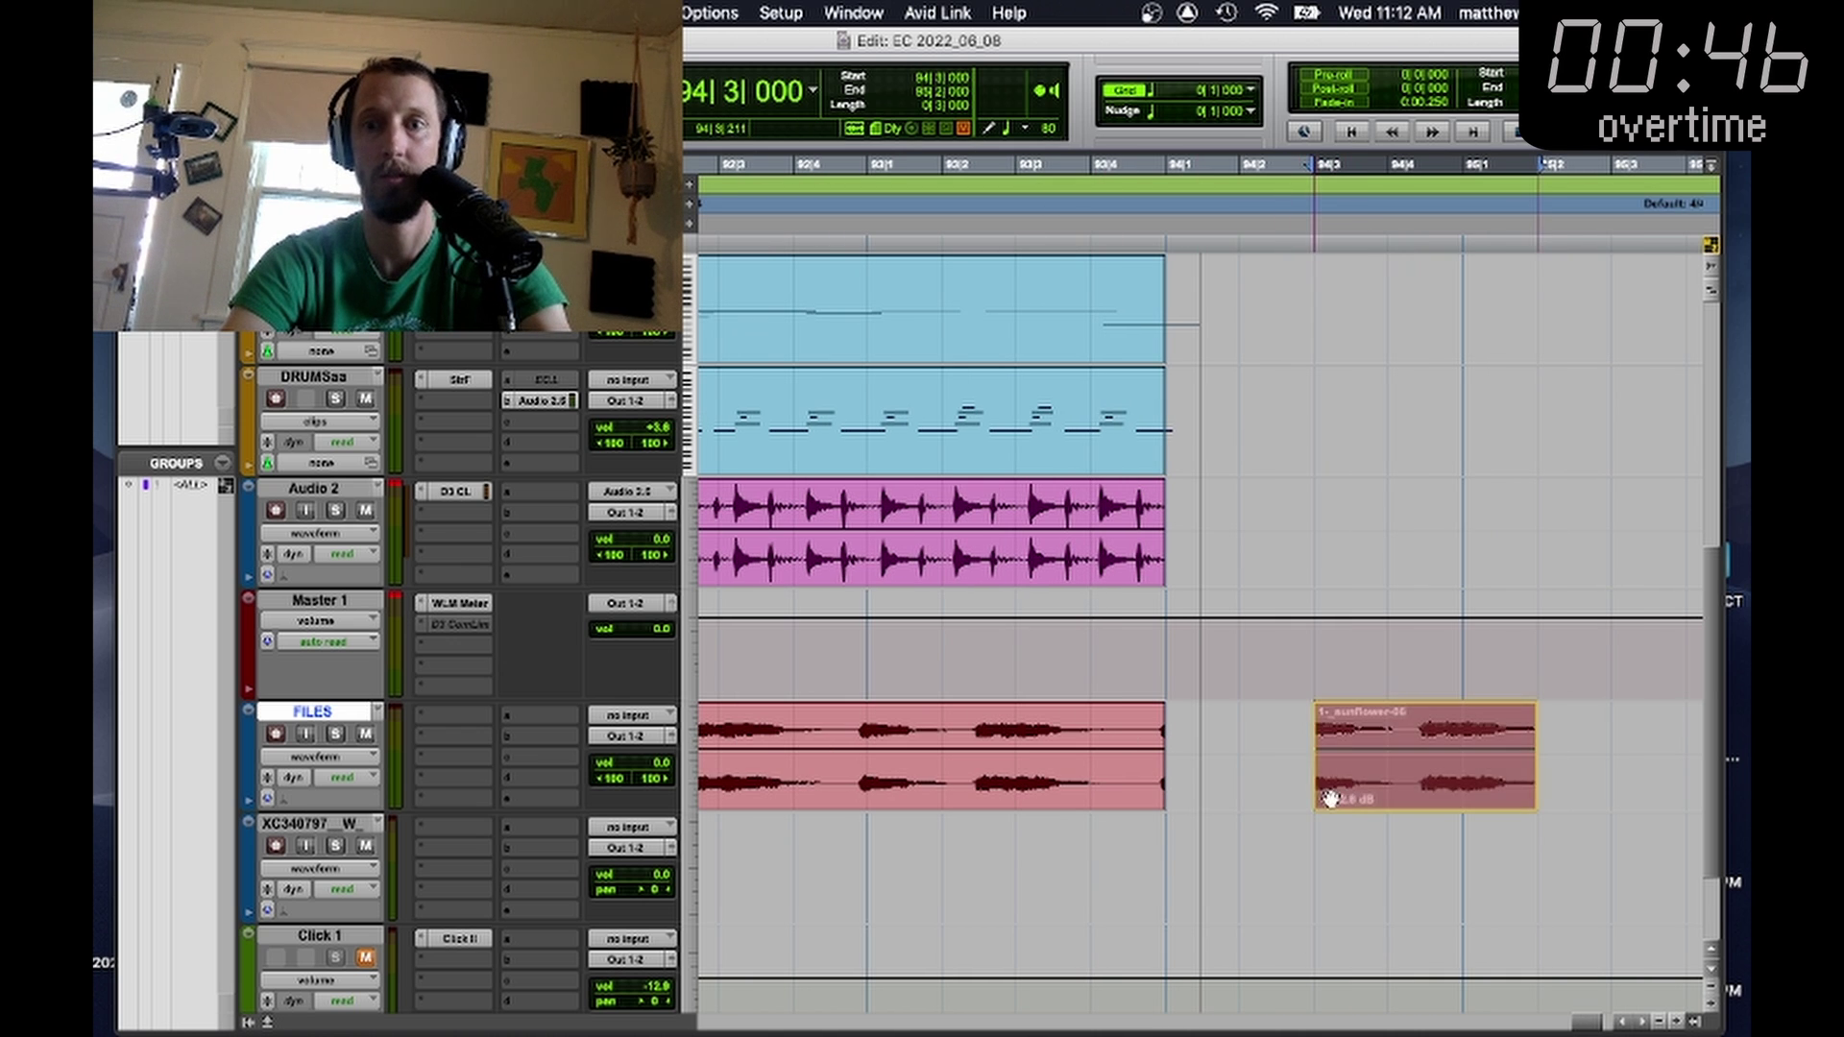
{"action": "left_click_drag", "start_coordinate": [1346, 794], "coordinate": [1260, 782]}
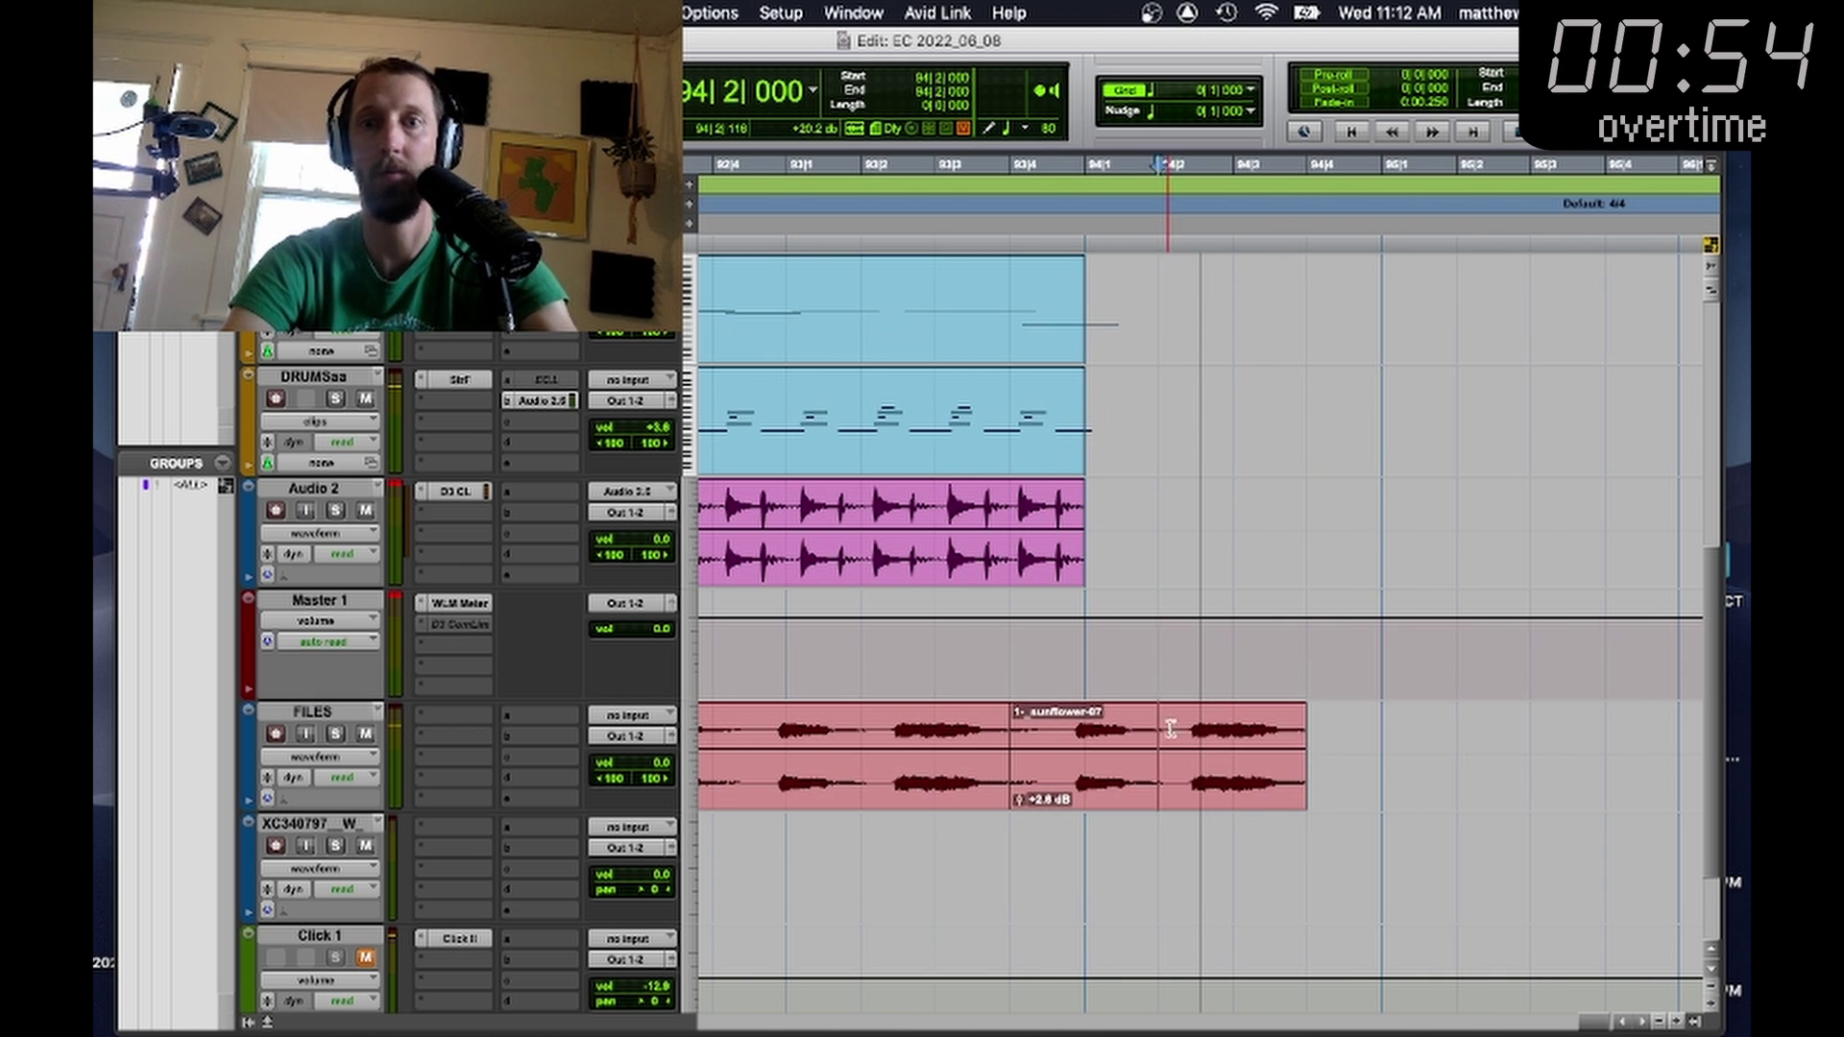
{"action": "left_click_drag", "start_coordinate": [1171, 730], "coordinate": [1383, 733]}
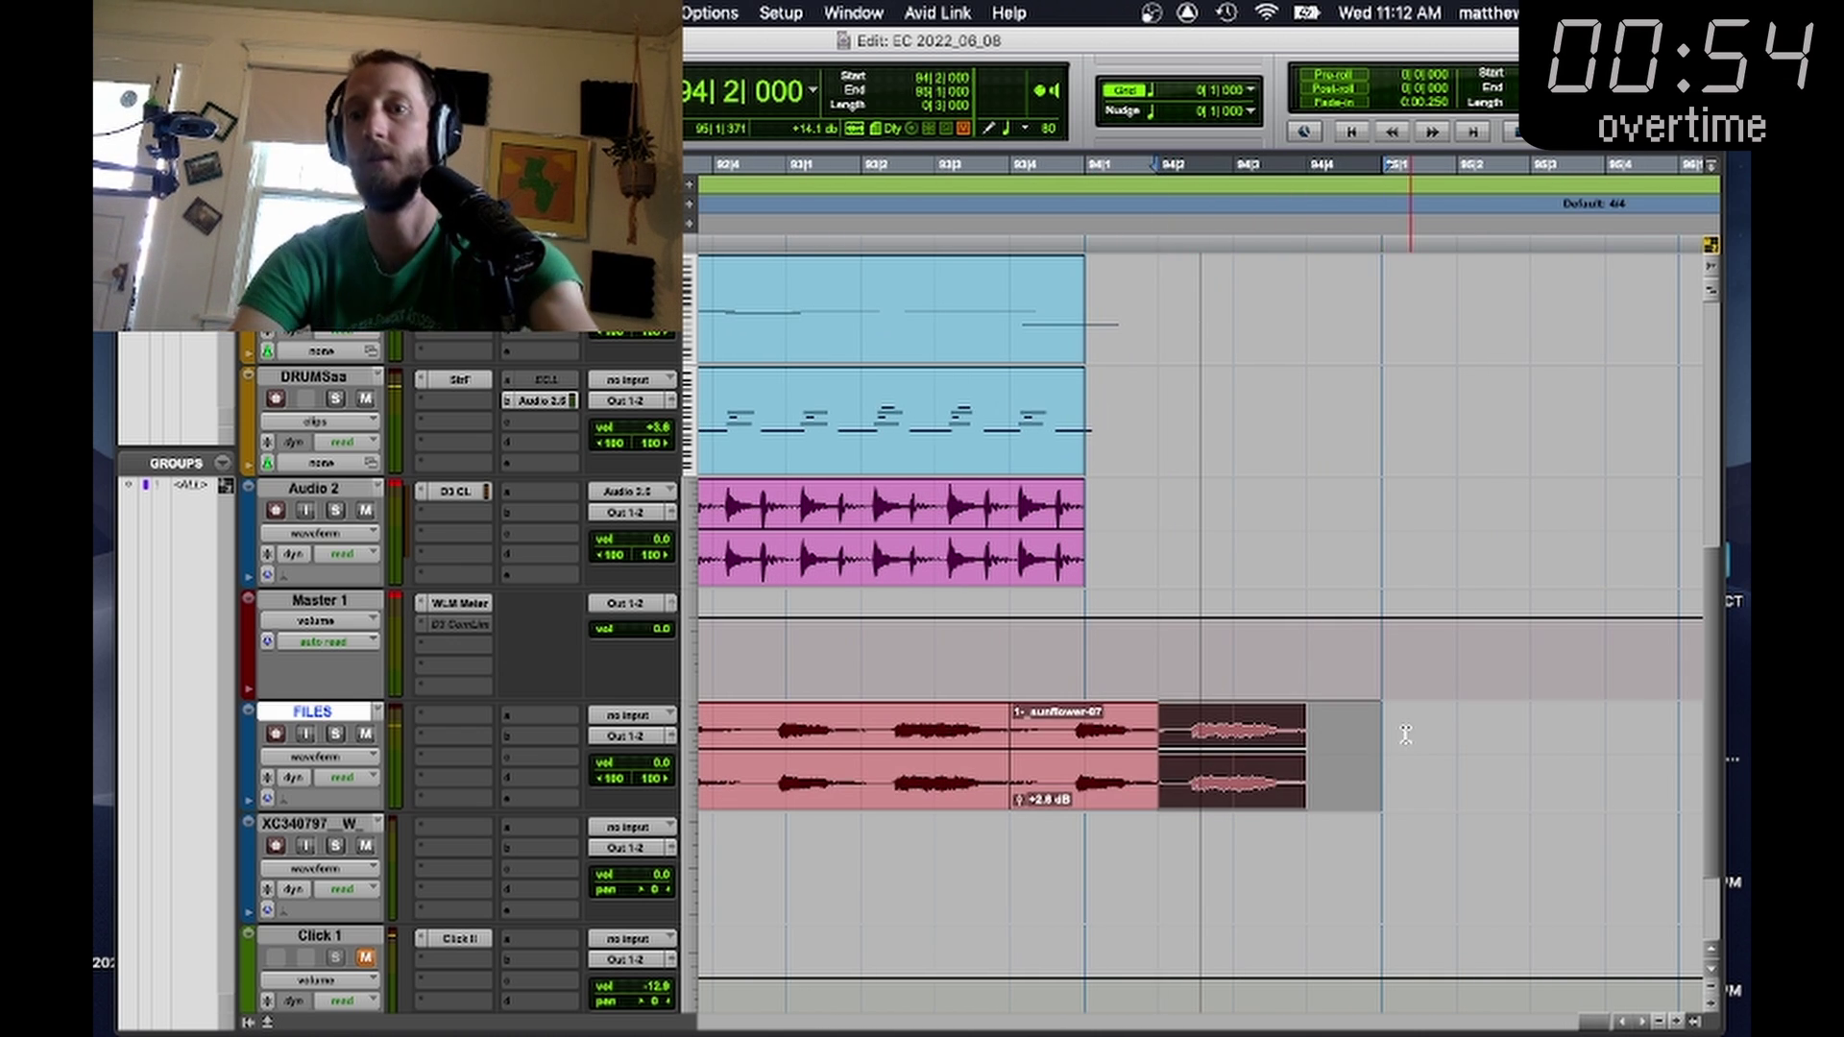
{"action": "key", "text": "Delete"}
Step: Extend the end of the Audio 2 clip to 94|1|541 so the last drum hit rings out
{"action": "scroll", "coordinate": [1062, 494], "scroll_direction": "left", "scroll_amount": 2}
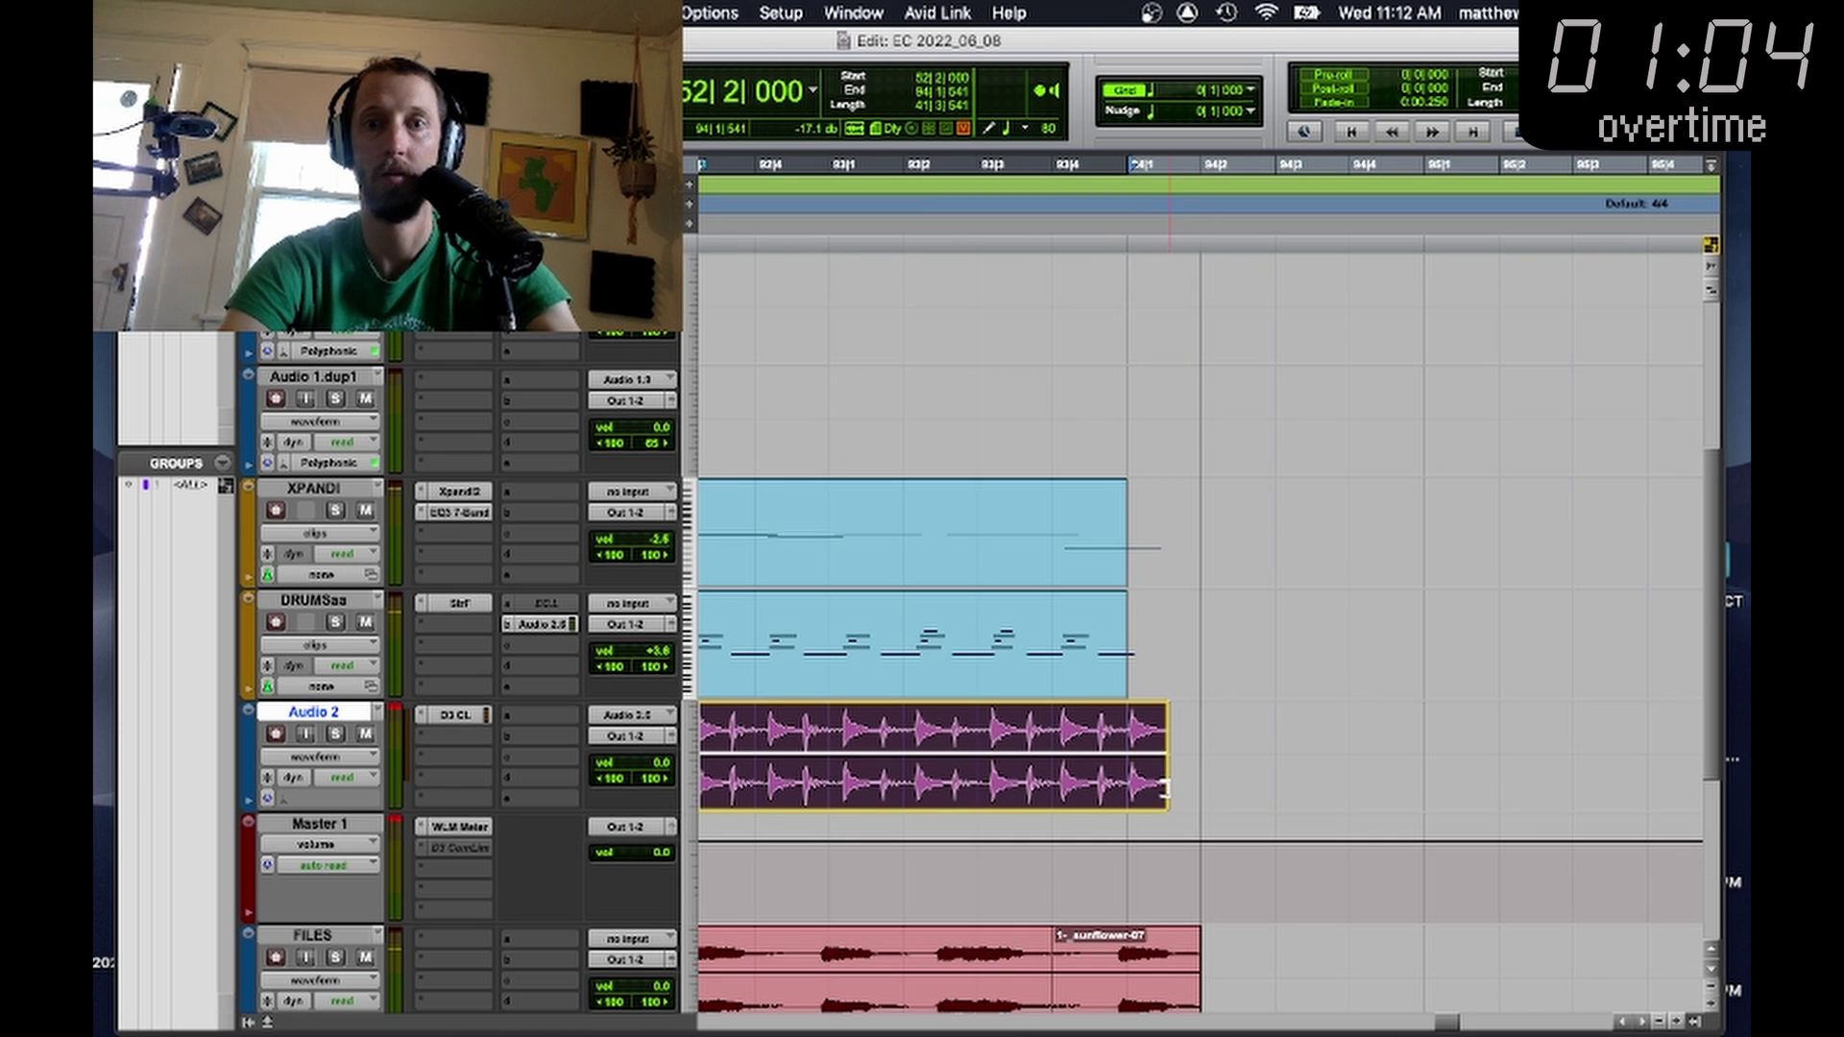
{"action": "scroll", "coordinate": [1165, 790], "scroll_direction": "left", "scroll_amount": 2}
{"action": "left_click", "coordinate": [1165, 789]}
Step: Select the sunflower section on the FILES track from 51|1|000 to 94|4|722 and open the Bounce to Disk settings
{"action": "scroll", "coordinate": [1103, 342], "scroll_direction": "right", "scroll_amount": 3}
{"action": "key", "text": "super+bracketleft"}
{"action": "scroll", "coordinate": [958, 659], "scroll_direction": "down", "scroll_amount": 5}
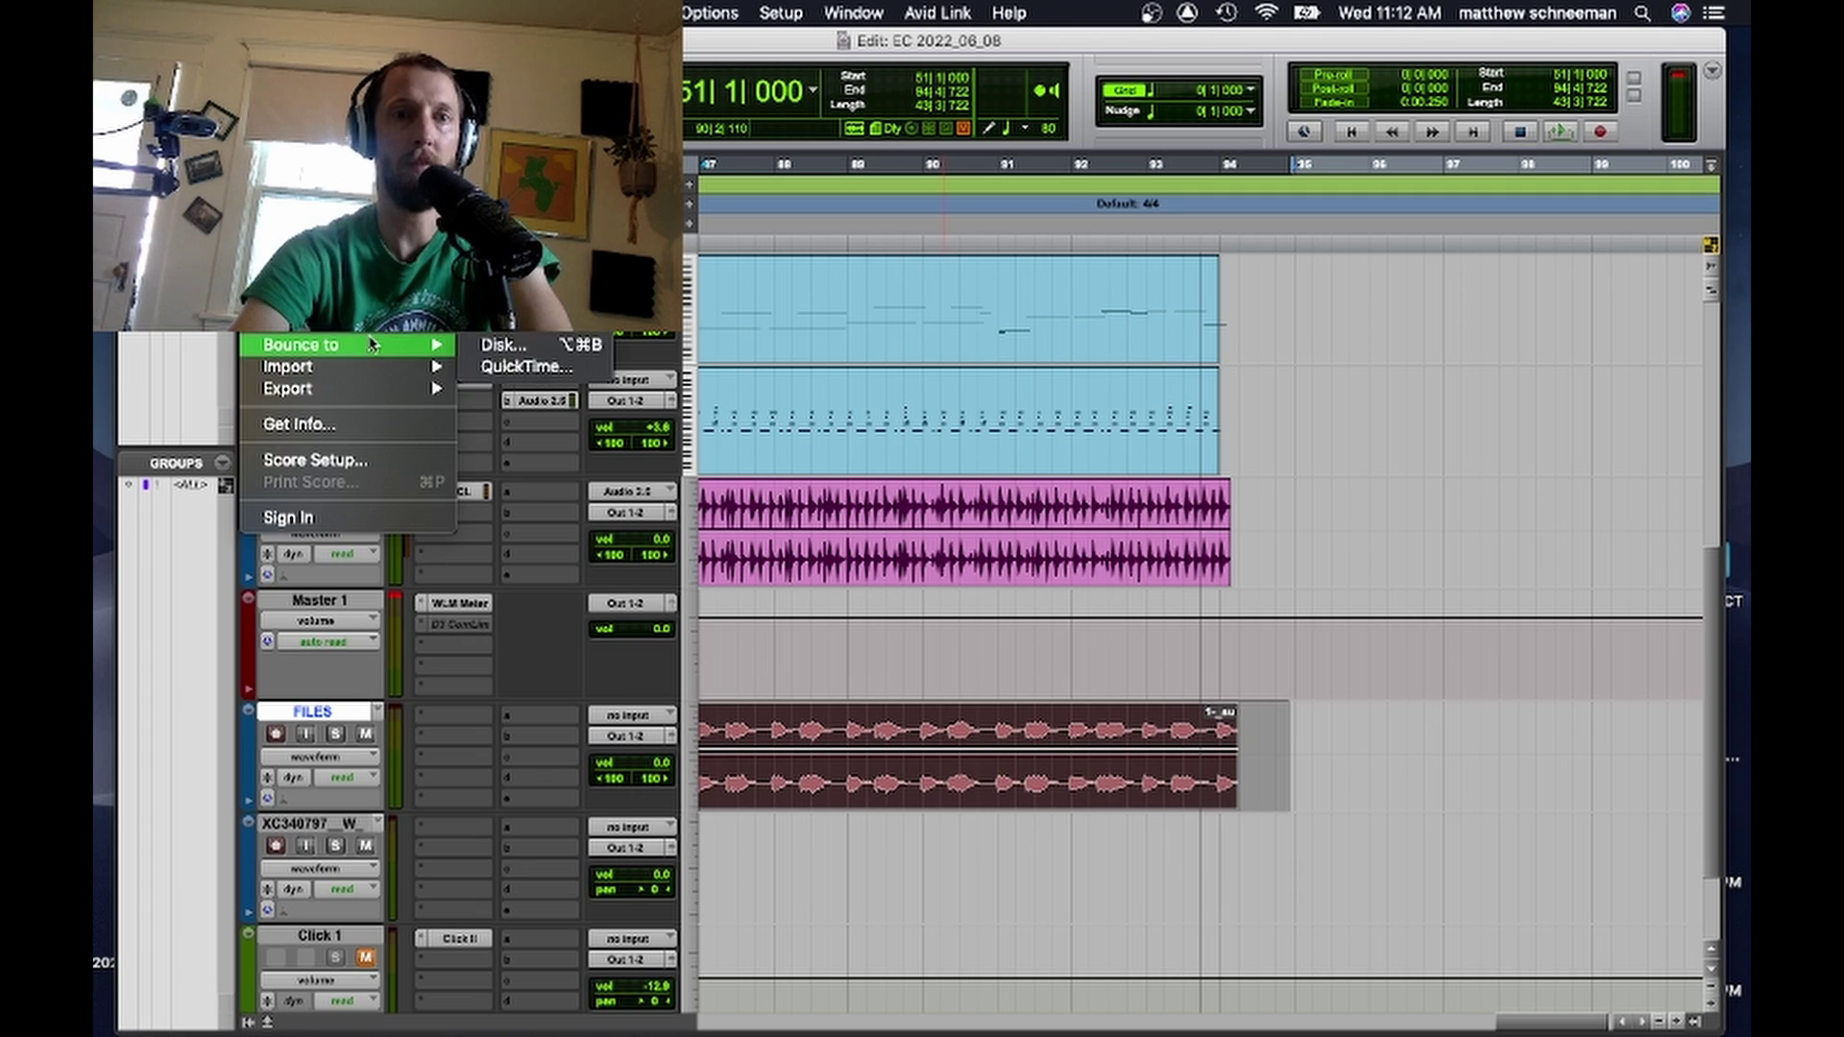
{"action": "left_click", "coordinate": [531, 346]}
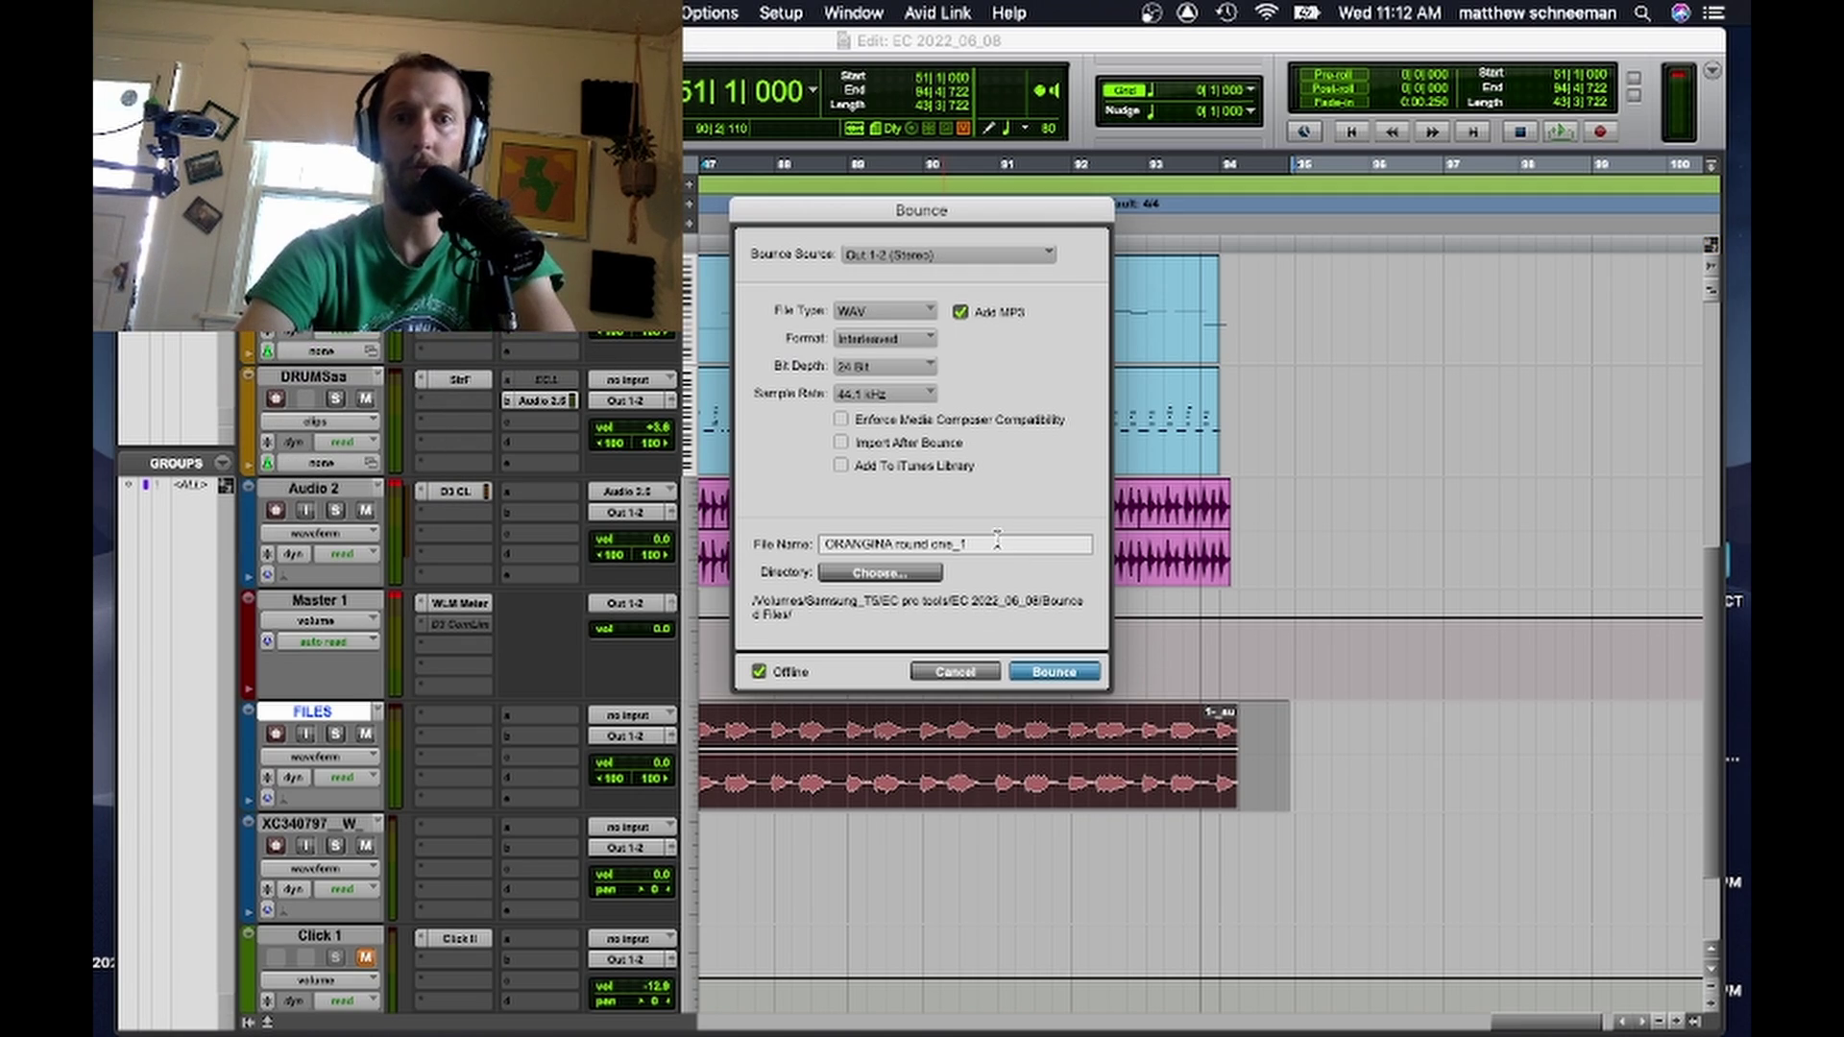
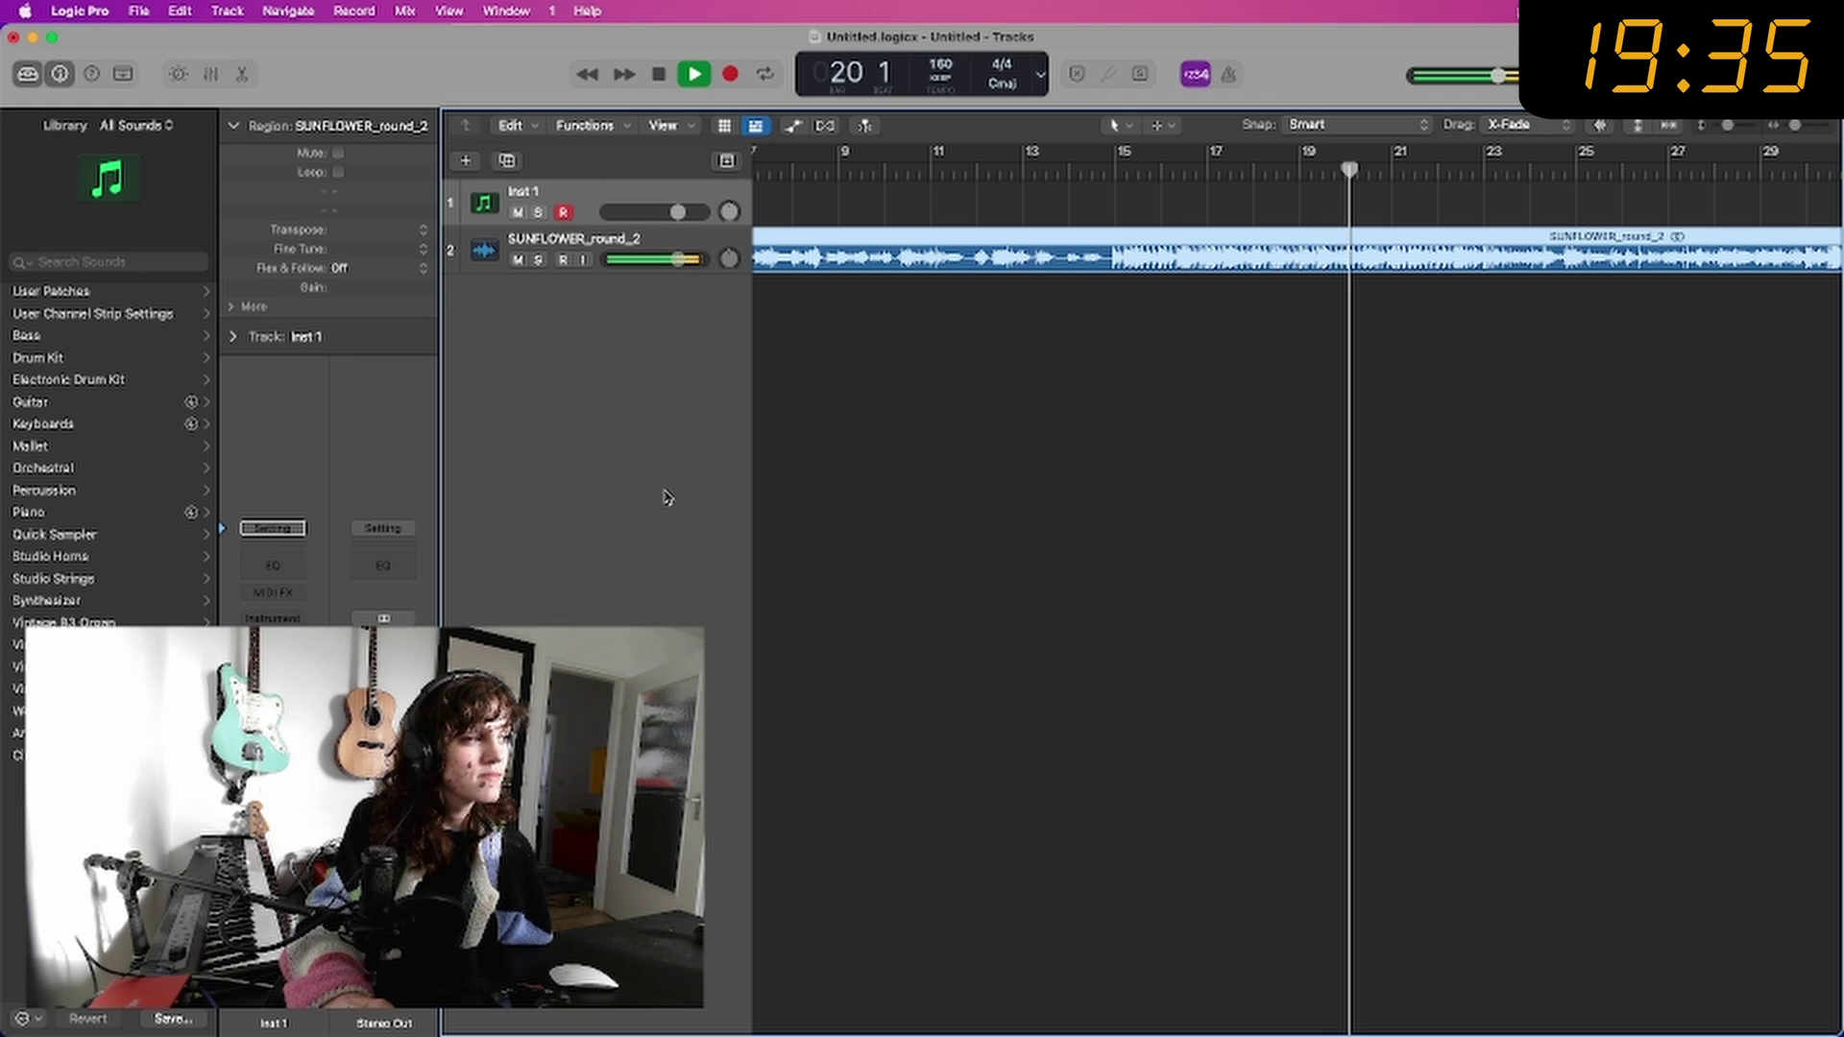
Step: In Logic Pro, listen through the SUNFLOWER_round_2 region and follow its waveform to the end
{"action": "scroll", "coordinate": [1460, 492], "scroll_direction": "right", "scroll_amount": 5}
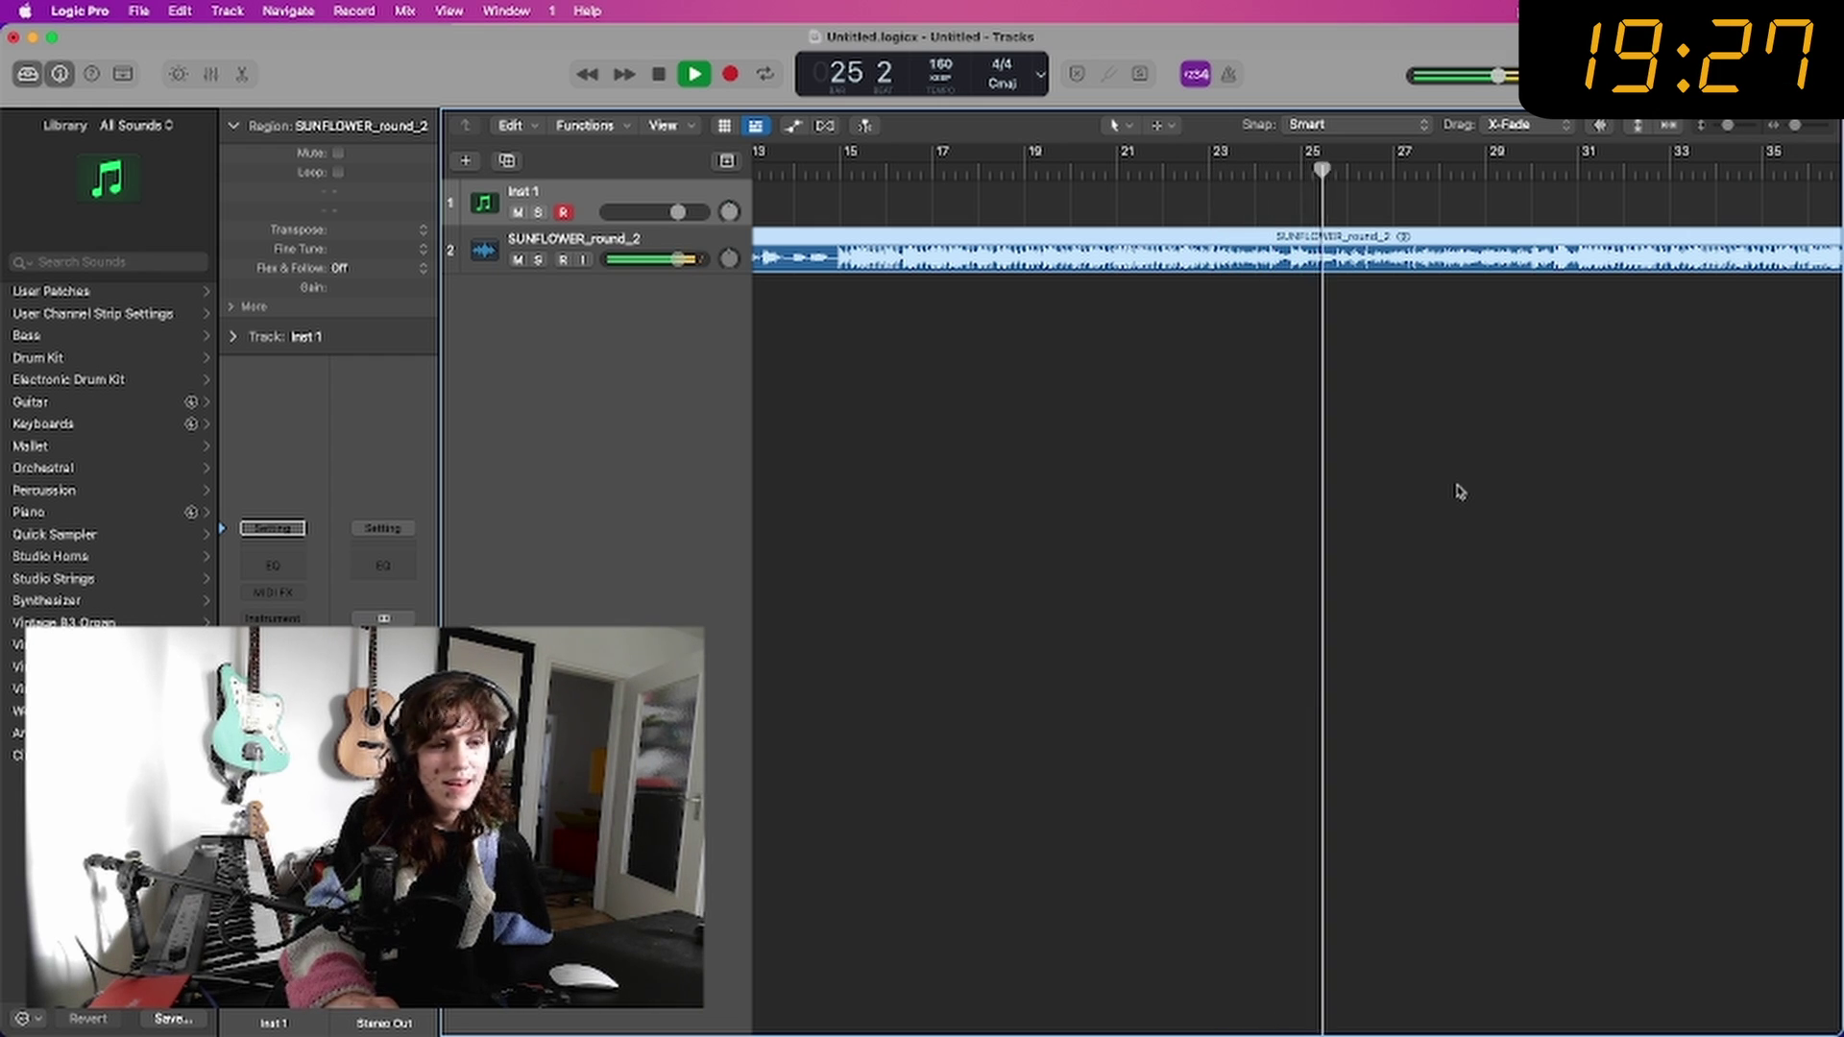
{"action": "scroll", "coordinate": [1582, 500], "scroll_direction": "down", "scroll_amount": 10}
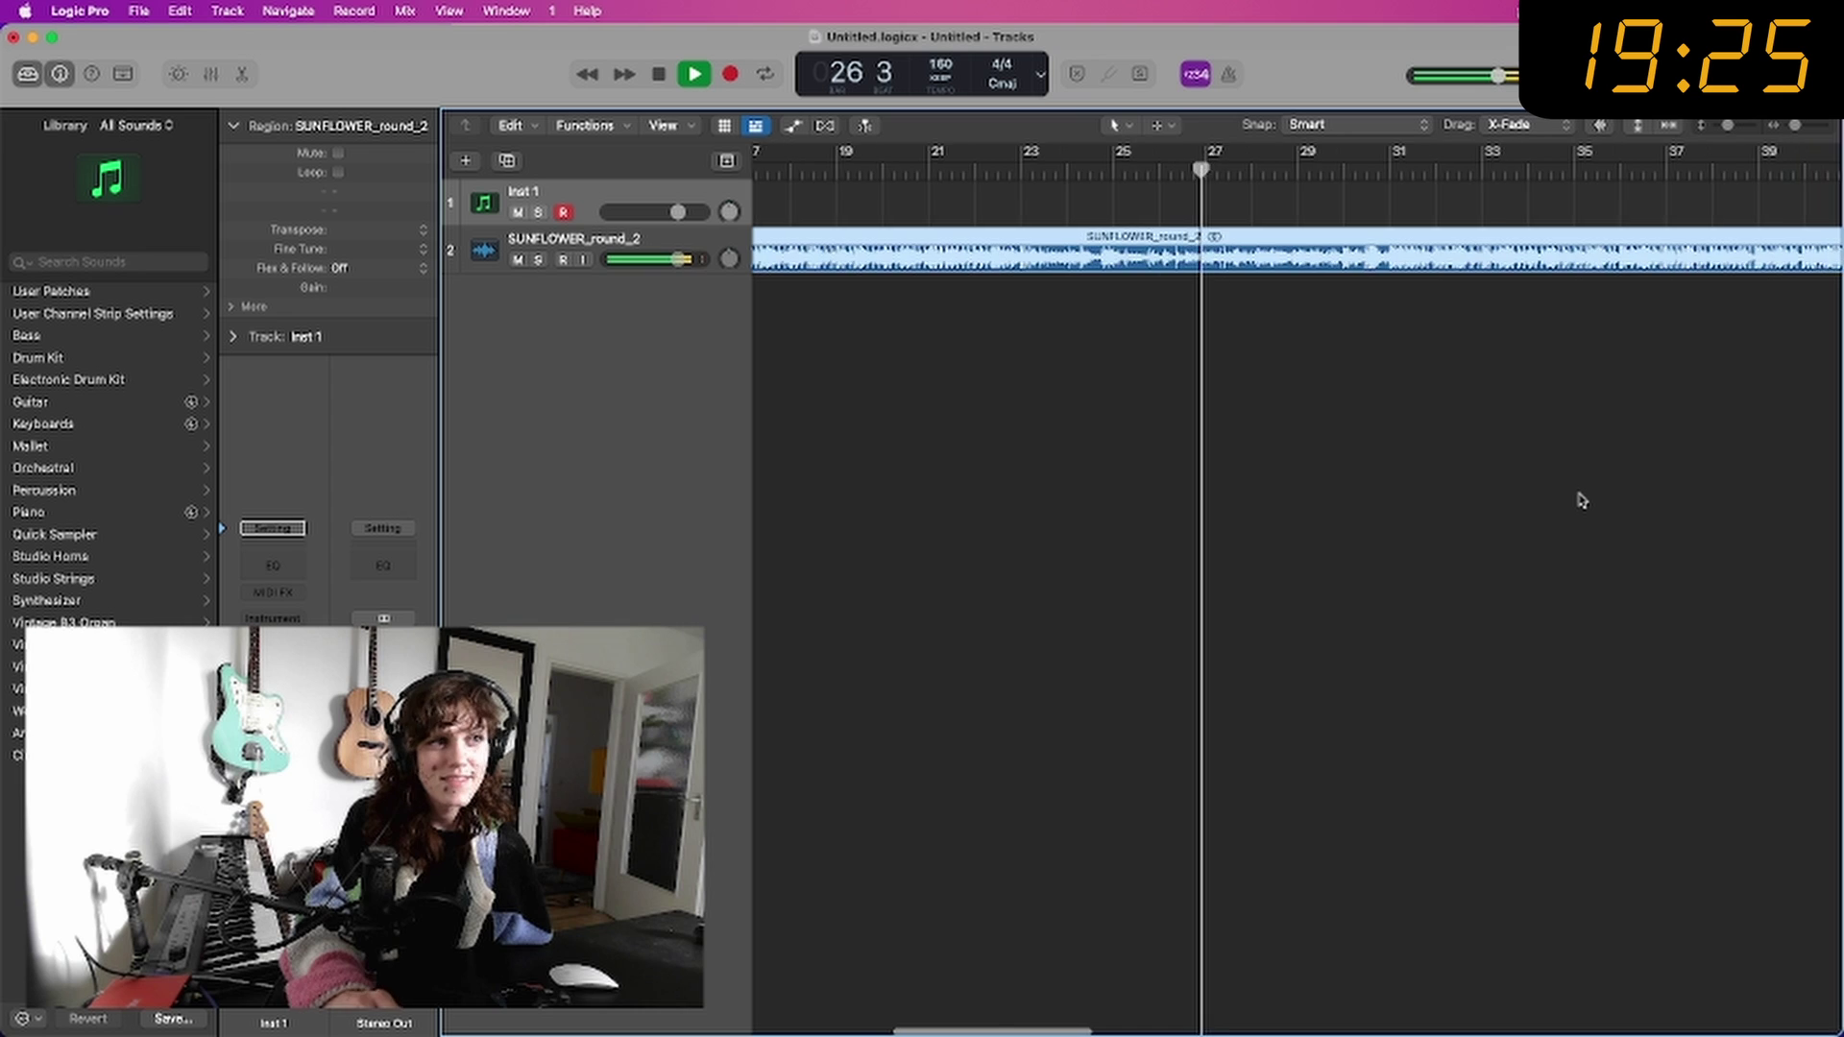
{"action": "scroll", "coordinate": [1103, 416], "scroll_direction": "up", "scroll_amount": 8}
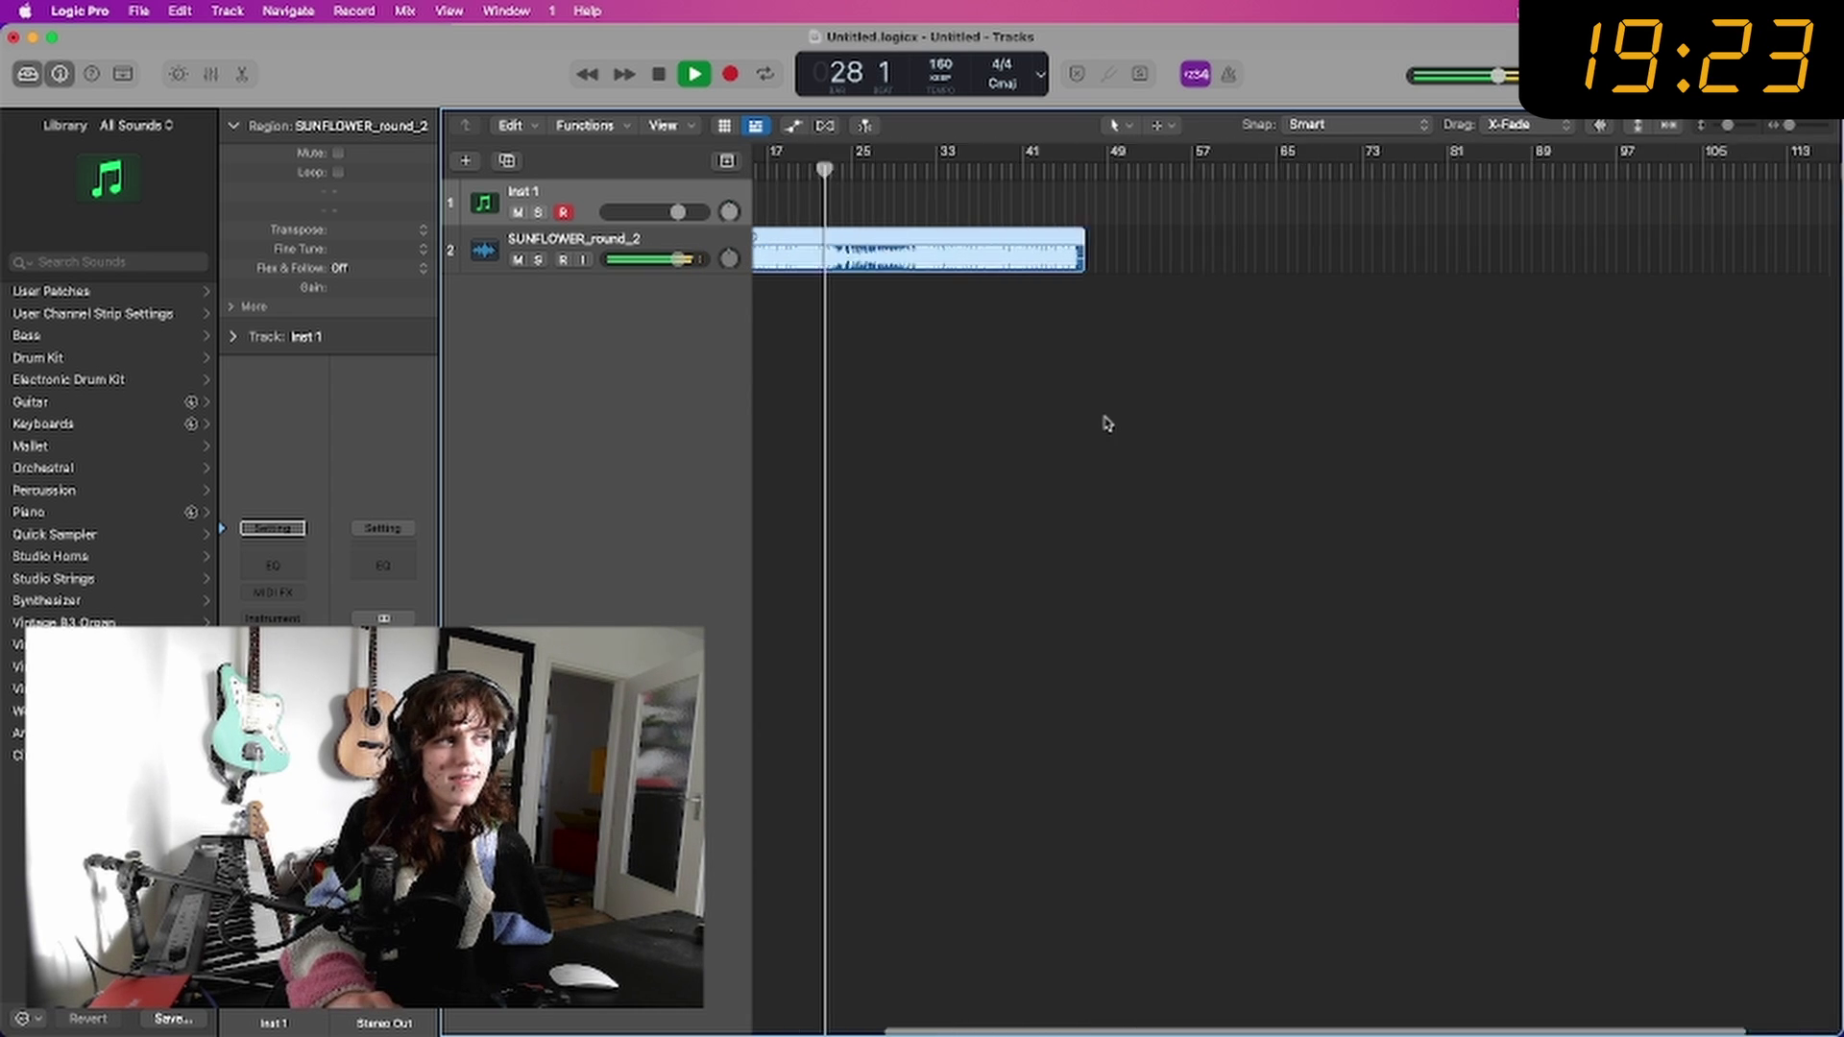
{"action": "right_click", "coordinate": [1126, 355]}
{"action": "left_click", "coordinate": [1132, 331]}
{"action": "scroll", "coordinate": [1134, 334], "scroll_direction": "up", "scroll_amount": 5}
{"action": "scroll", "coordinate": [1133, 334], "scroll_direction": "left", "scroll_amount": 5}
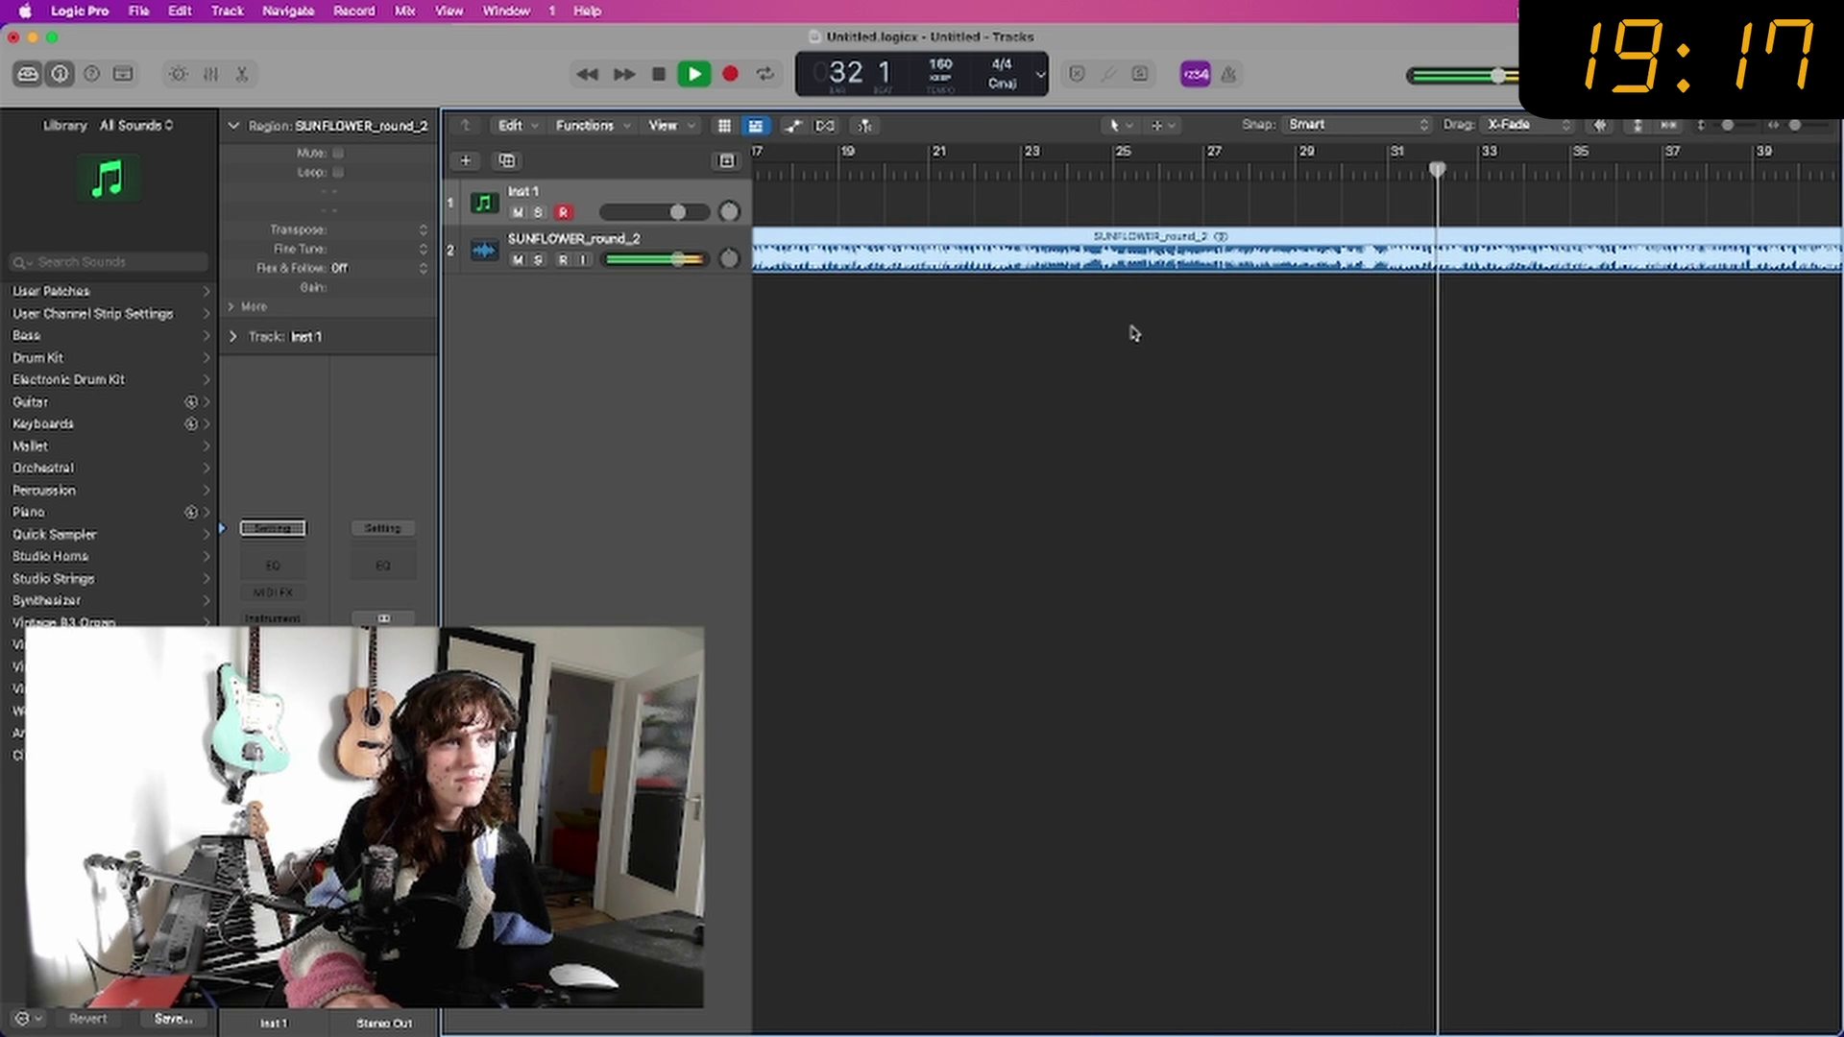
{"action": "scroll", "coordinate": [1133, 334], "scroll_direction": "left", "scroll_amount": 3}
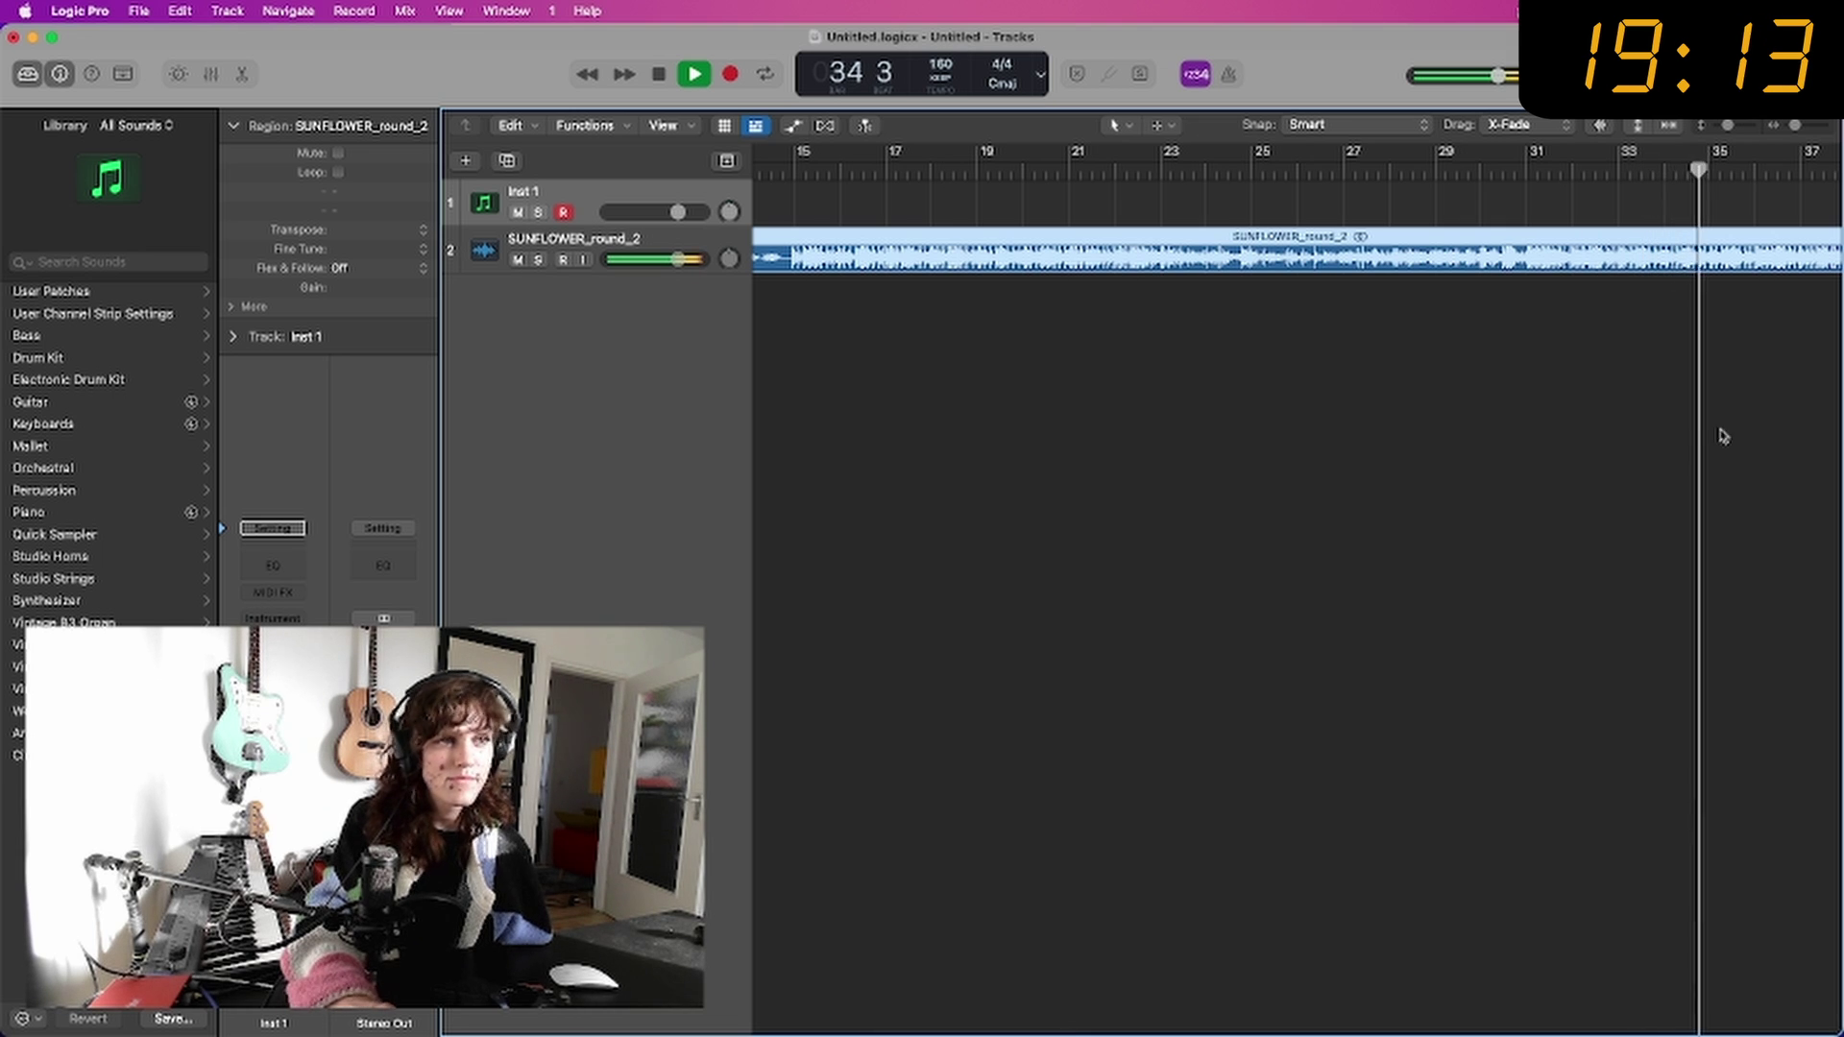
{"action": "scroll", "coordinate": [922, 618], "scroll_direction": "right", "scroll_amount": 3}
{"action": "scroll", "coordinate": [1490, 502], "scroll_direction": "right", "scroll_amount": 5}
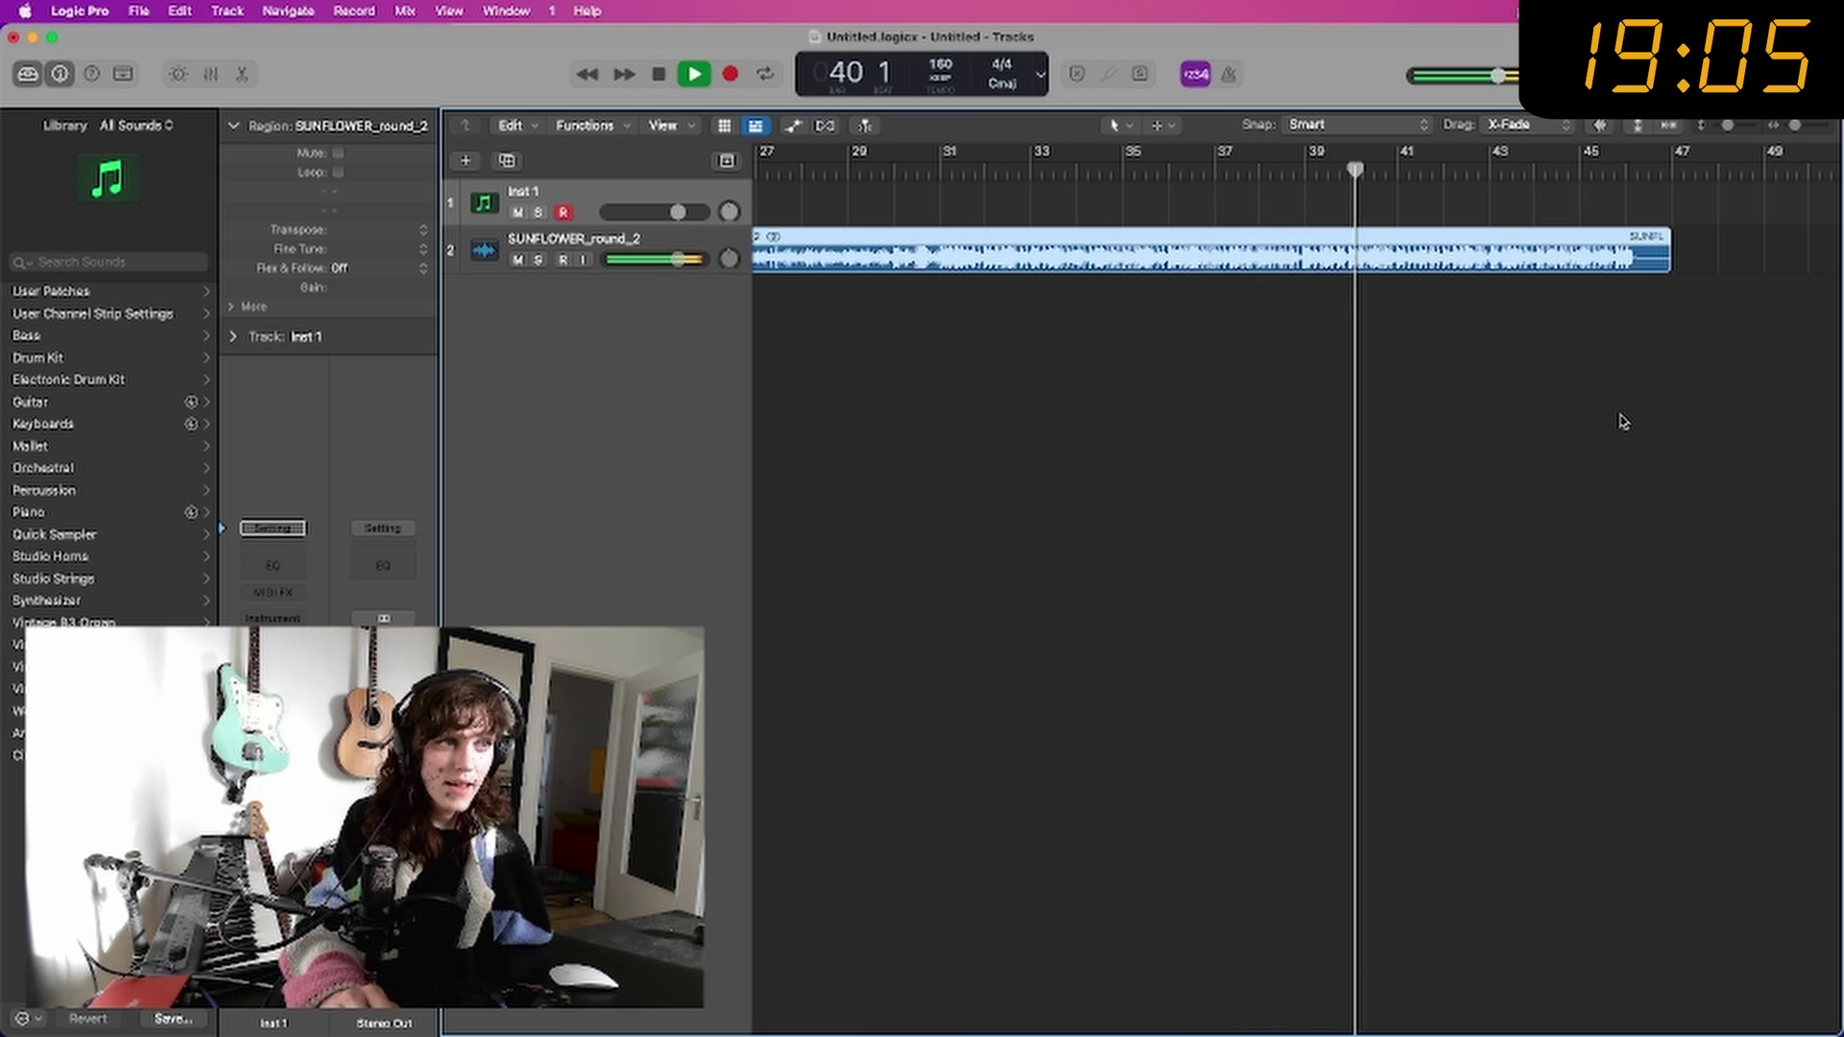
Step: Switch to the Chrome window with the downloaded song files and return to Logic Pro
{"action": "key", "text": "ctrl+Up"}
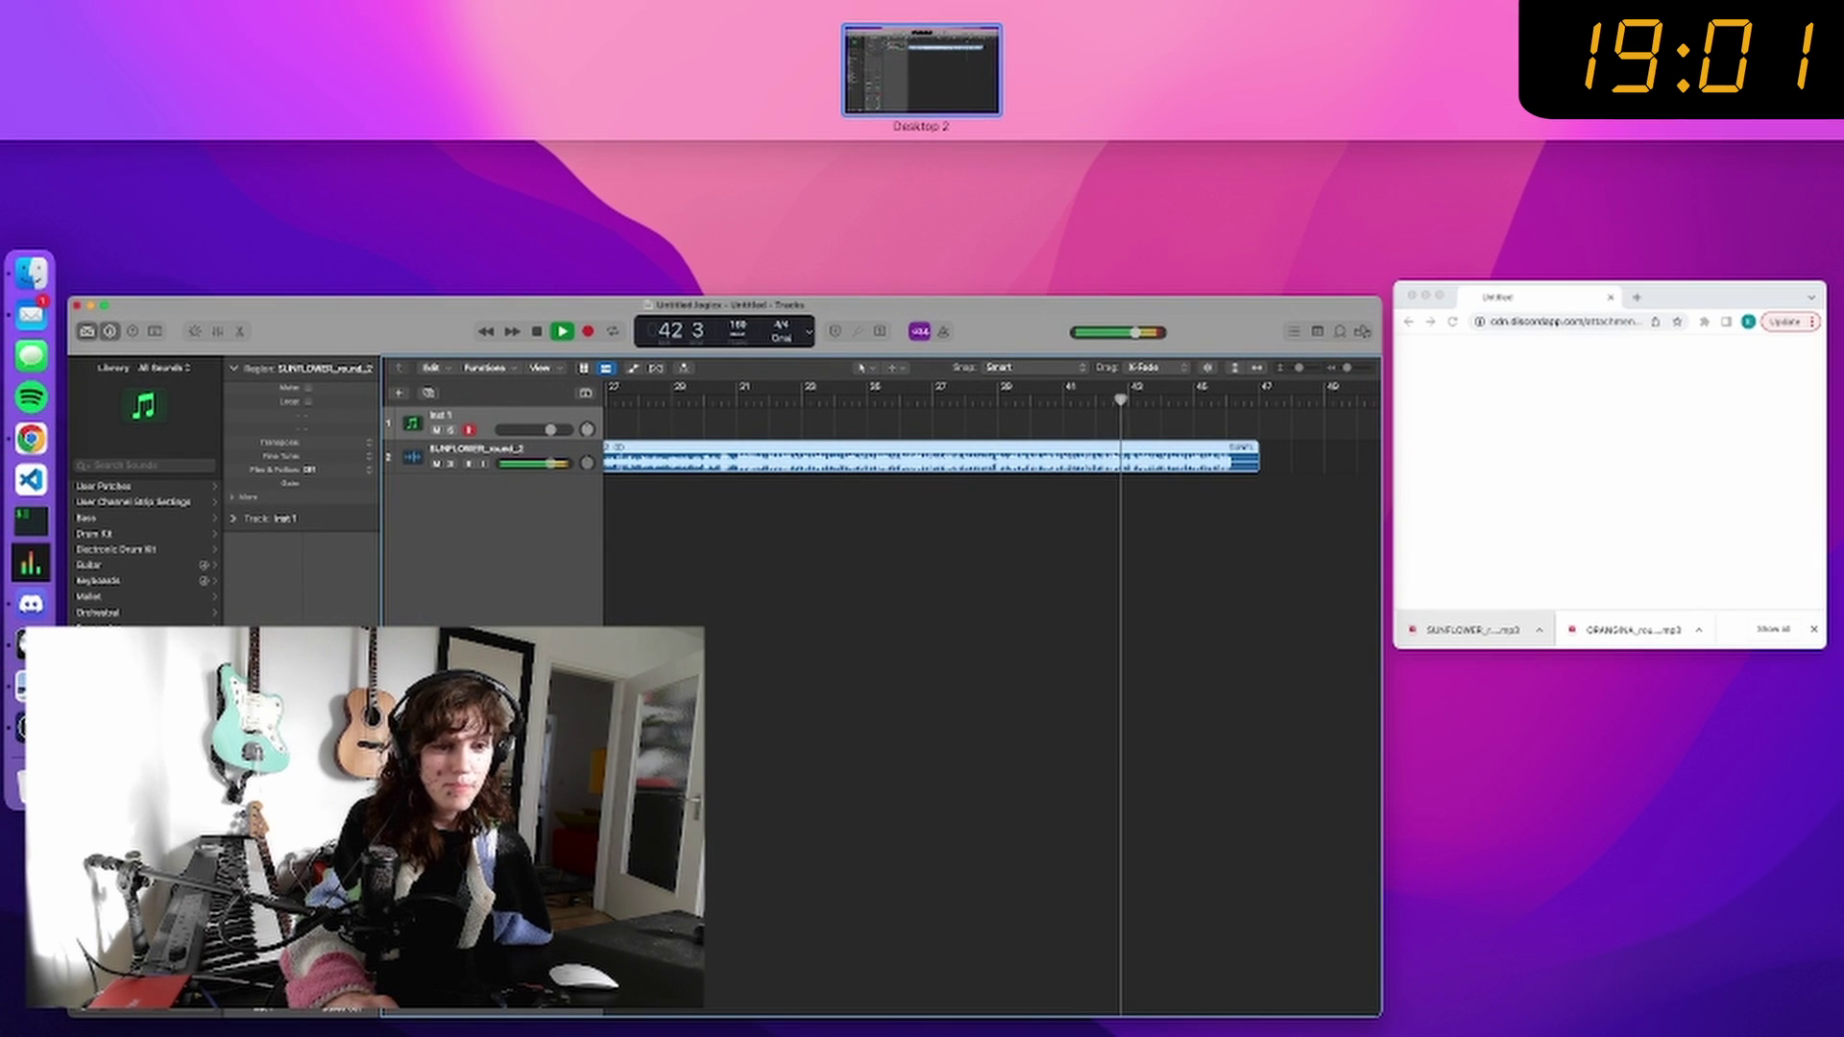
{"action": "left_click", "coordinate": [1564, 378]}
{"action": "left_click", "coordinate": [1265, 231]}
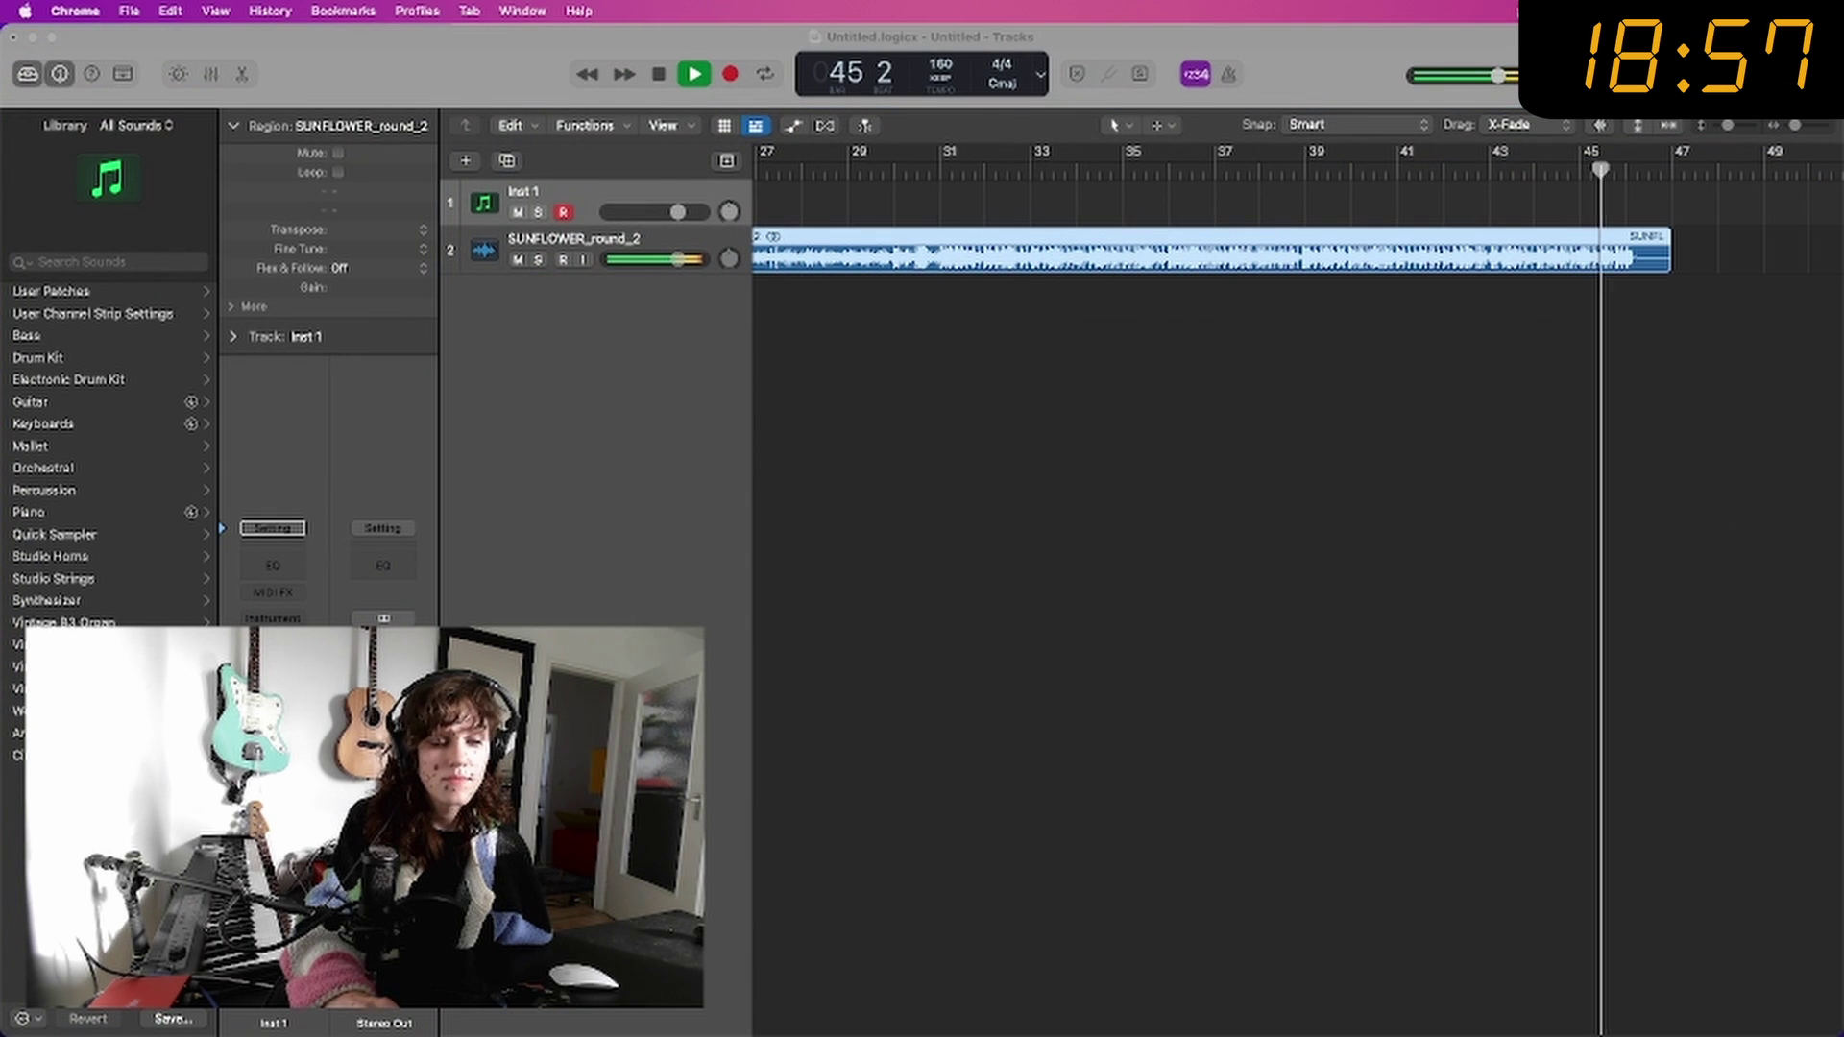
{"action": "key", "text": "ctrl+Up"}
{"action": "left_click", "coordinate": [1028, 244]}
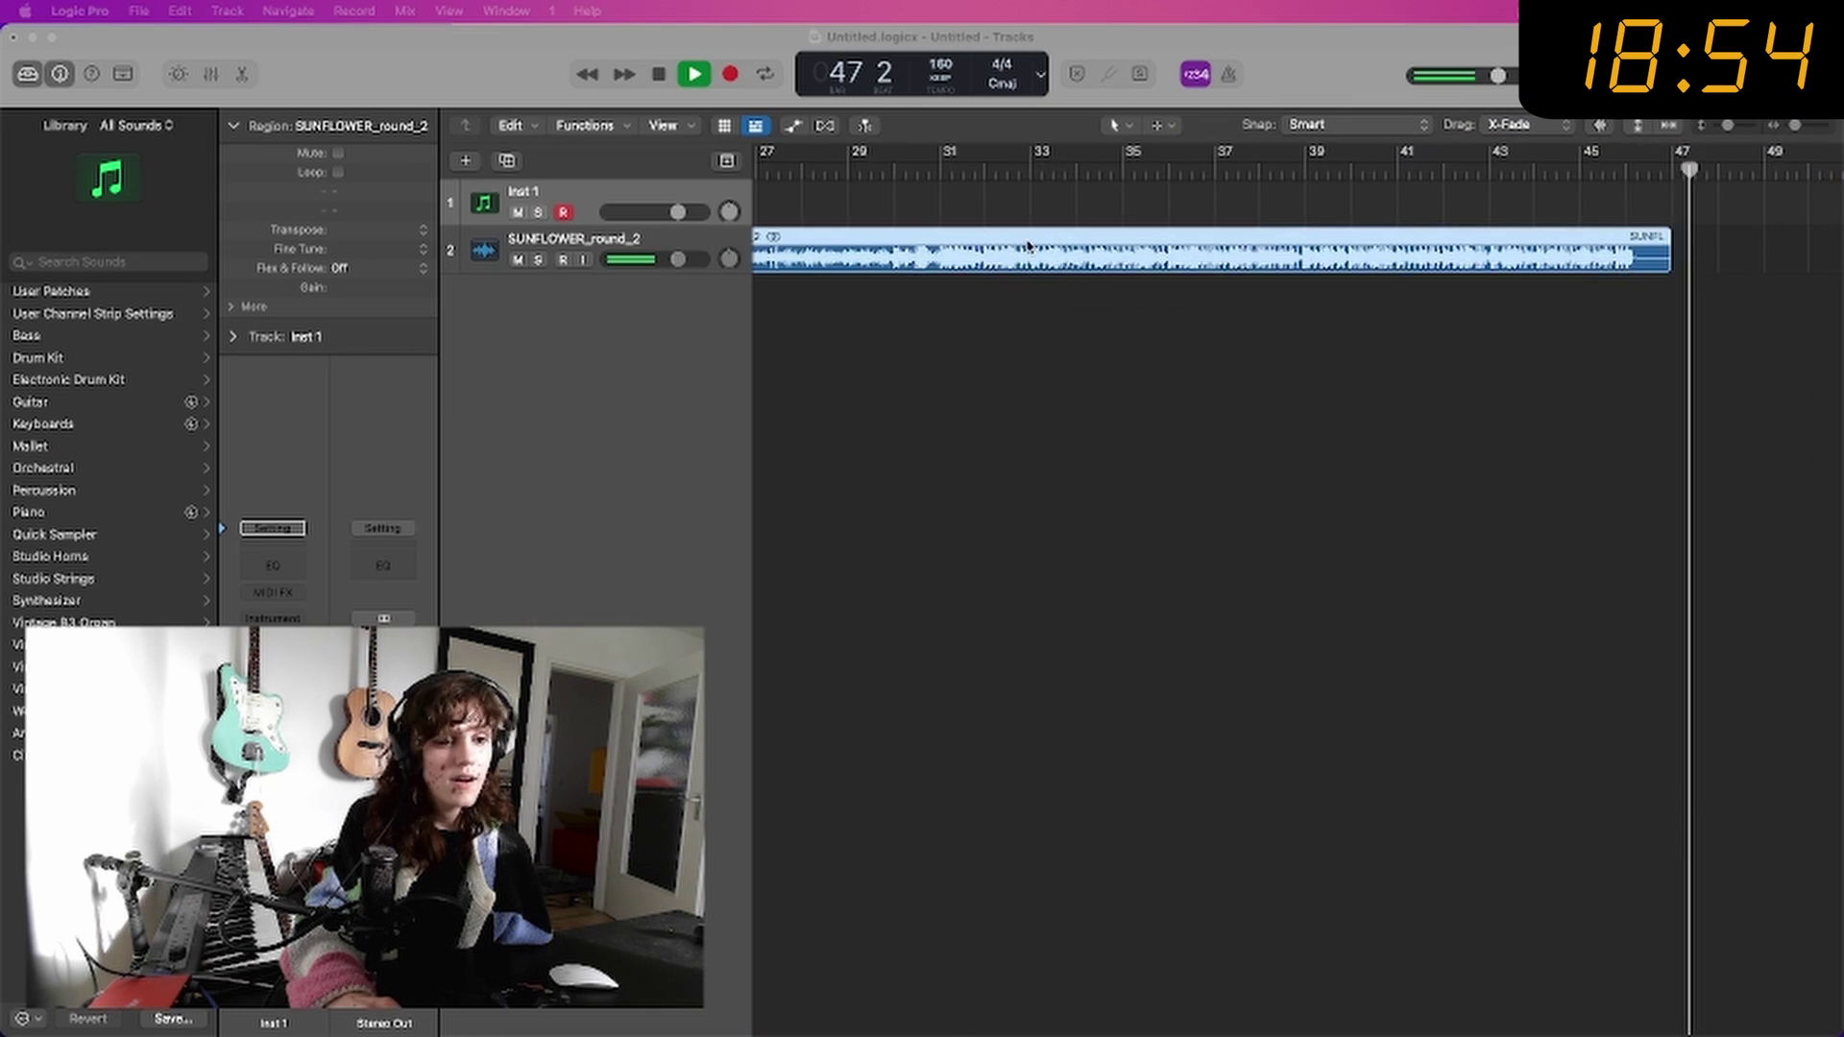
Step: Stop playback, deselect the SUNFLOWER_round_2 region and move the playhead to its start at bar 3
{"action": "left_click", "coordinate": [1137, 292]}
{"action": "key", "text": "space"}
{"action": "scroll", "coordinate": [1136, 292], "scroll_direction": "left", "scroll_amount": 15}
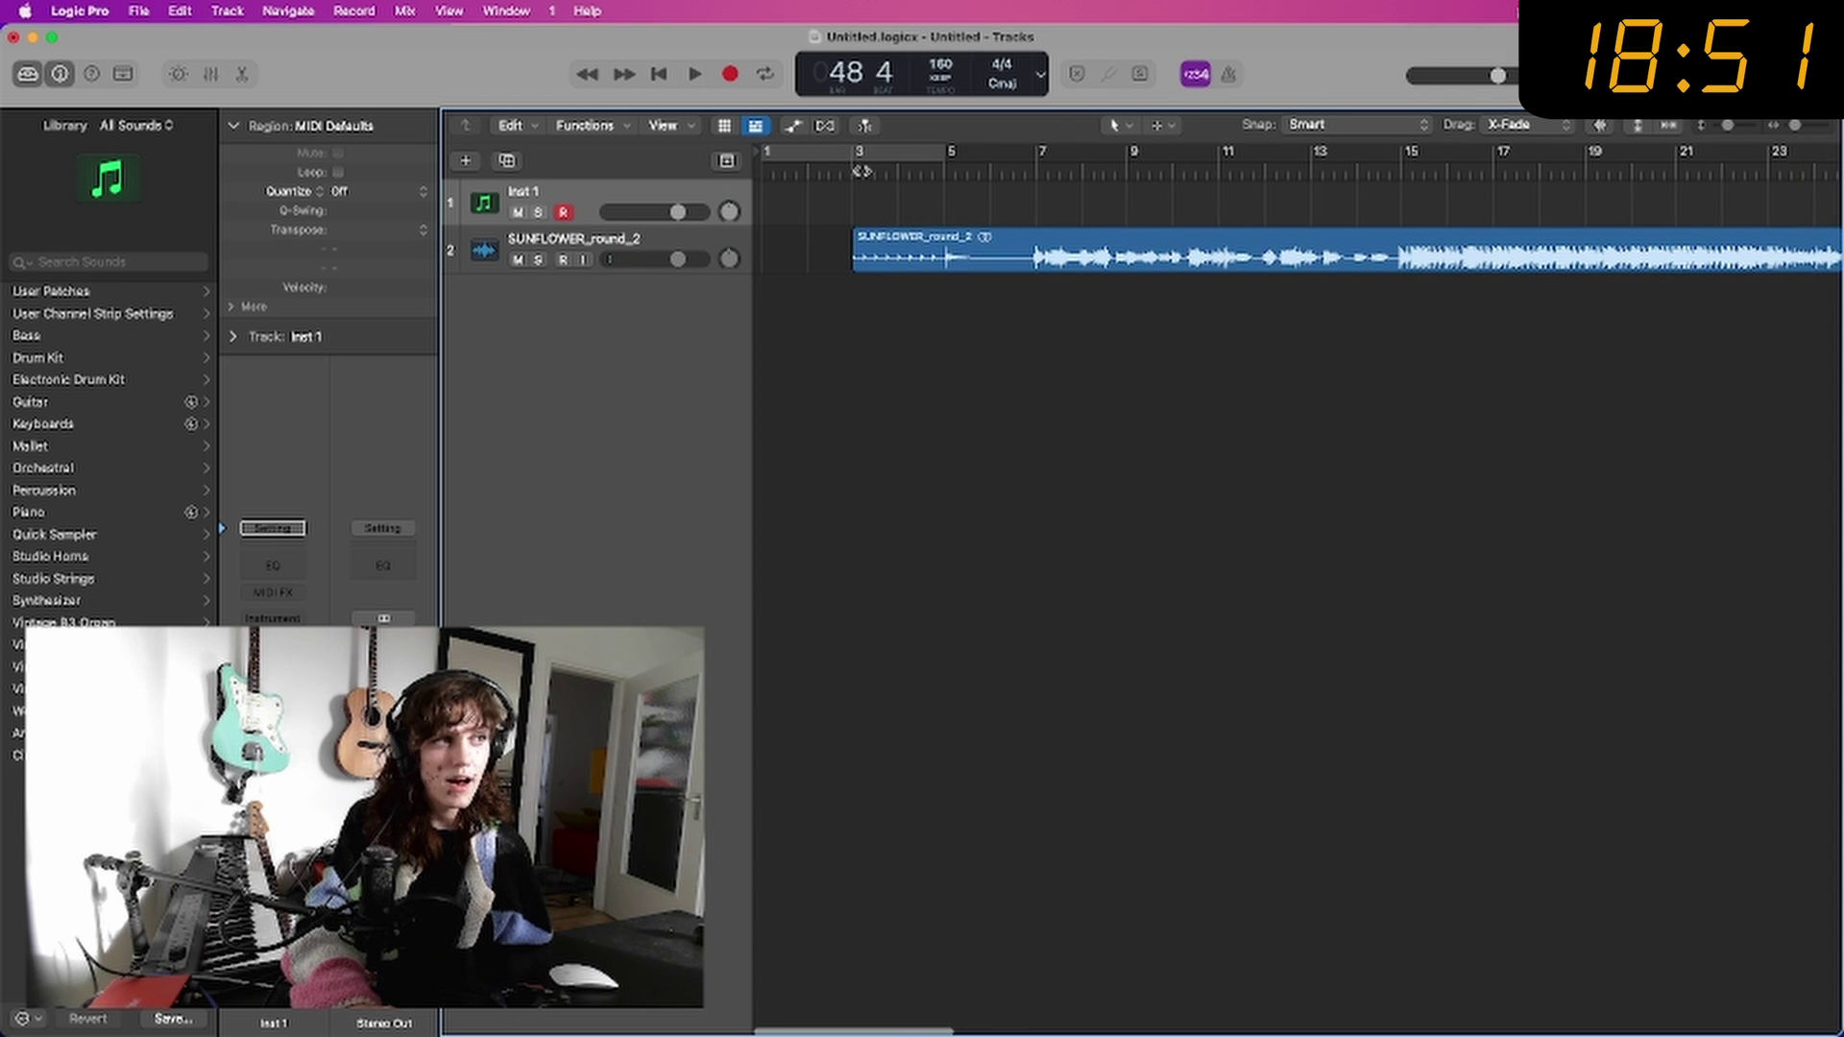
{"action": "left_click", "coordinate": [882, 171]}
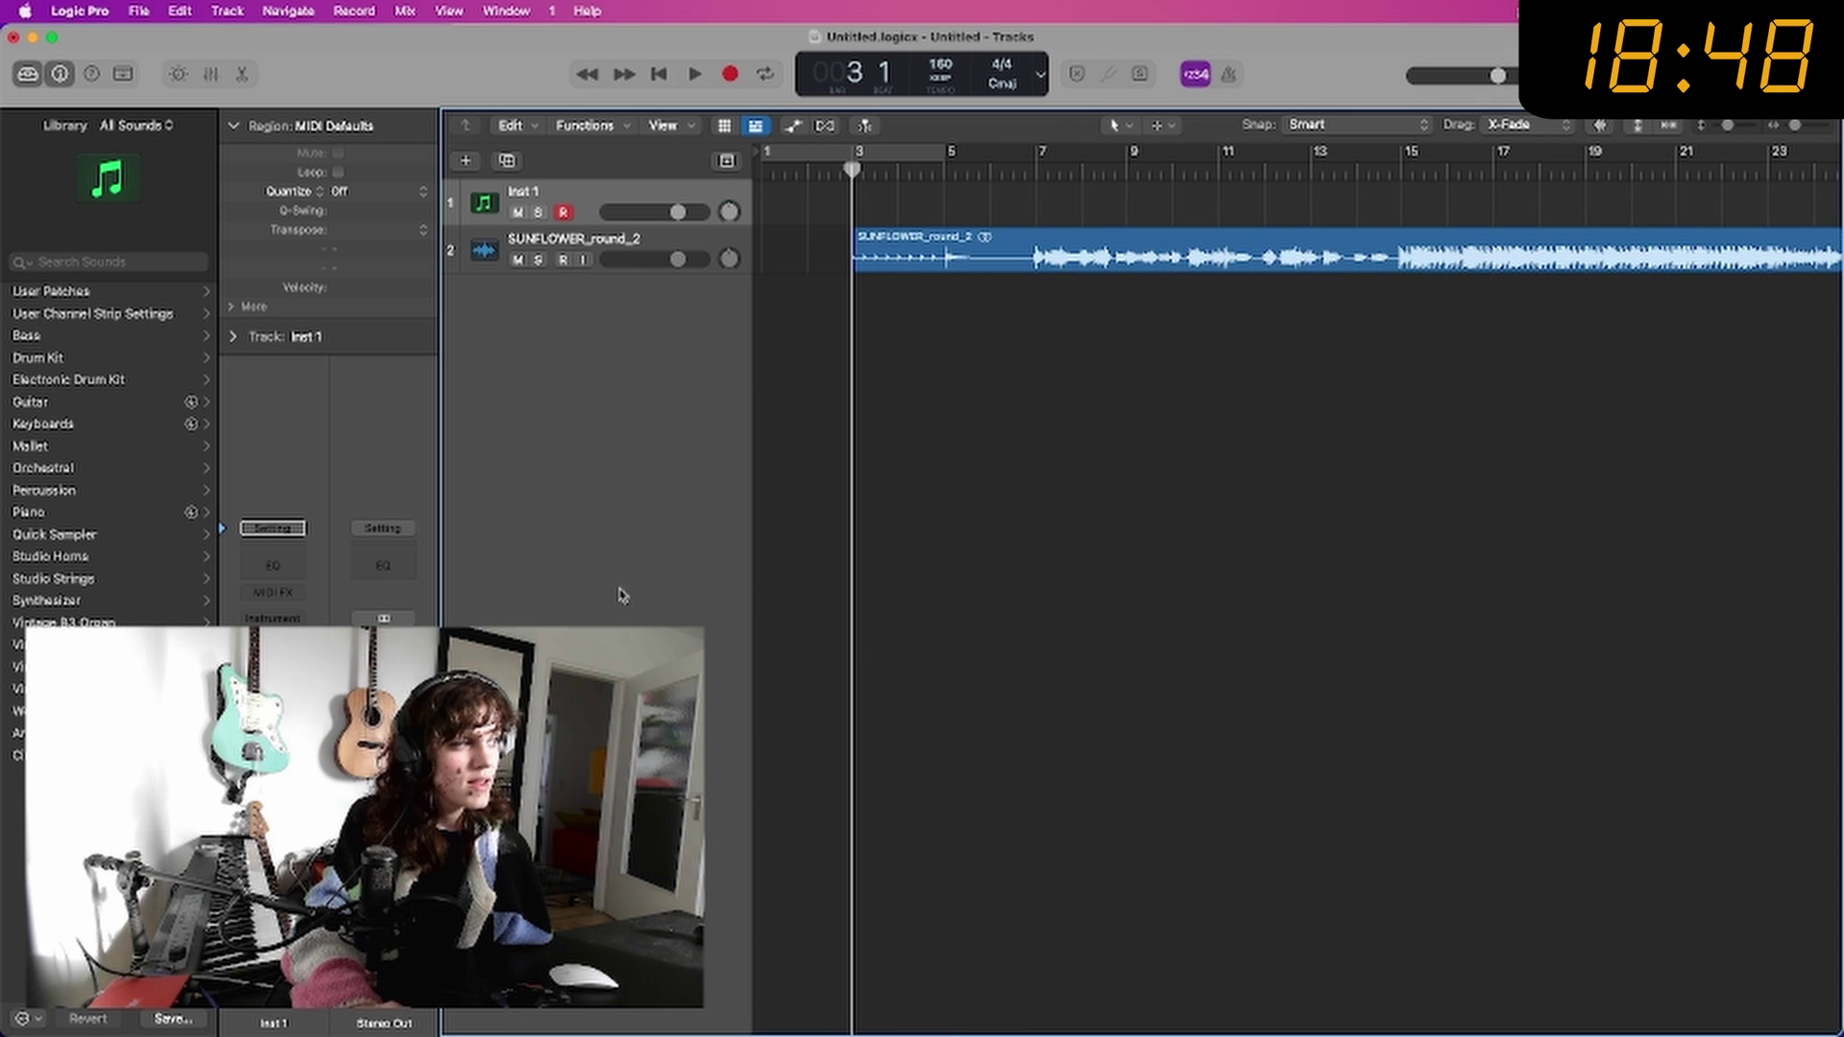
Step: Move the playhead to bar 7 and play through the SUNFLOWER_round_2 region to rehearse a guitar part, restarting playback as needed
{"action": "mouse_move", "coordinate": [4, 519]}
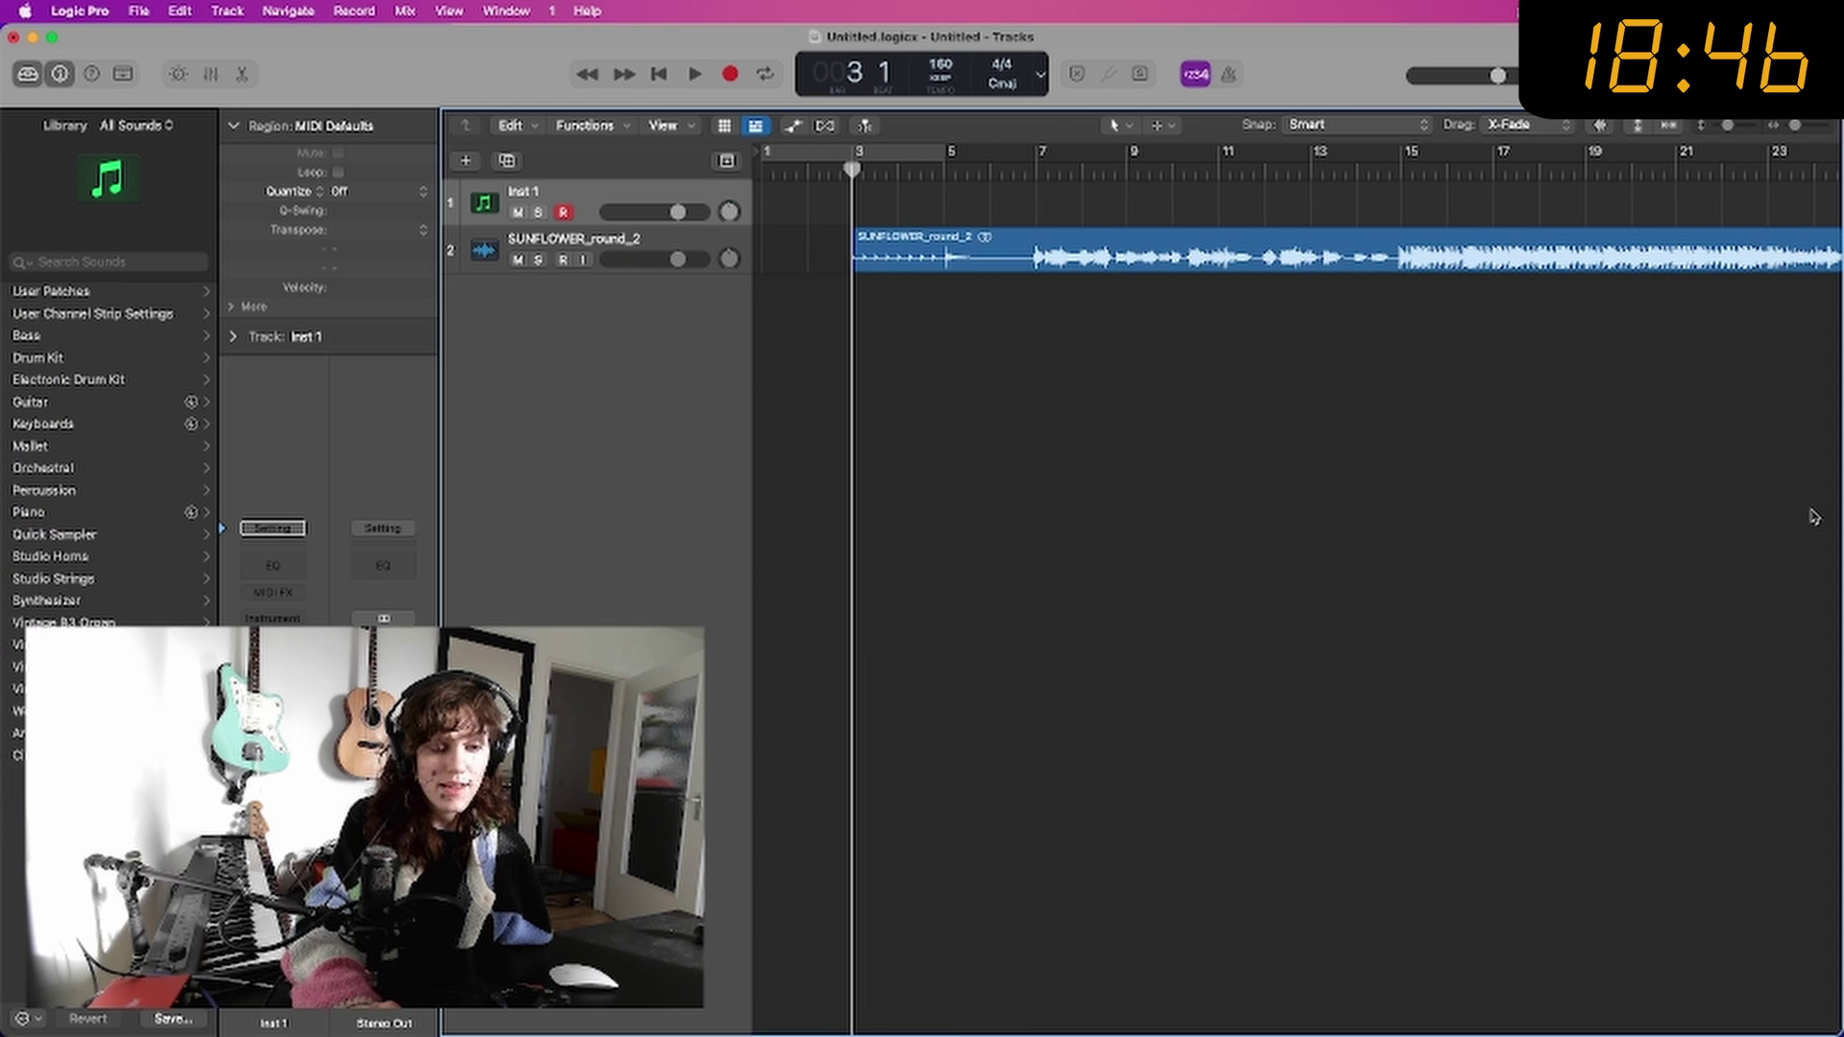
{"action": "left_click", "coordinate": [1044, 170]}
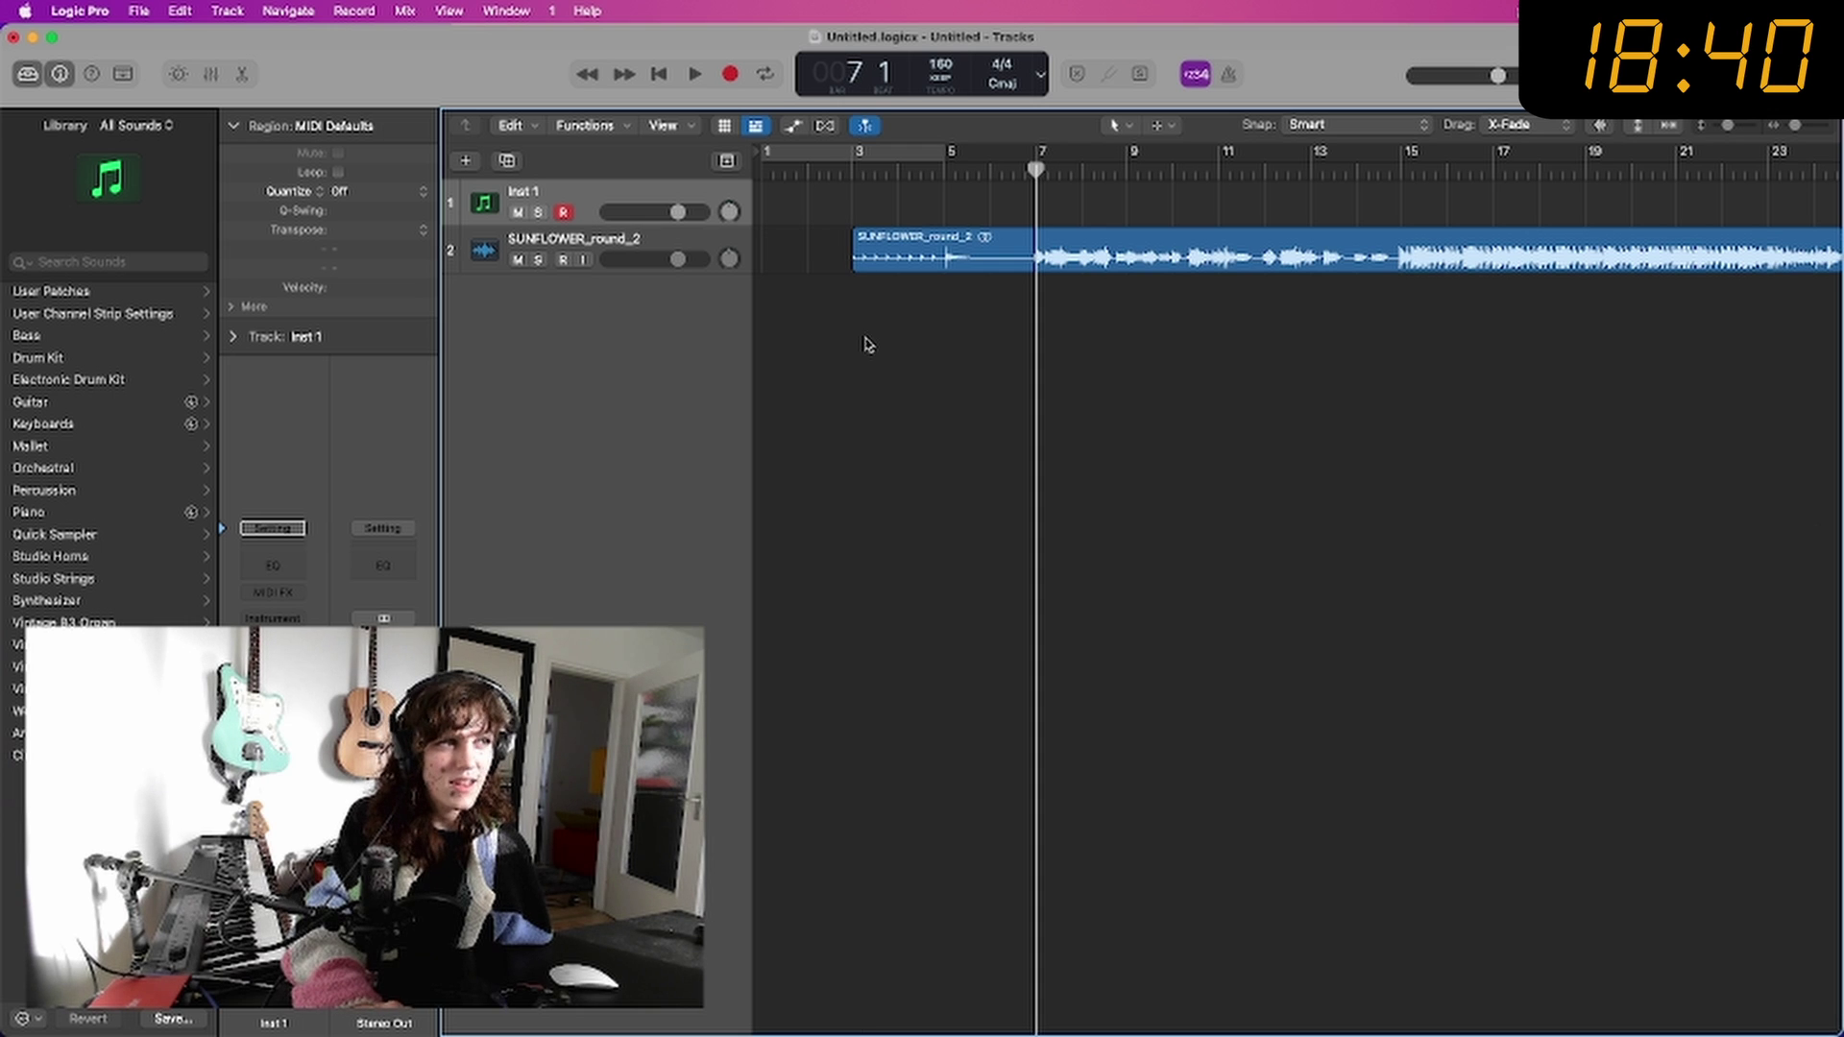
{"action": "right_click", "coordinate": [592, 350]}
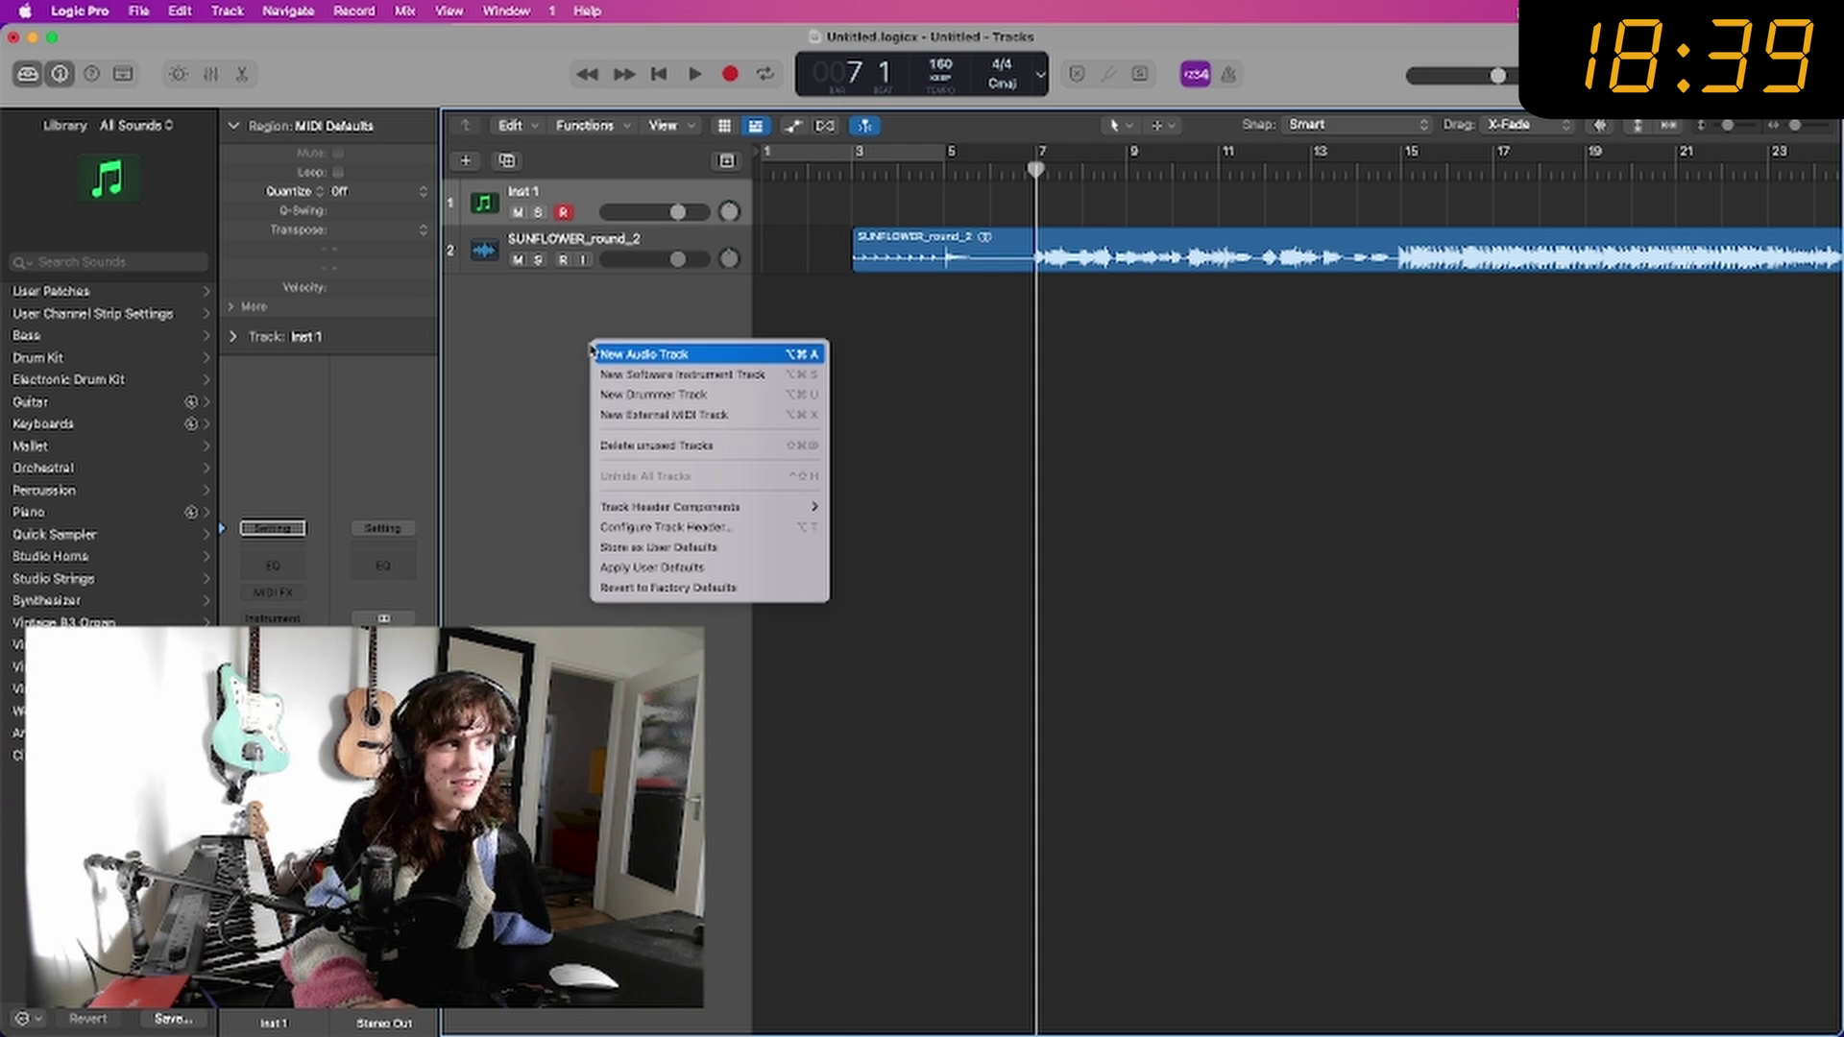
{"action": "left_click", "coordinate": [540, 337]}
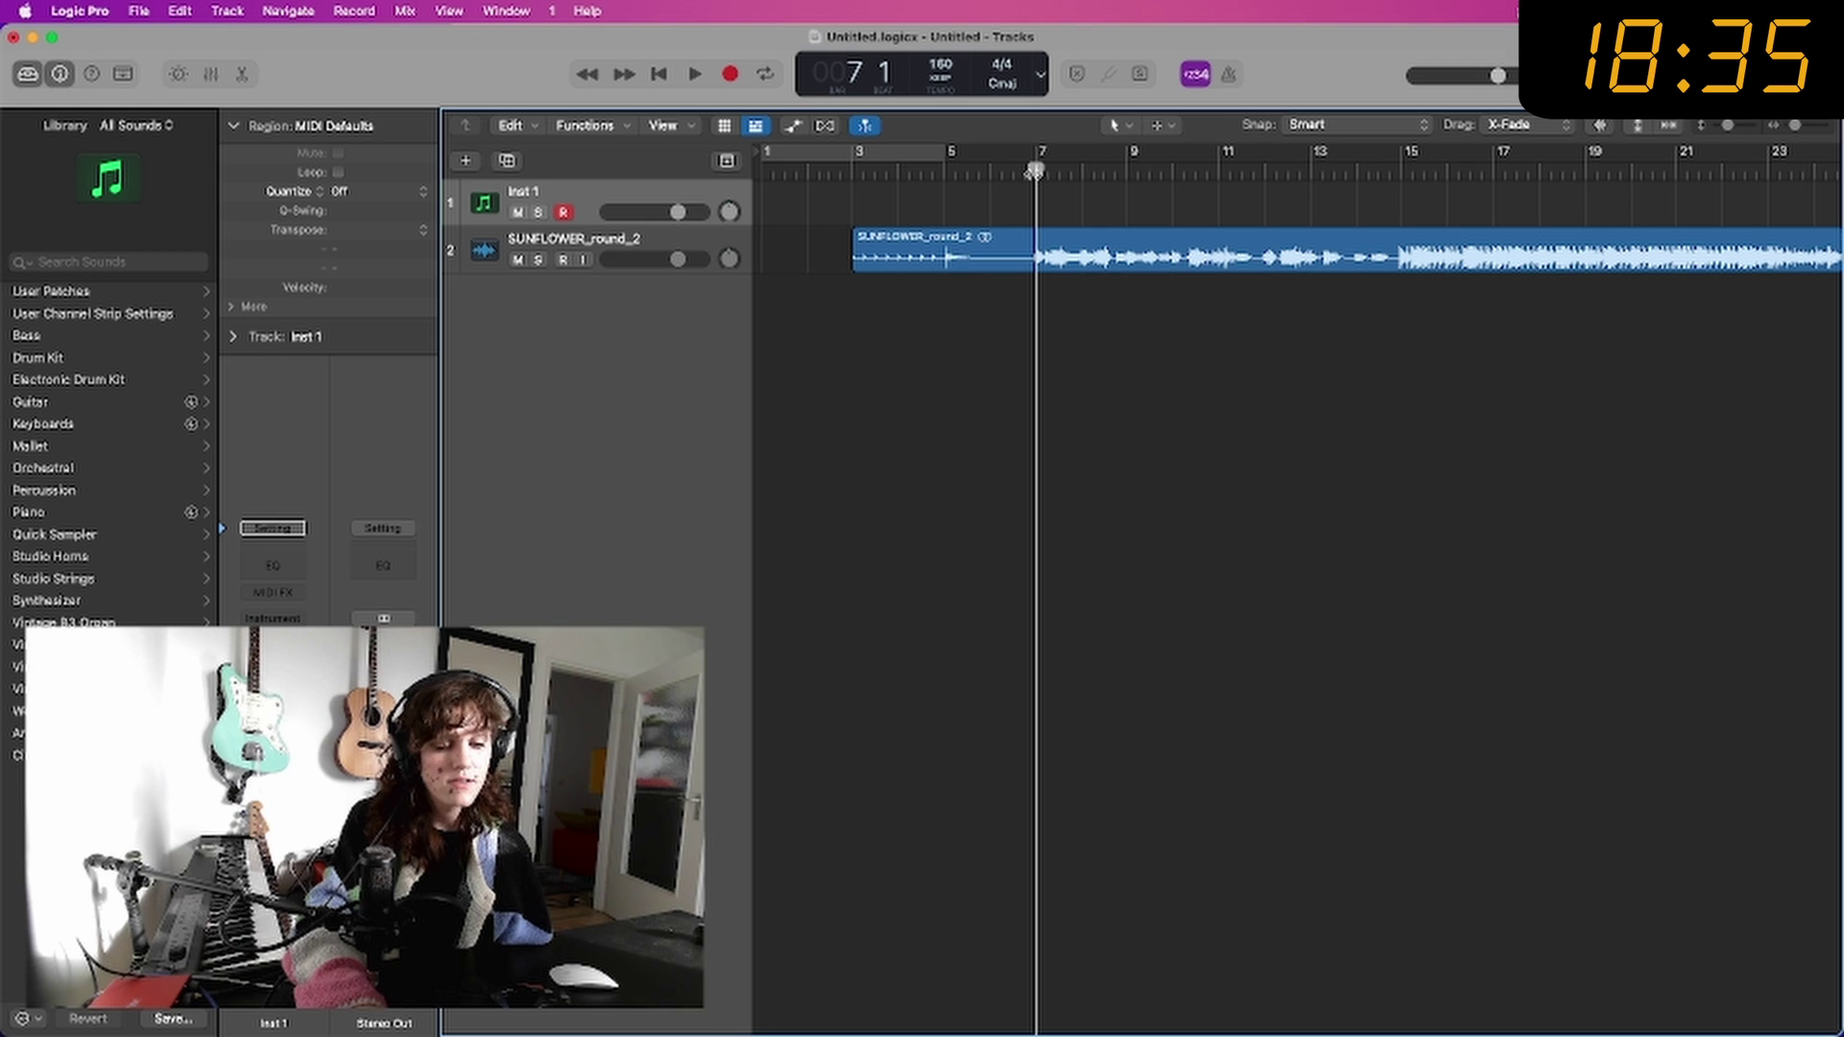
{"action": "key", "text": "space"}
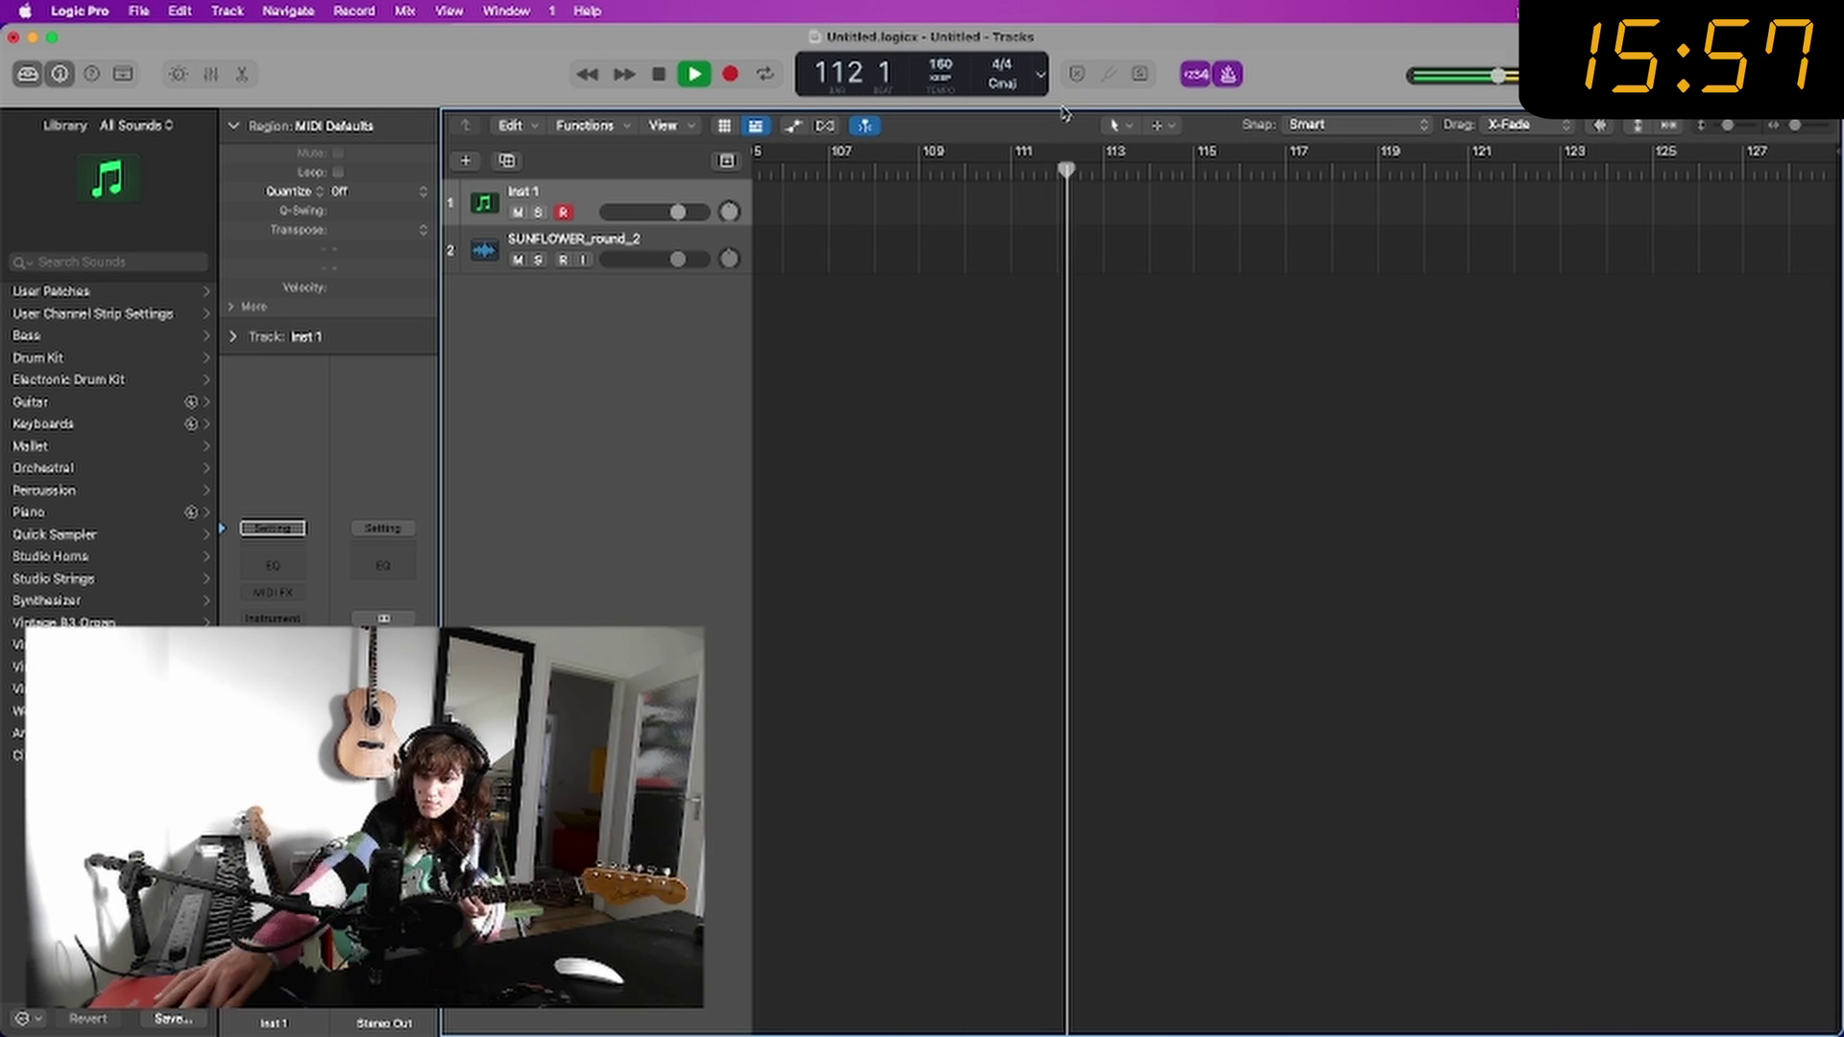
{"action": "key", "text": "Return"}
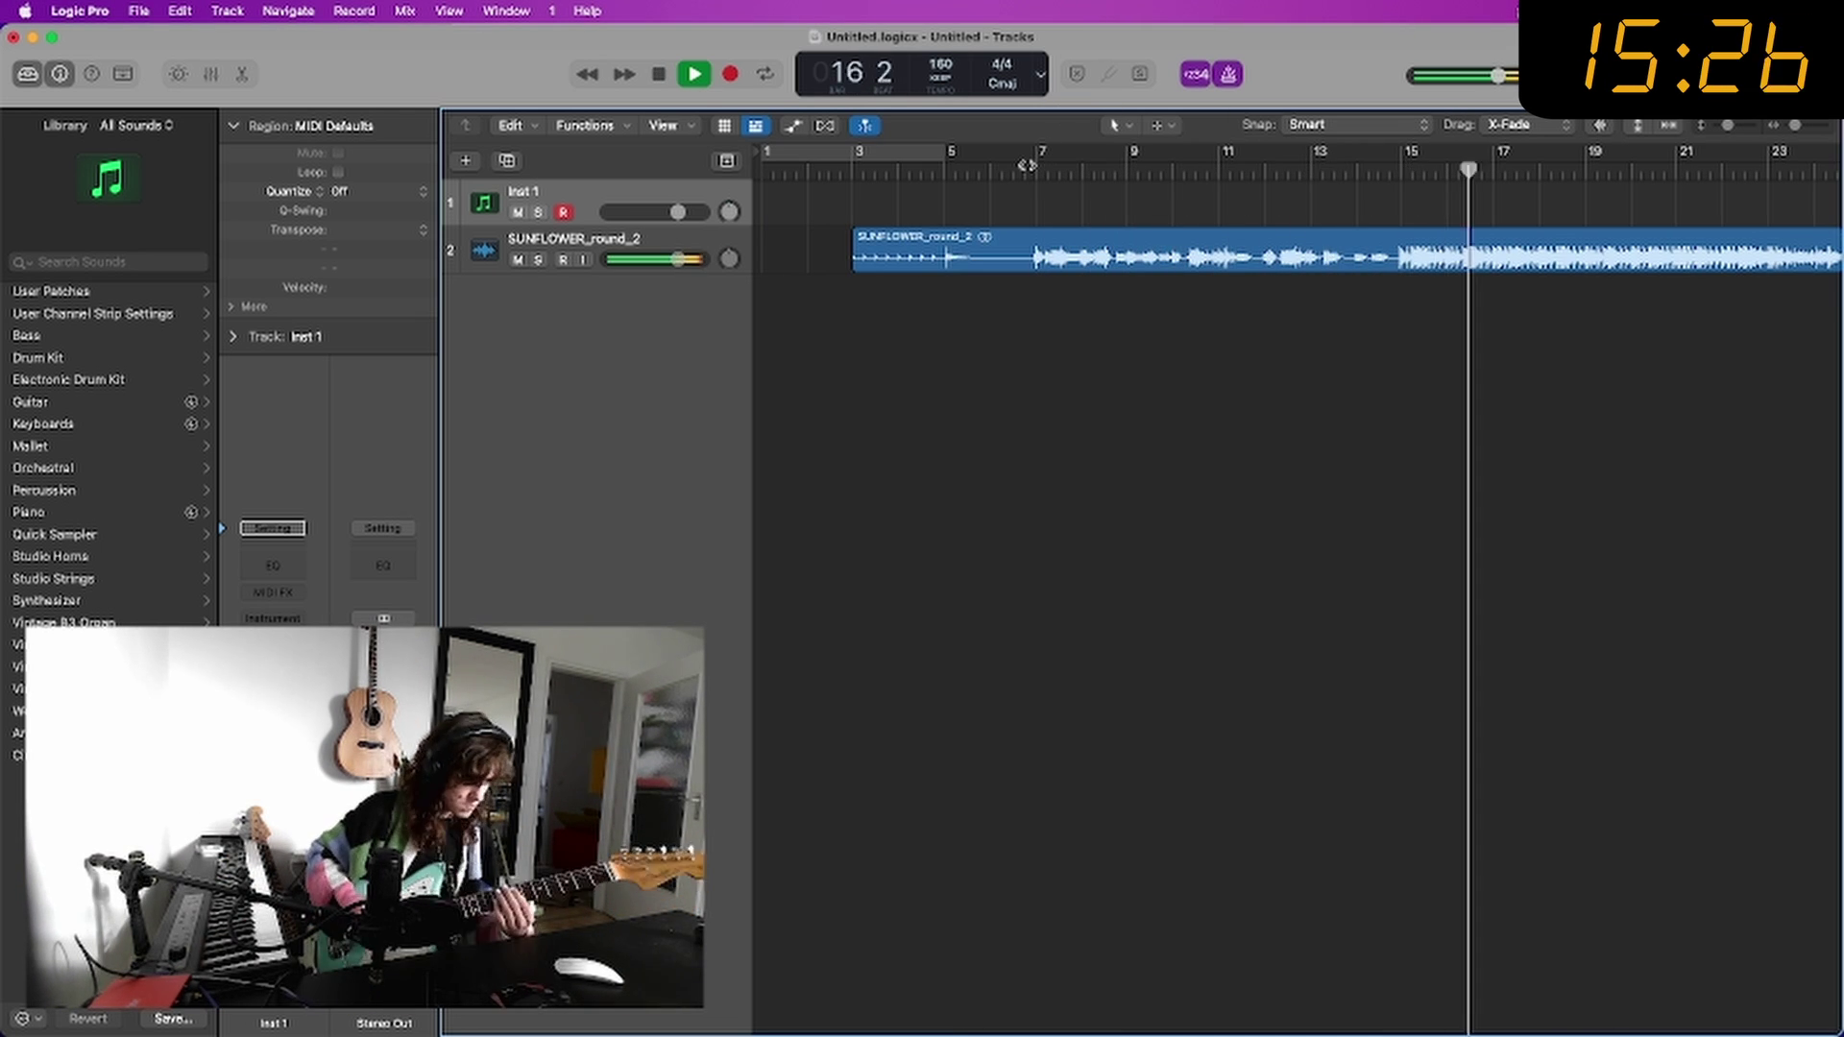
{"action": "key", "text": "space"}
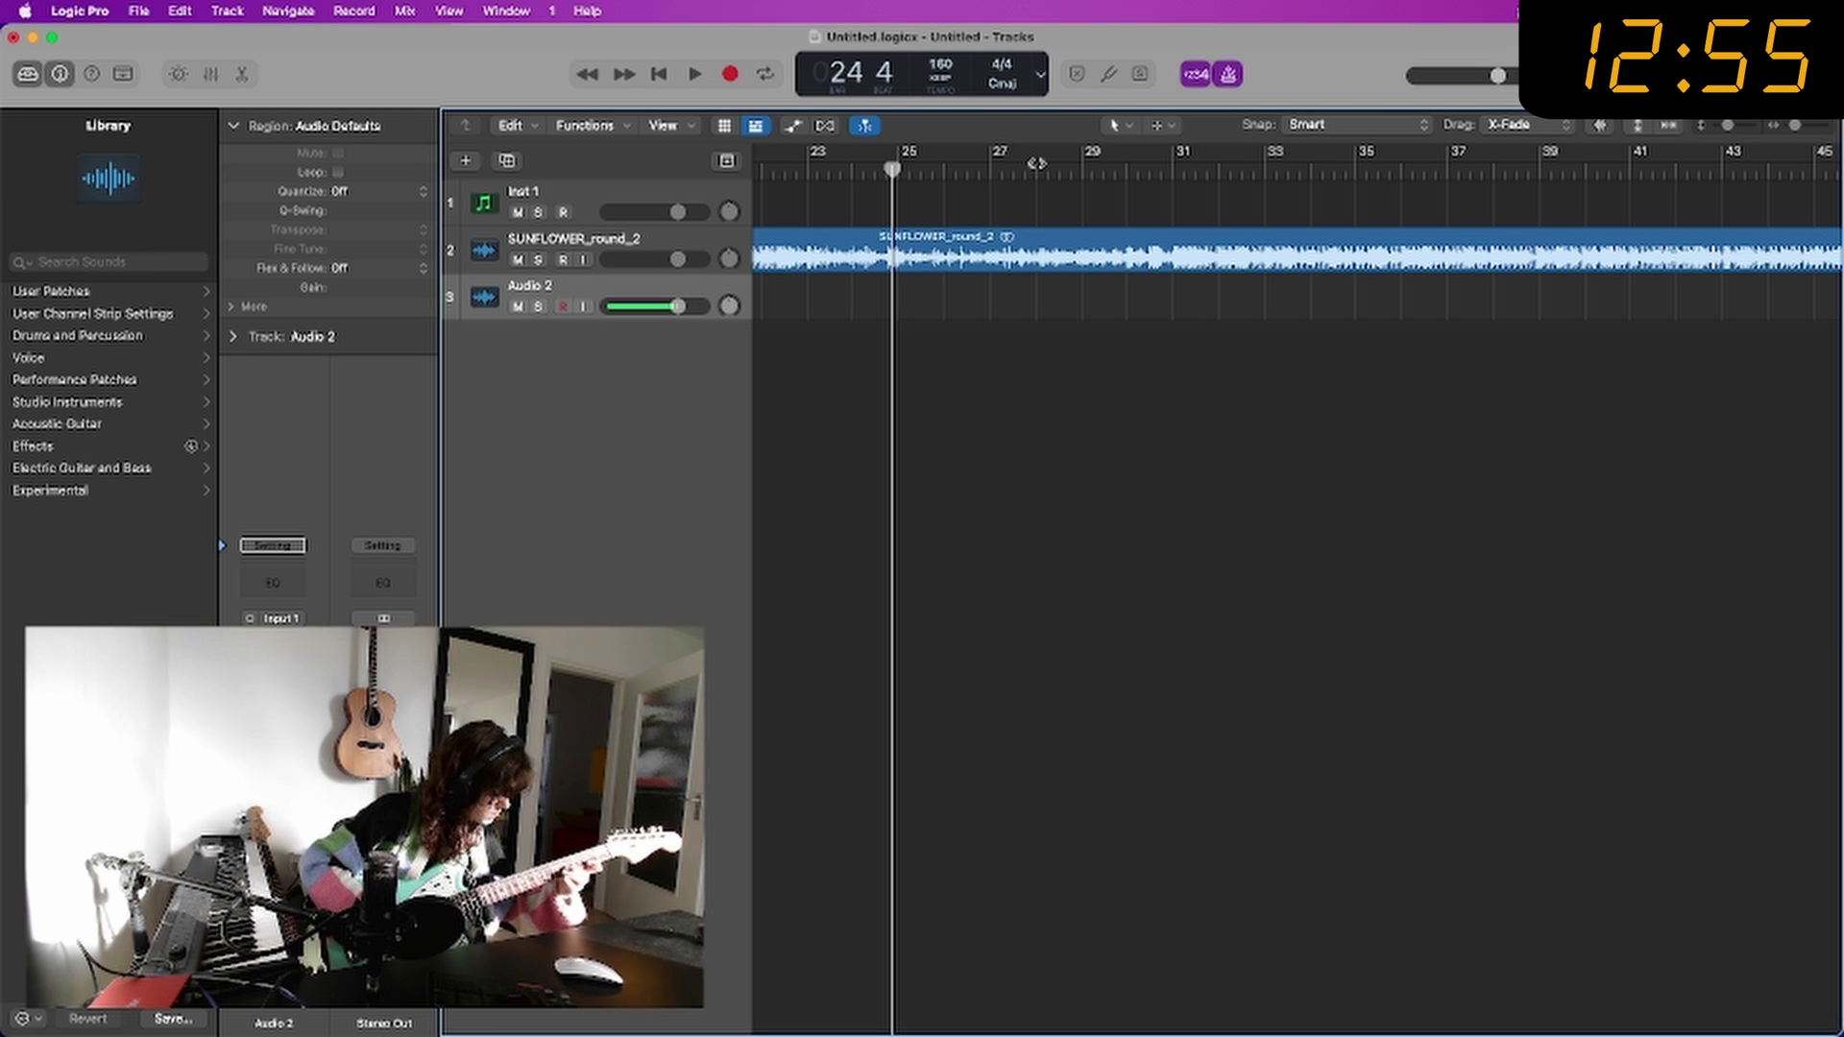
Step: Record a guitar take on the Audio 2 track from about bar 4 and return the playhead to bar 7
{"action": "scroll", "coordinate": [1029, 345], "scroll_direction": "left", "scroll_amount": 10}
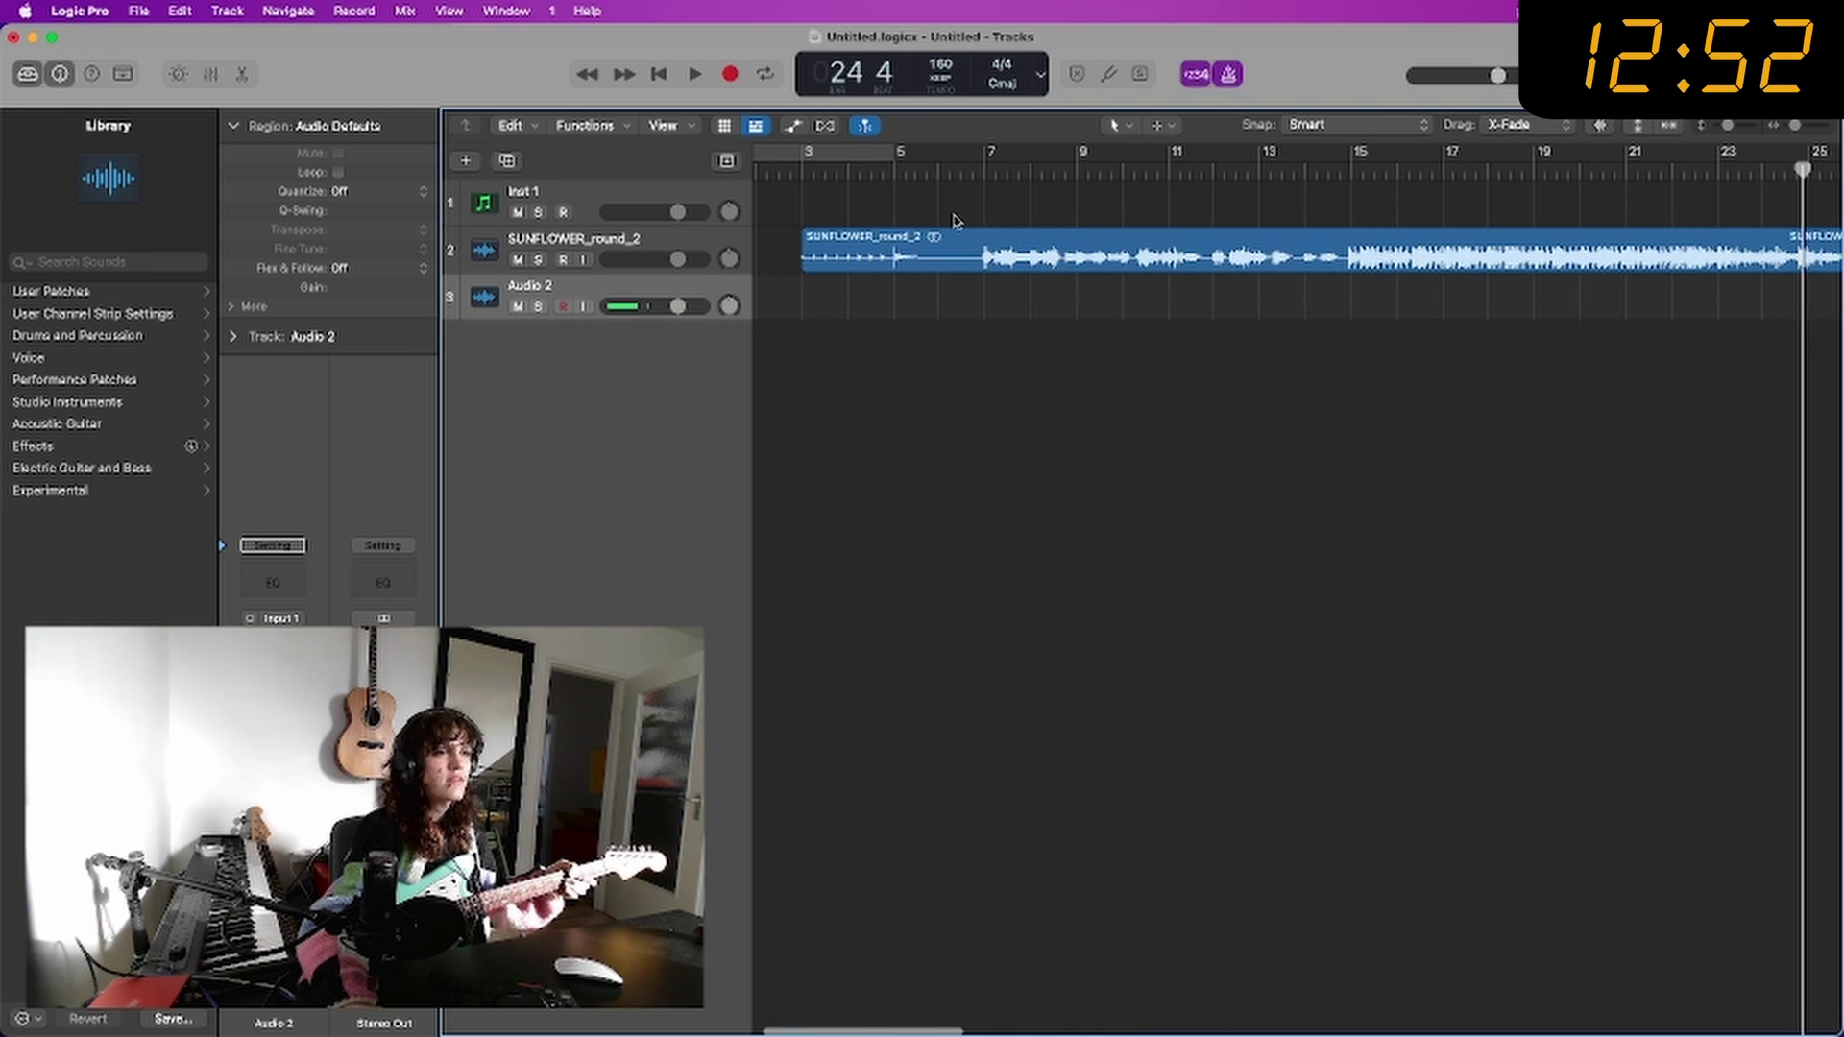
{"action": "left_click", "coordinate": [730, 74]}
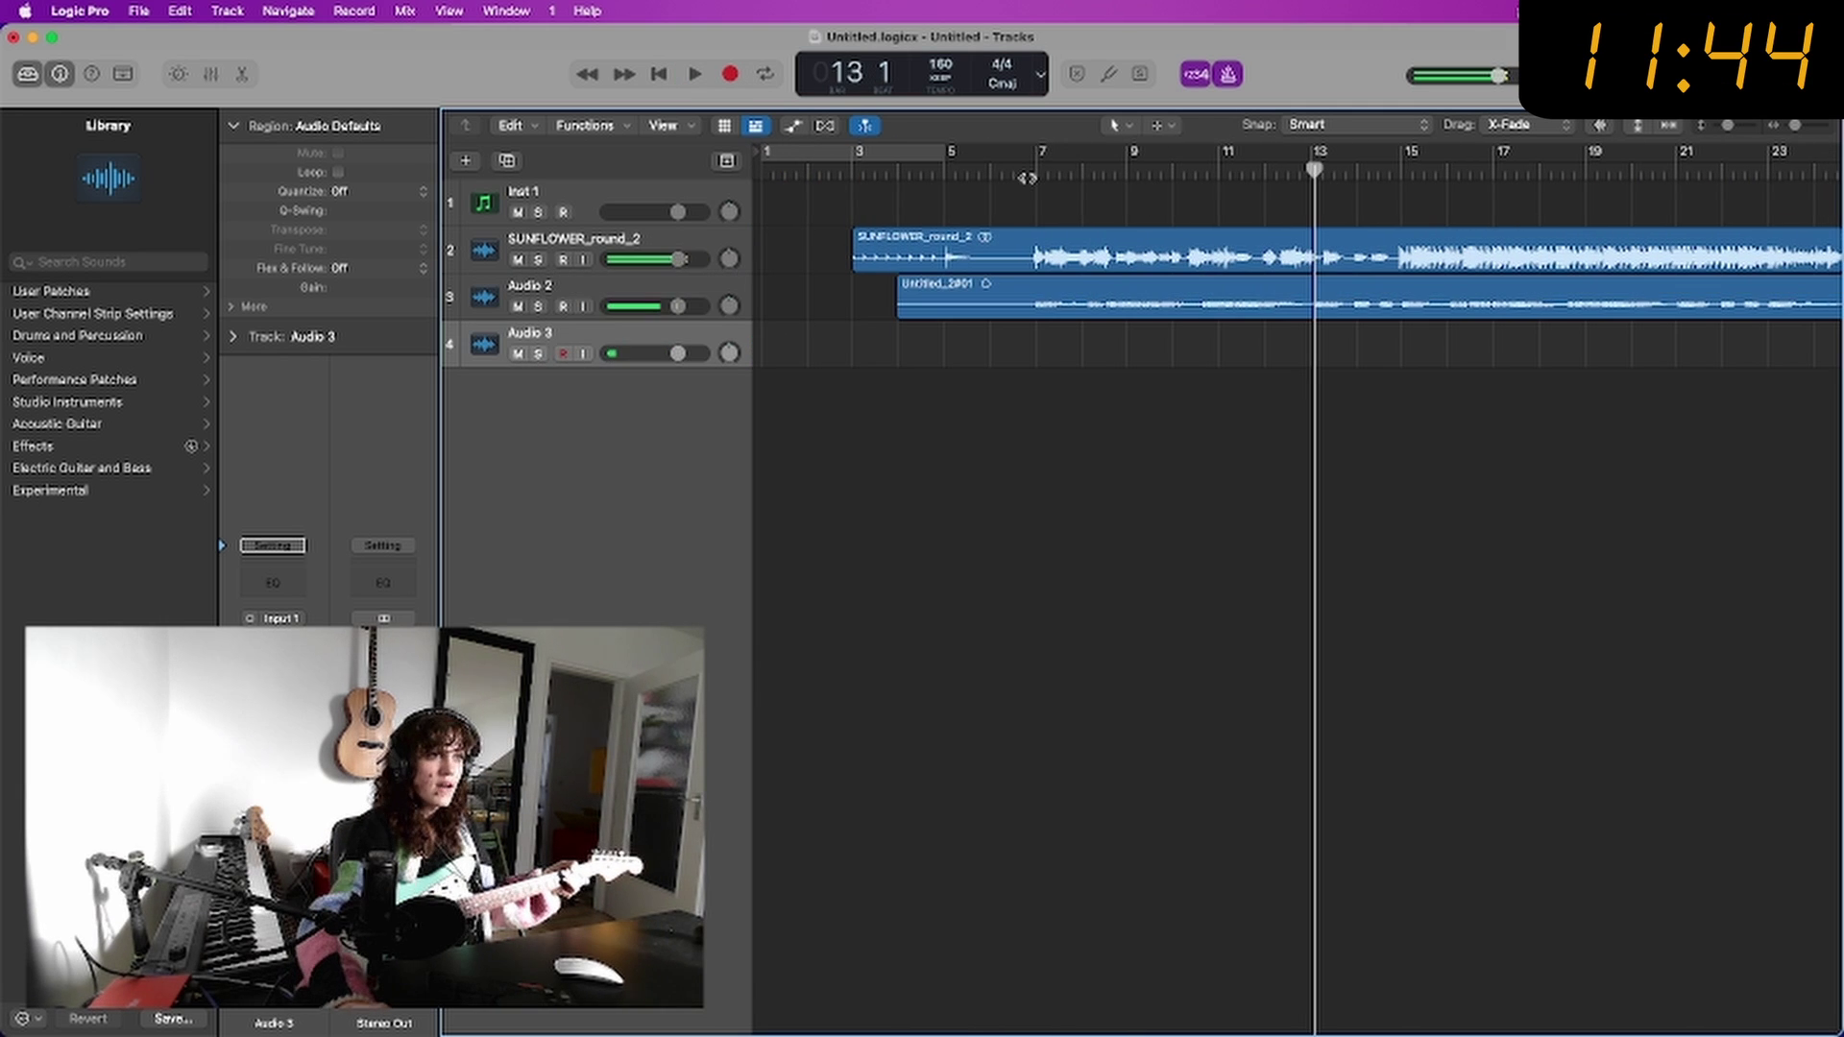
{"action": "left_click", "coordinate": [1032, 172]}
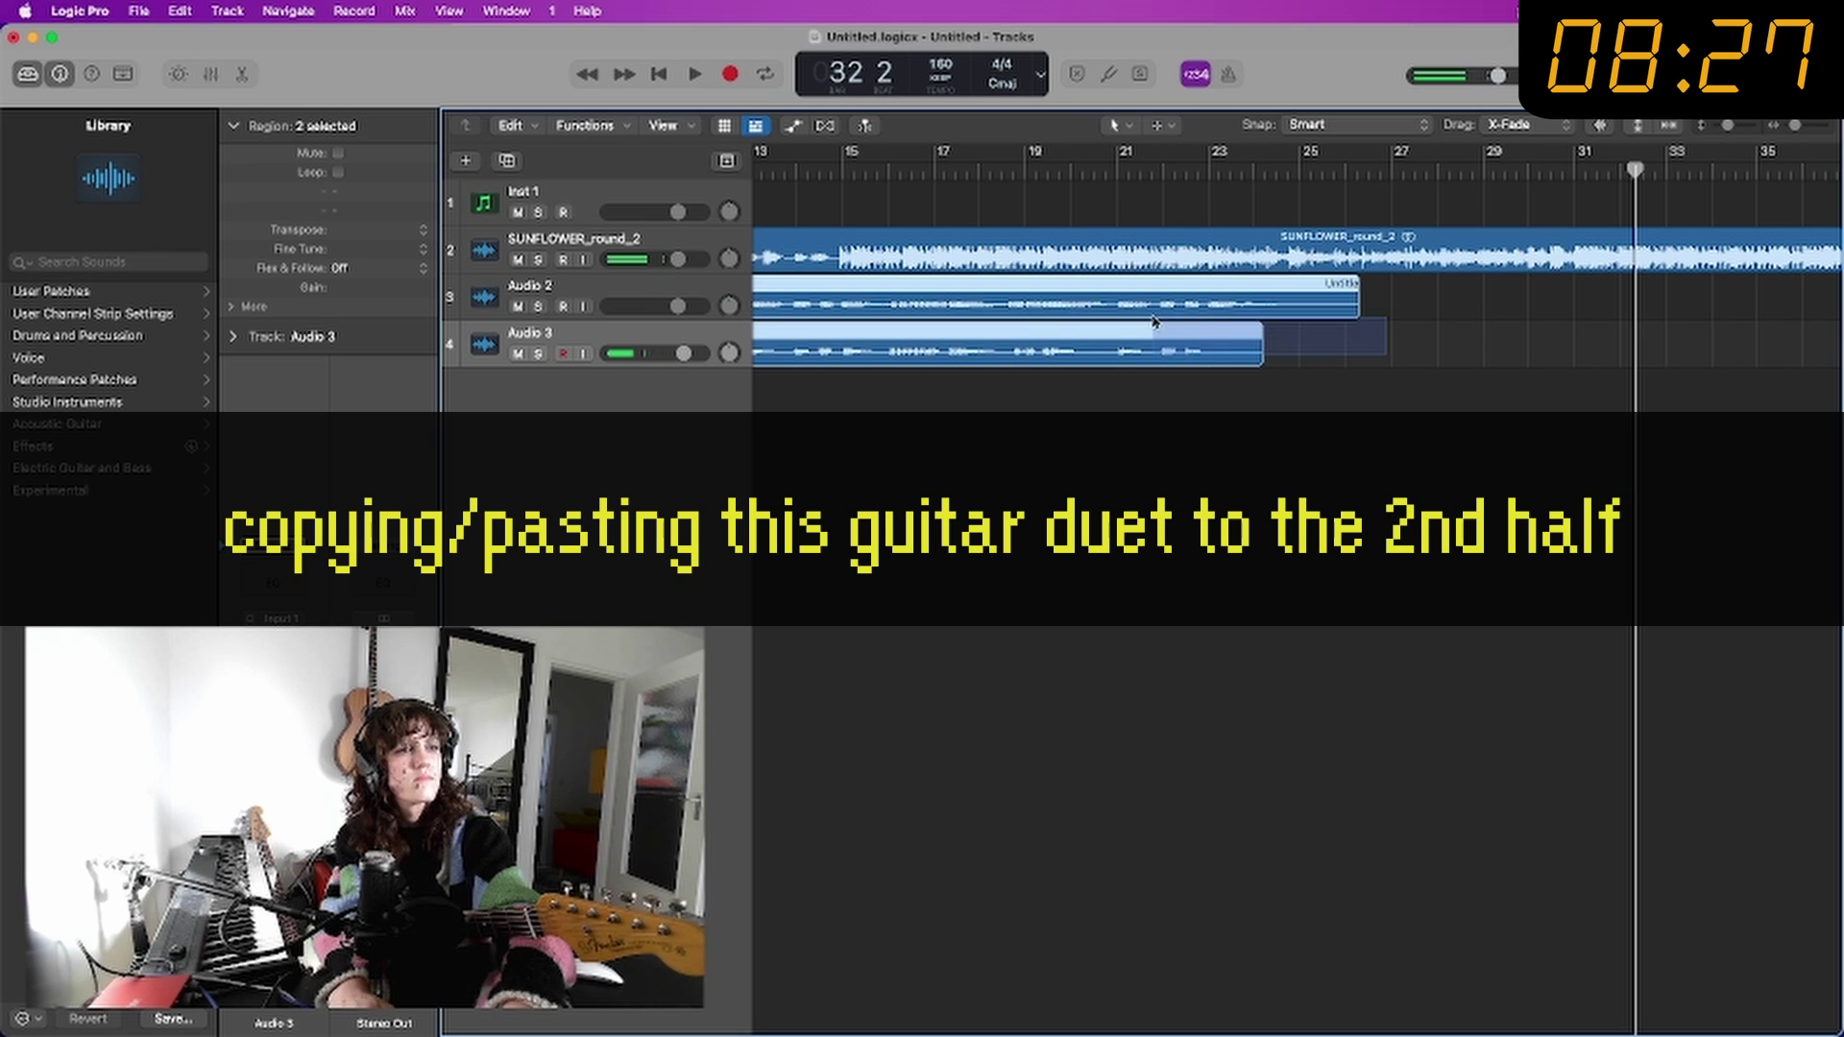
Step: Paste copies of the Audio 2 and Audio 3 guitar regions into the song's second half, with the playhead at bar 29
{"action": "key", "text": "super+v"}
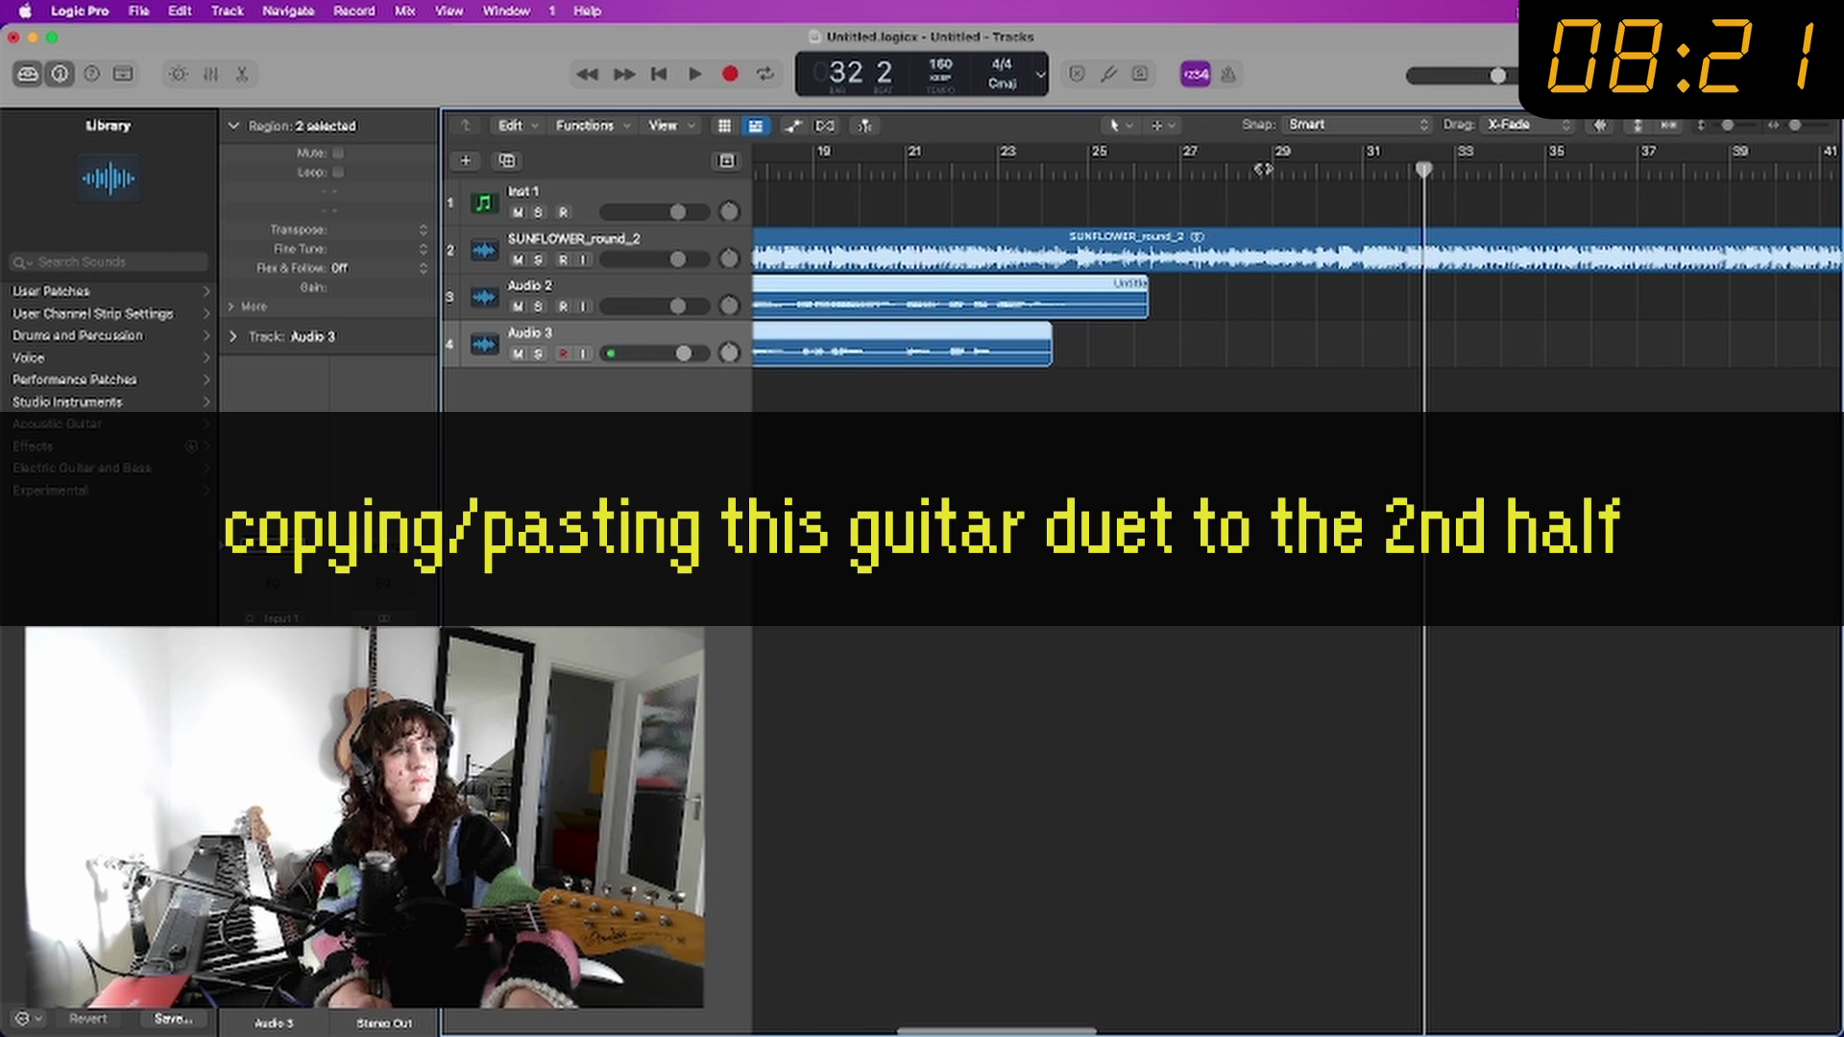
{"action": "left_click", "coordinate": [1269, 169]}
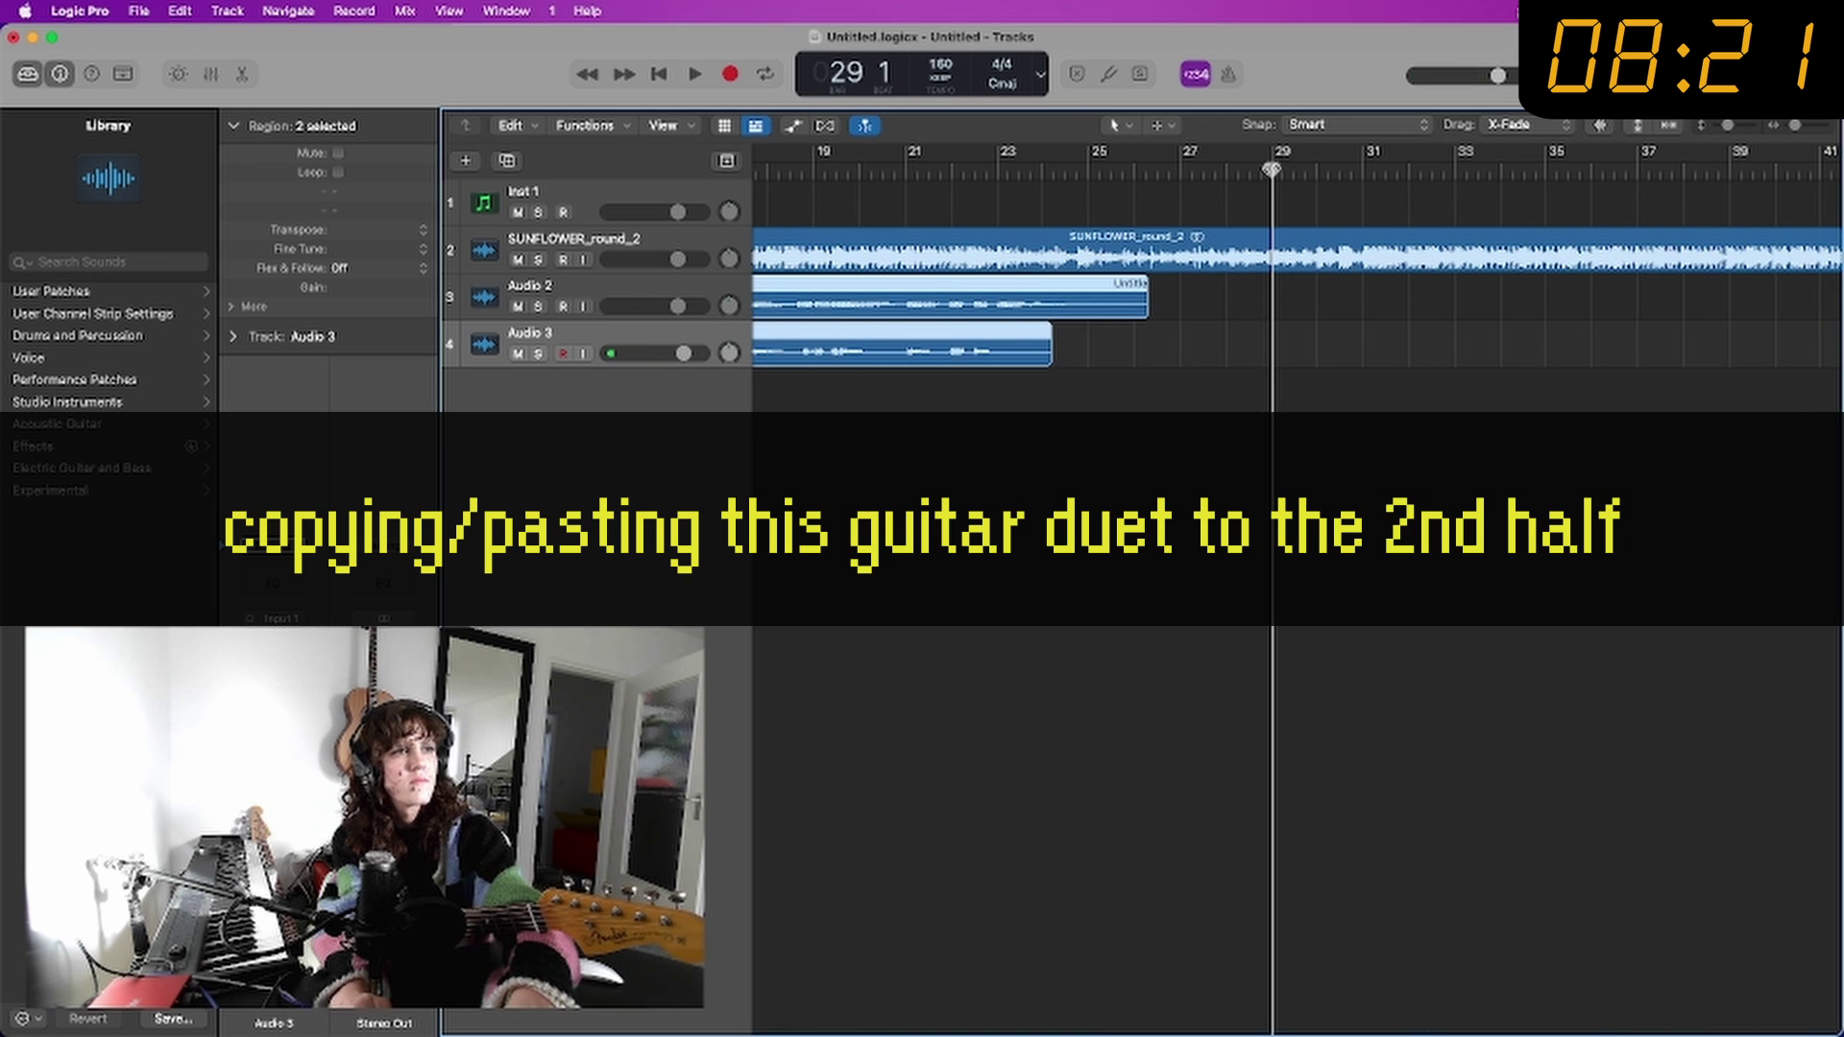
{"action": "key", "text": "super+v"}
{"action": "scroll", "coordinate": [1314, 304], "scroll_direction": "left", "scroll_amount": 10}
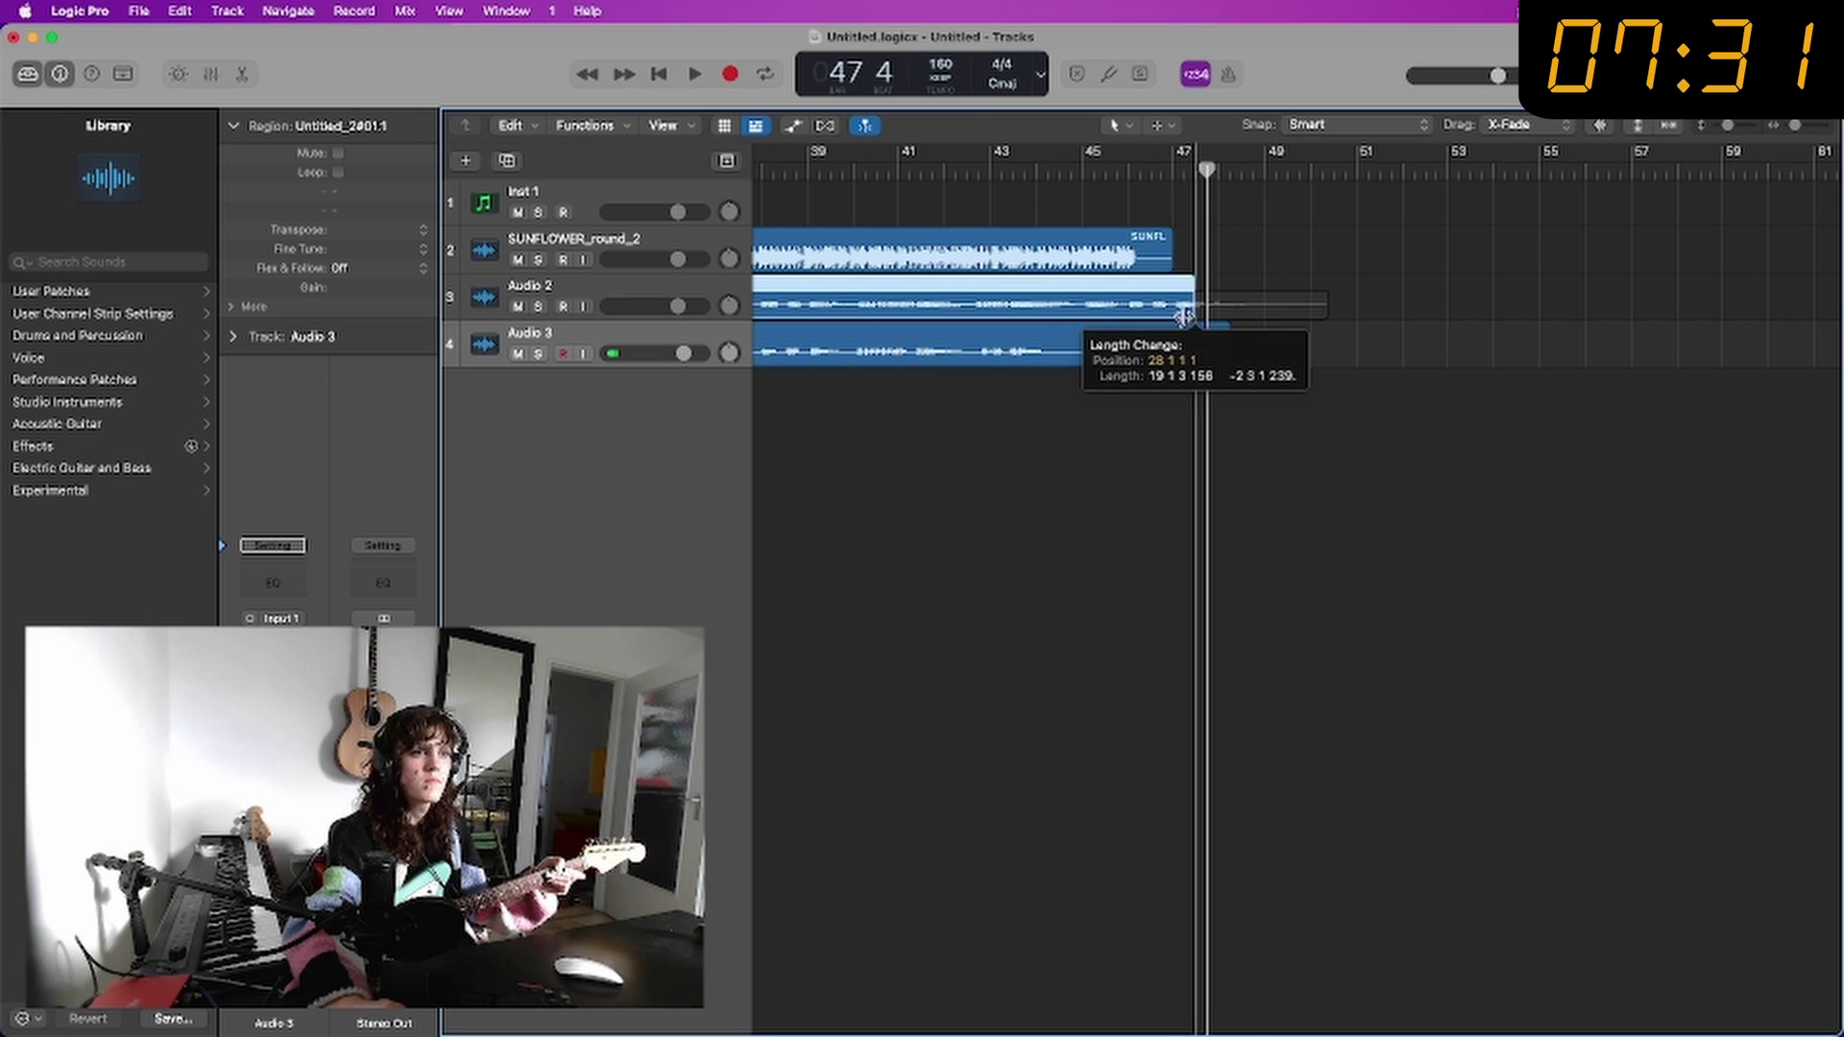
Step: Trim the ends of the pasted Audio 2 and Audio 3 guitar regions to about bar 47, near the end of SUNFLOWER_round_2
{"action": "left_click_drag", "start_coordinate": [1191, 320], "coordinate": [1171, 317]}
{"action": "left_click", "coordinate": [1138, 171]}
{"action": "key", "text": "space"}
{"action": "left_click_drag", "start_coordinate": [1229, 345], "coordinate": [1191, 351]}
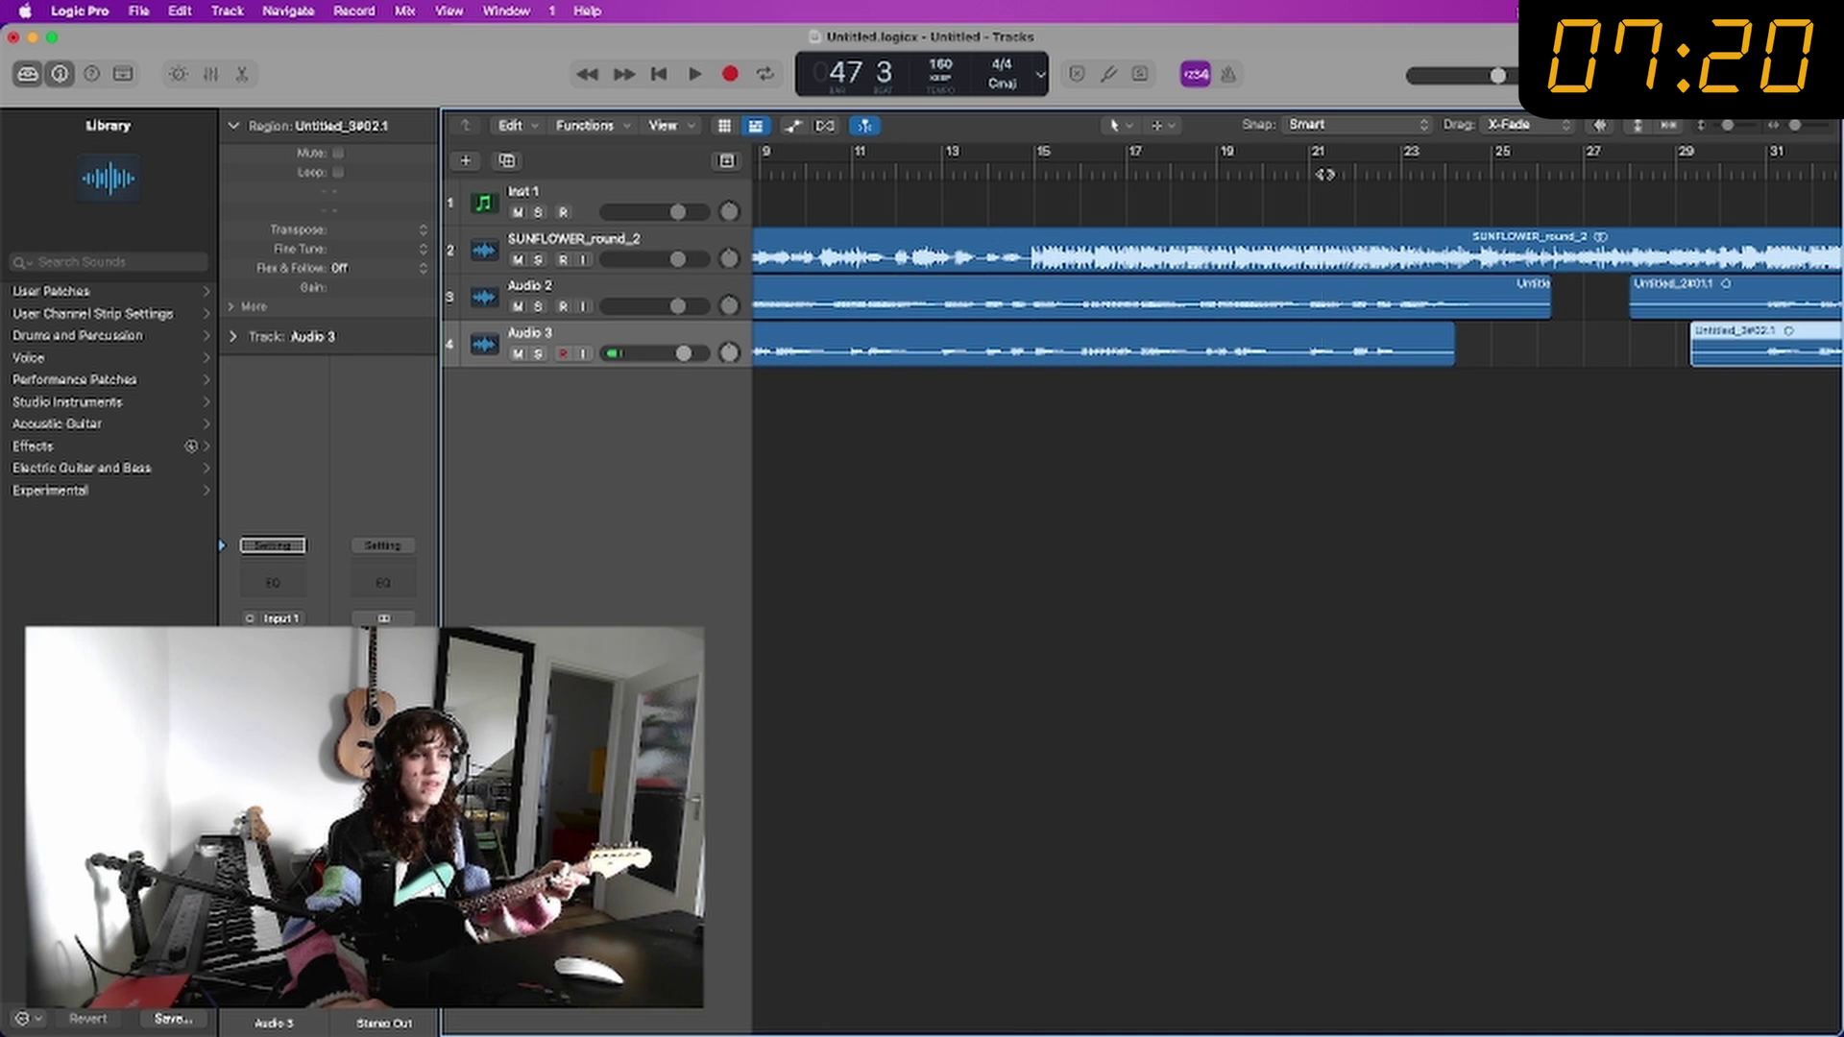
Step: Play the arrangement from bar 21 to check the transition between the original and the pasted guitar regions
{"action": "left_click", "coordinate": [1325, 174]}
{"action": "key", "text": "space"}
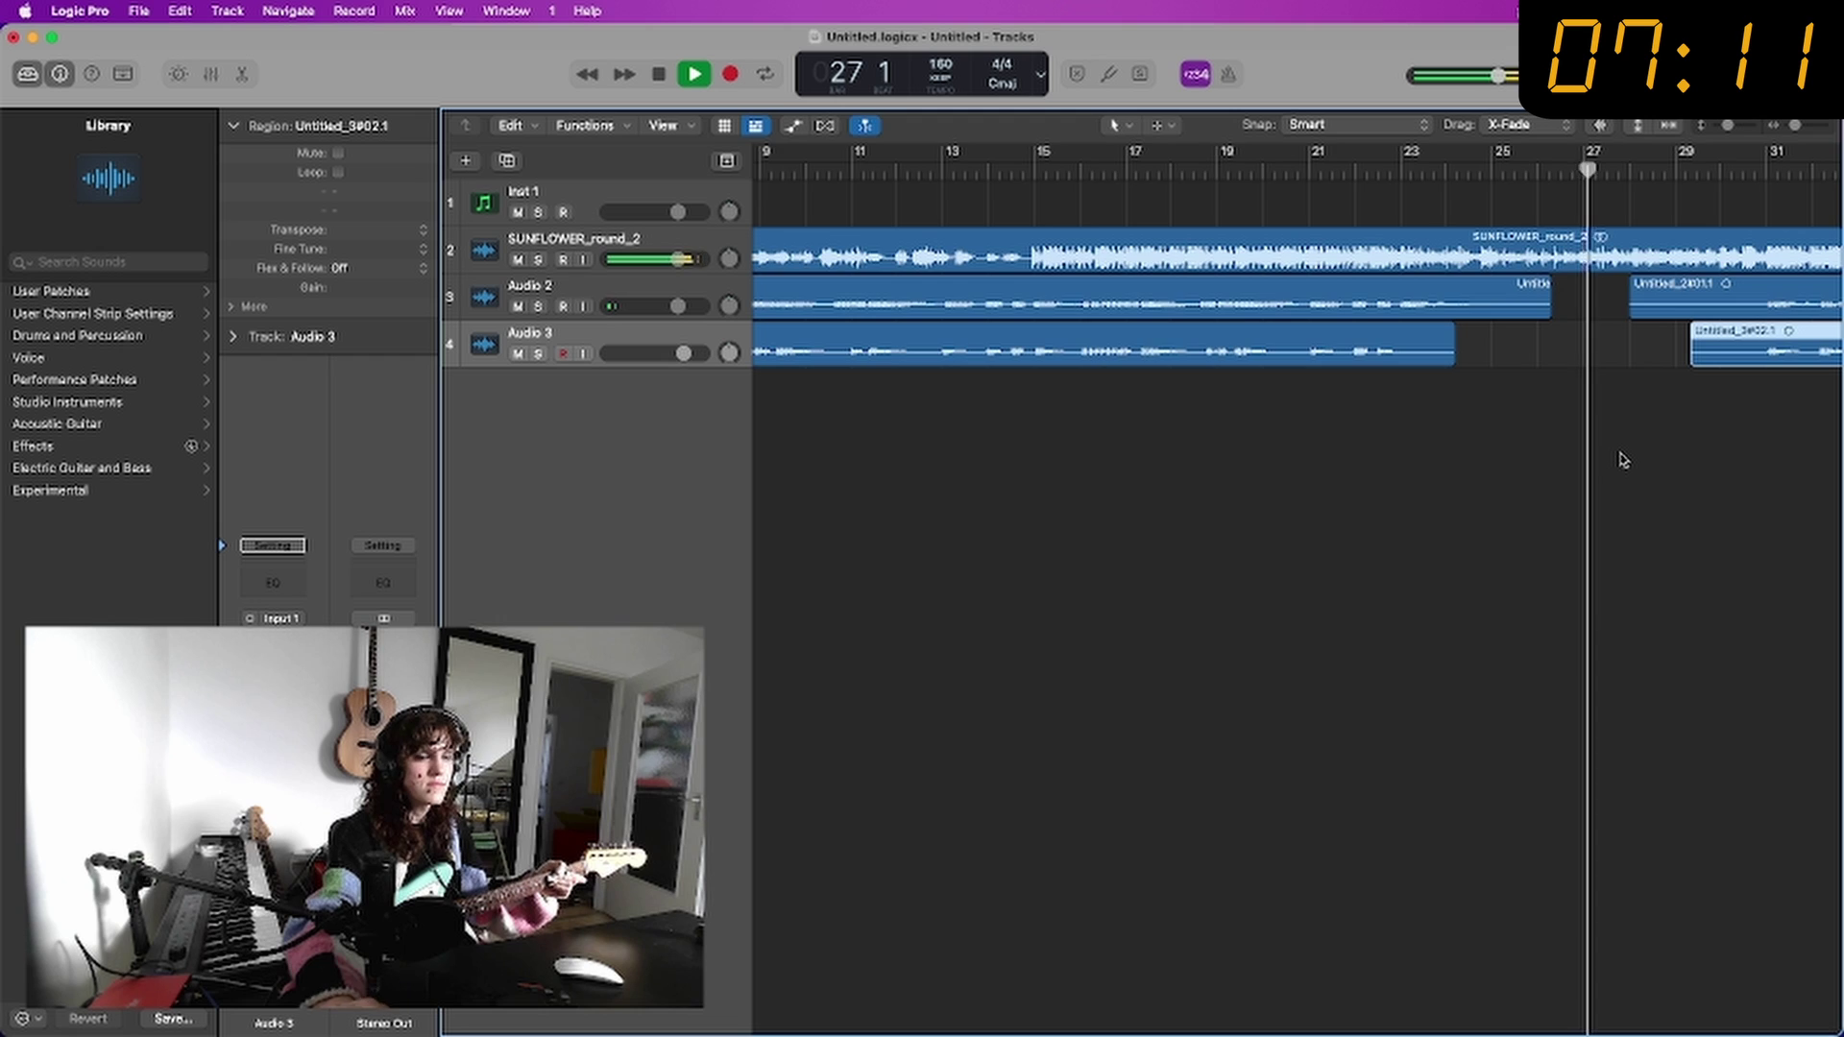
{"action": "scroll", "coordinate": [1622, 460], "scroll_direction": "right", "scroll_amount": 3}
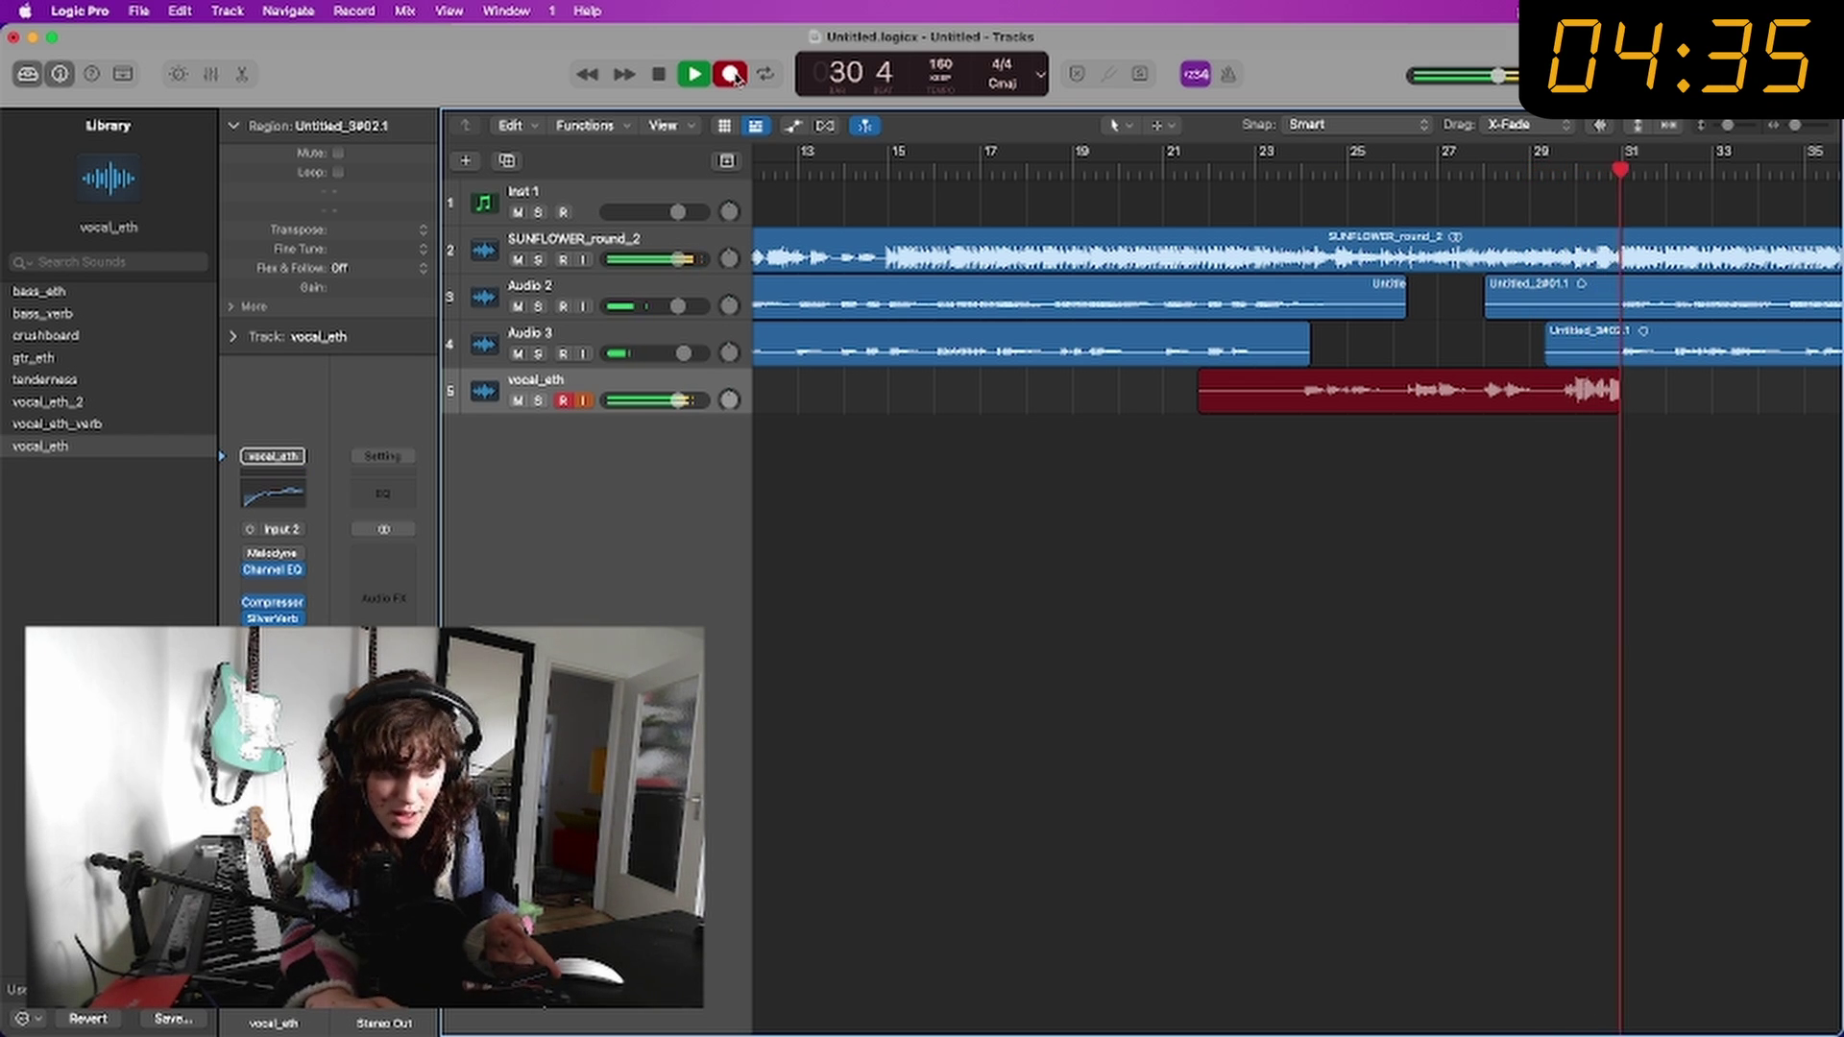
Step: Record a vocal take on the vocal_eth track from about bar 22 to bar 31 and add another audio track below it
{"action": "left_click", "coordinate": [735, 77]}
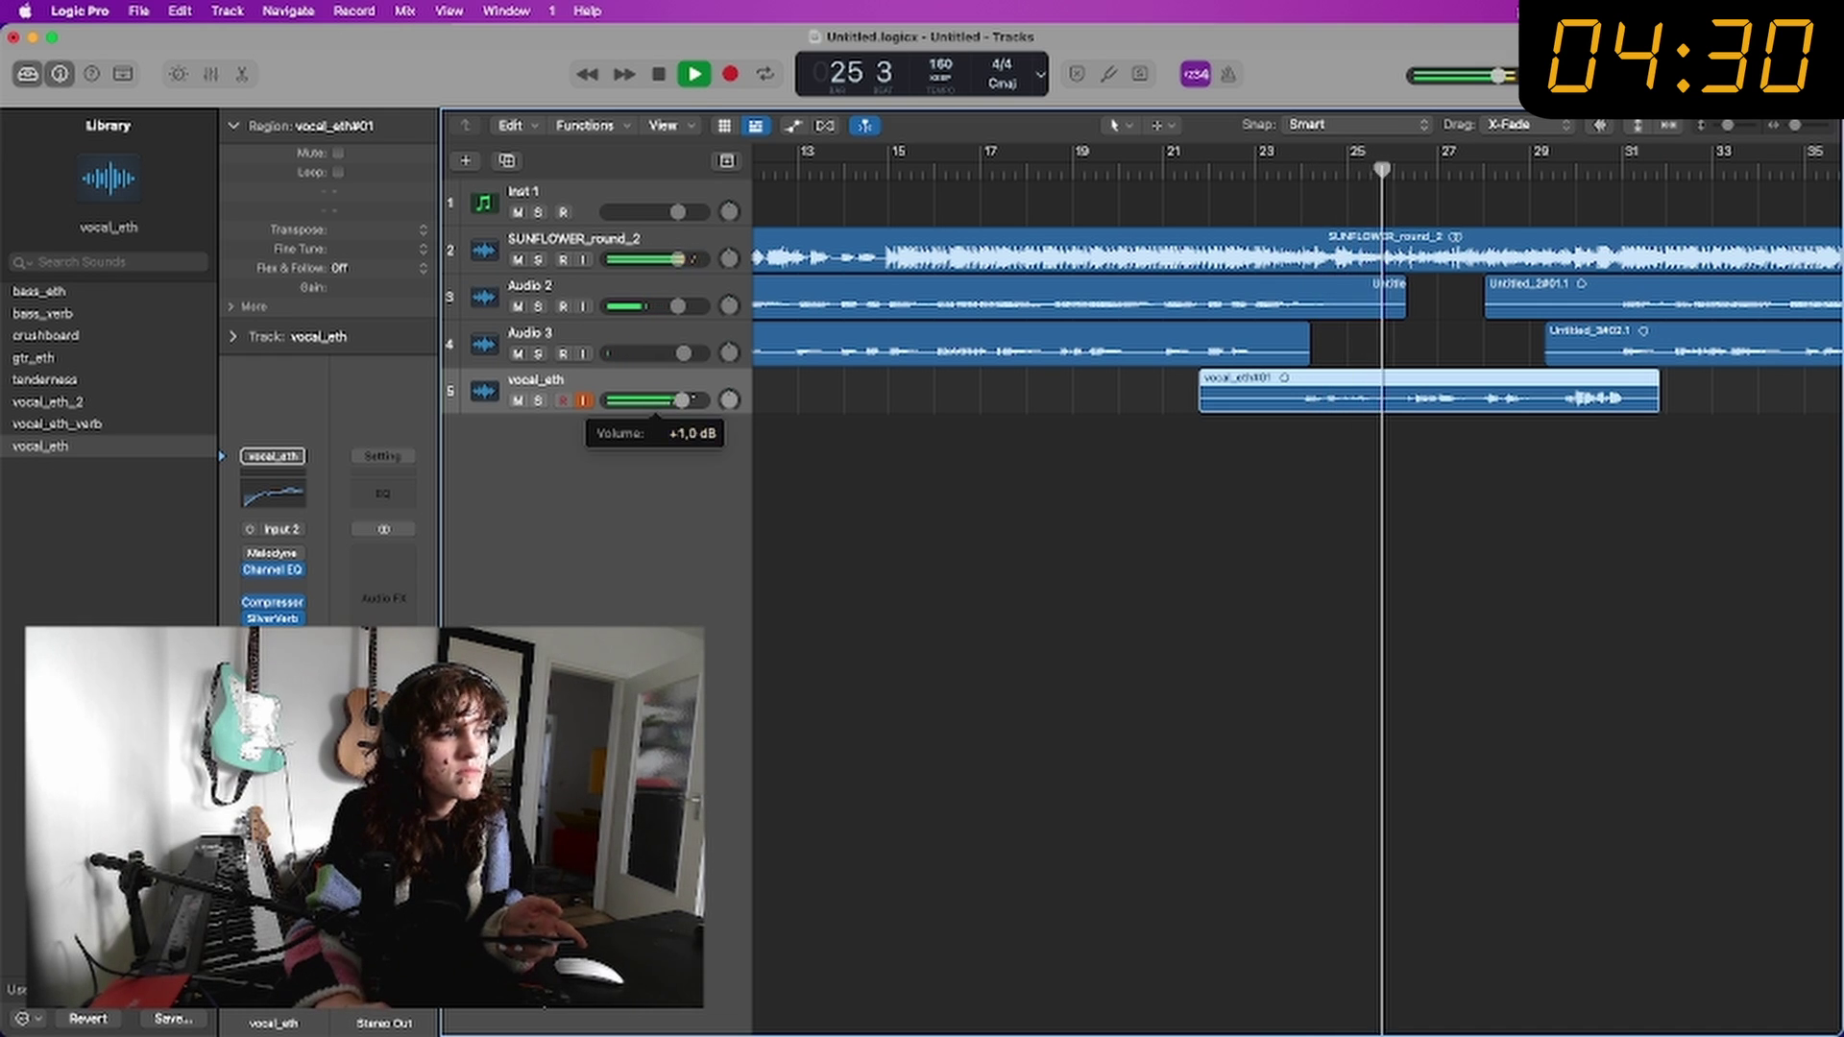
{"action": "right_click", "coordinate": [537, 458]}
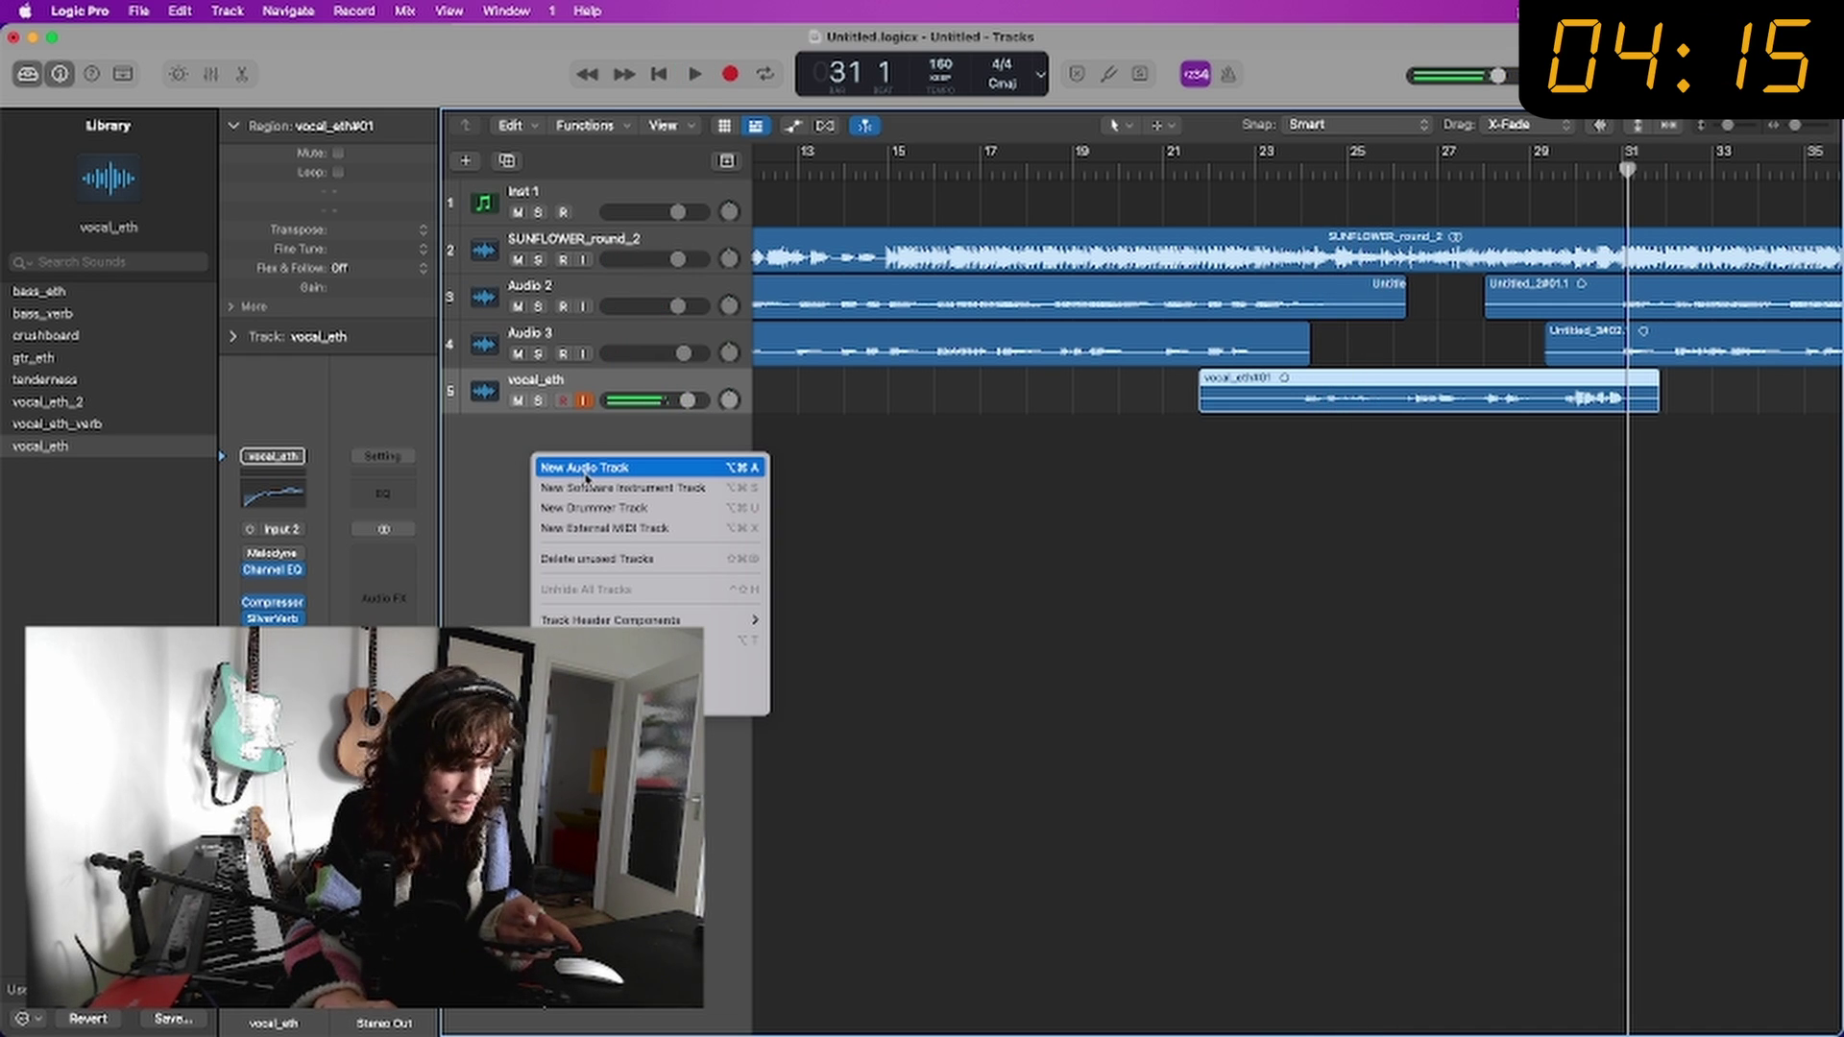
{"action": "left_click", "coordinate": [586, 468]}
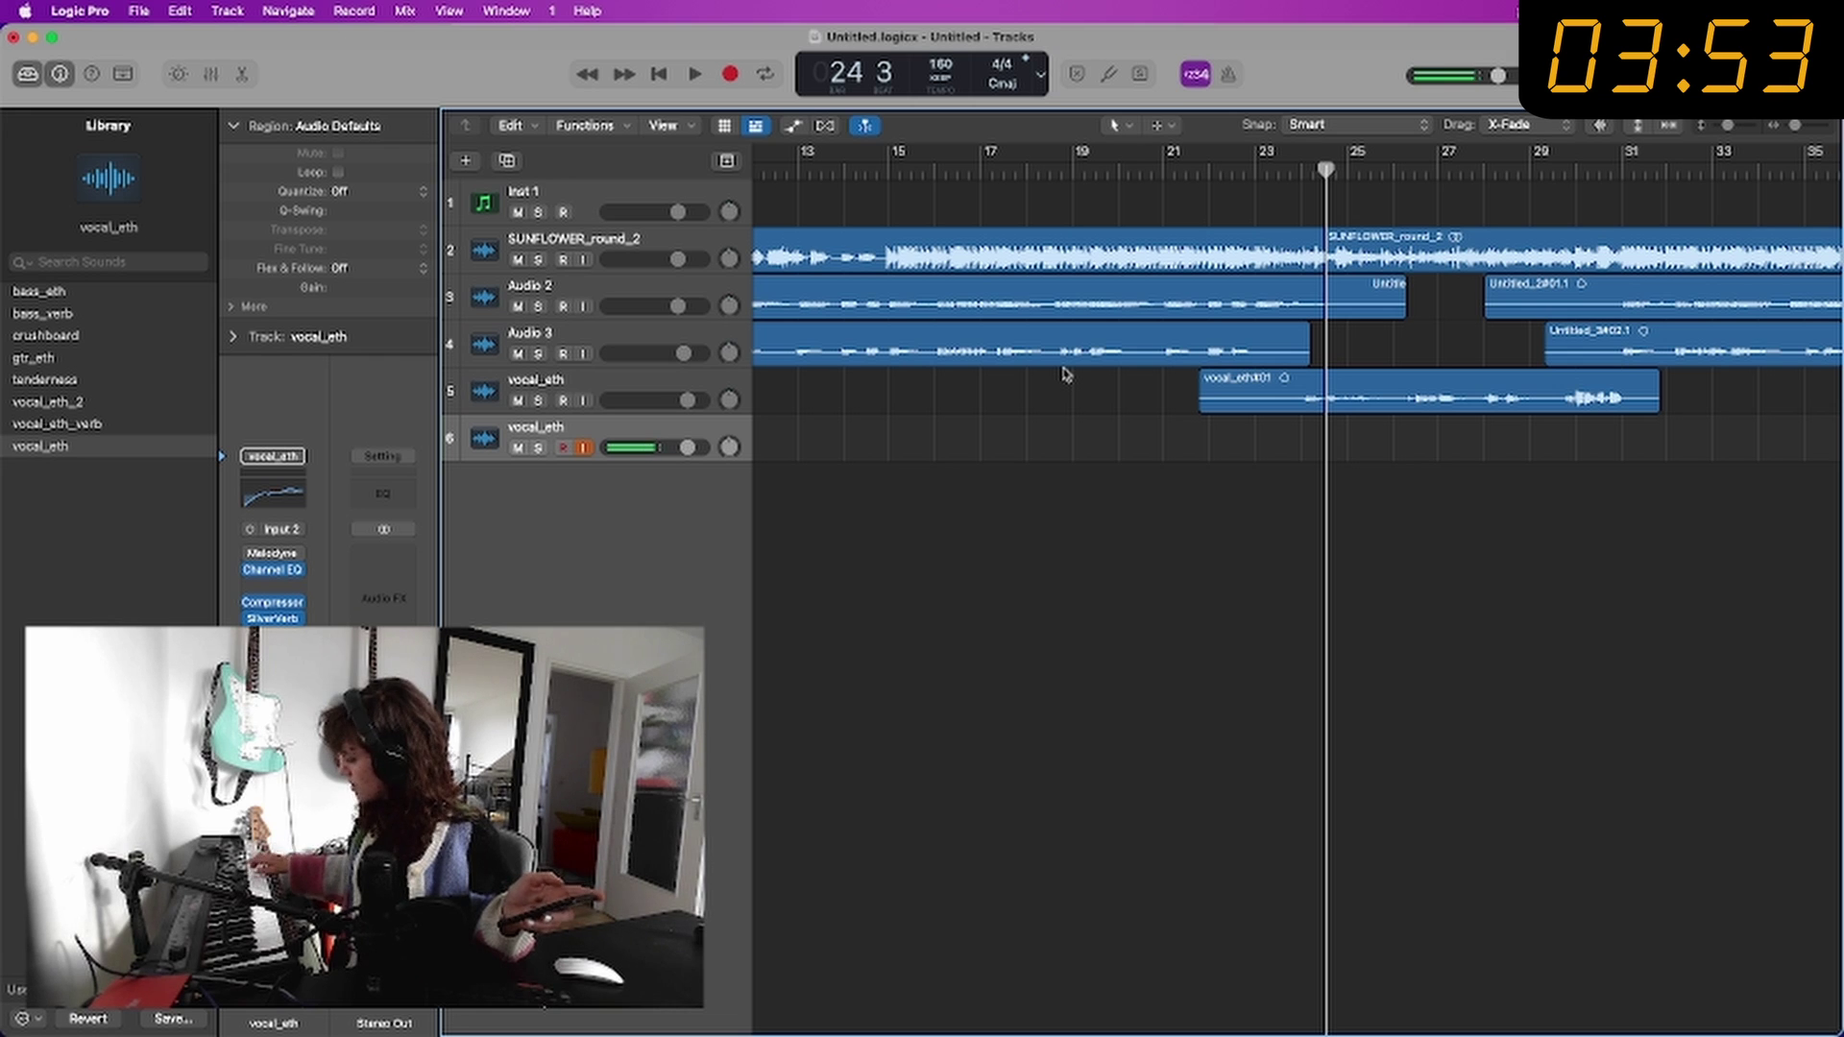
Step: Record vocal takes on the second vocal_eth track and shift the comp boundary between Take 1 and Take 2 slightly earlier near bar 29
{"action": "left_click", "coordinate": [730, 74]}
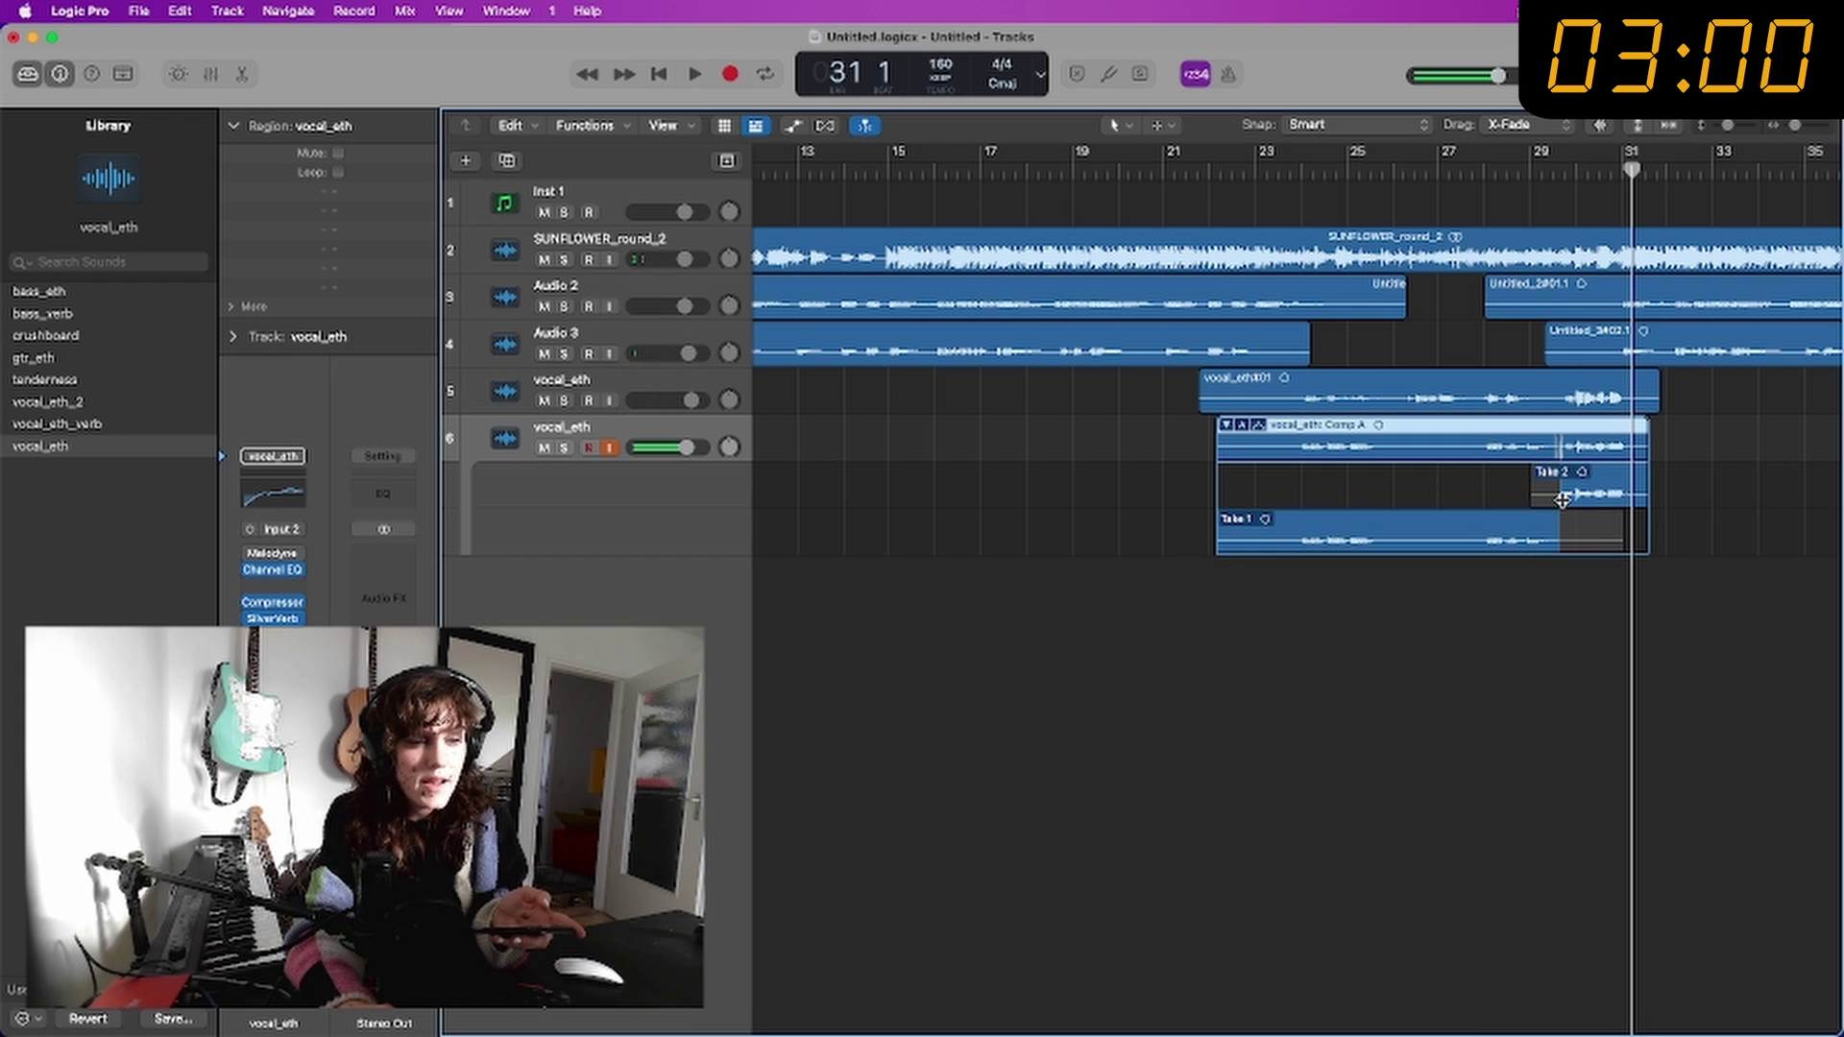
{"action": "mouse_move", "coordinate": [1563, 499]}
{"action": "left_mouse_down"}
{"action": "mouse_move", "coordinate": [1432, 499]}
{"action": "mouse_move", "coordinate": [1643, 498]}
{"action": "mouse_move", "coordinate": [1556, 496]}
{"action": "left_mouse_up"}
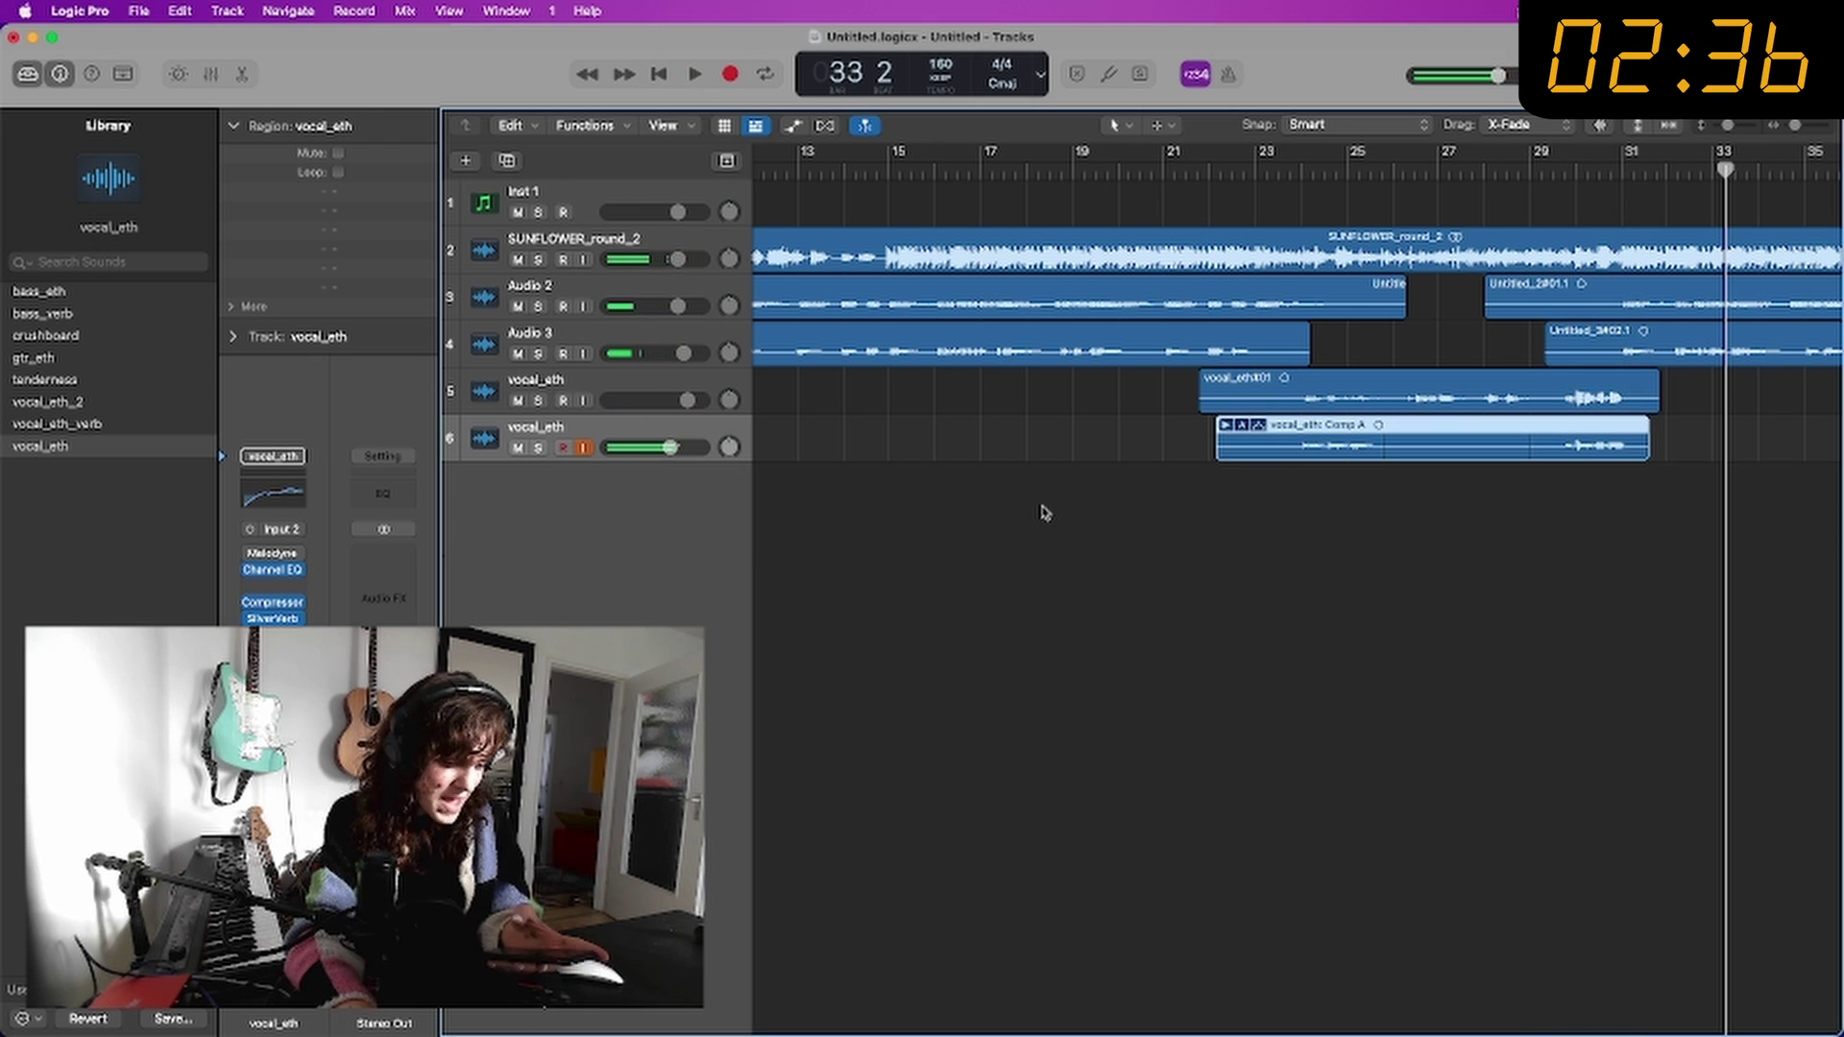
Step: Add a third vocal_eth track, listen from bar 23 and record a short vocal phrase on it around bar 26
{"action": "right_click", "coordinate": [698, 423]}
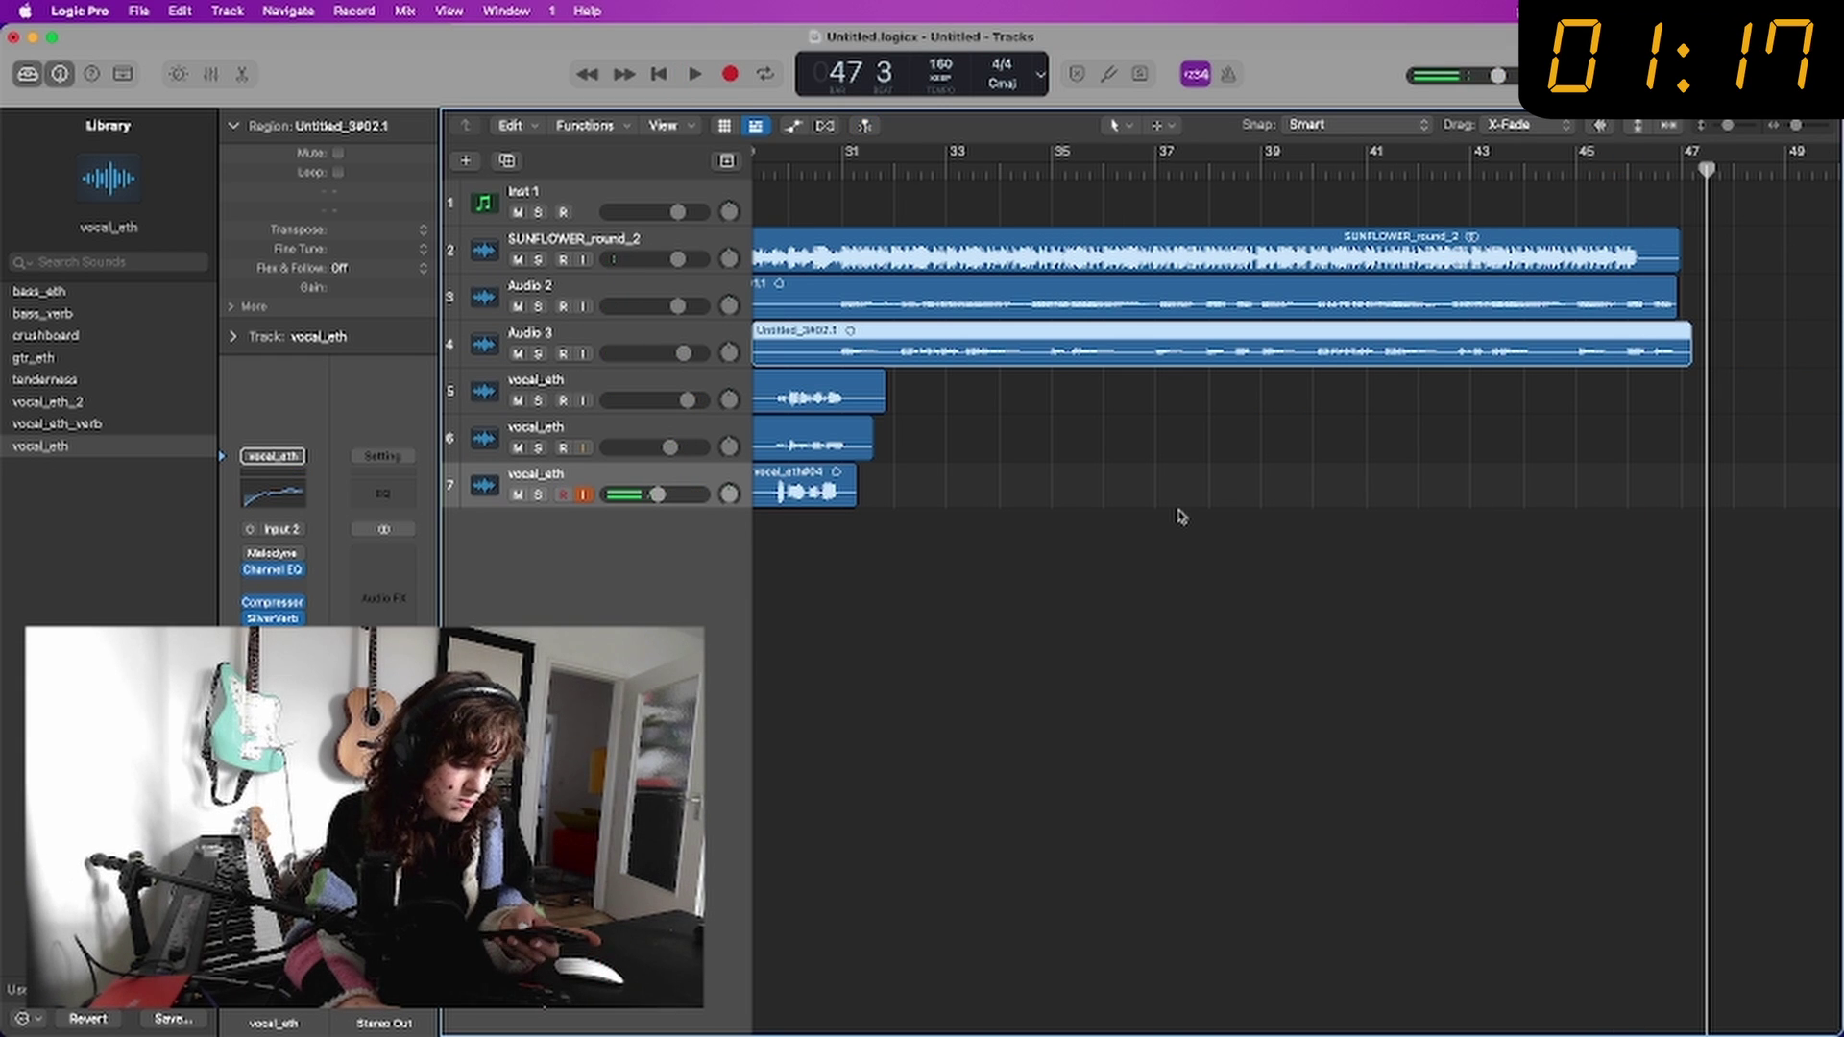
{"action": "scroll", "coordinate": [1191, 499], "scroll_direction": "left", "scroll_amount": 10}
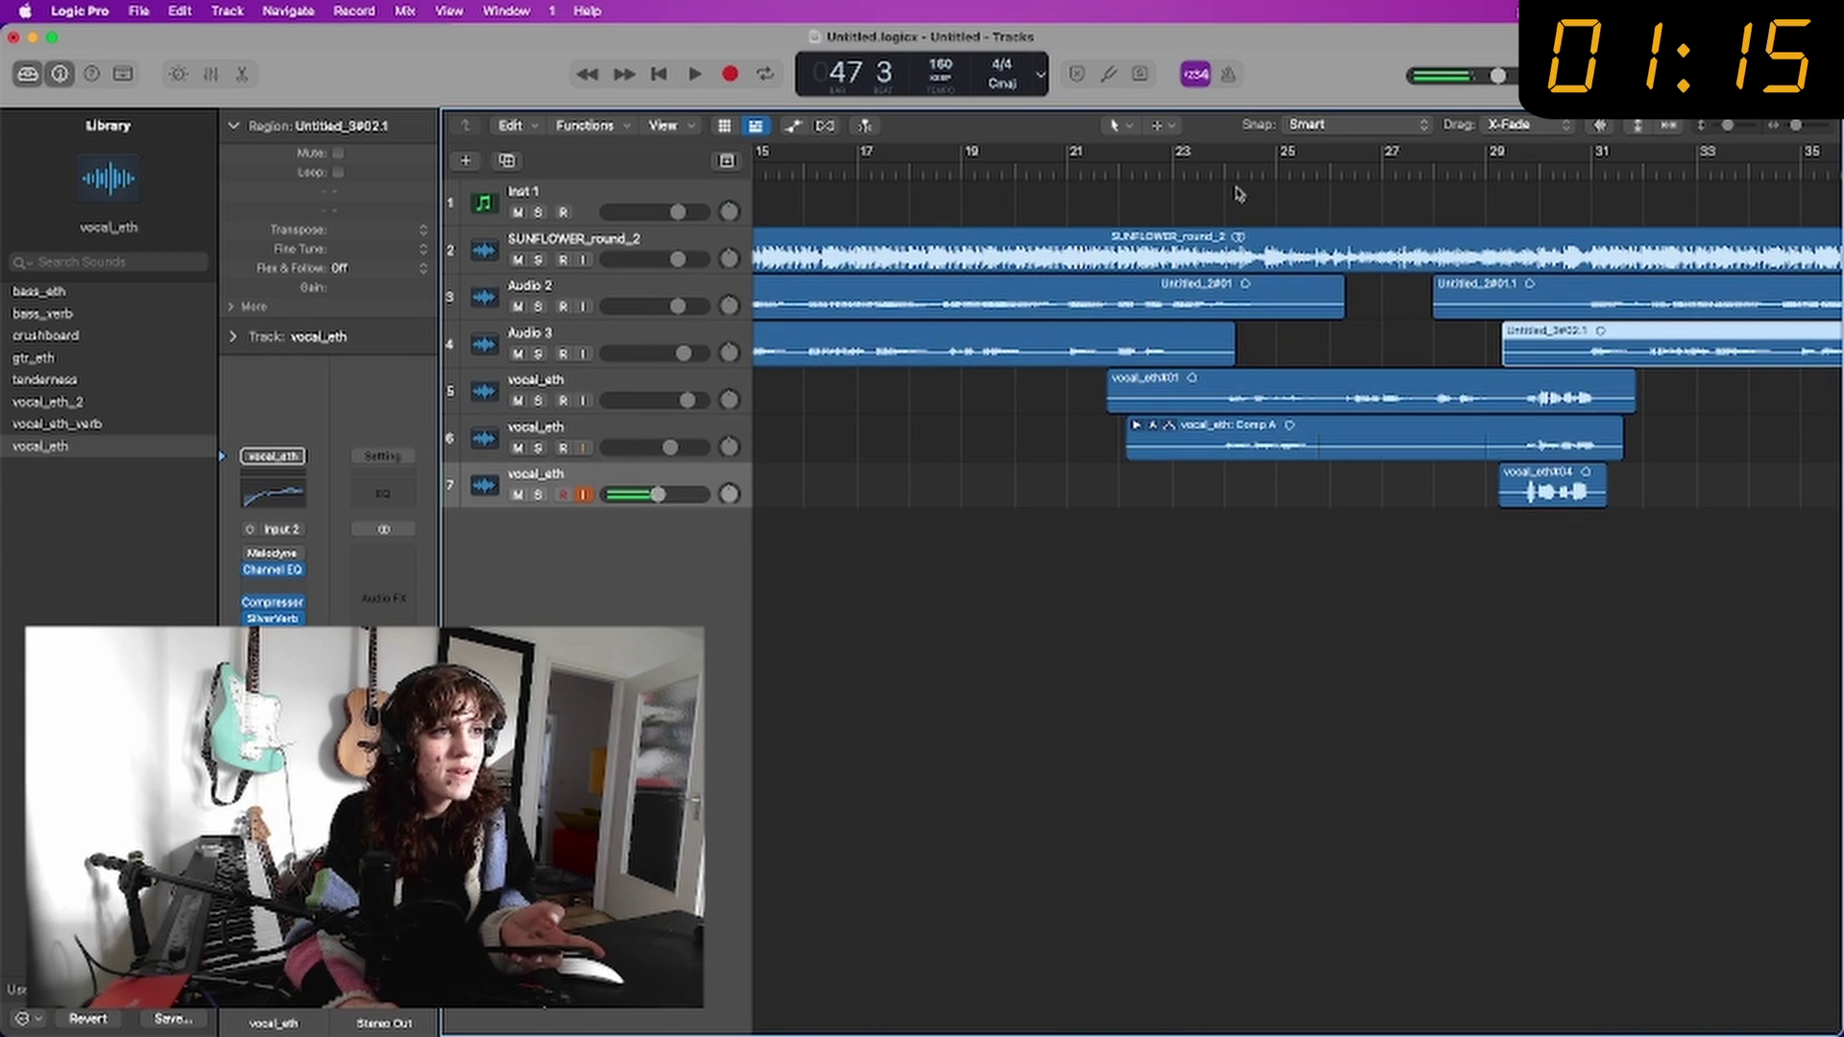
{"action": "double_click", "coordinate": [1178, 165]}
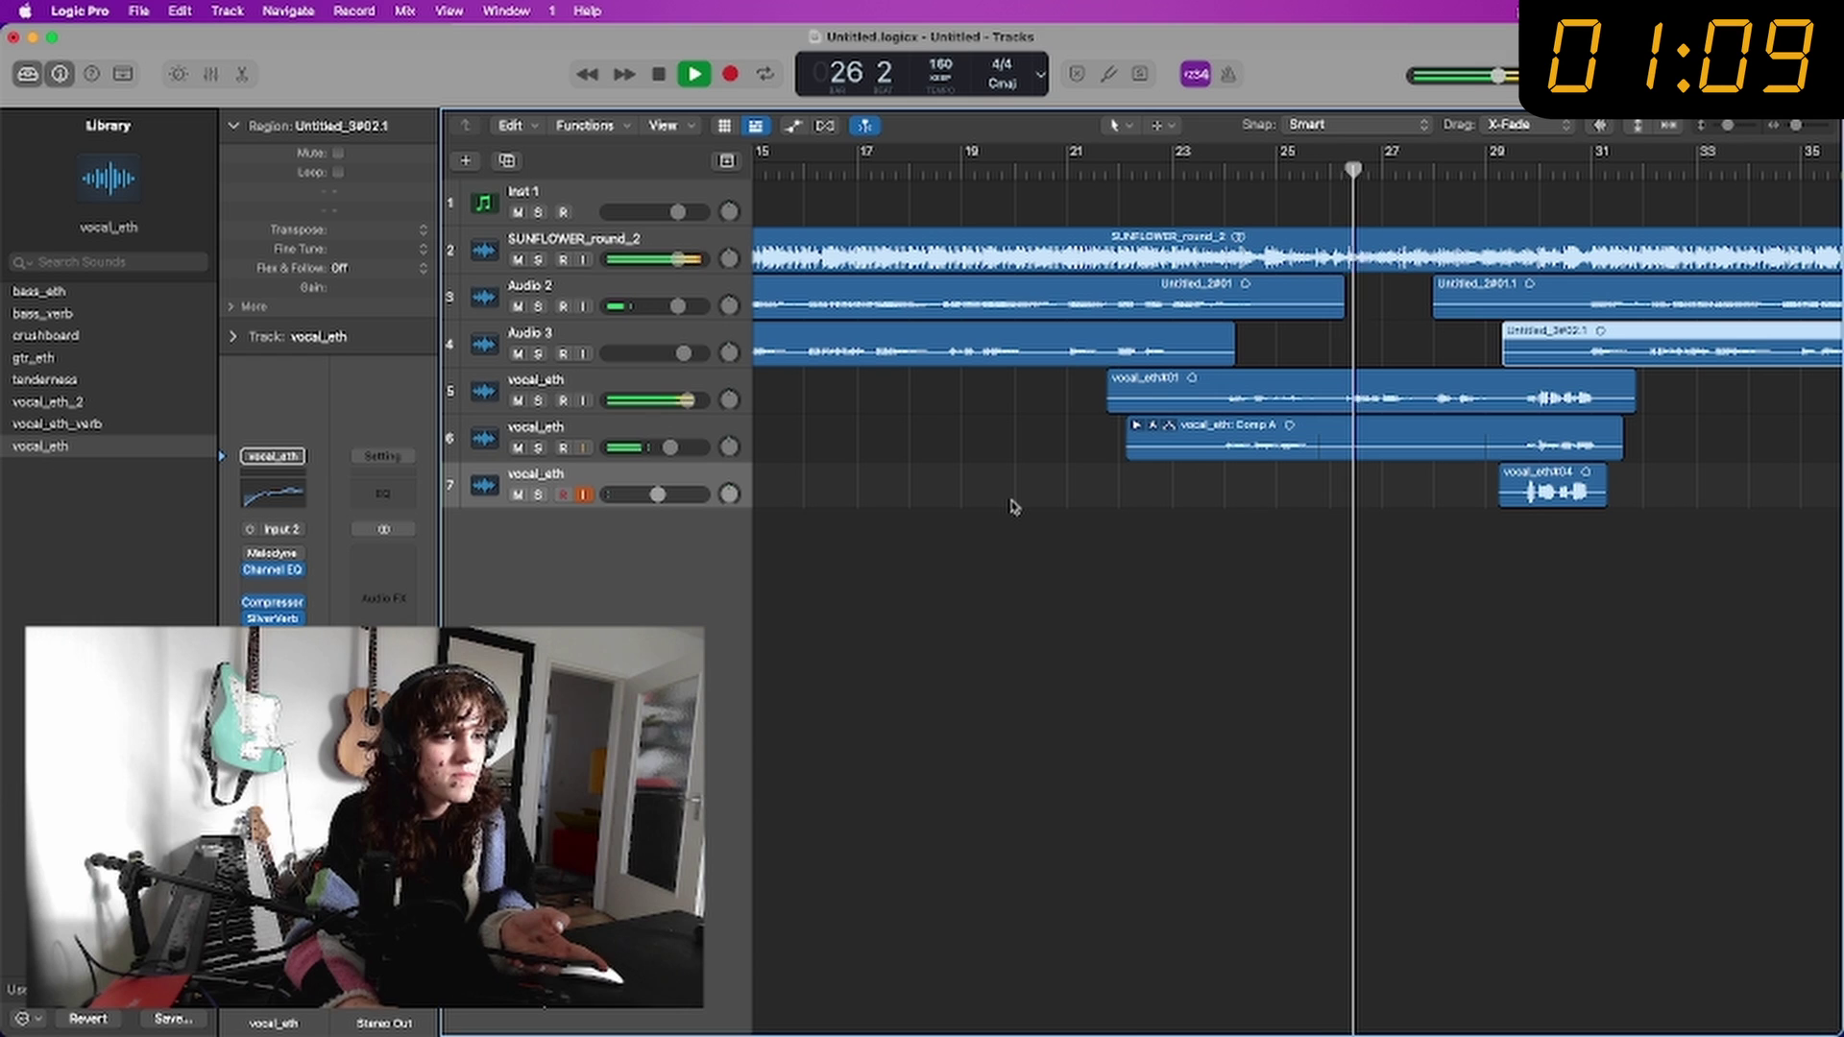
{"action": "key", "text": "space"}
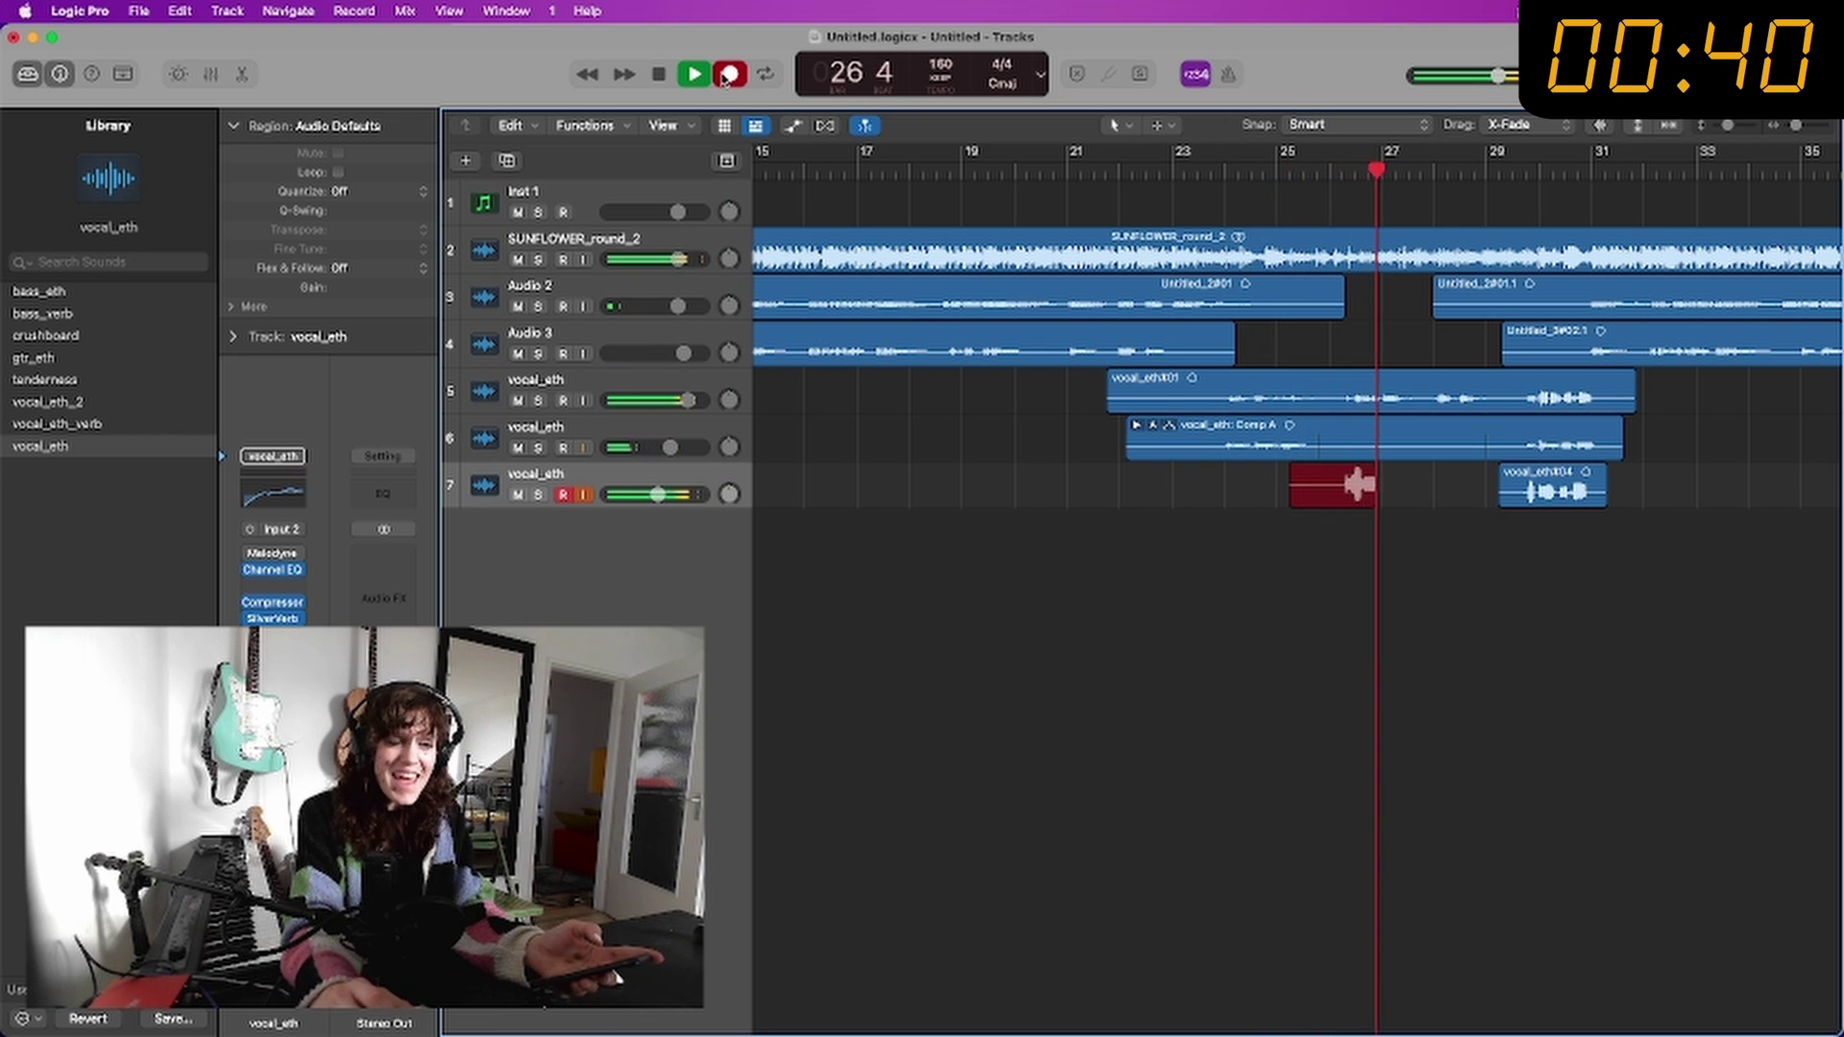
{"action": "key", "text": "space"}
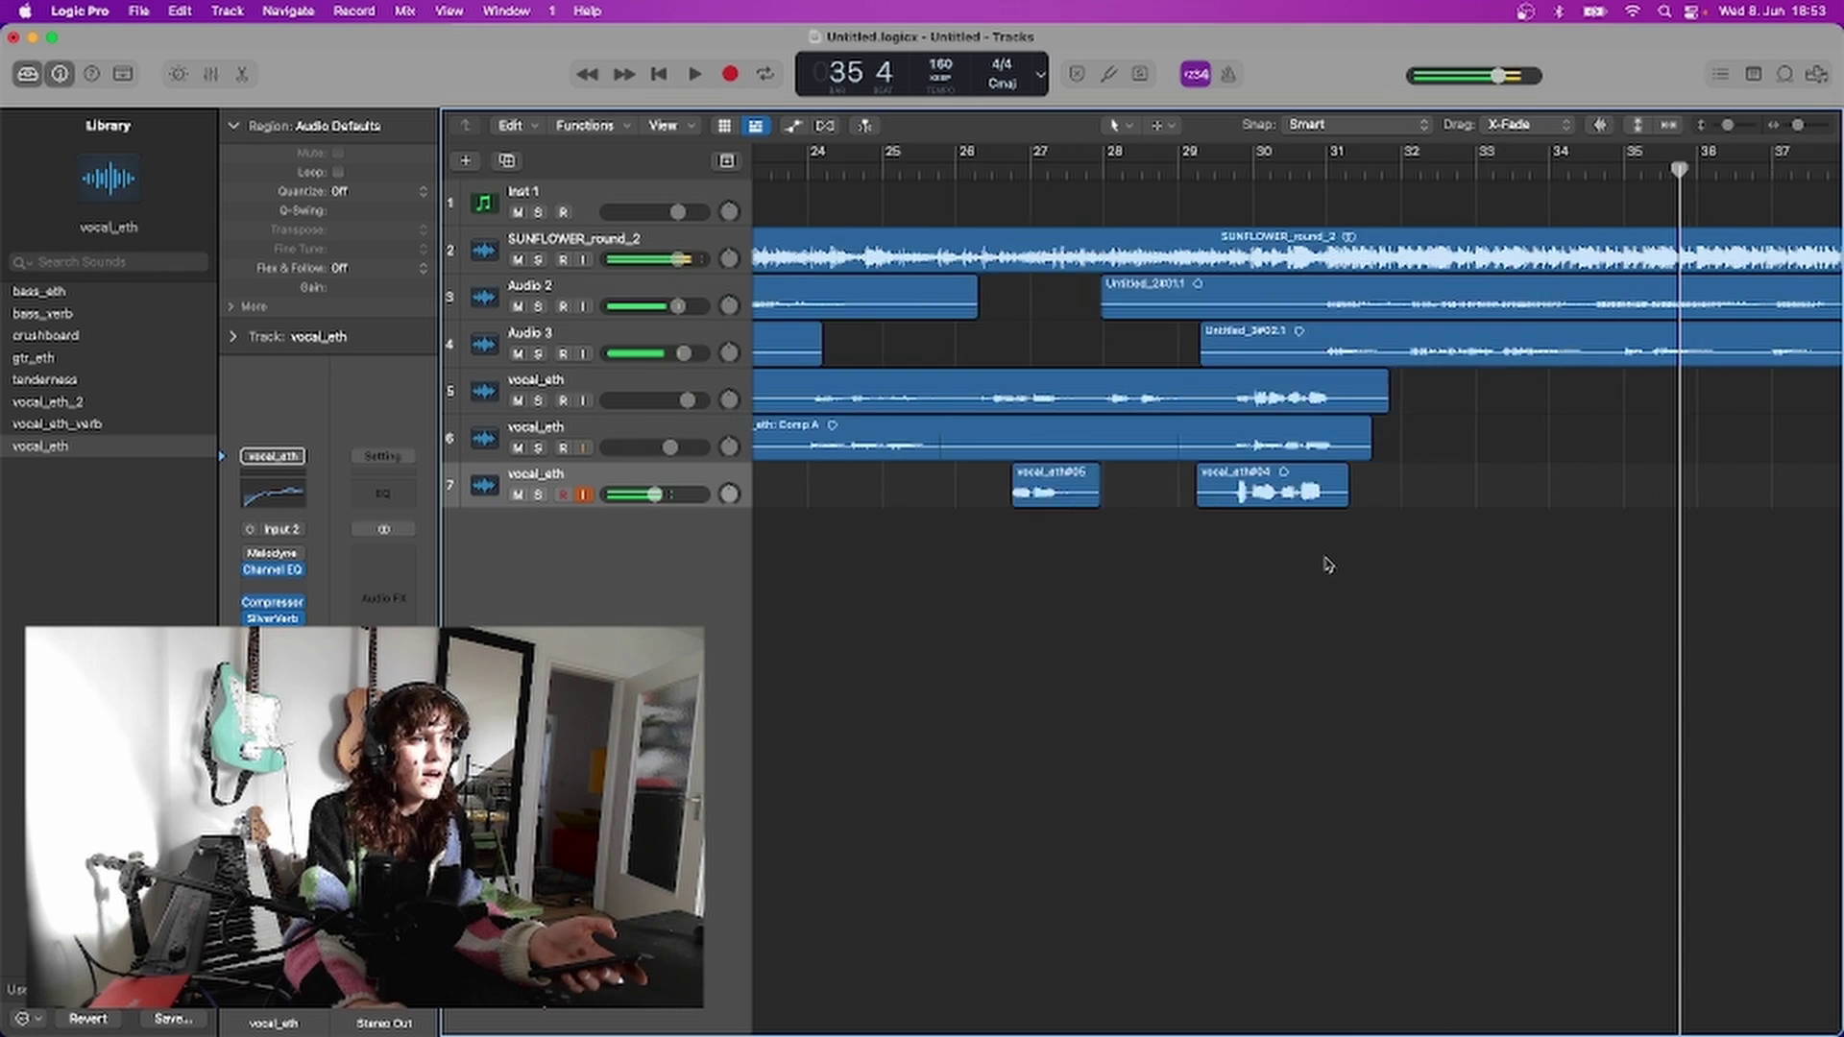
Step: Save the project as sunflower.logicx in the Logic folder and return to the start of the song
{"action": "scroll", "coordinate": [893, 423], "scroll_direction": "left", "scroll_amount": 10}
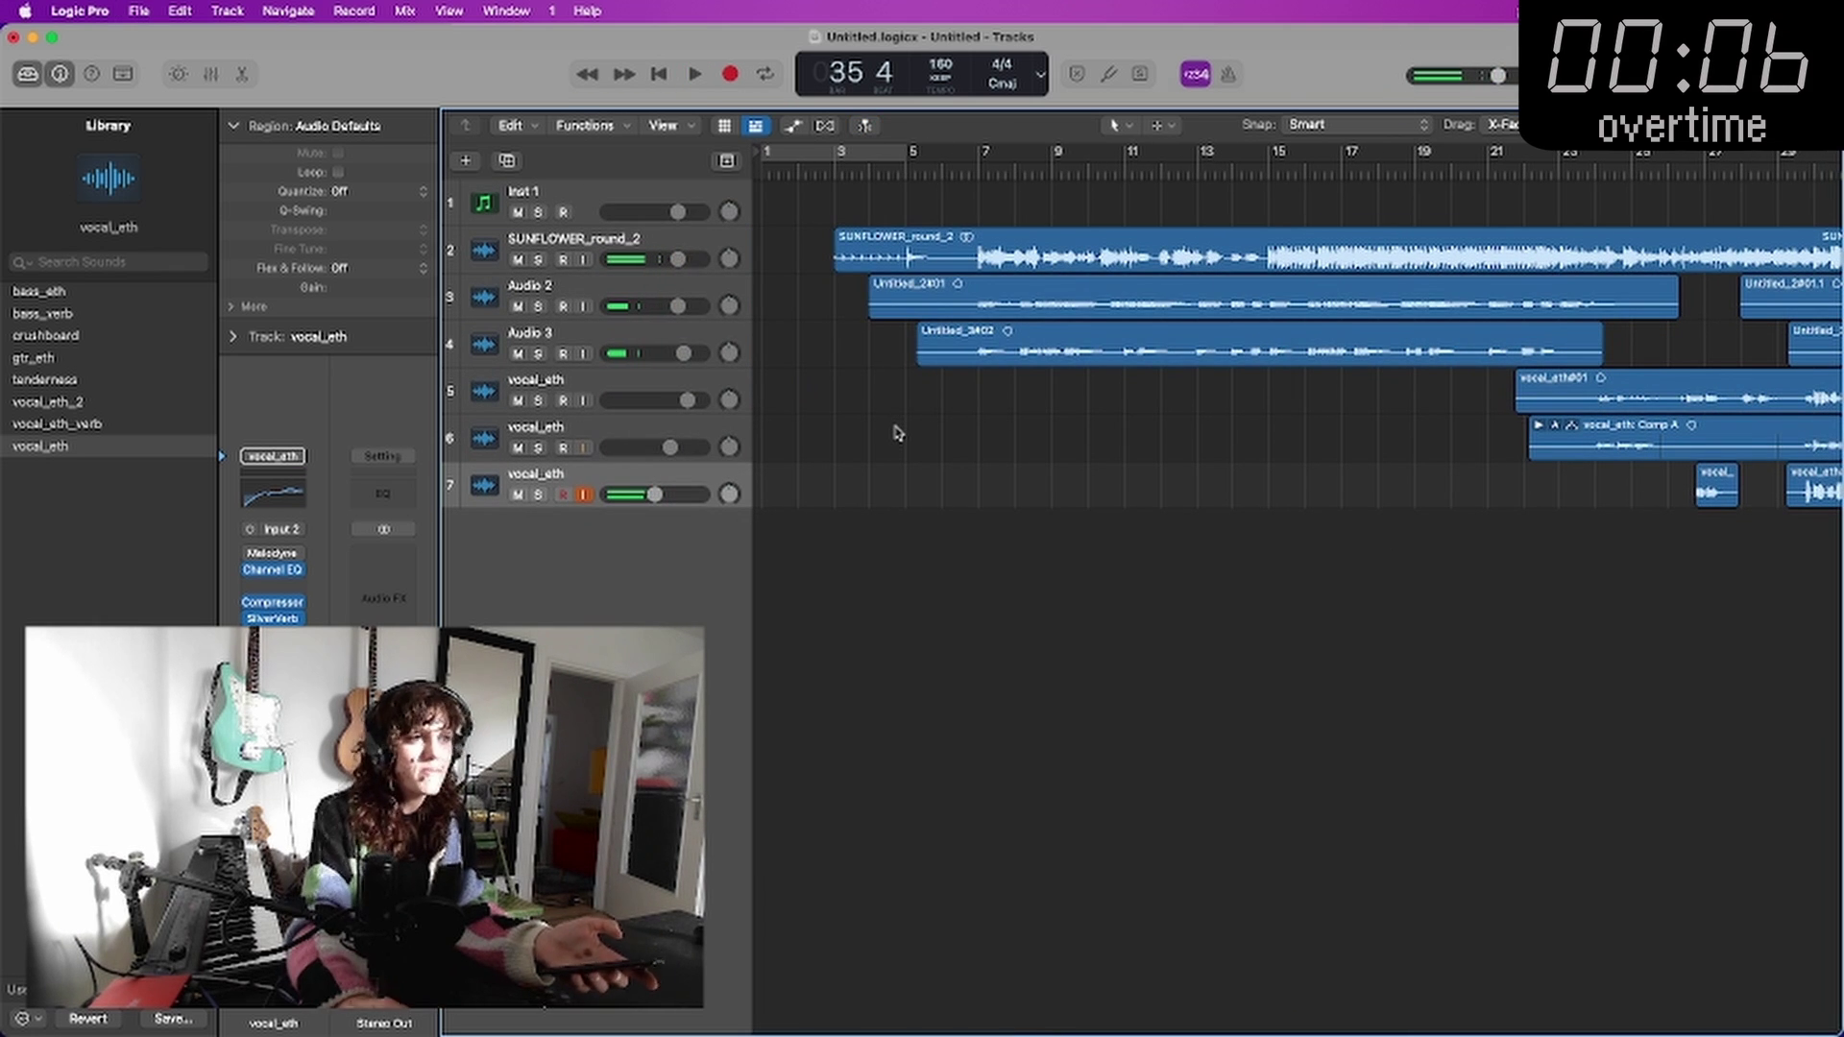
{"action": "key", "text": "super+s"}
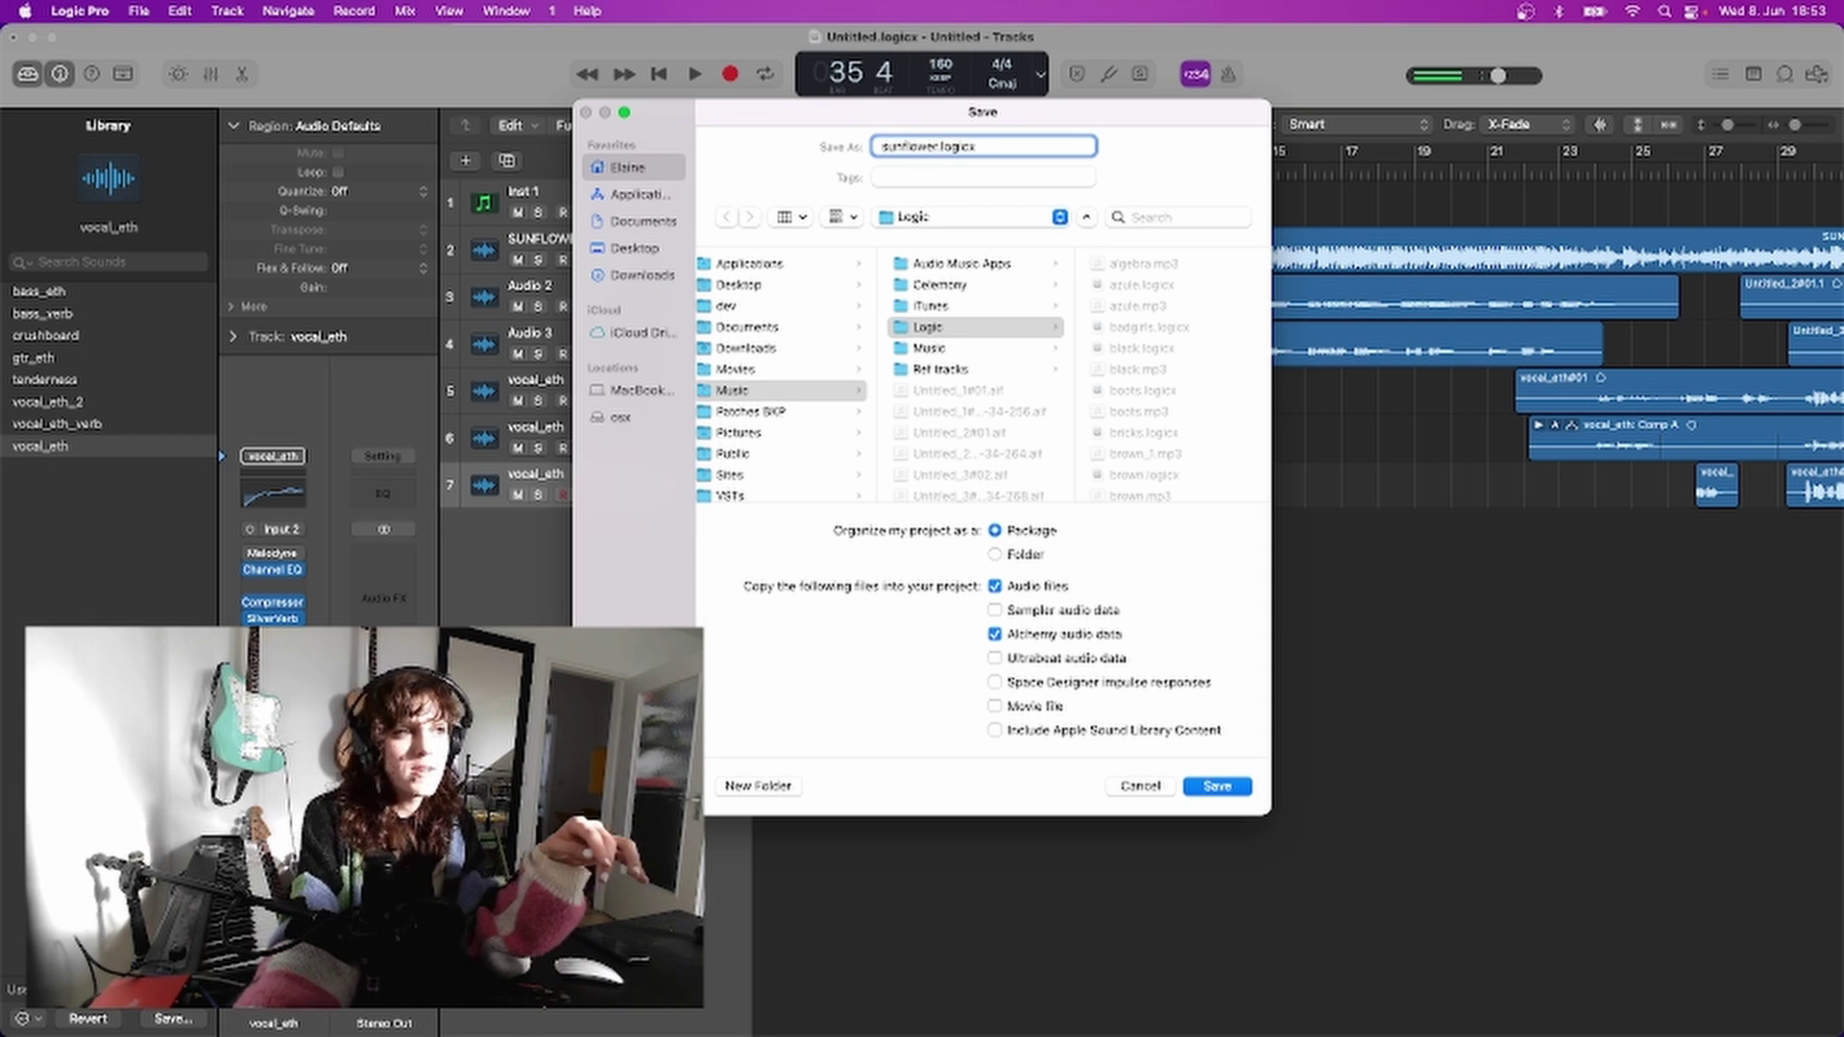
{"action": "key", "text": "Return"}
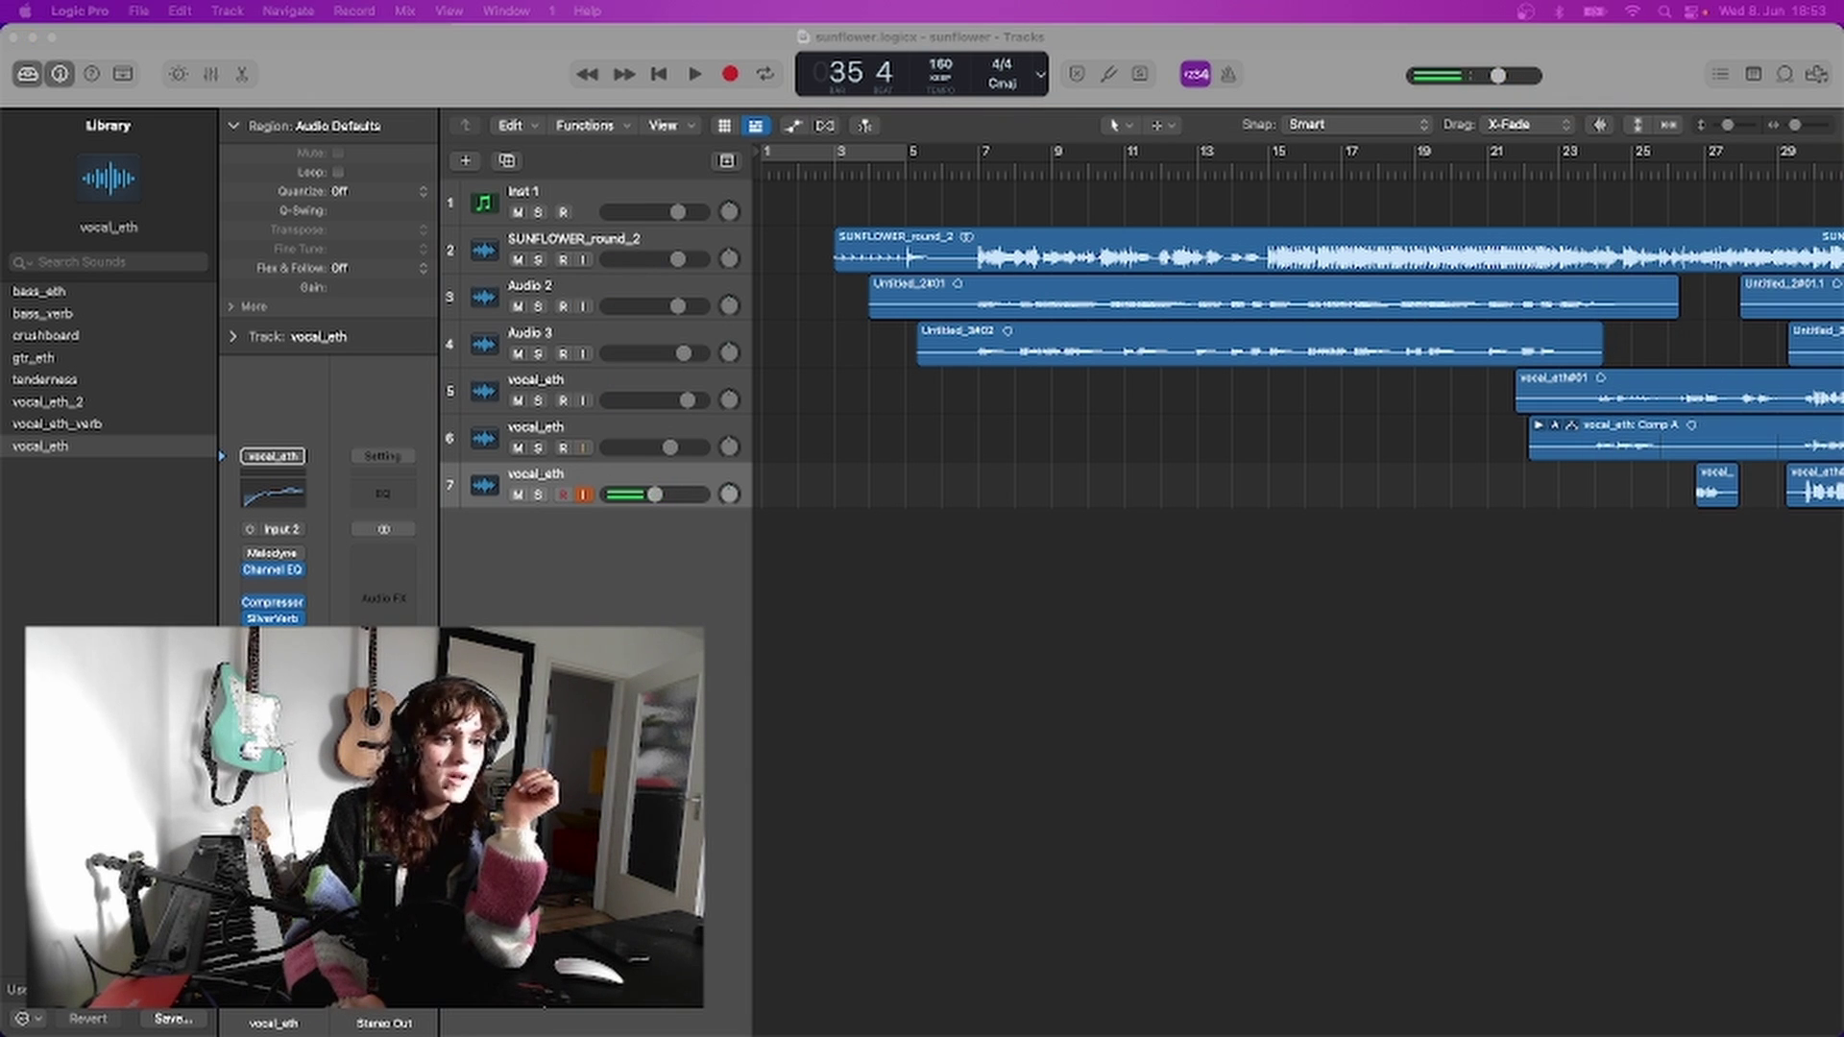
{"action": "left_click", "coordinate": [279, 48]}
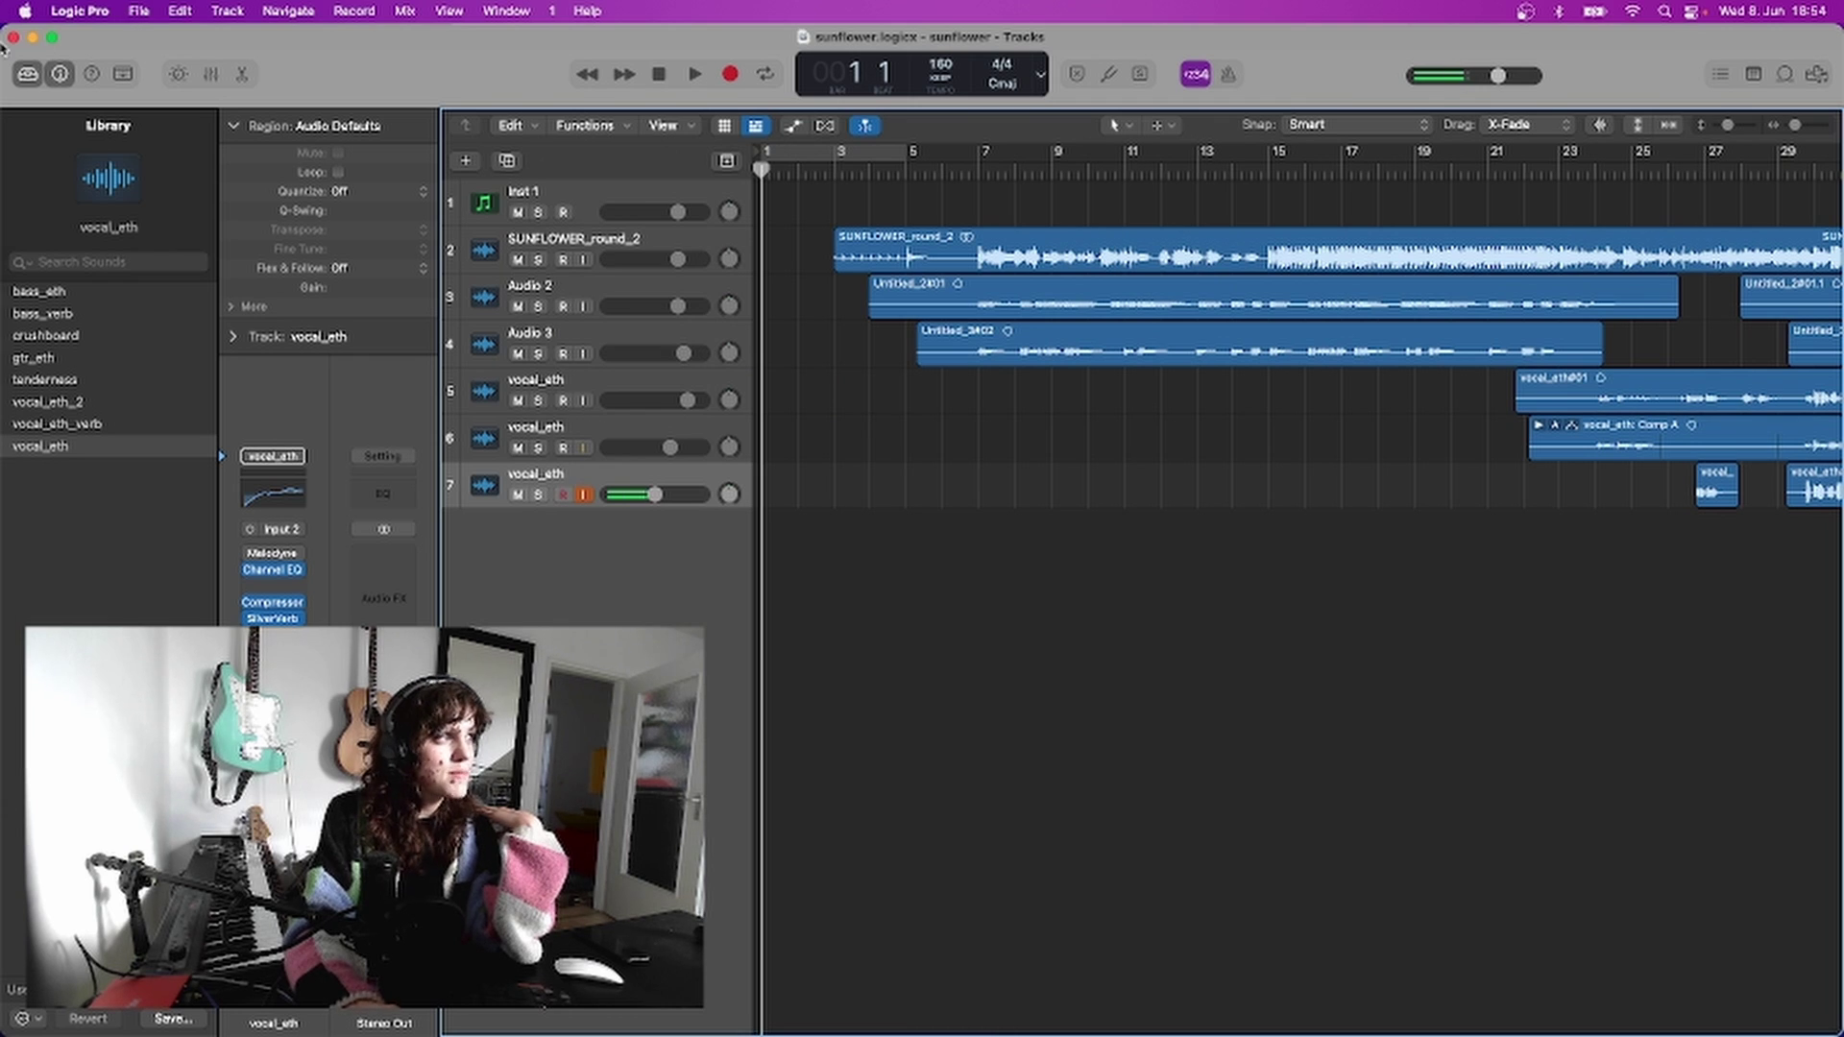
{"action": "mouse_move", "coordinate": [2, 46]}
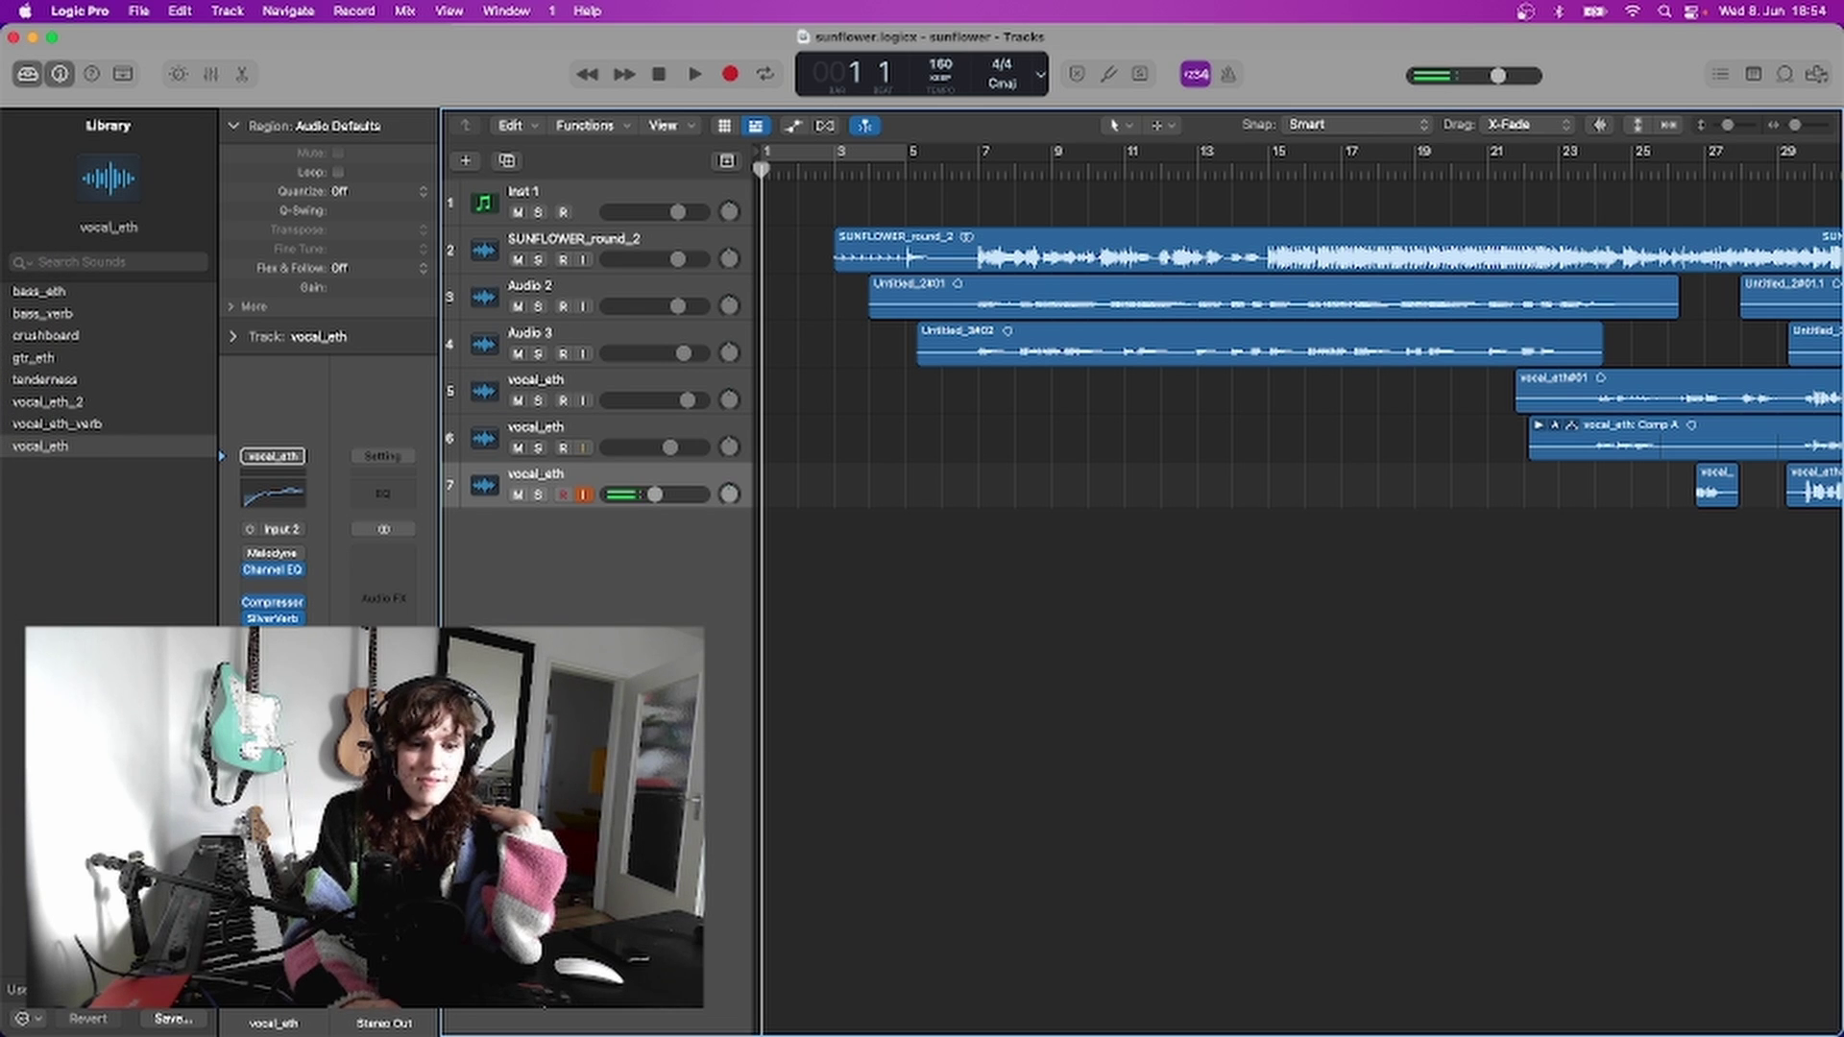